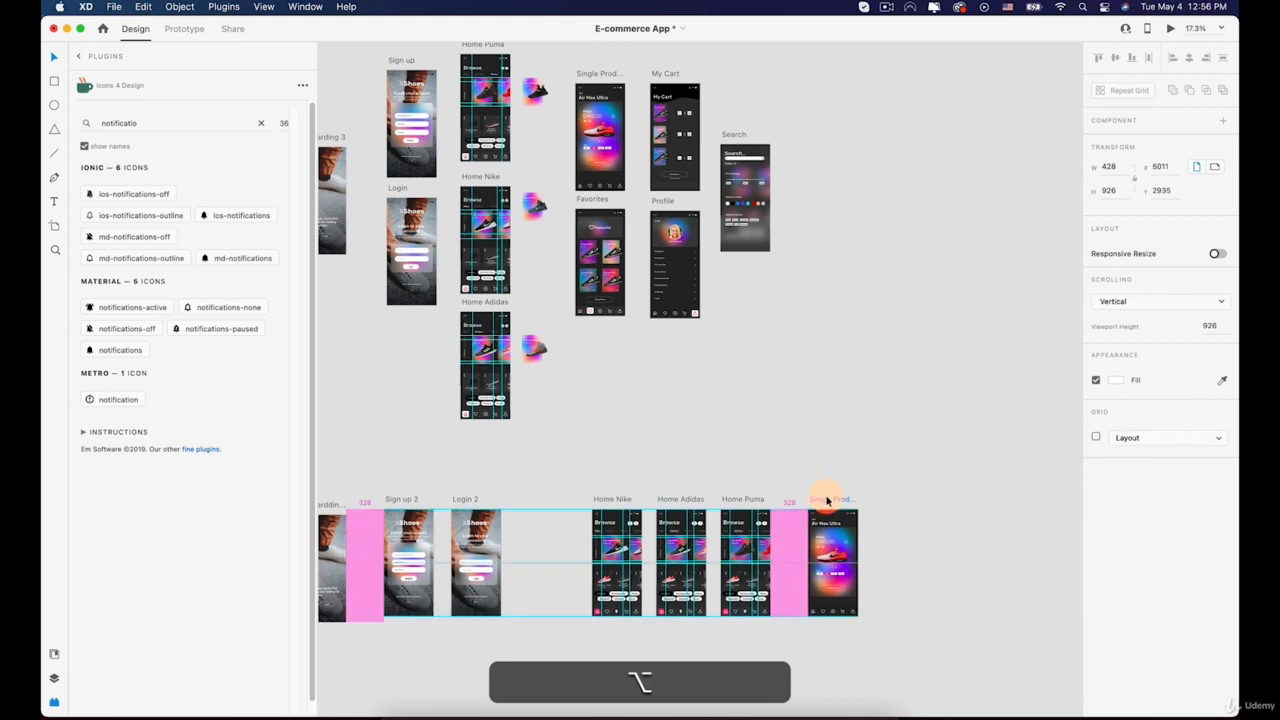
Duplicate the Home Nike artboard and place the copy directly beside the Single Product Preview artboard
left_click(918, 578)
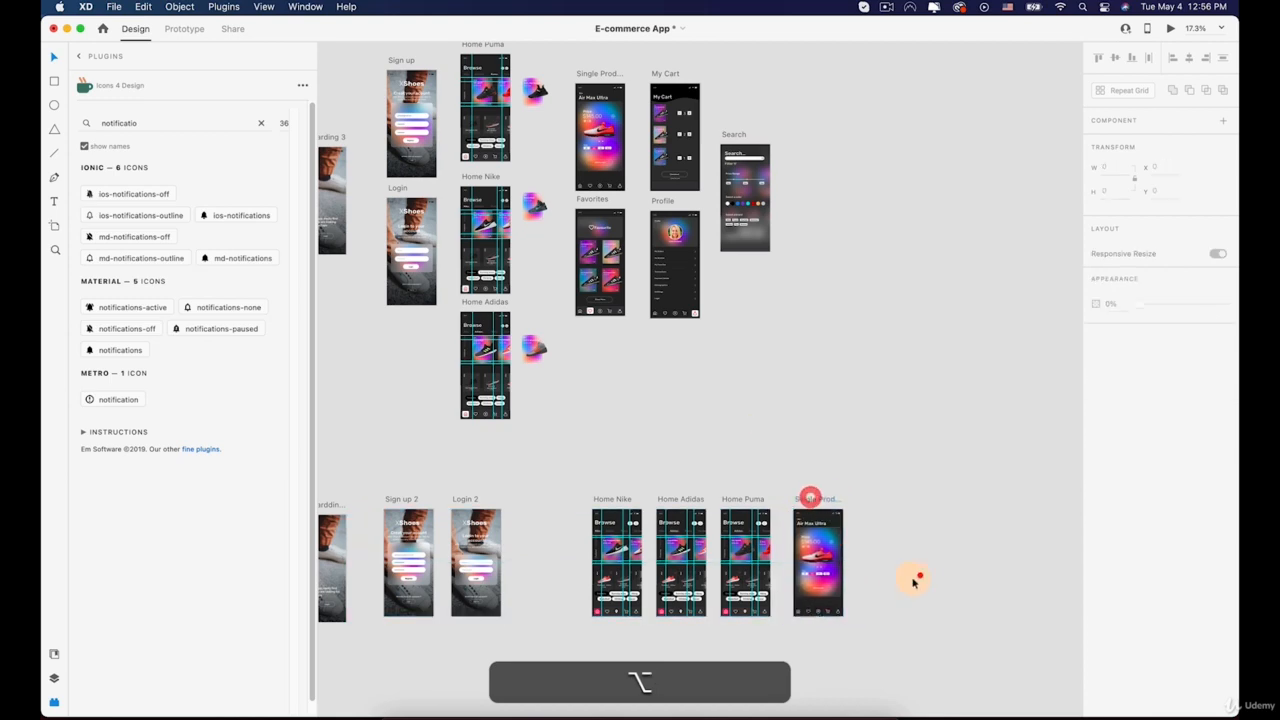
scroll(866, 567, "up", 5)
scroll(689, 347, "up", 2)
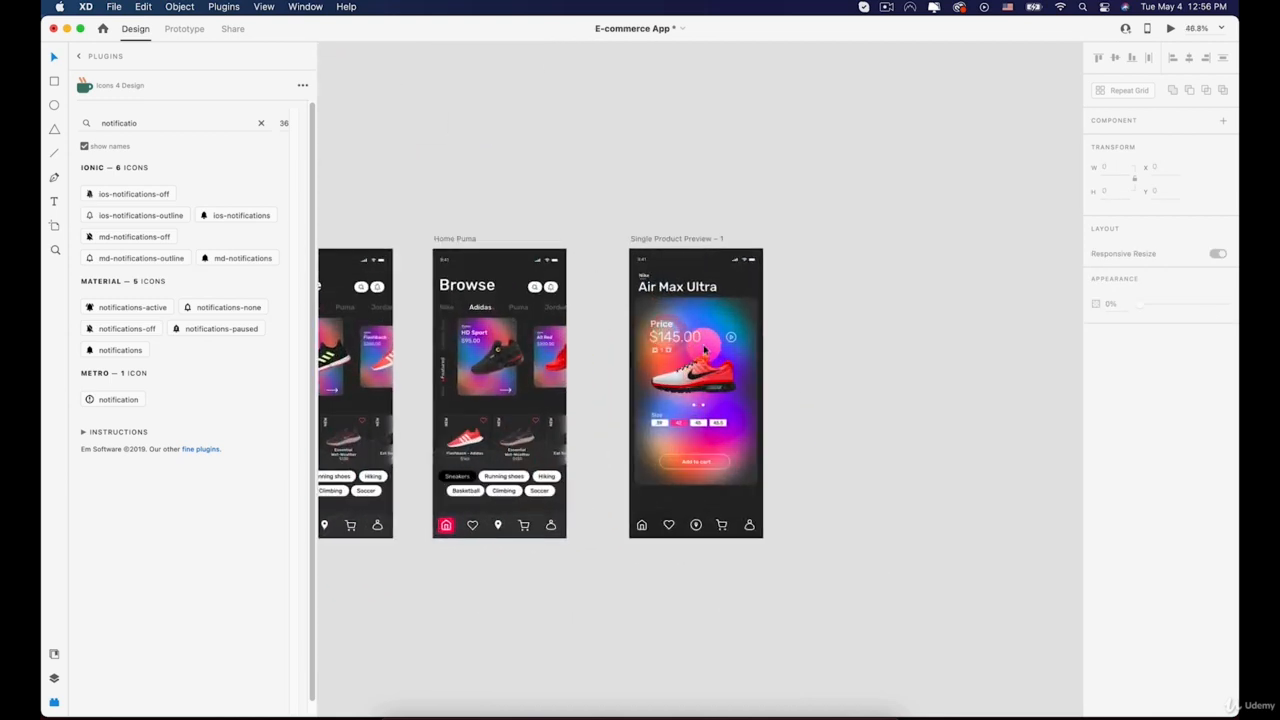
scroll(646, 331, "down", 3)
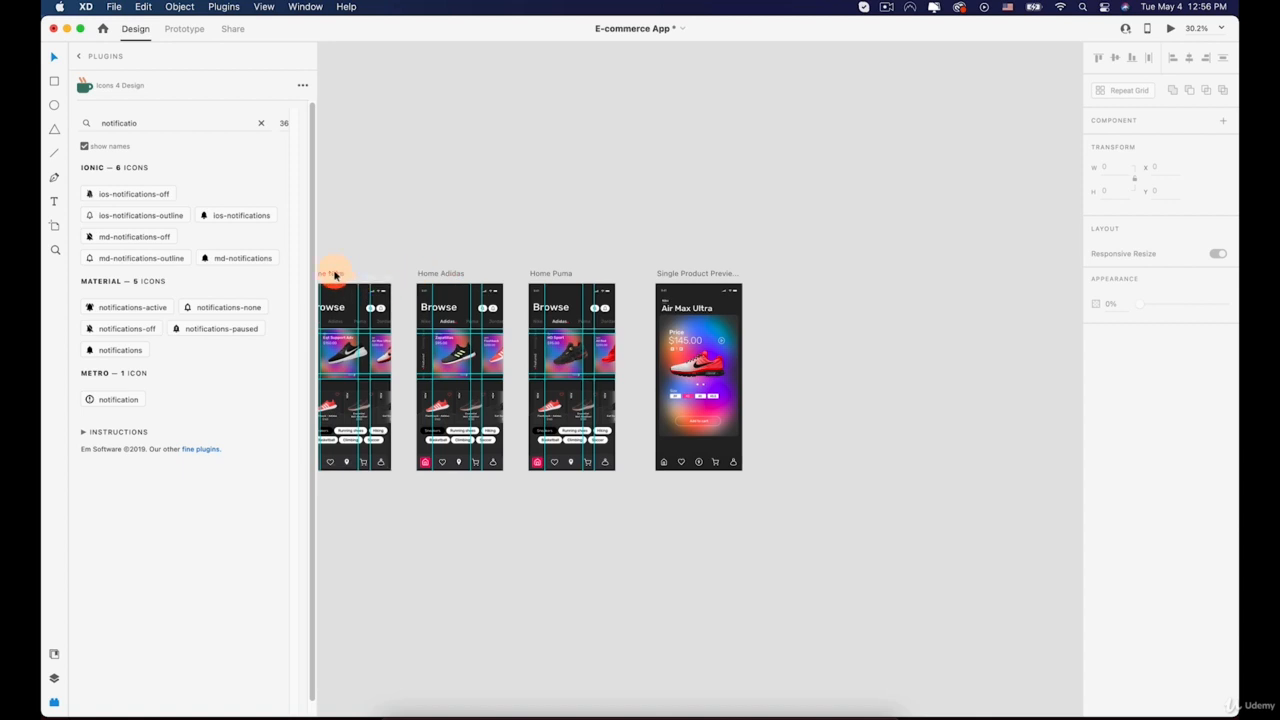
left_click_drag(335, 275, 800, 300)
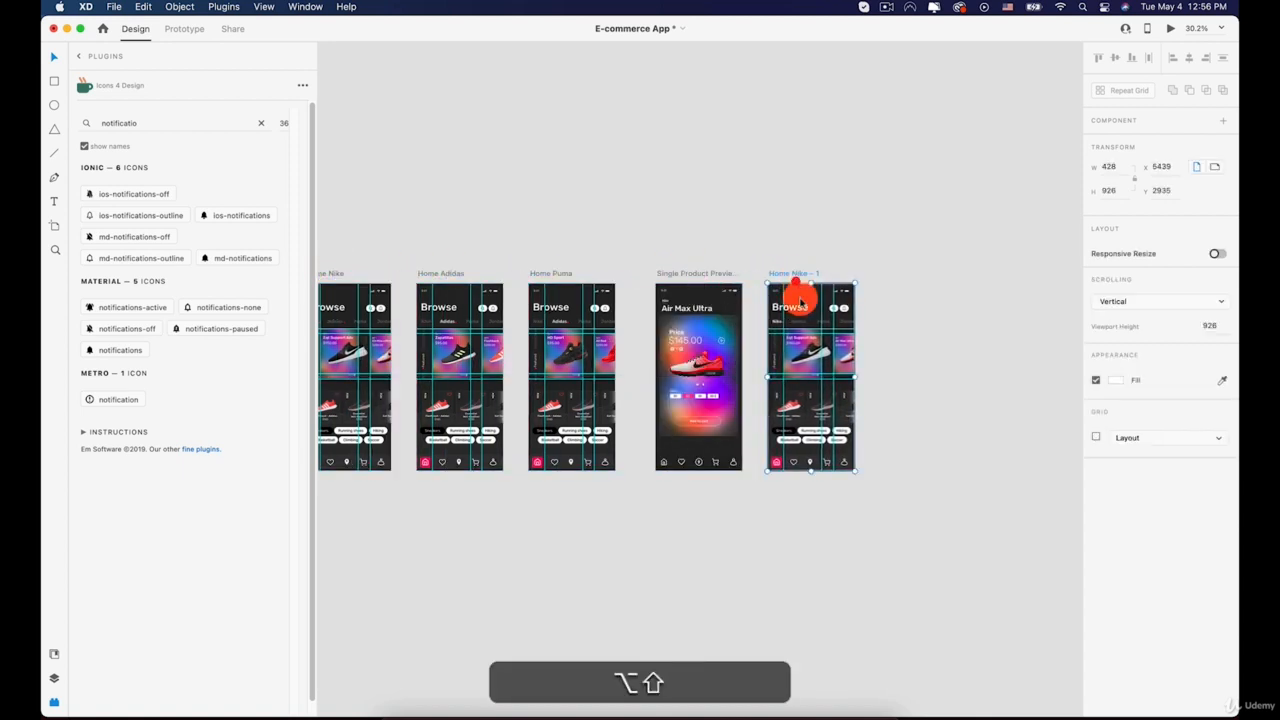
key("super+3")
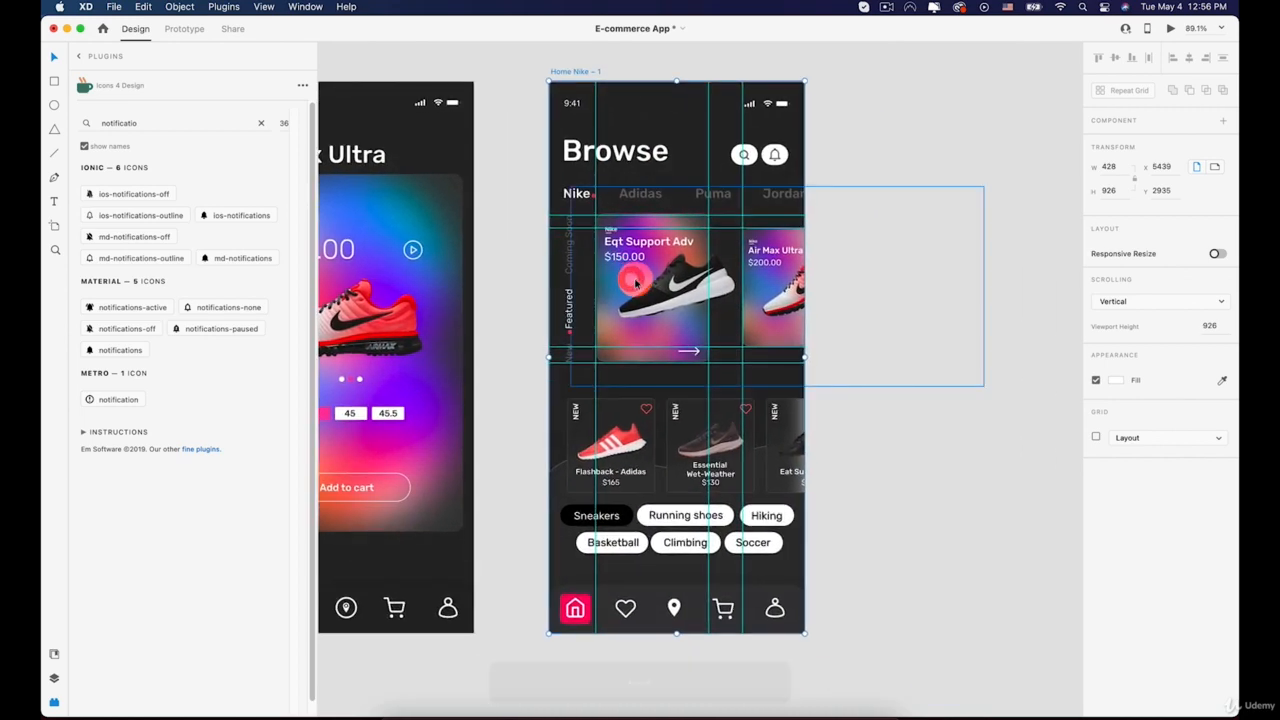
Remove the vertical and horizontal guides from the copied Home Nike artboard
scroll(635, 283, "down", 3)
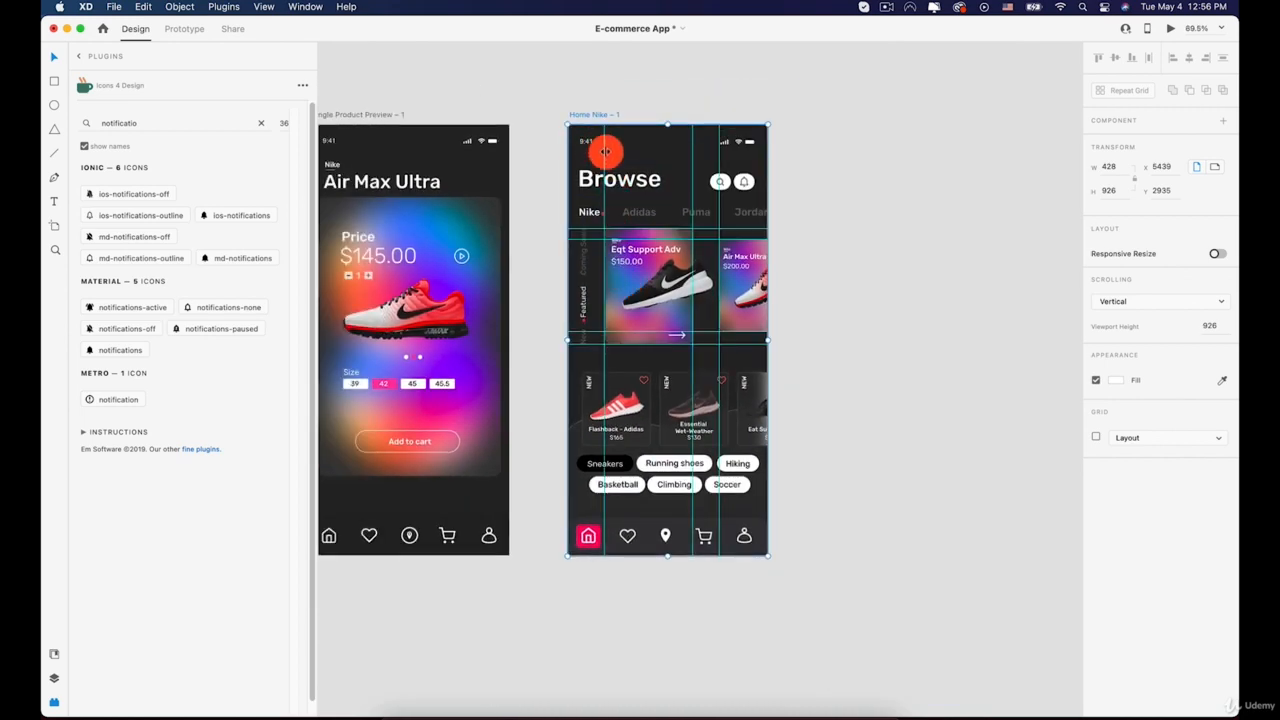
left_click_drag(602, 153, 831, 166)
left_click_drag(694, 166, 890, 169)
left_click_drag(694, 134, 671, 94)
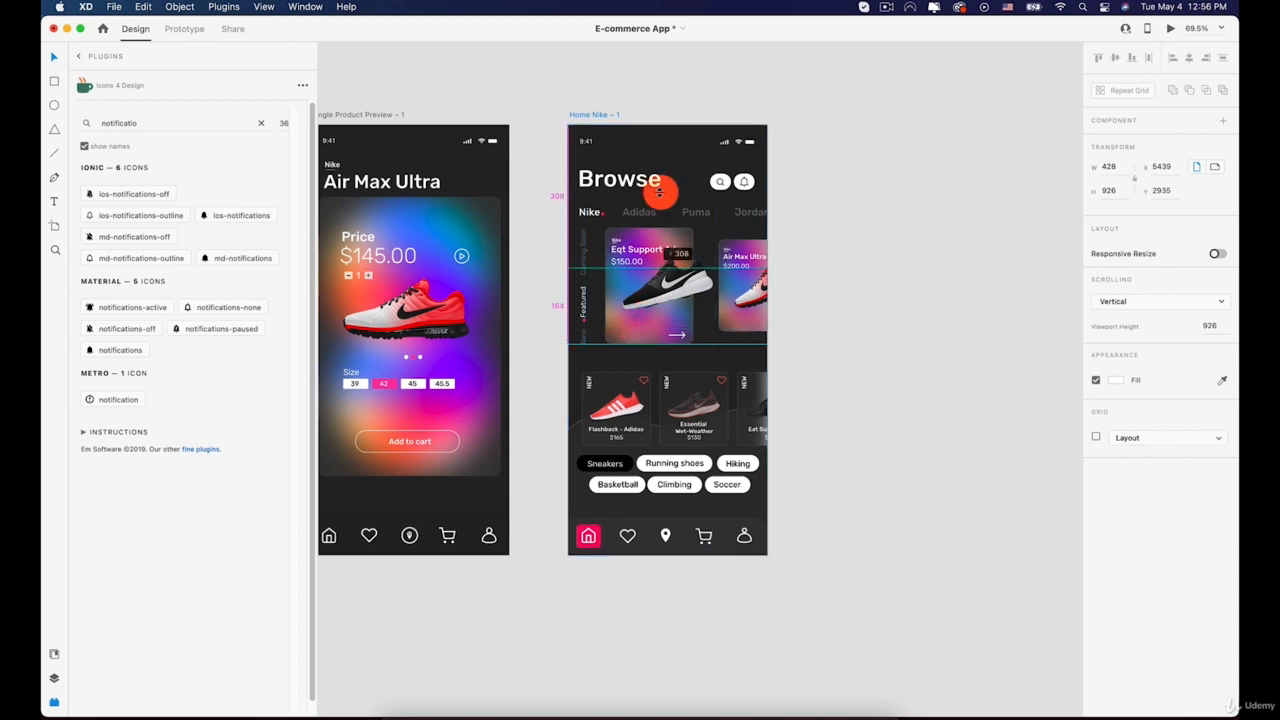
scroll(760, 237, "up", 1)
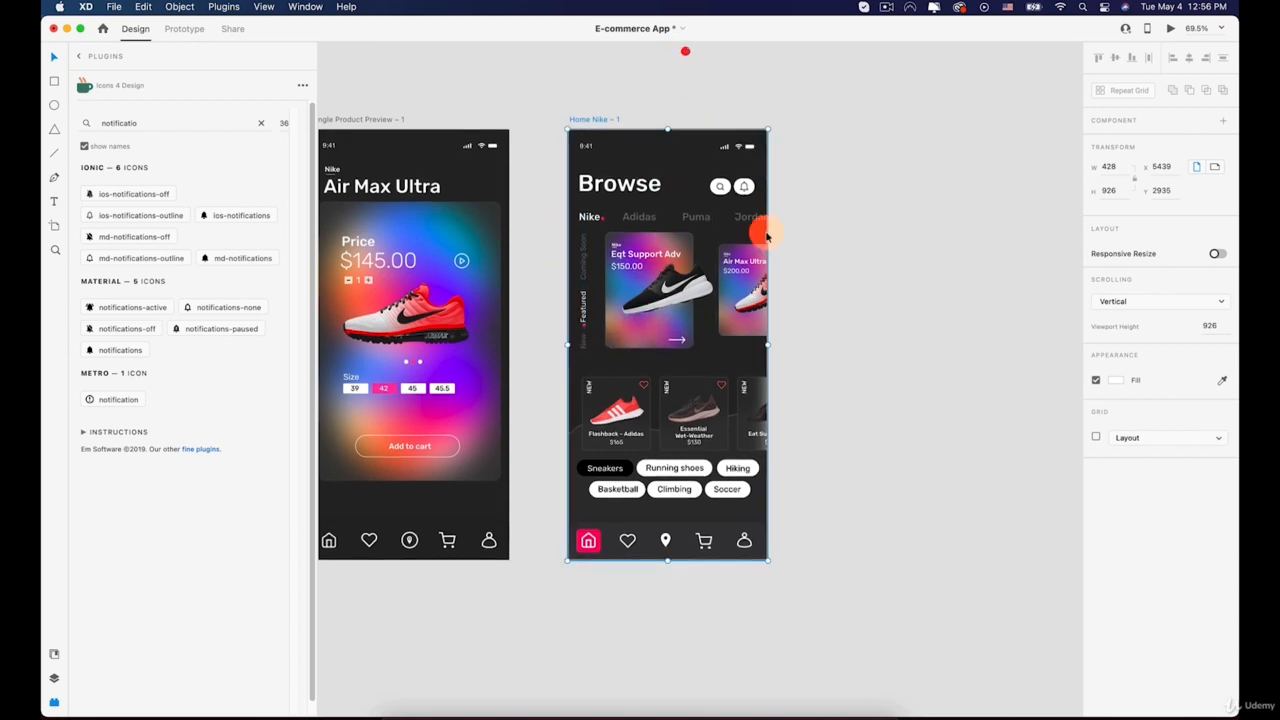
Delete the shoe category tags and the slanted background shape behind them from the copied artboard
left_click(649, 510)
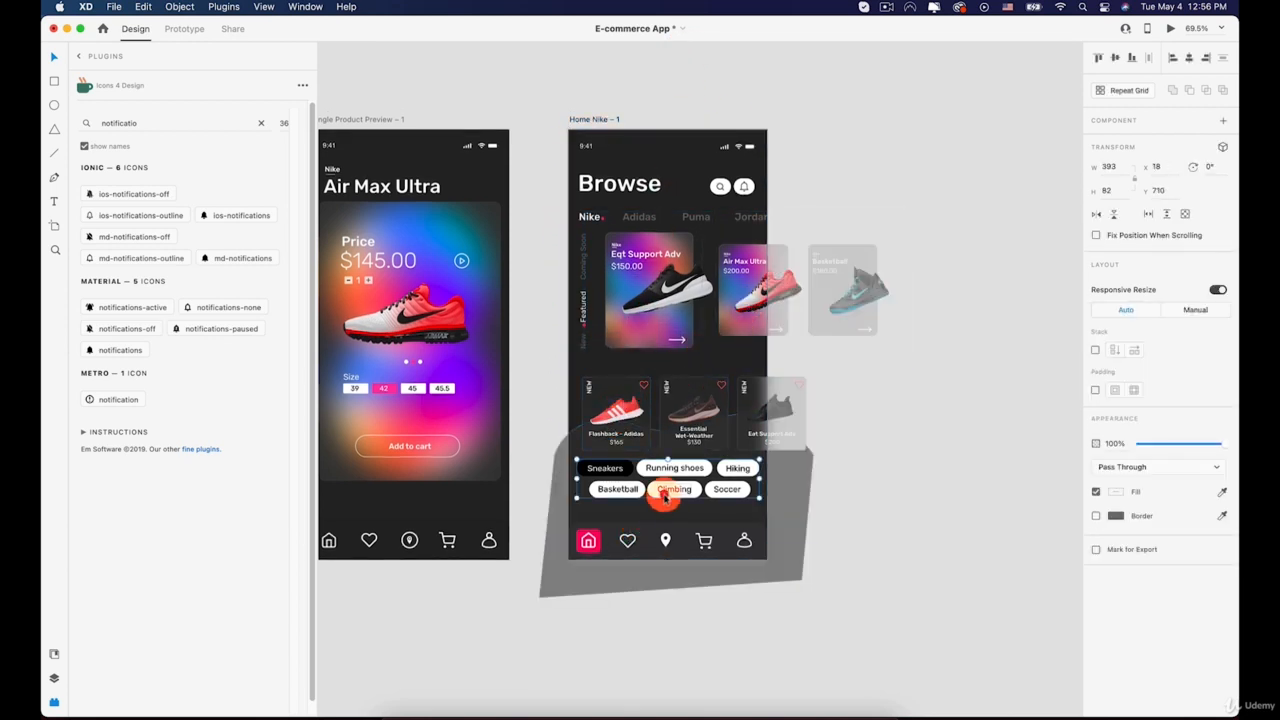
key("BackSpace")
left_click(667, 492)
key("BackSpace")
Delete the three small new-product cards in the lower half of the copied artboard
left_click(618, 437)
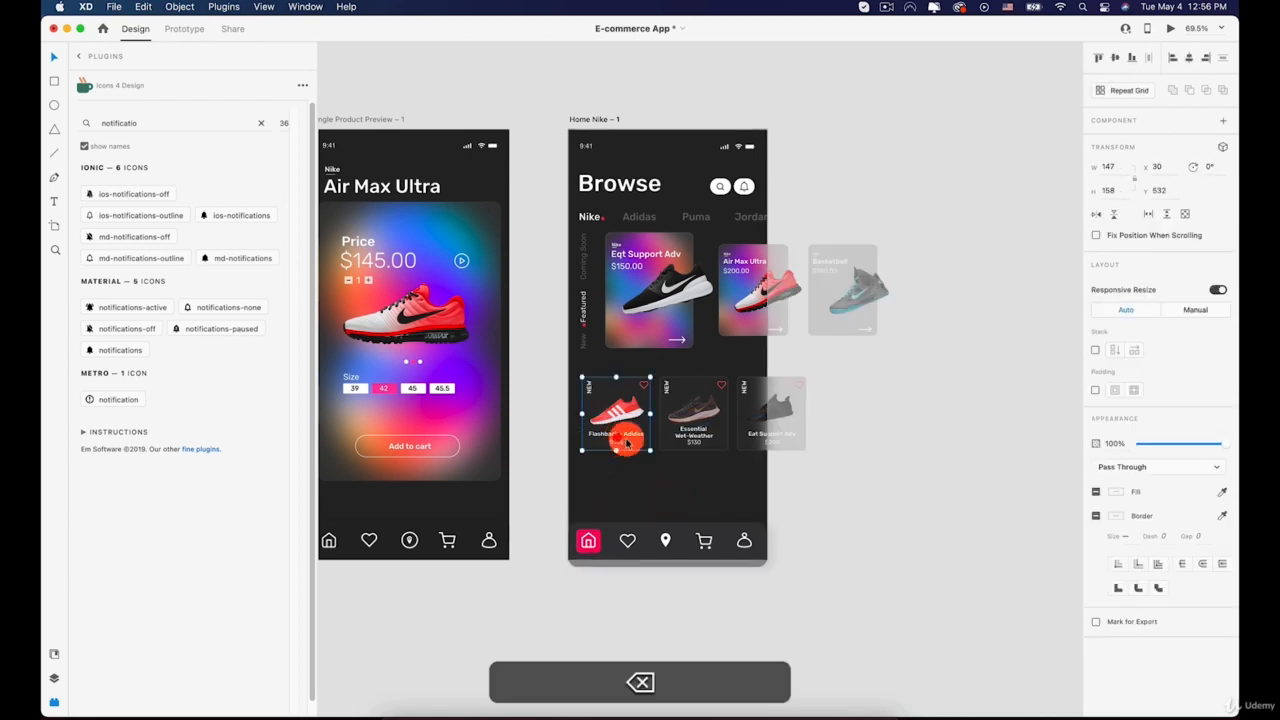
key("BackSpace")
left_click(679, 430)
key("BackSpace")
left_click(749, 427)
key("BackSpace")
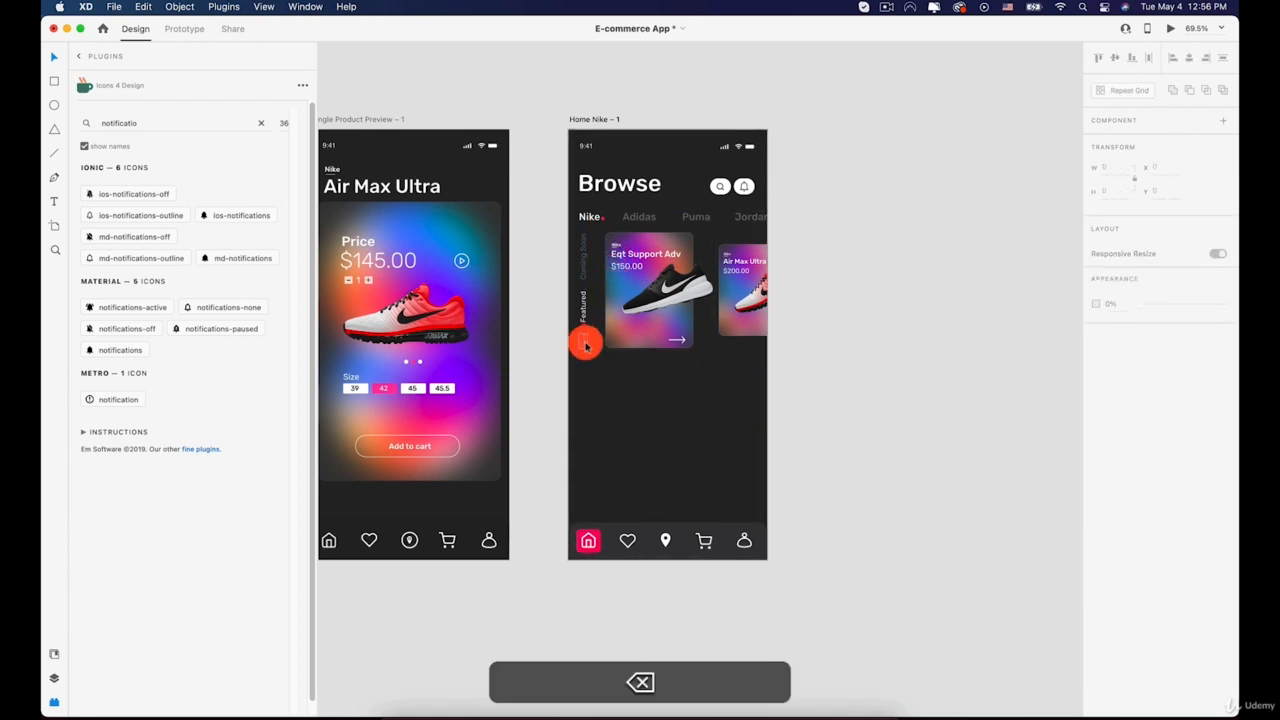
Delete the vertical New, Coming Soon and Featured labels beside the featured shoe cards
left_click(586, 343)
key("BackSpace")
left_click(581, 272)
key("BackSpace")
left_click(586, 308)
key("BackSpace")
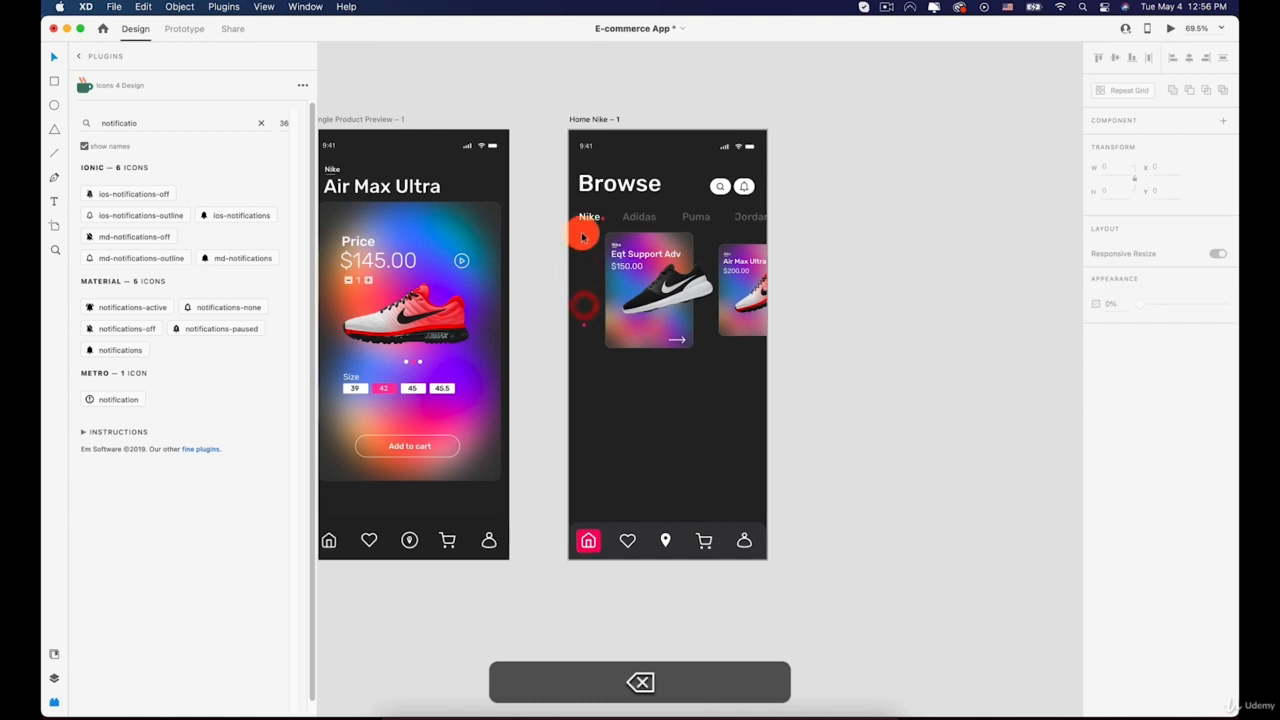
Delete the Nike, Adidas, Puma and Jordan brand labels above the featured cards
left_click(590, 217)
key("BackSpace")
left_click(638, 217)
key("BackSpace")
left_click(697, 218)
key("BackSpace")
left_click(750, 216)
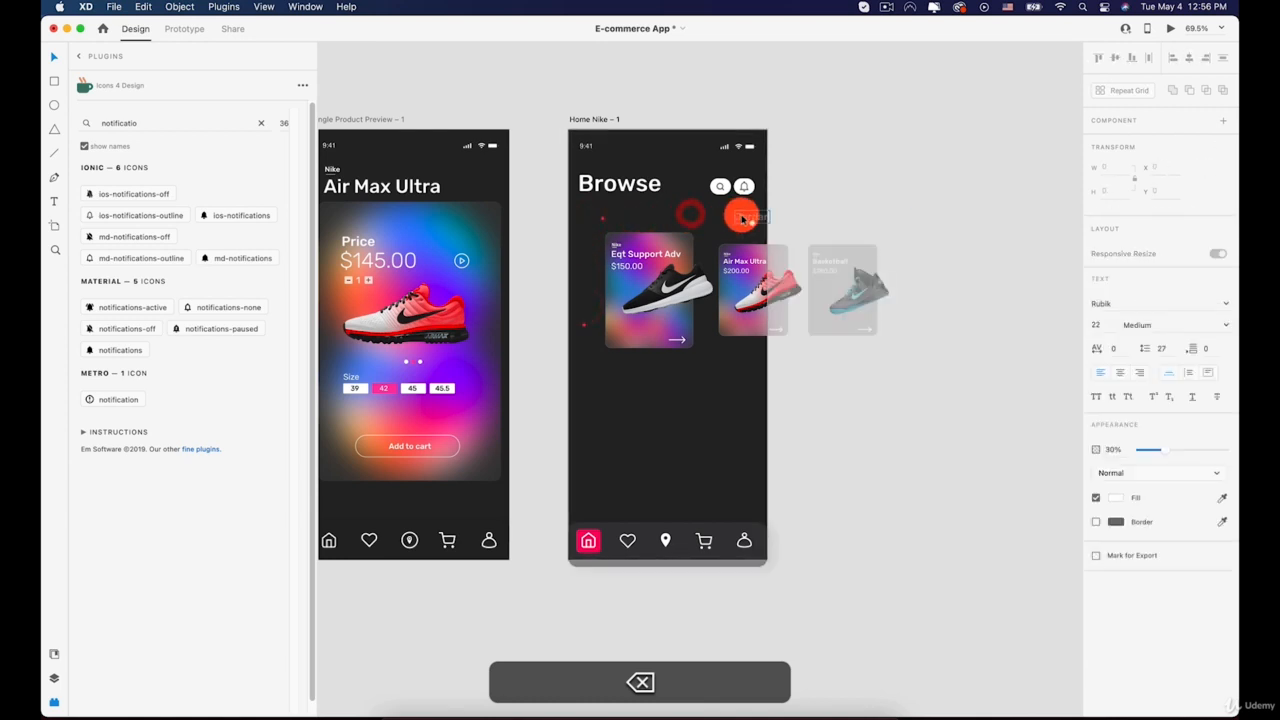
key("BackSpace")
Delete the search and notification icons with their white backgrounds from the copied artboard's header
left_click(738, 187)
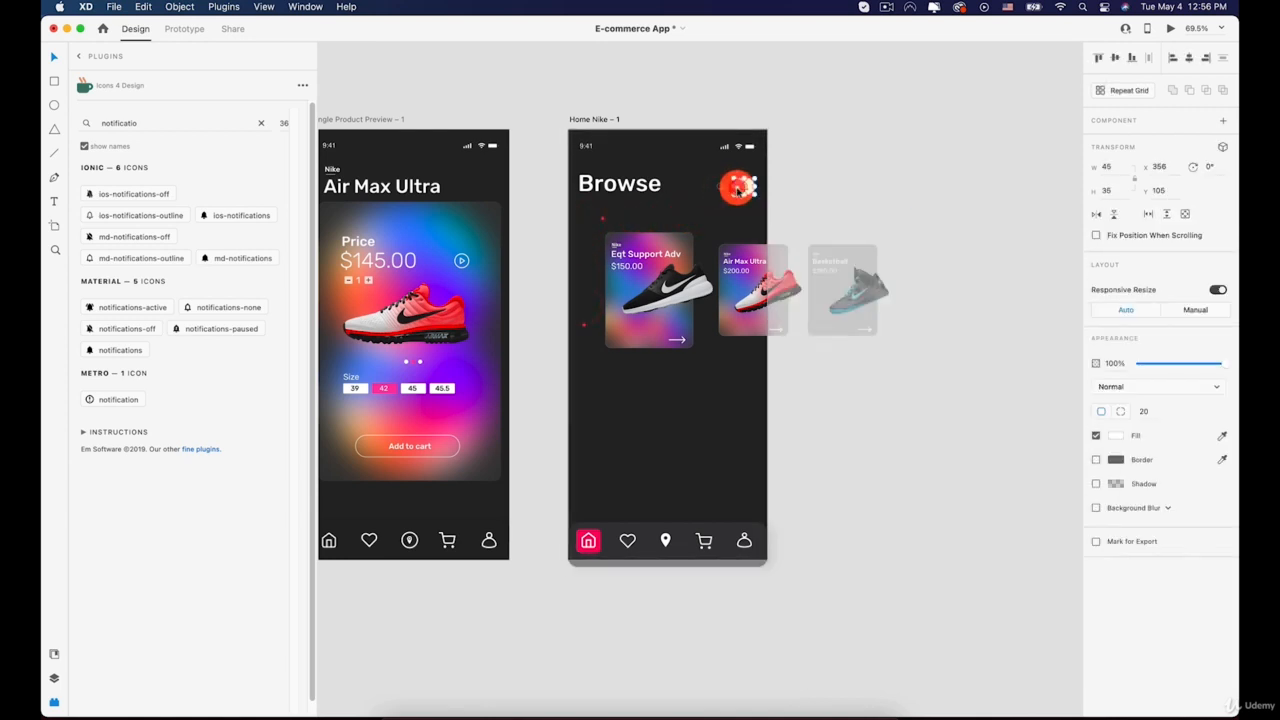
key("BackSpace")
left_click(714, 188)
key("BackSpace")
left_click(743, 188)
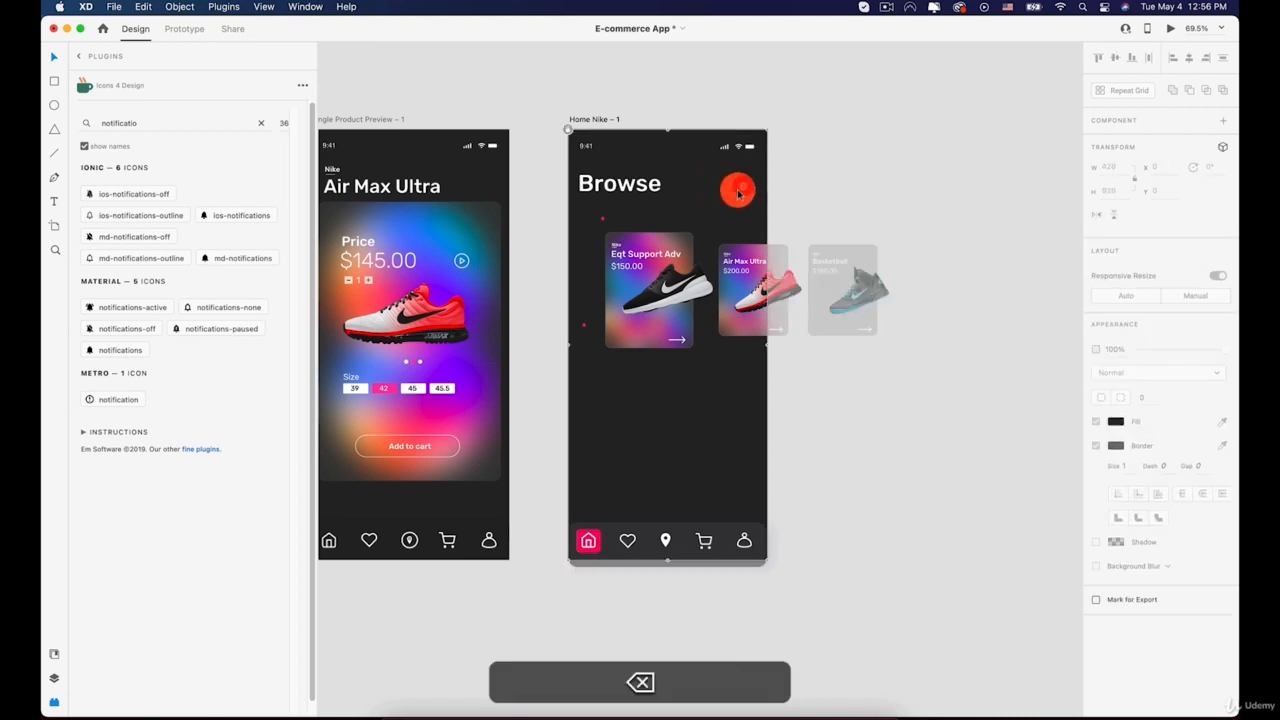
key("BackSpace")
Delete the Browse heading and the two leftover red indicator dots
left_click(609, 188)
key("BackSpace")
left_click(601, 229)
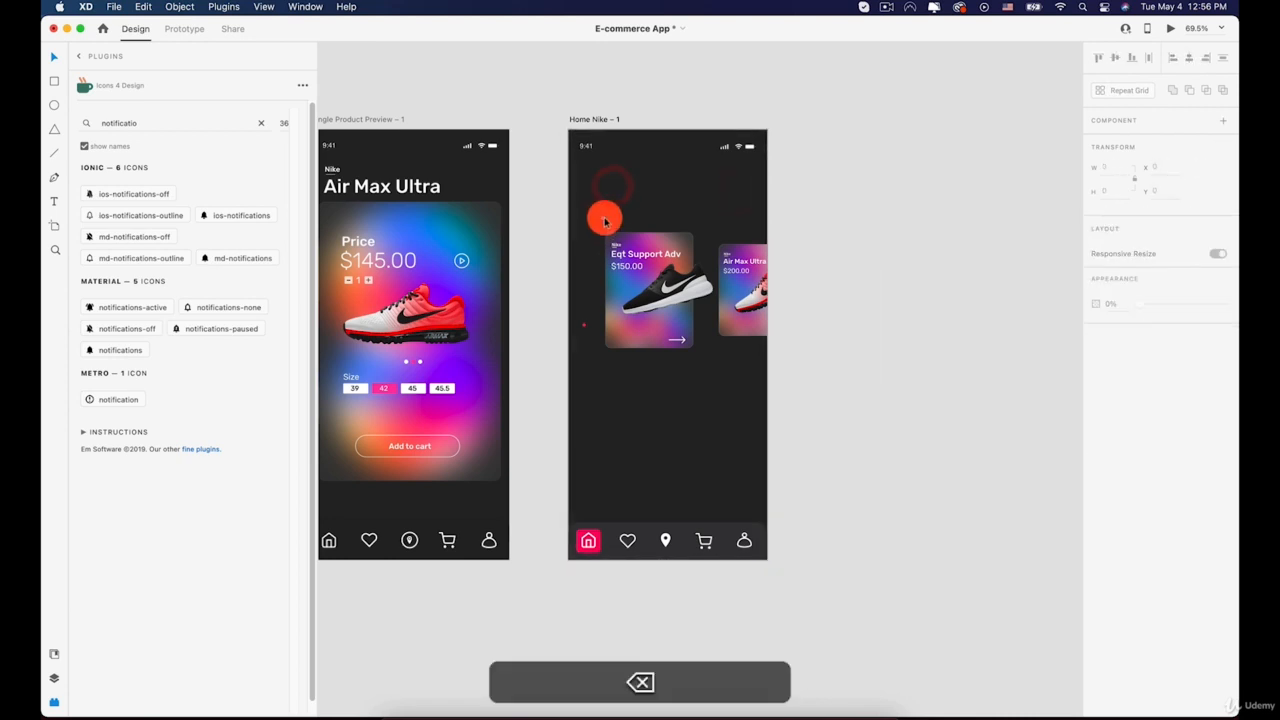
left_click(585, 325)
key("BackSpace")
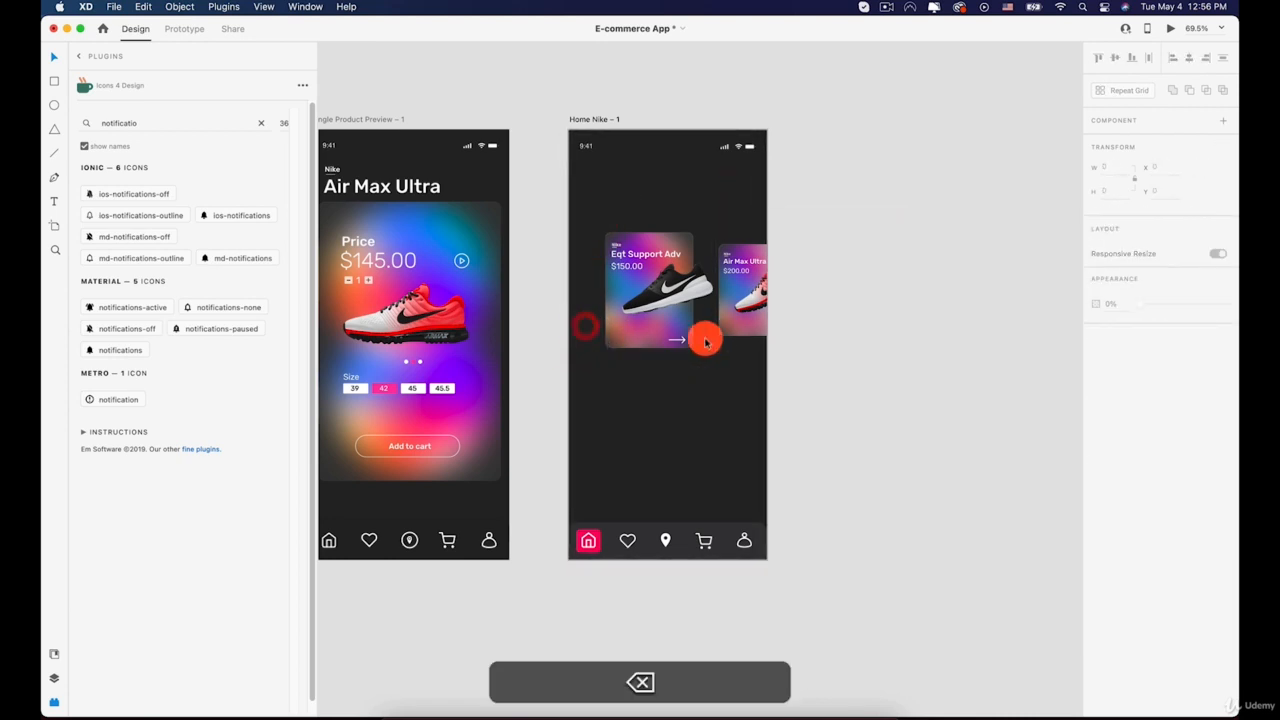
Ungroup the row of featured shoe cards on the copied artboard
scroll(717, 338, "up", 5)
scroll(714, 334, "down", 3)
left_click(714, 320)
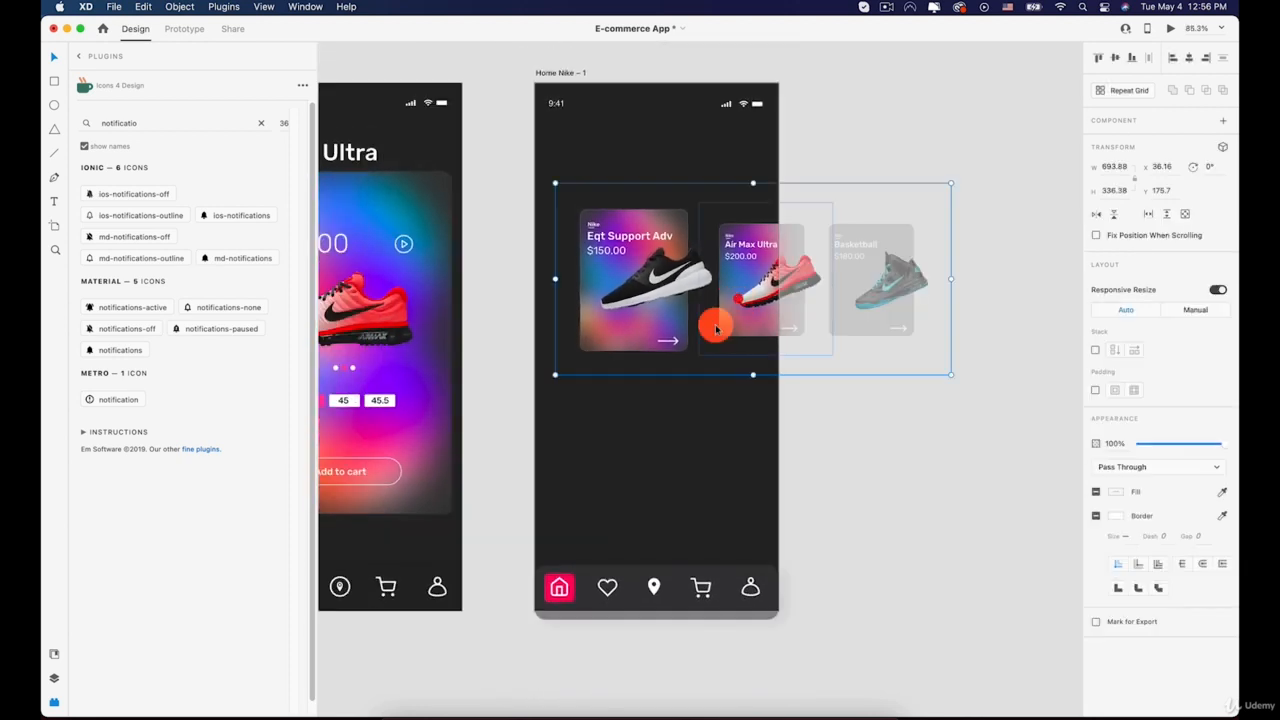
right_click(754, 247)
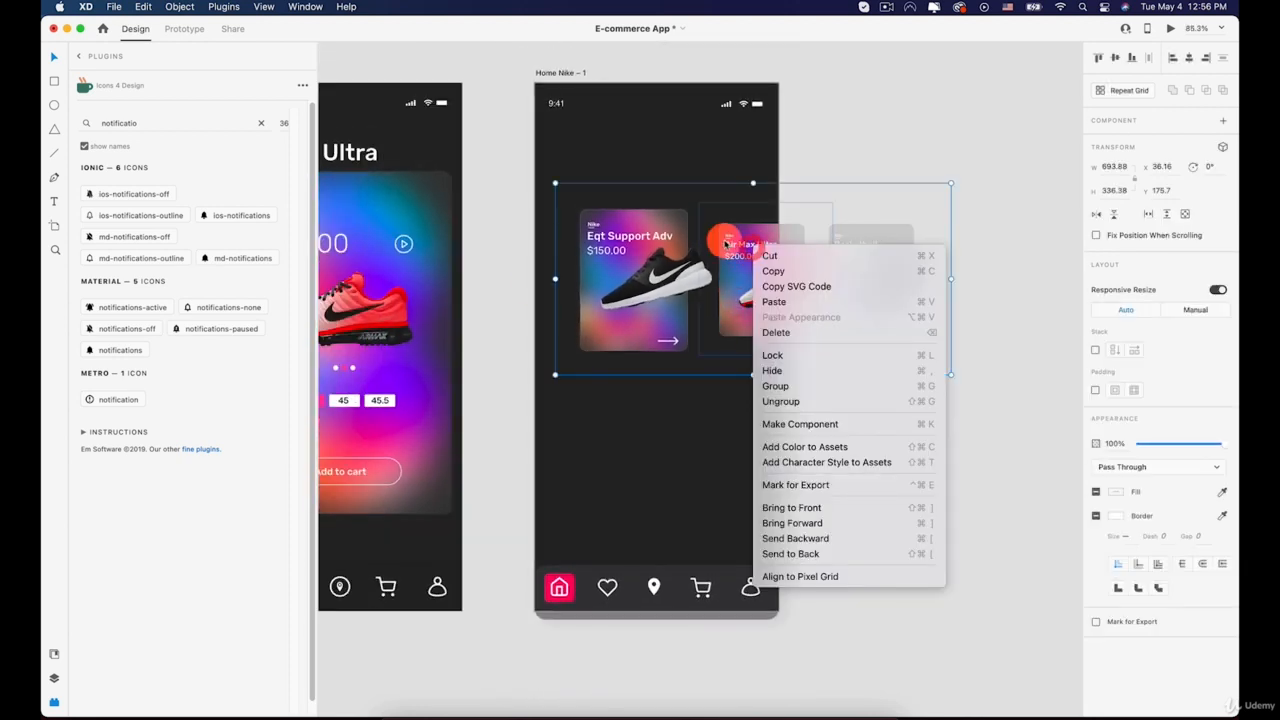
left_click(766, 398)
left_click(866, 459)
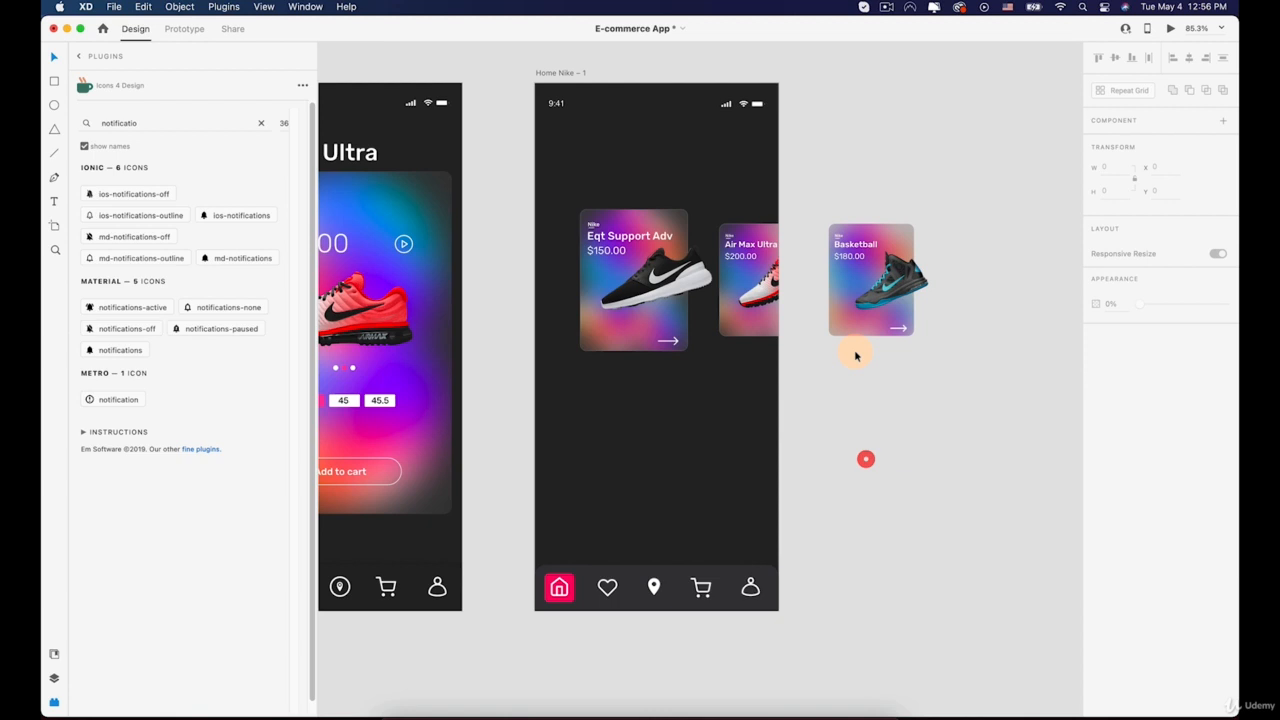
Delete the Basketball and Eqt Support Adv shoe cards, keeping only the Air Max Ultra card
left_click(862, 294)
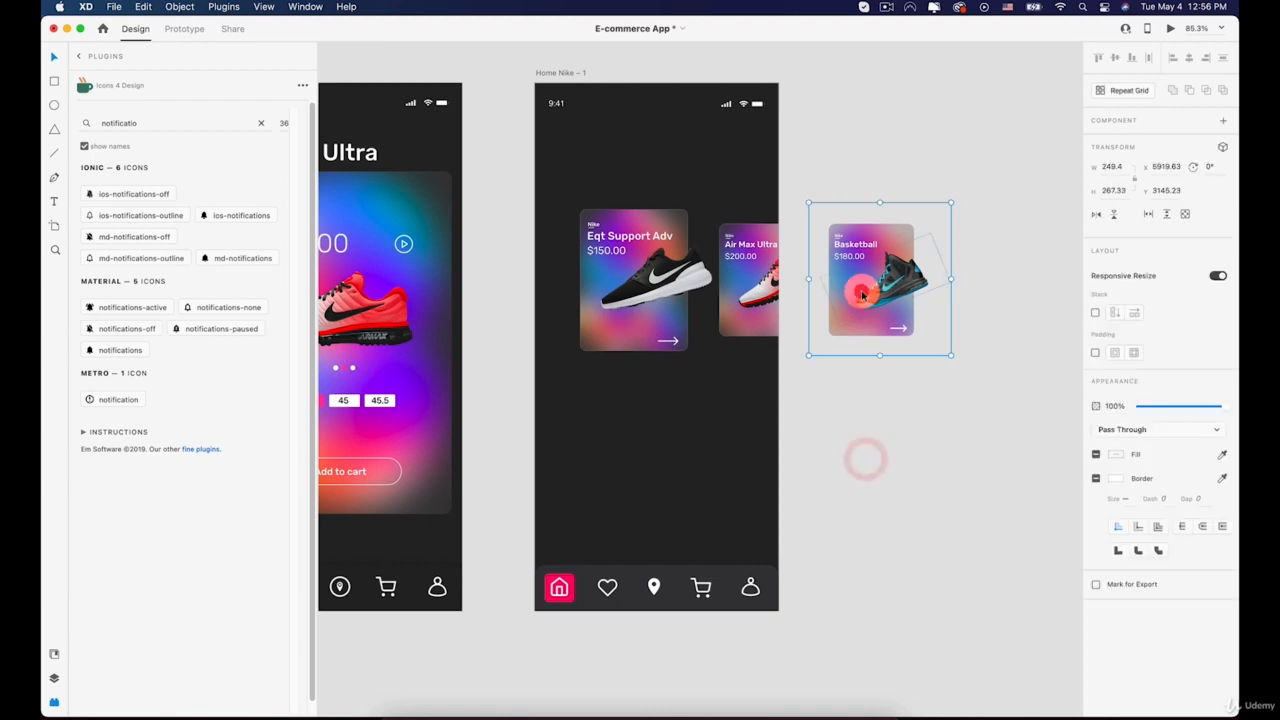
key("BackSpace")
left_click(638, 285)
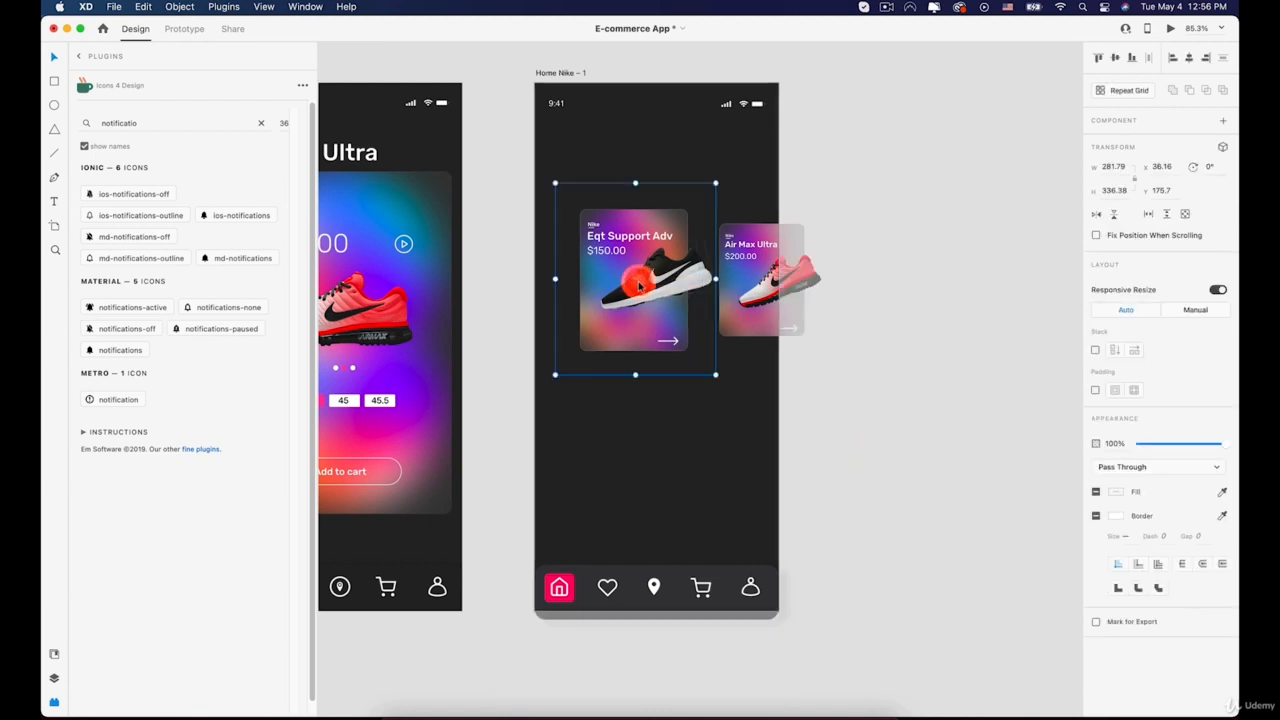
left_click(748, 290)
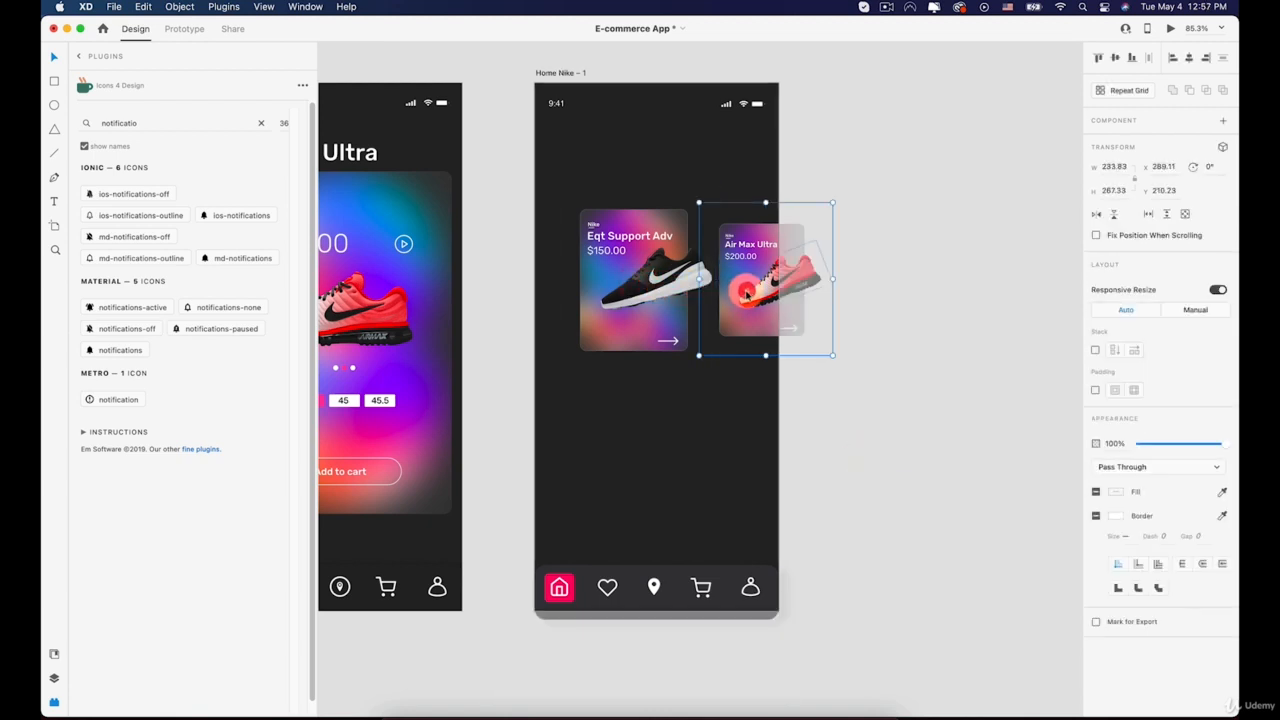
left_click(638, 287)
key("BackSpace")
Move the Air Max Ultra card to the artboard's upper area and enlarge it proportionally to about 520 × 595 px
left_click(748, 290)
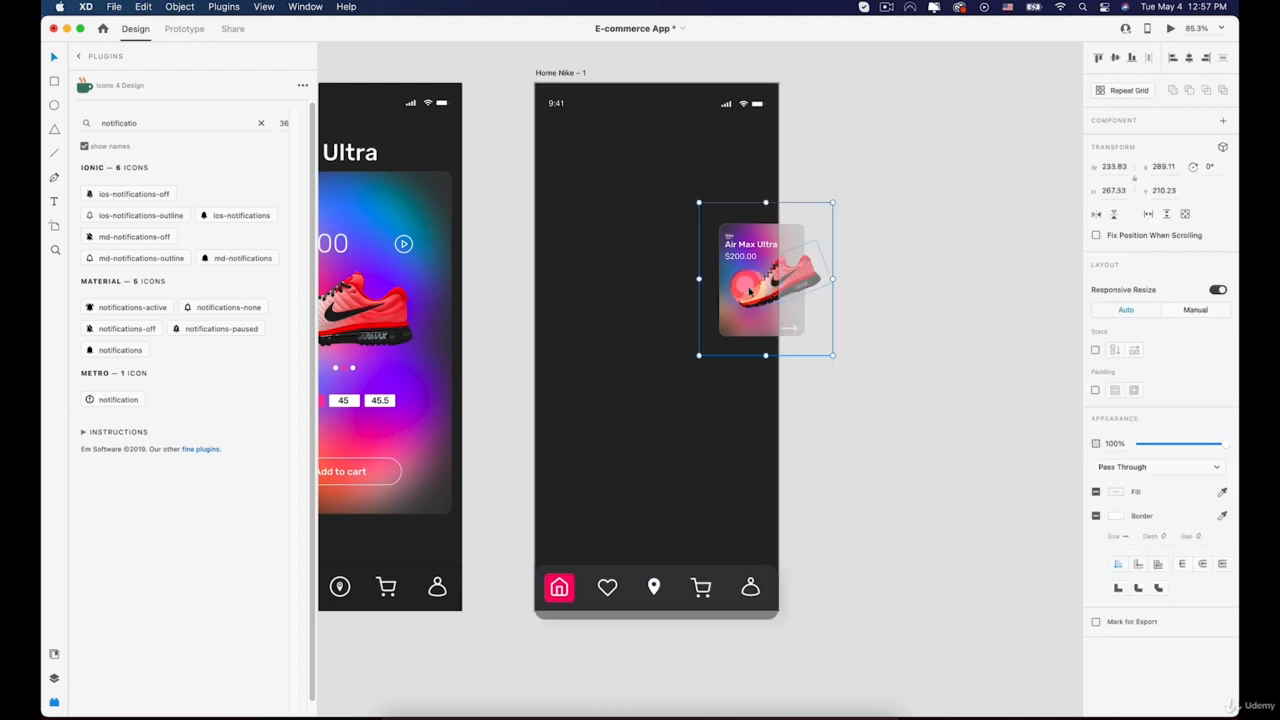
left_click_drag(748, 290, 598, 221)
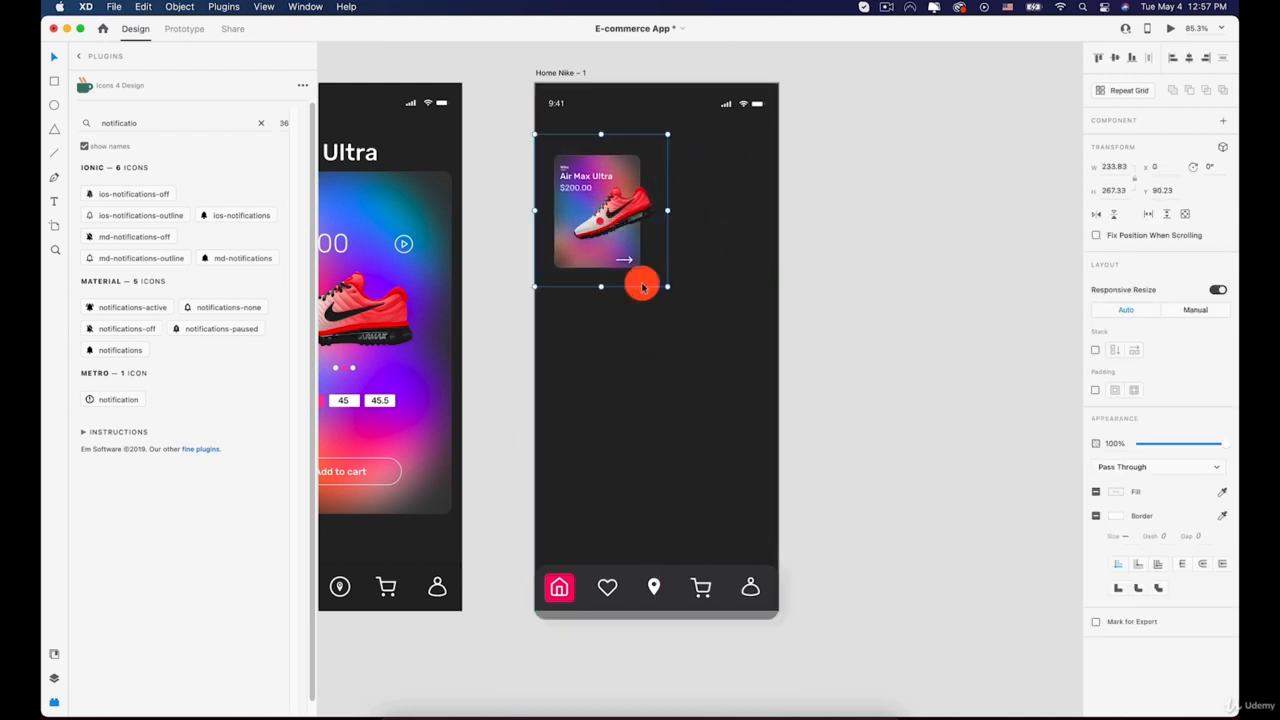
left_click_drag(668, 288, 820, 697)
left_click_drag(650, 368, 634, 342)
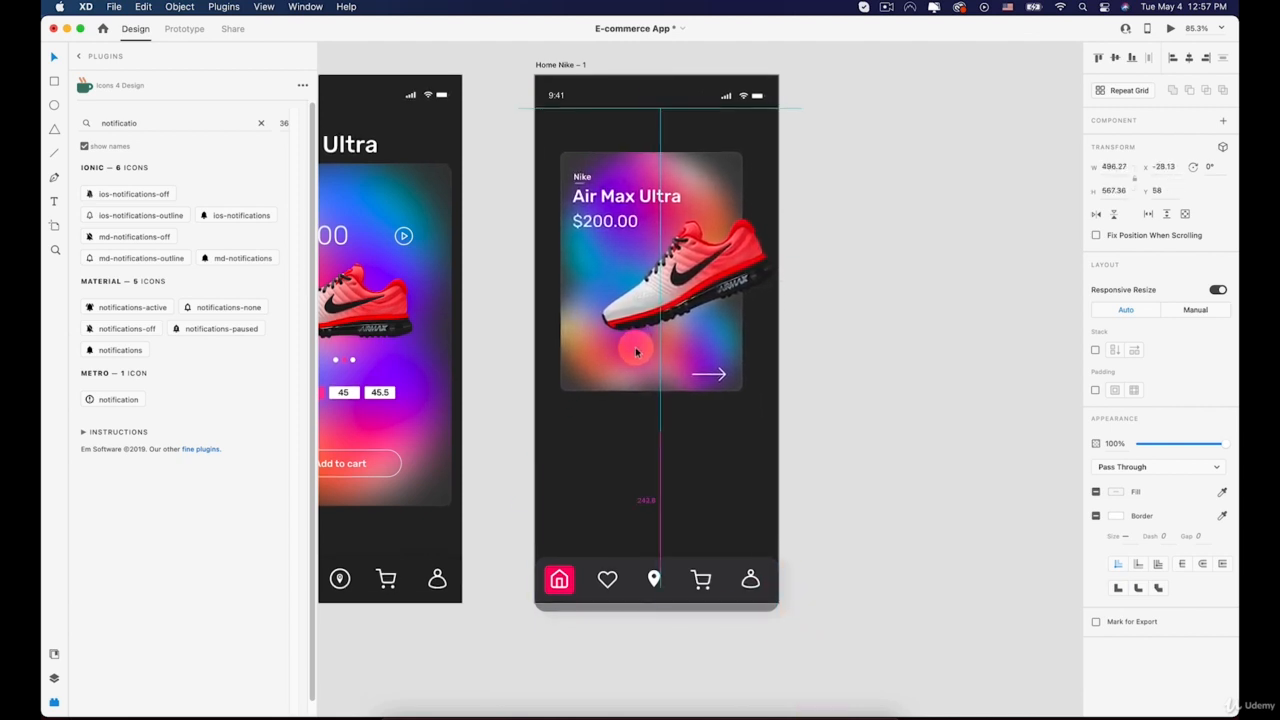
left_click_drag(801, 428, 811, 442)
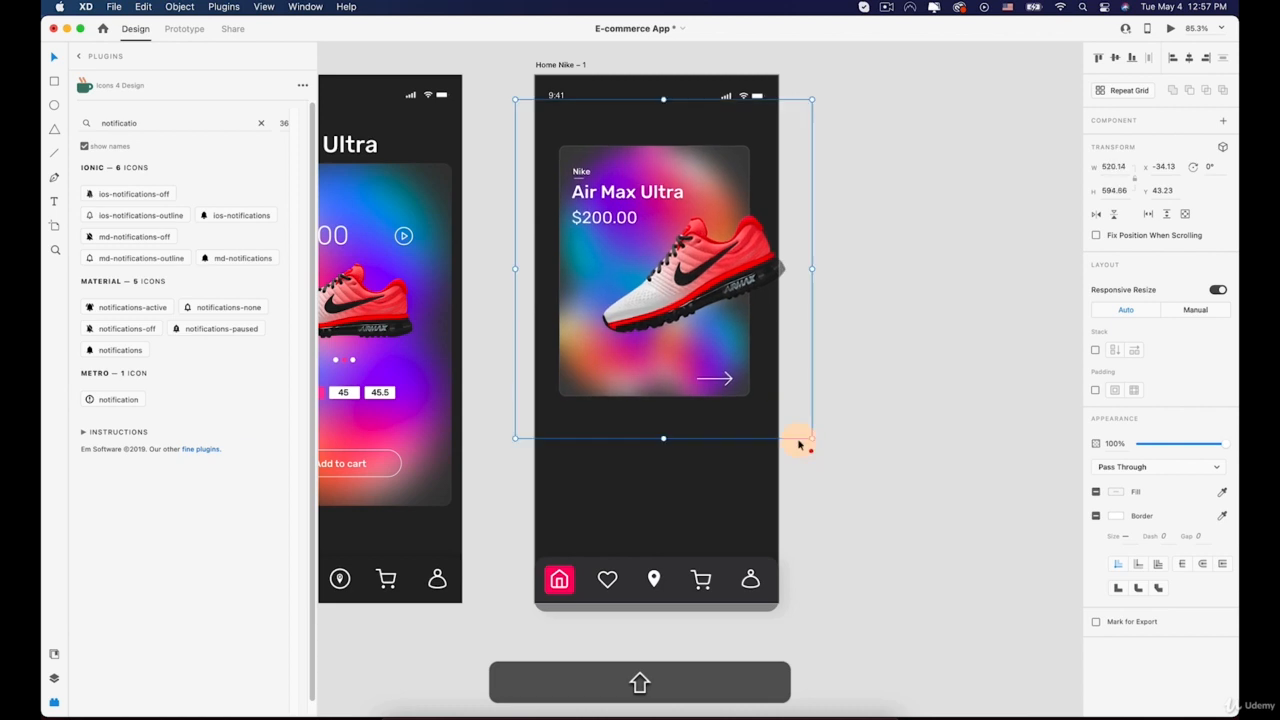
Ungroup the enlarged Air Max Ultra card
right_click(662, 172)
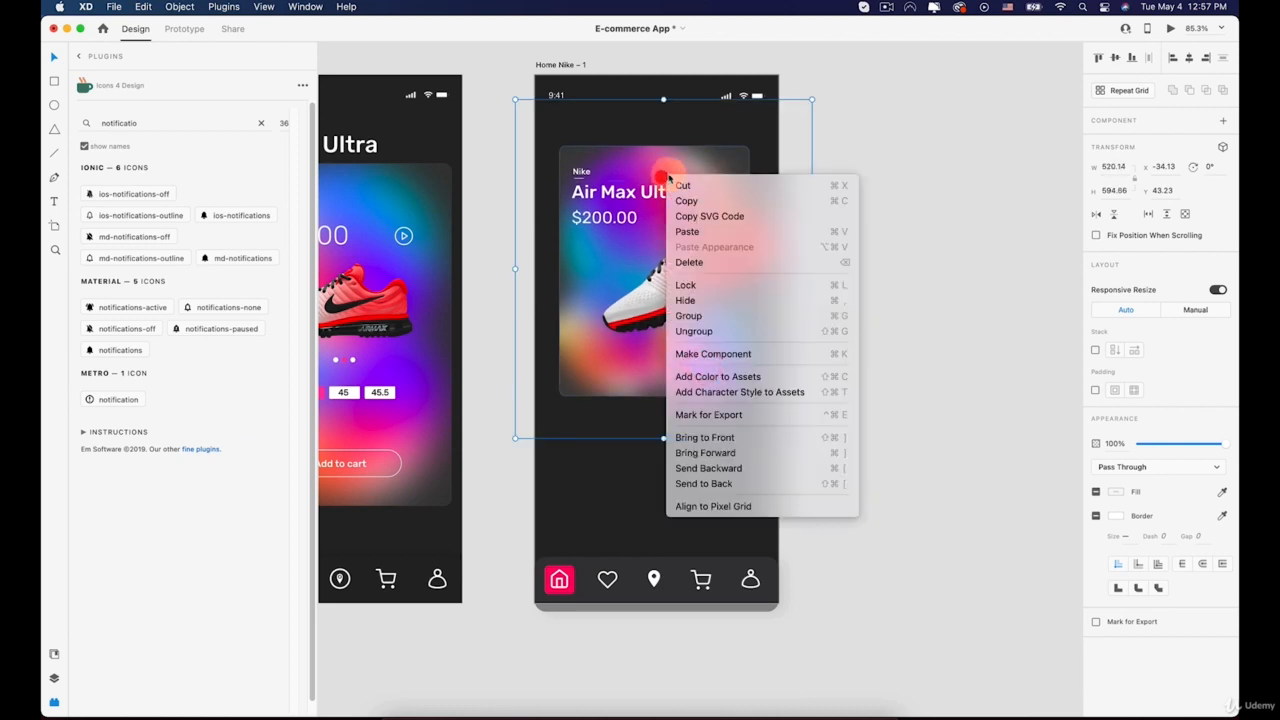
left_click(716, 336)
left_click(900, 335)
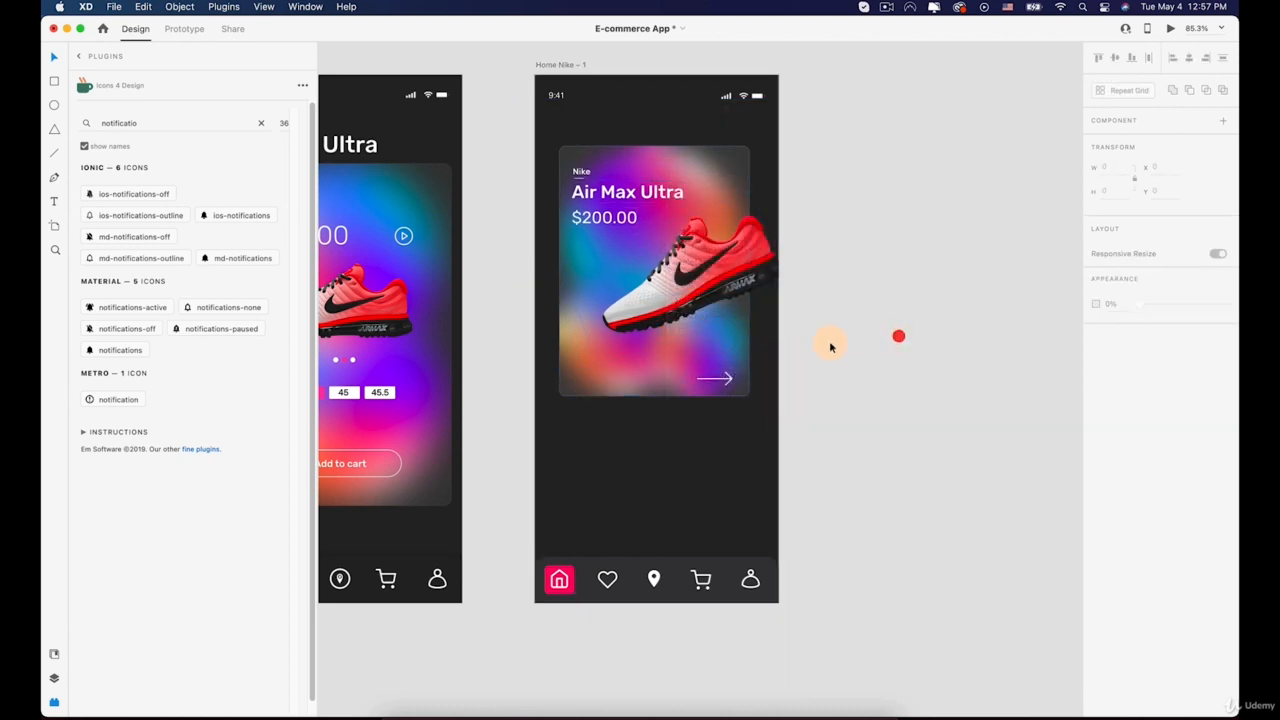
Widen the Air Max Ultra card's background rectangle on both sides to about 372 px
key("space")
left_click_drag(625, 247, 765, 239)
left_click(780, 152)
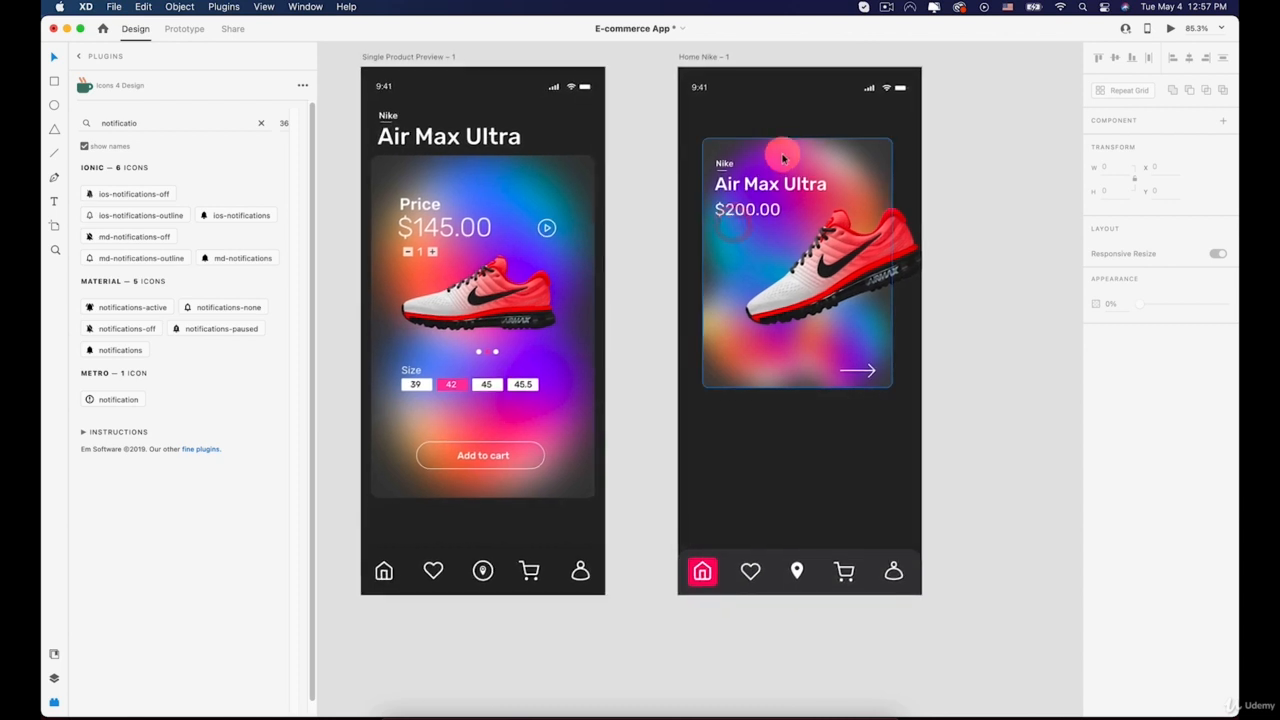
left_click(737, 165)
left_click(701, 262)
left_click_drag(701, 262, 690, 262)
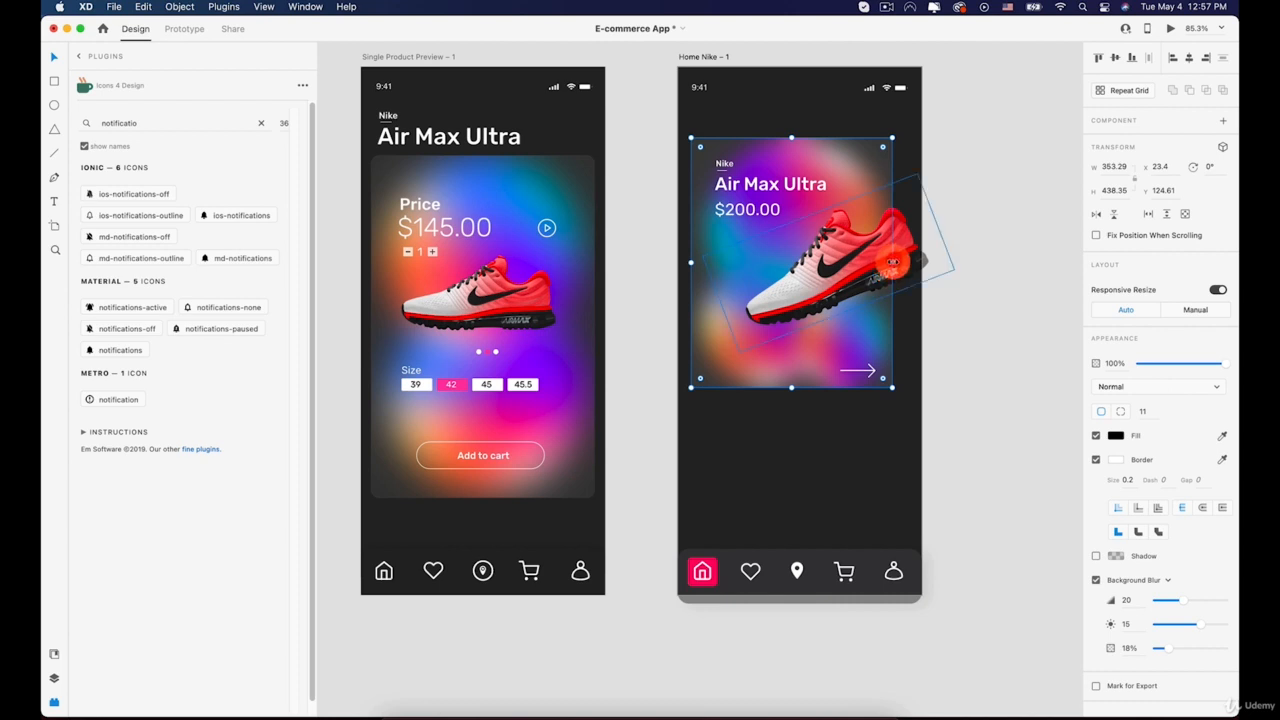
left_click_drag(892, 262, 895, 262)
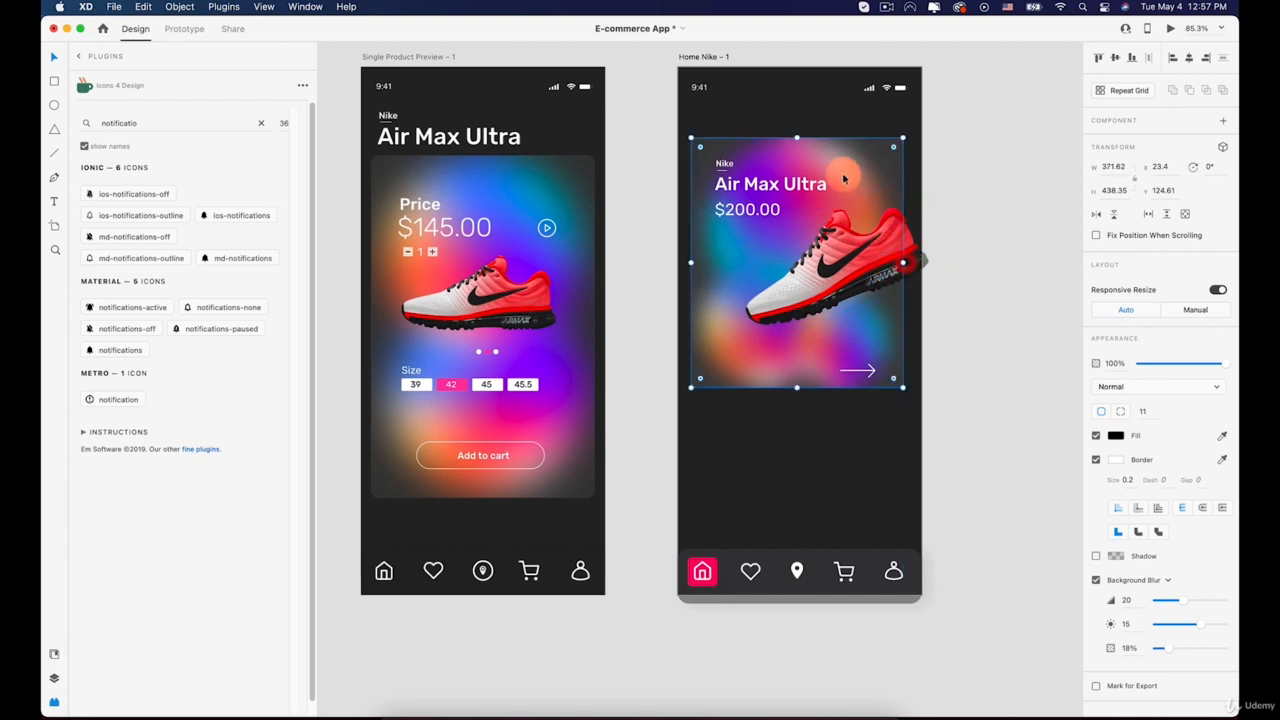
left_click(839, 440)
mouse_move(773, 174)
left_mouse_down()
mouse_move(773, 122)
mouse_move(765, 179)
mouse_move(776, 191)
left_mouse_up()
key("super+shift+z")
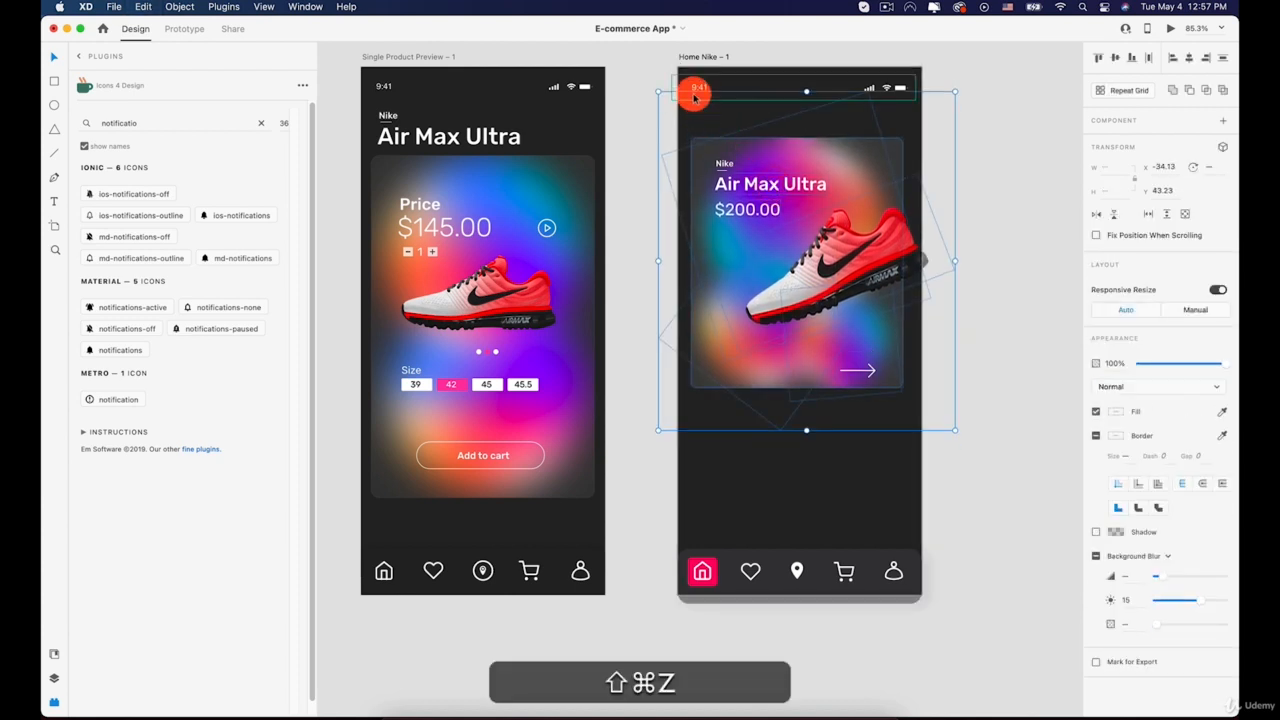
key("super+z")
Select all elements of the Air Max Ultra card together and move them down 10 px
left_click_drag(668, 127, 919, 459)
left_click_drag(666, 134, 940, 471)
left_click(879, 524)
left_click(806, 114)
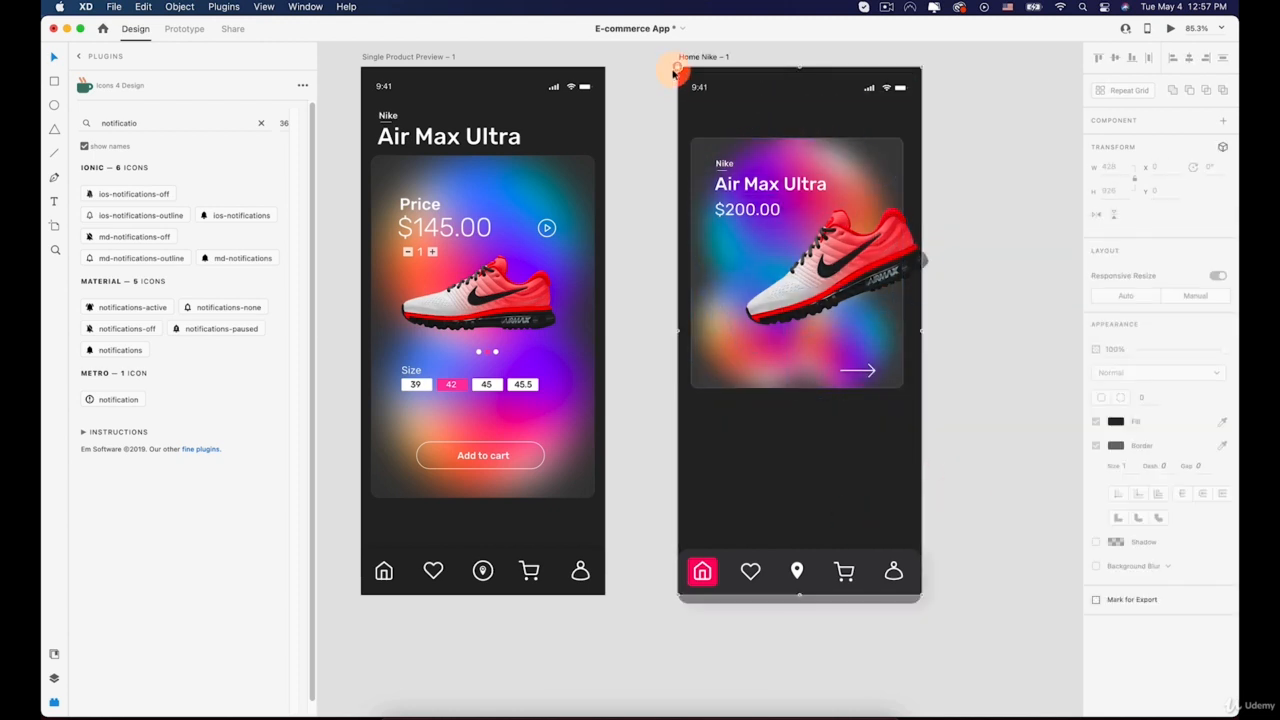
left_click_drag(698, 134, 936, 424)
key("shift+Down")
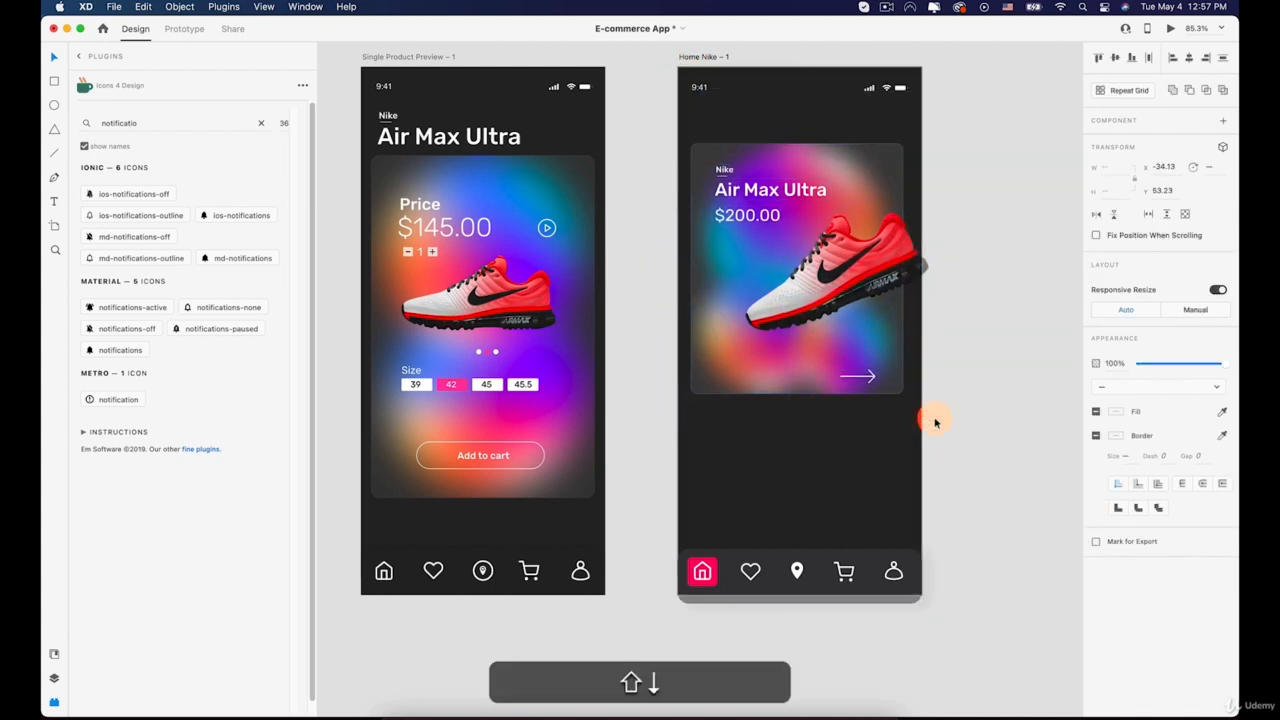
Move the selected Air Max Ultra card elements down another 22 px
key("shift+Down")
key("shift+Down")
key("Down")
key("Down")
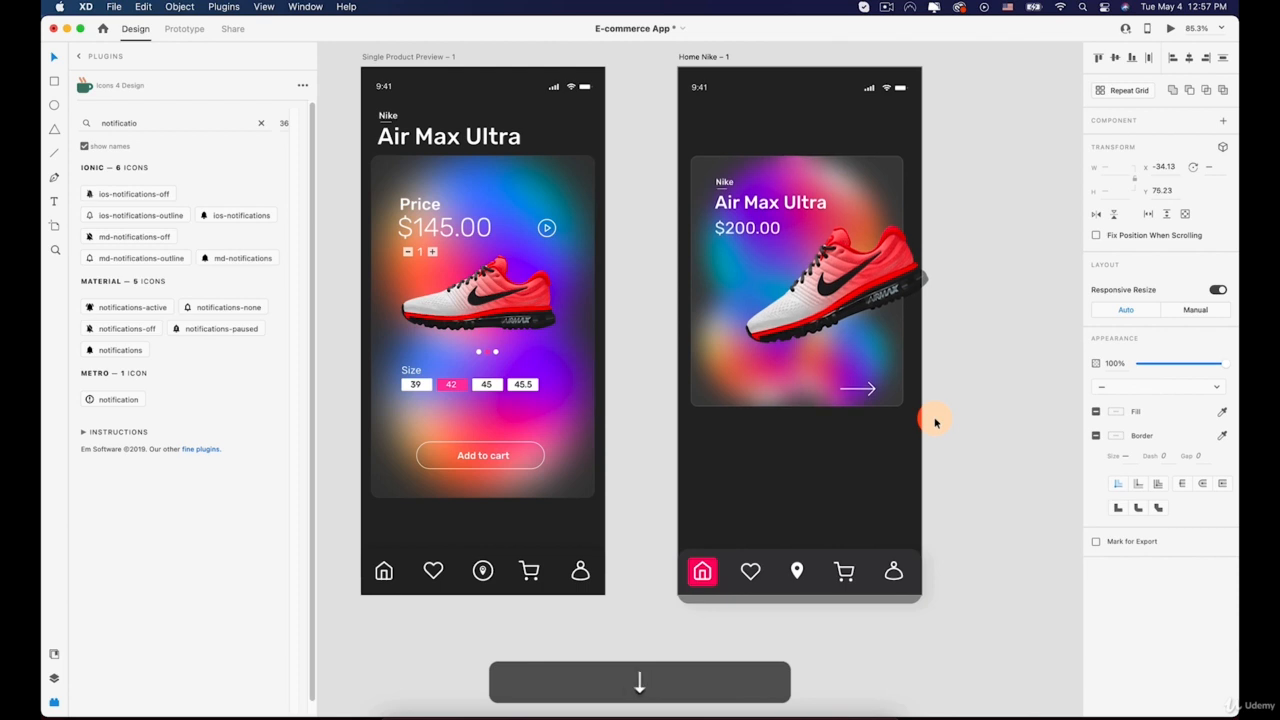
left_click(1023, 354)
Resize the card's background rectangle to about 383 × 595 px and centre it horizontally on the artboard
left_click(906, 206)
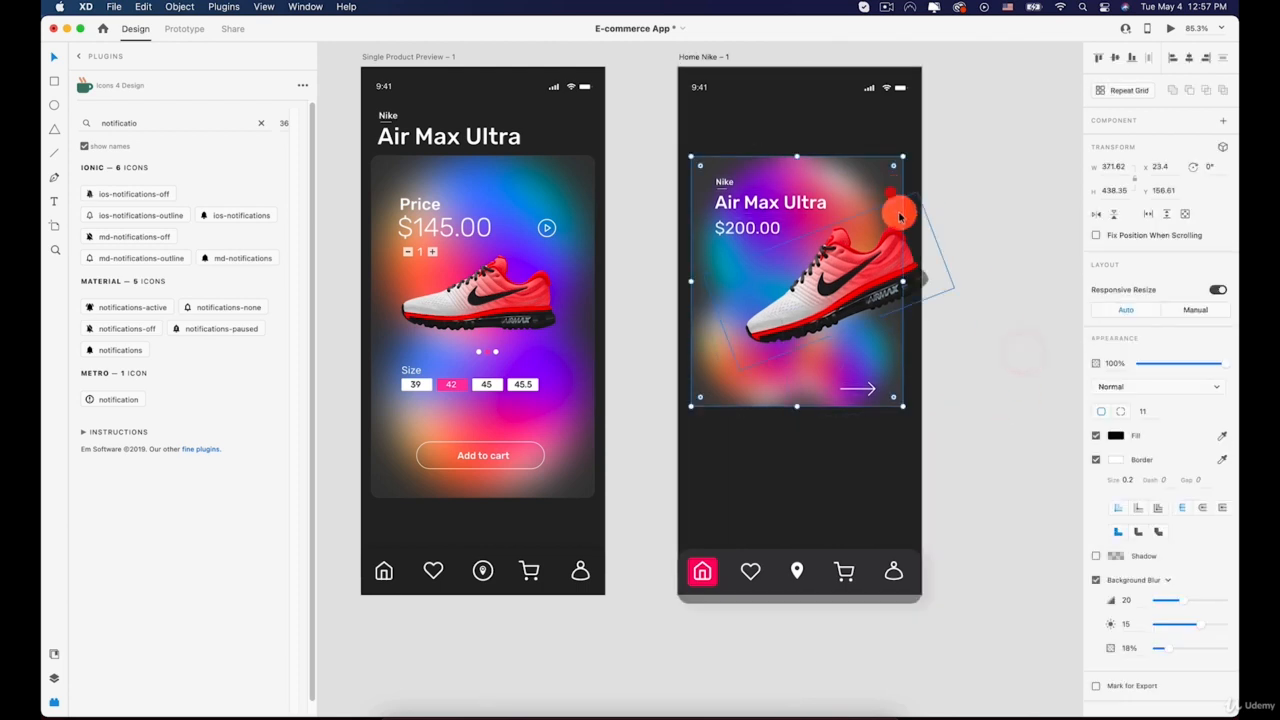
left_click_drag(904, 282, 910, 281)
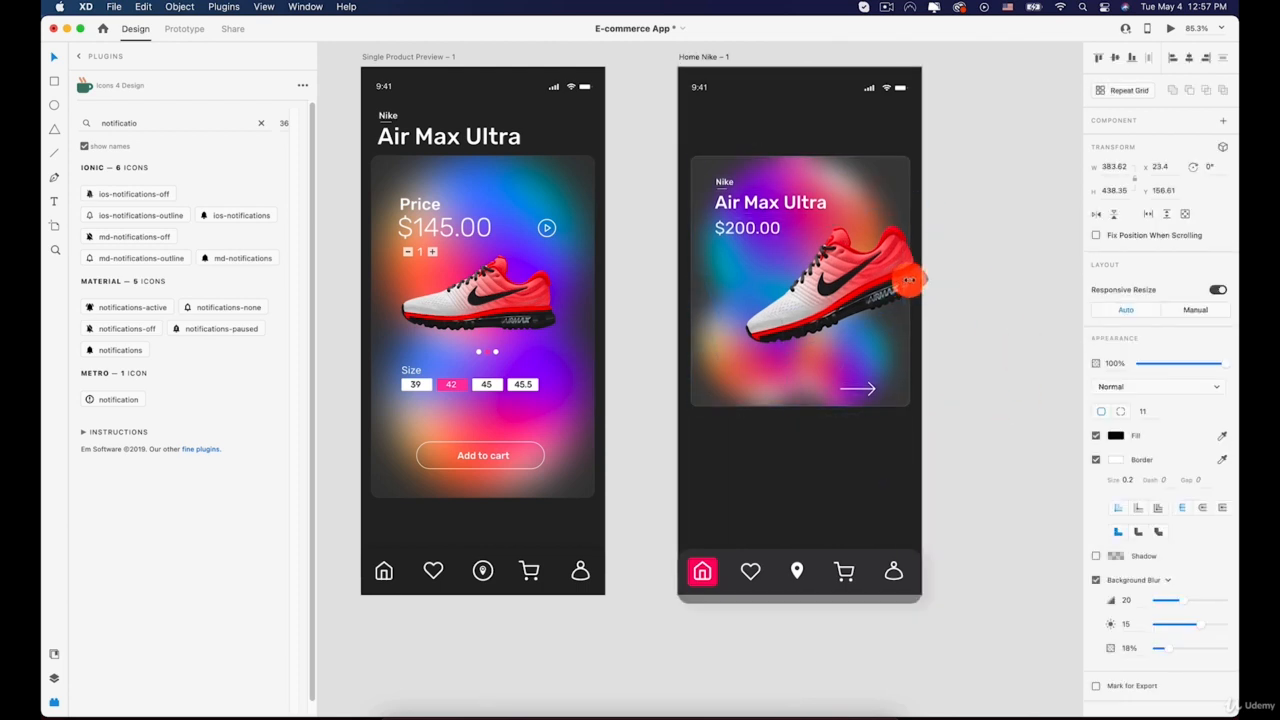
left_click(793, 412)
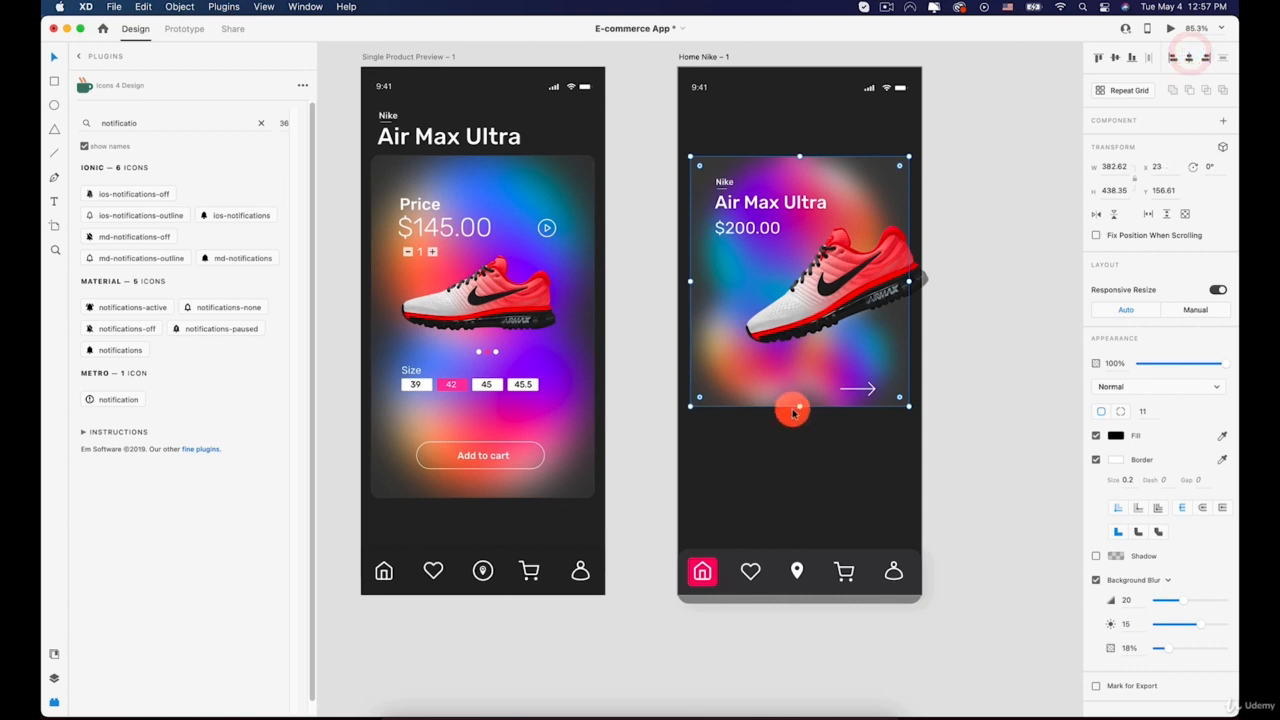
left_click_drag(799, 406, 794, 494)
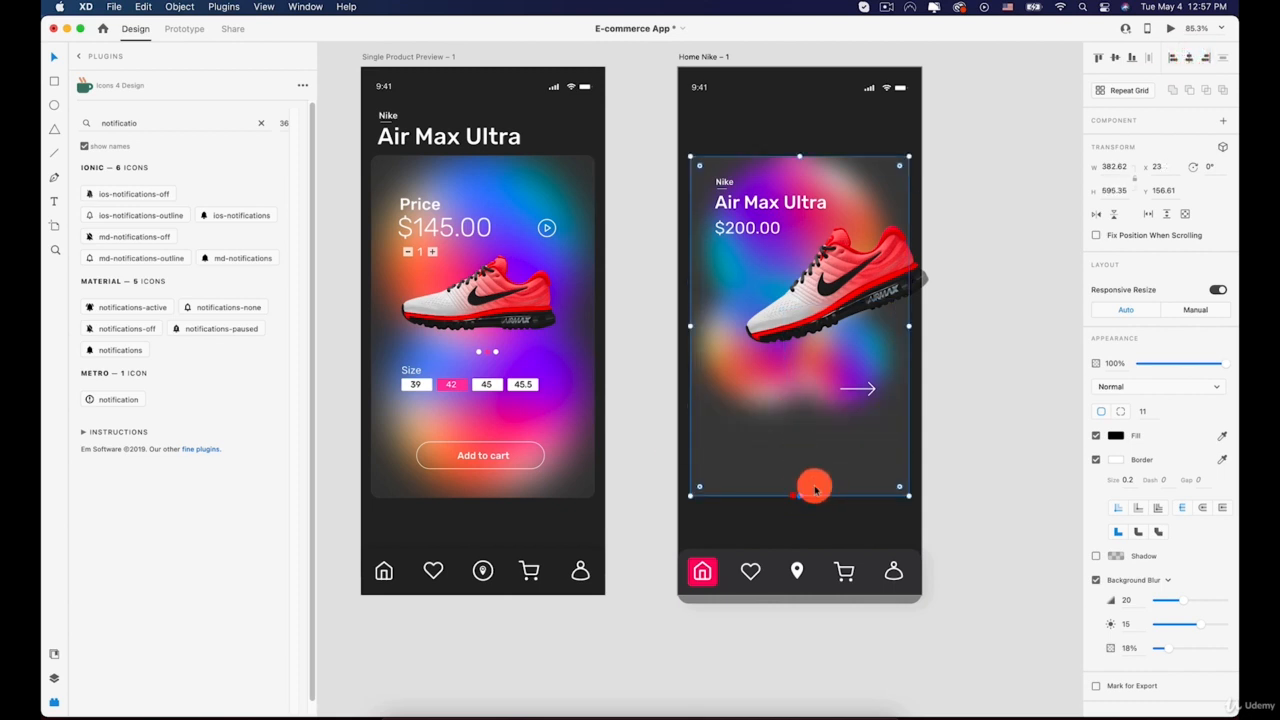
left_click(1011, 425)
Select the lower Baugasim circle image behind the card and move it down 120 px
left_click(769, 377)
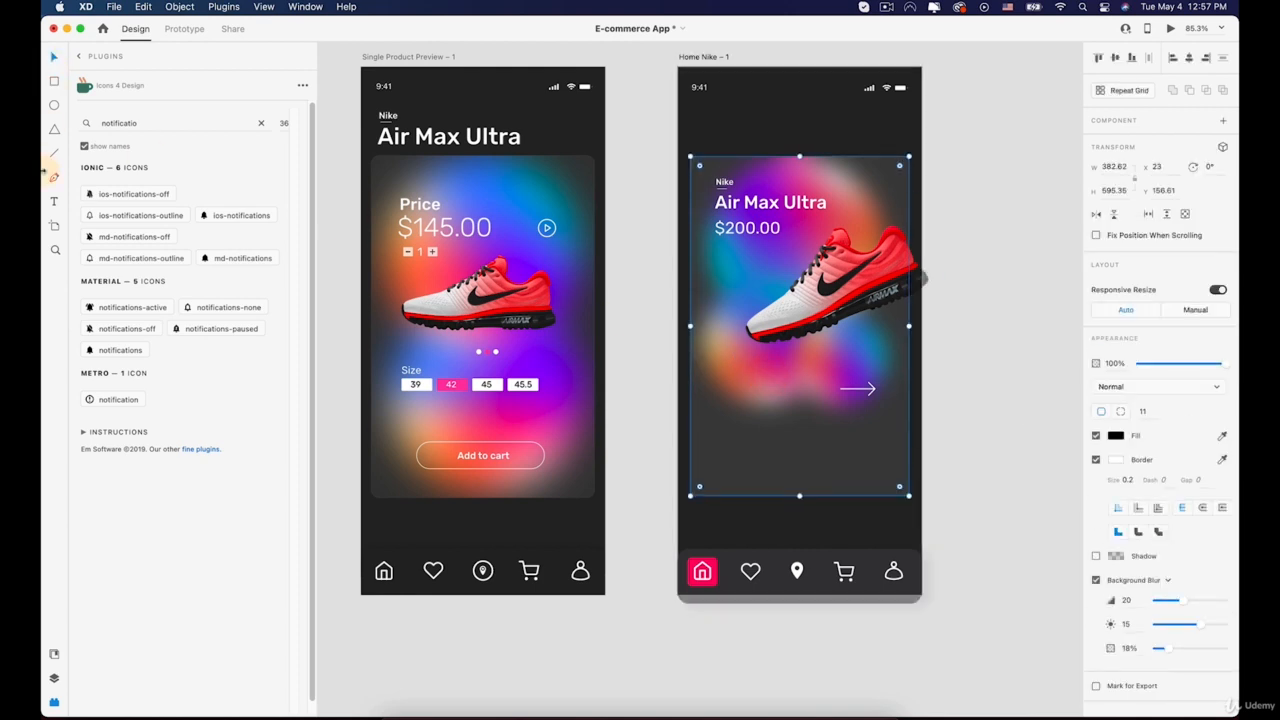
left_click(53, 680)
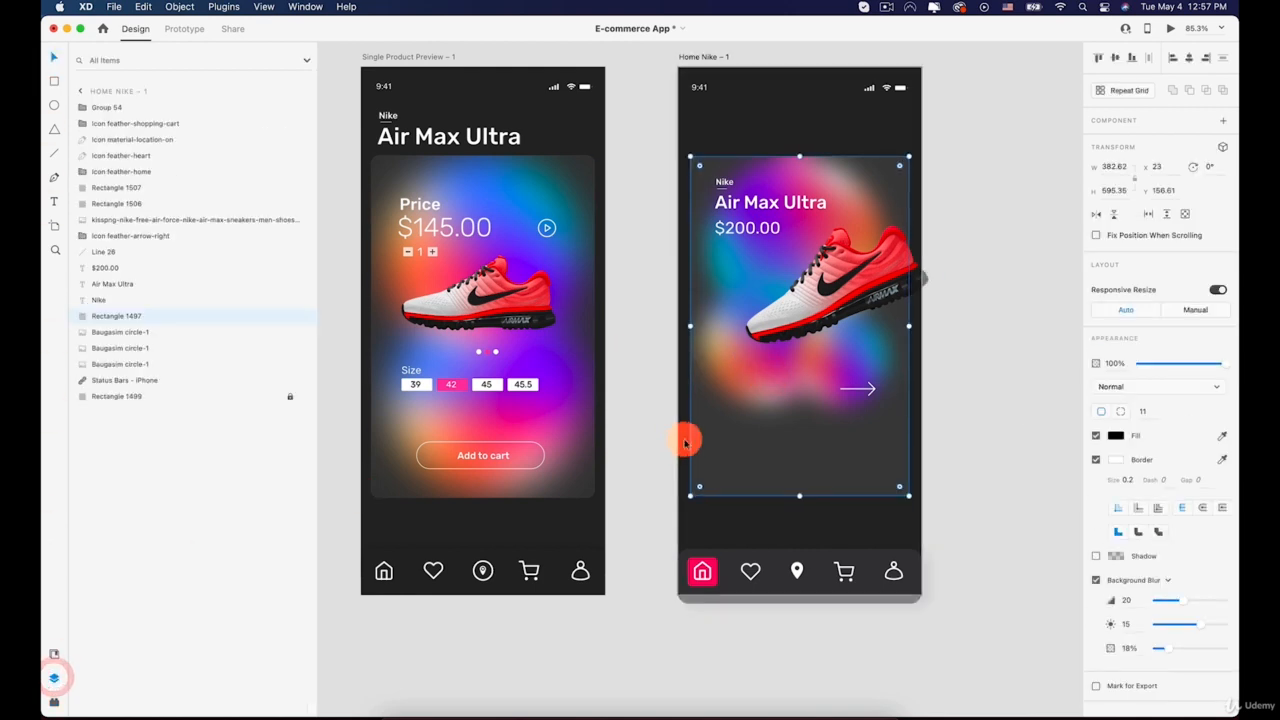
left_click(108, 339)
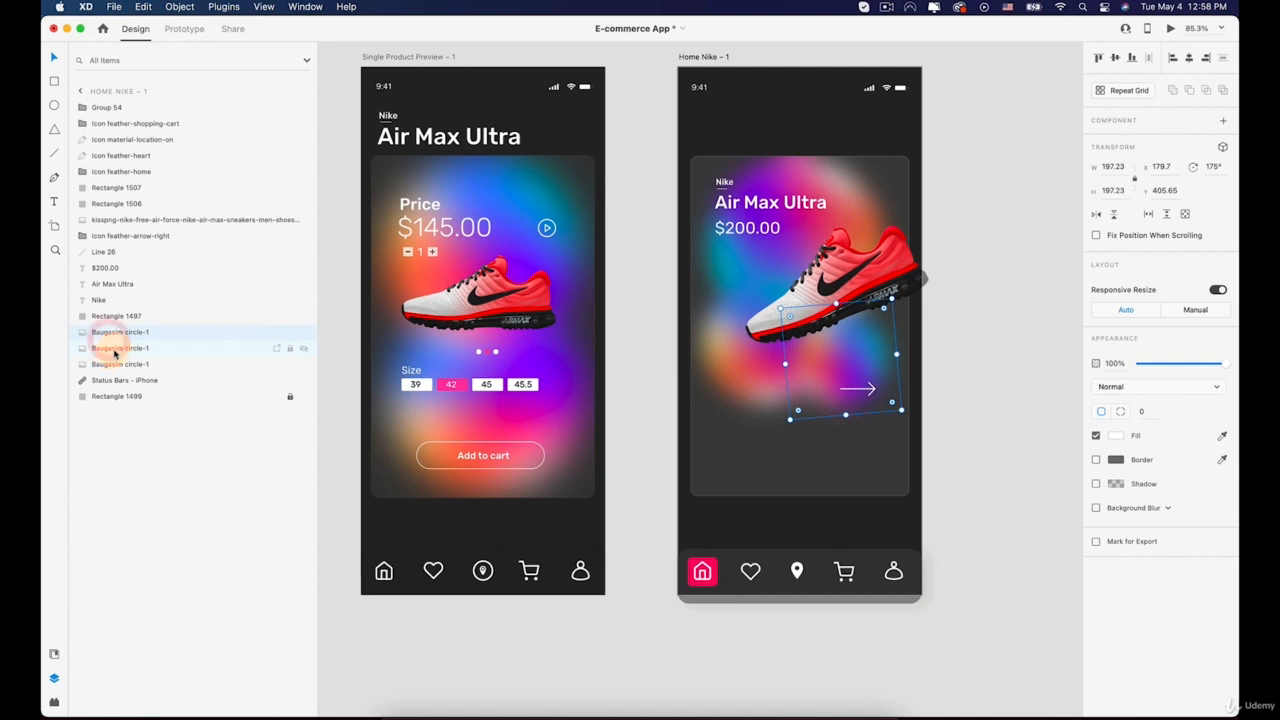
key("shift")
key("shift+Down")
key("shift+Down")
key("shift+Down")
key("shift+Down")
key("shift+Down")
key("shift+Down")
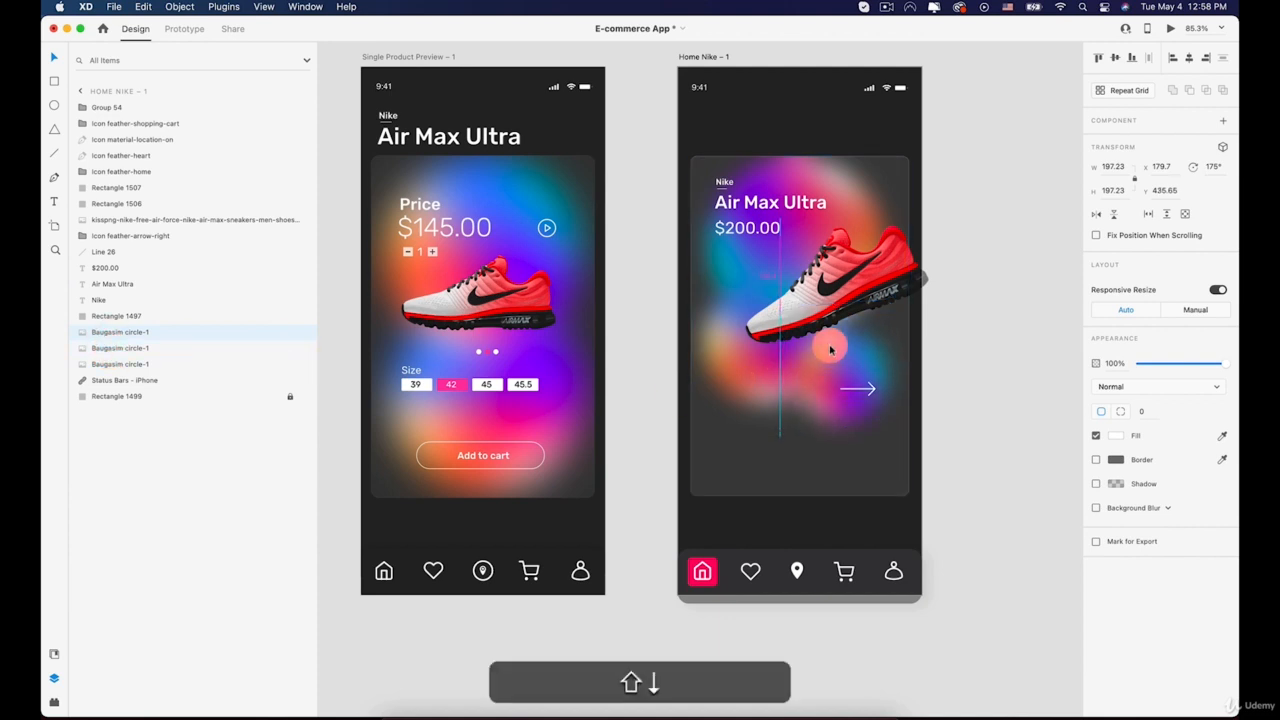
key("shift+Down")
key("shift+Down")
key("shift+Down")
key("shift+Down")
key("shift+Down")
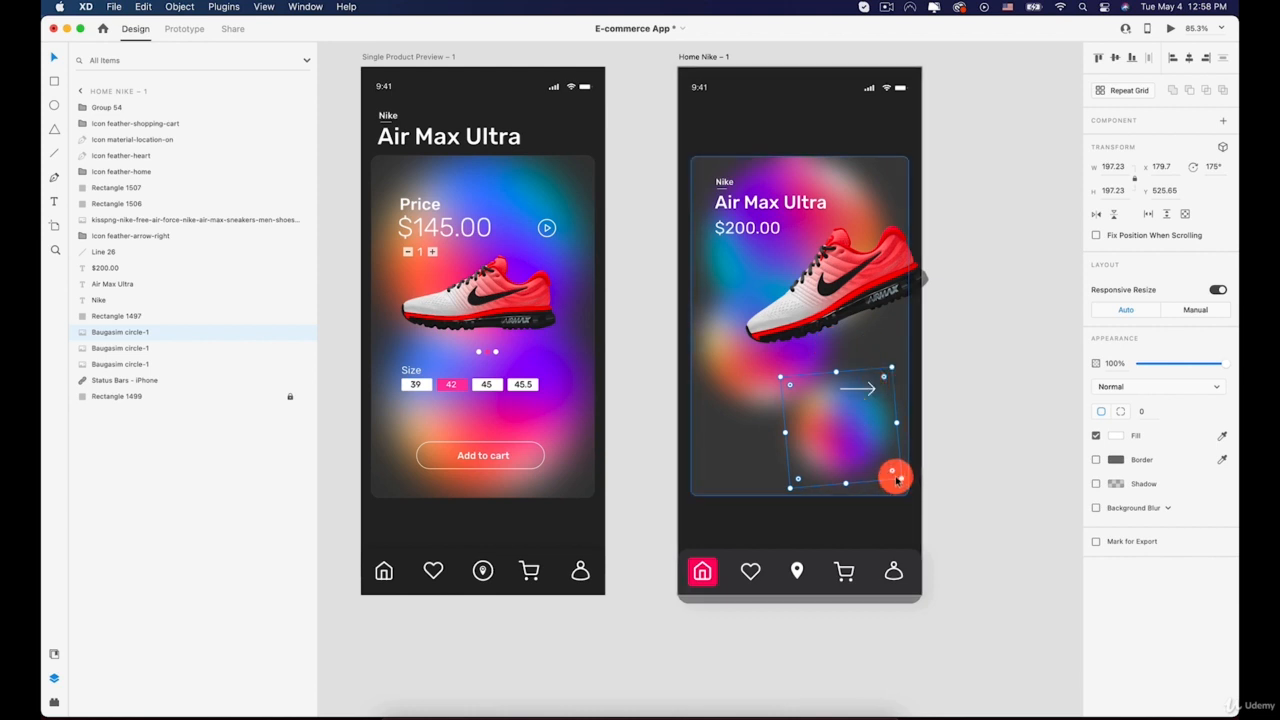
Enlarge the lower Baugasim circle image proportionally to about 421 px and position it behind the card's lower half
left_click_drag(790, 488, 460, 632)
left_click_drag(747, 533, 757, 447)
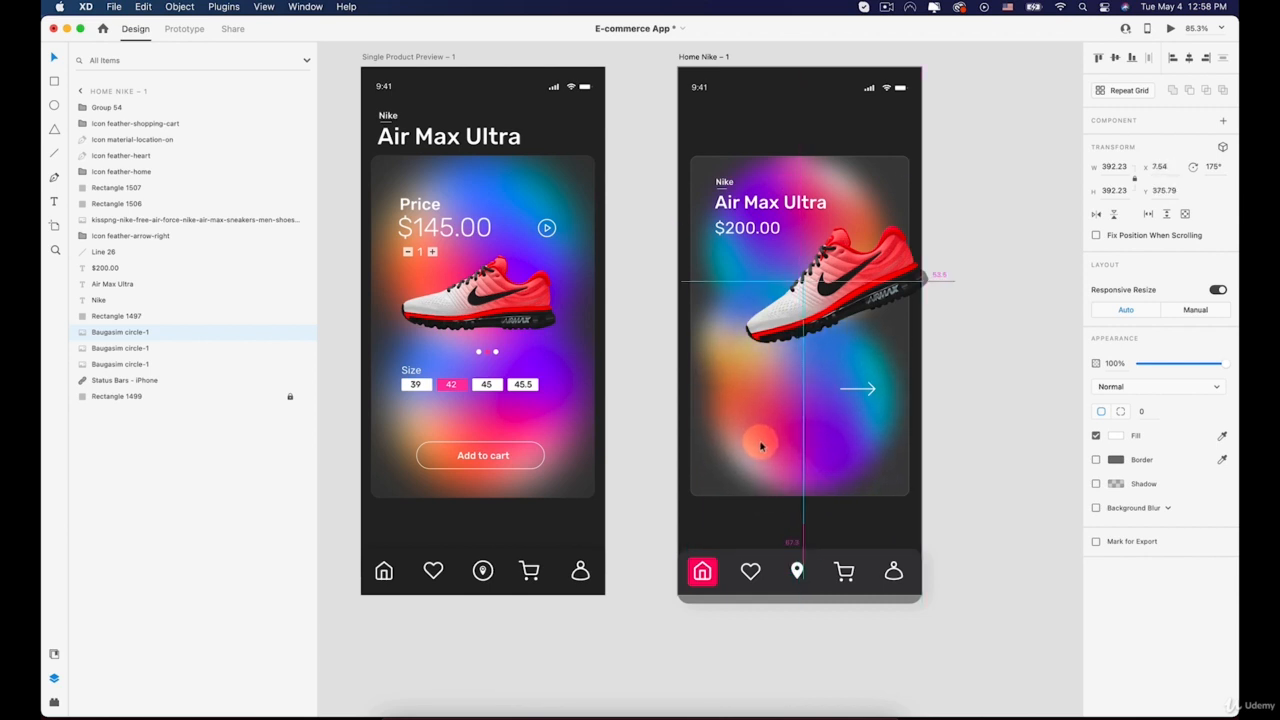
left_click_drag(760, 447, 760, 446)
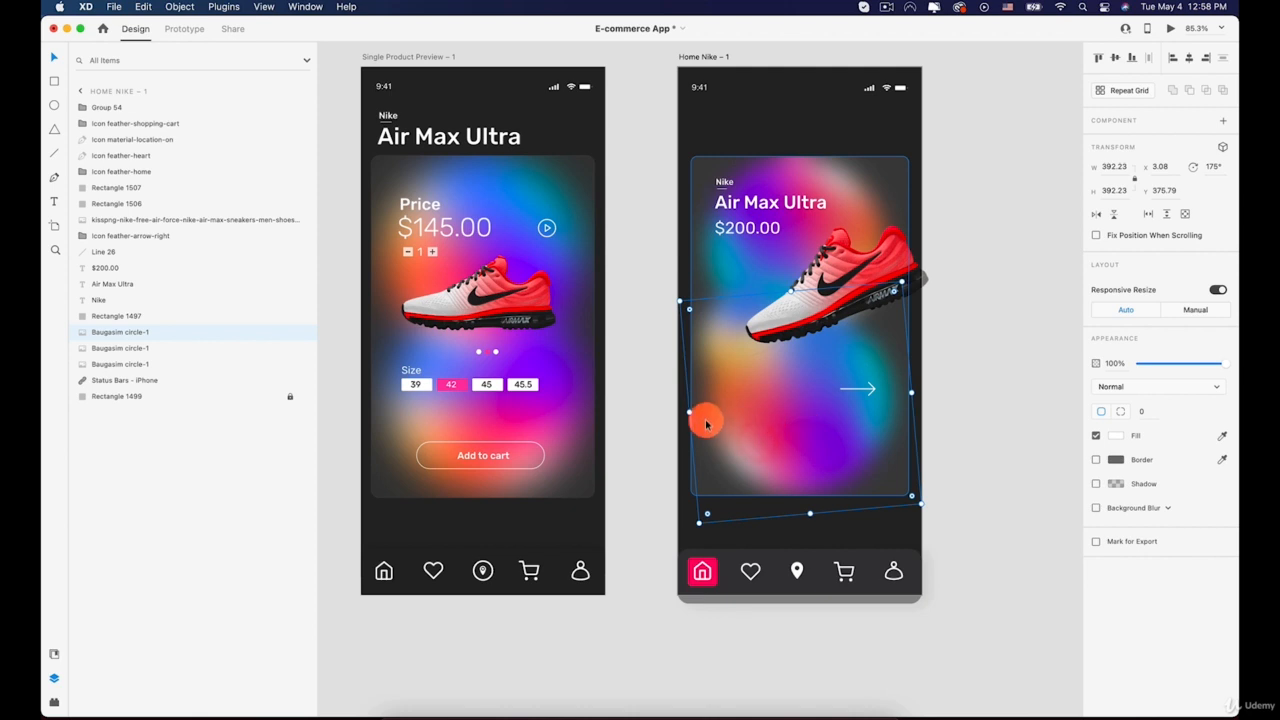
left_click_drag(690, 412, 674, 417)
left_click_drag(800, 520, 803, 510)
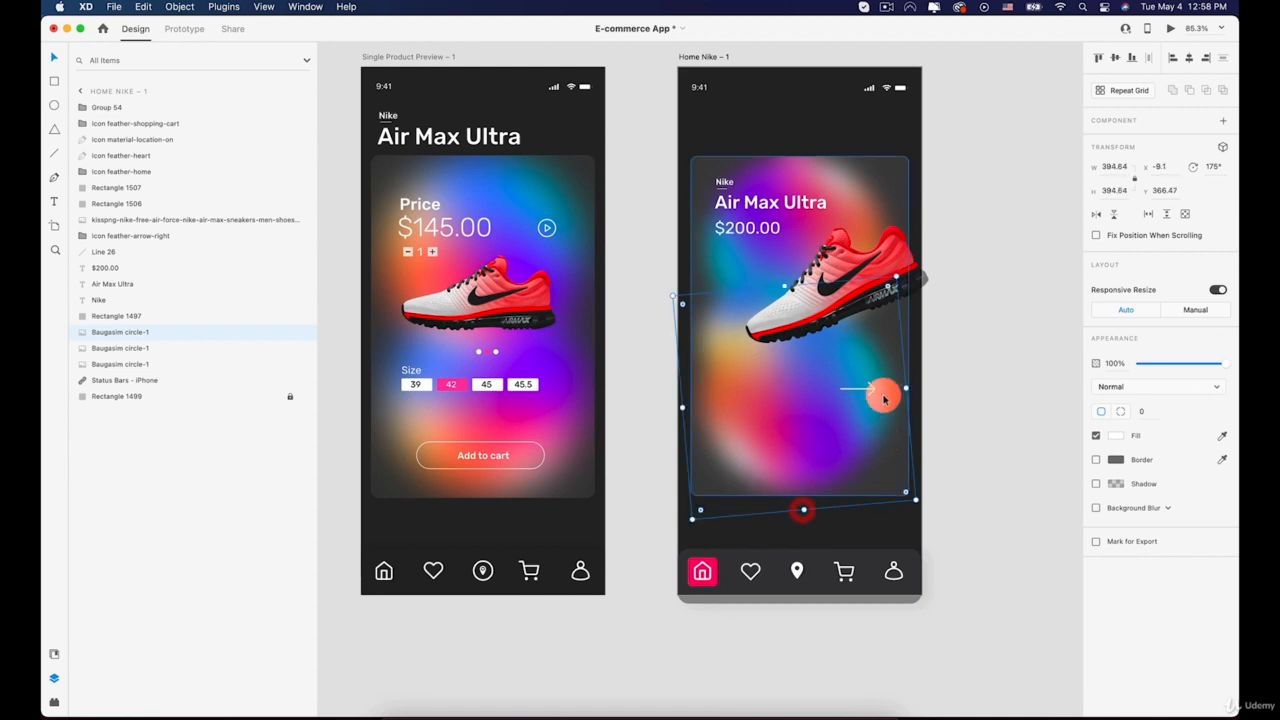
left_click_drag(903, 388, 921, 385)
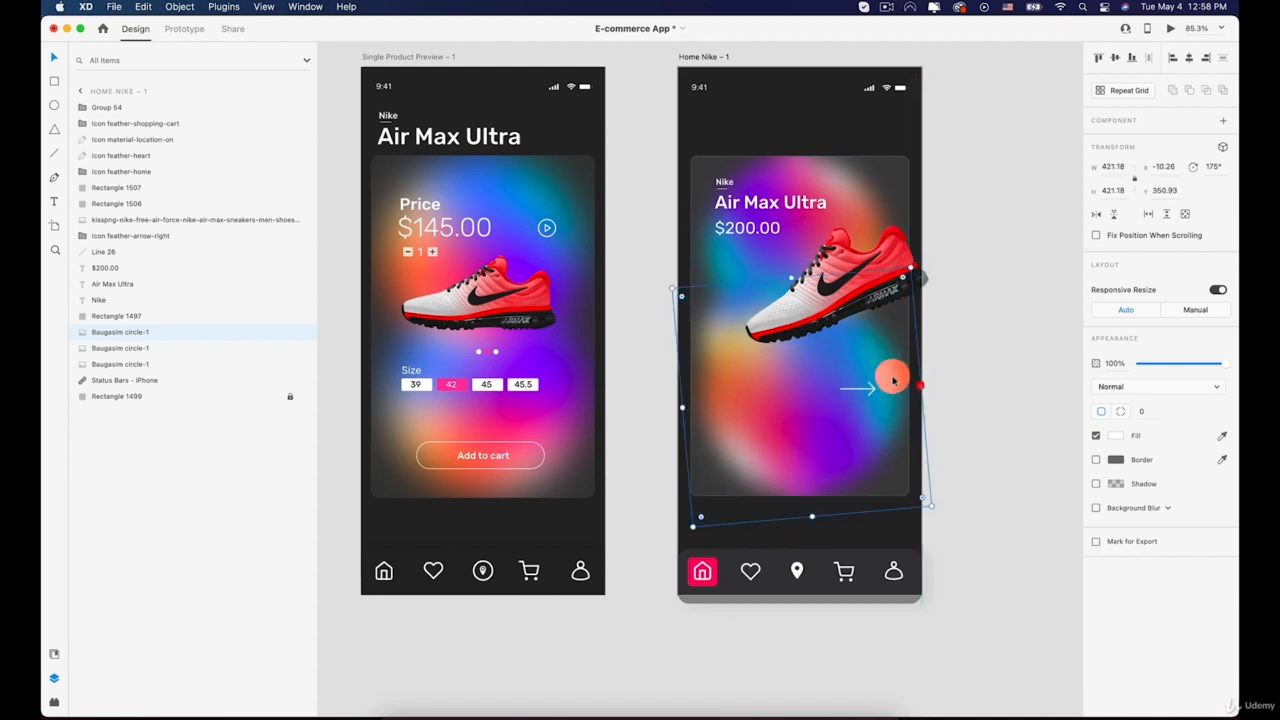
Enlarge the upper Baugasim circle image to about 419 px, rotated to -7°, and position it behind the card's upper half
left_click(110, 363)
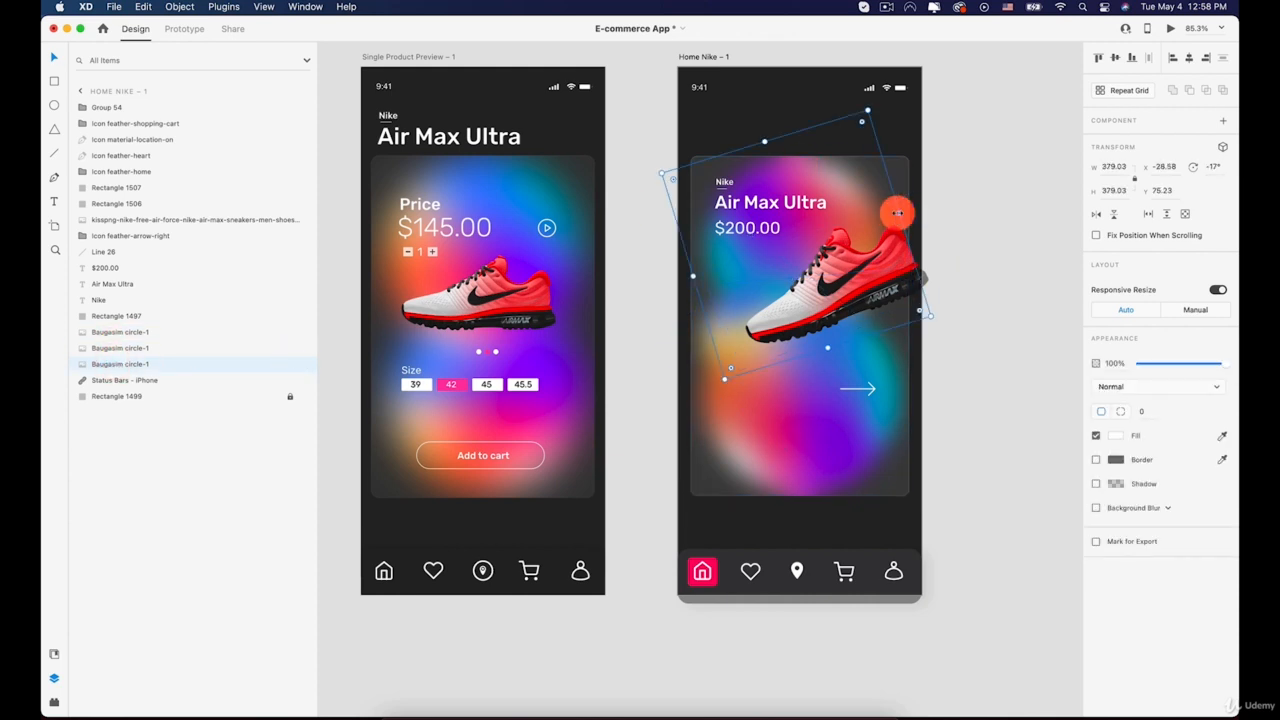
left_click_drag(897, 212, 901, 122)
key("shift+Down")
key("shift+Down")
key("shift+Left")
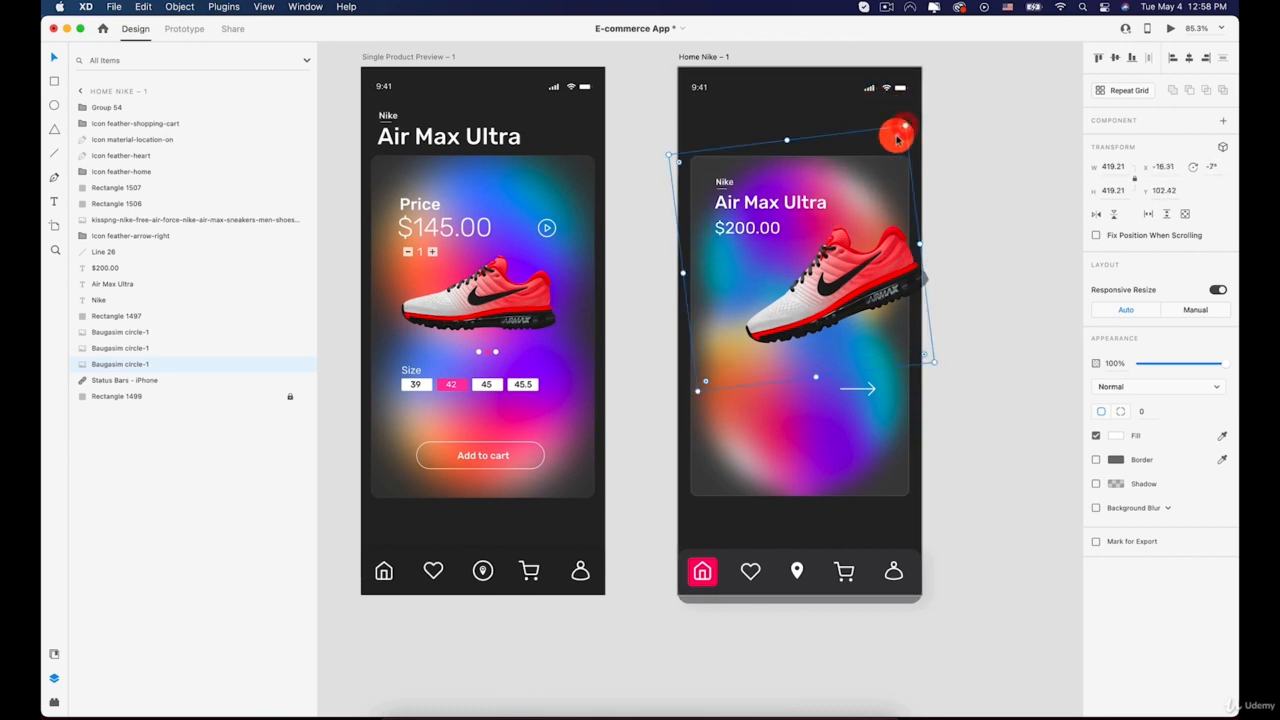
Increase the background blur amount of the card's background rectangle
left_click(861, 447)
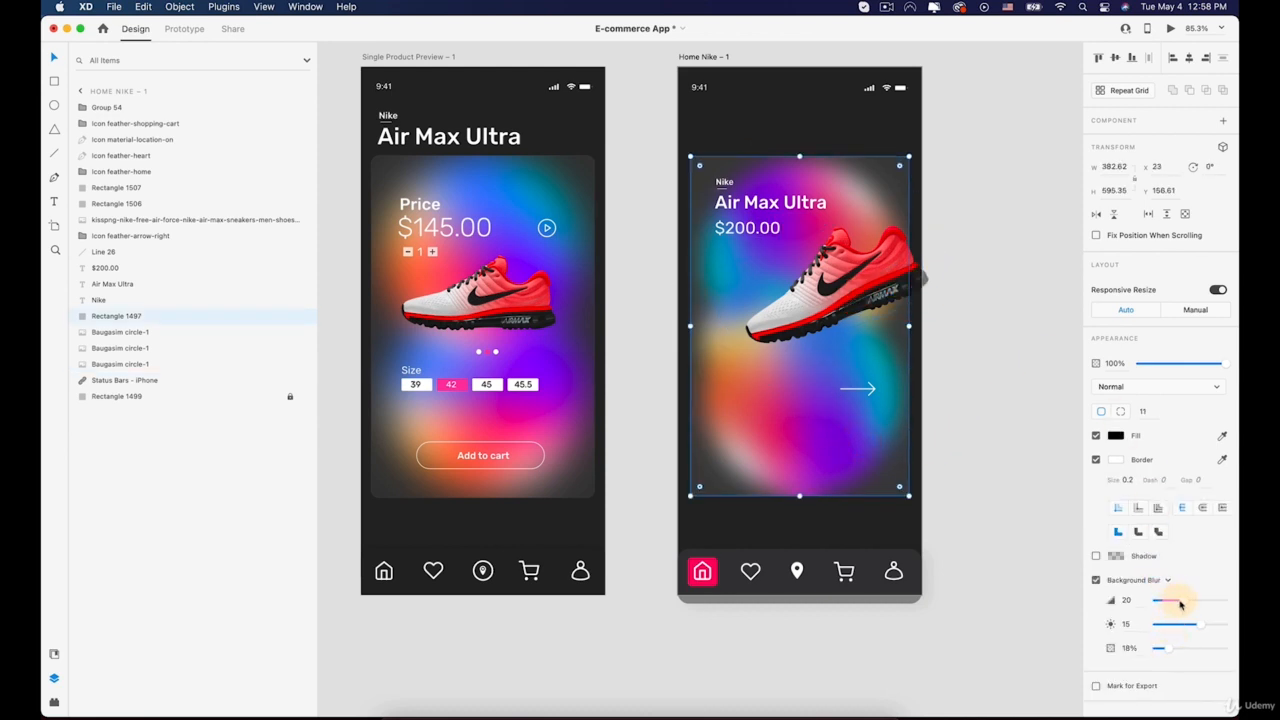
left_click_drag(1180, 604, 1204, 599)
left_click(1018, 461)
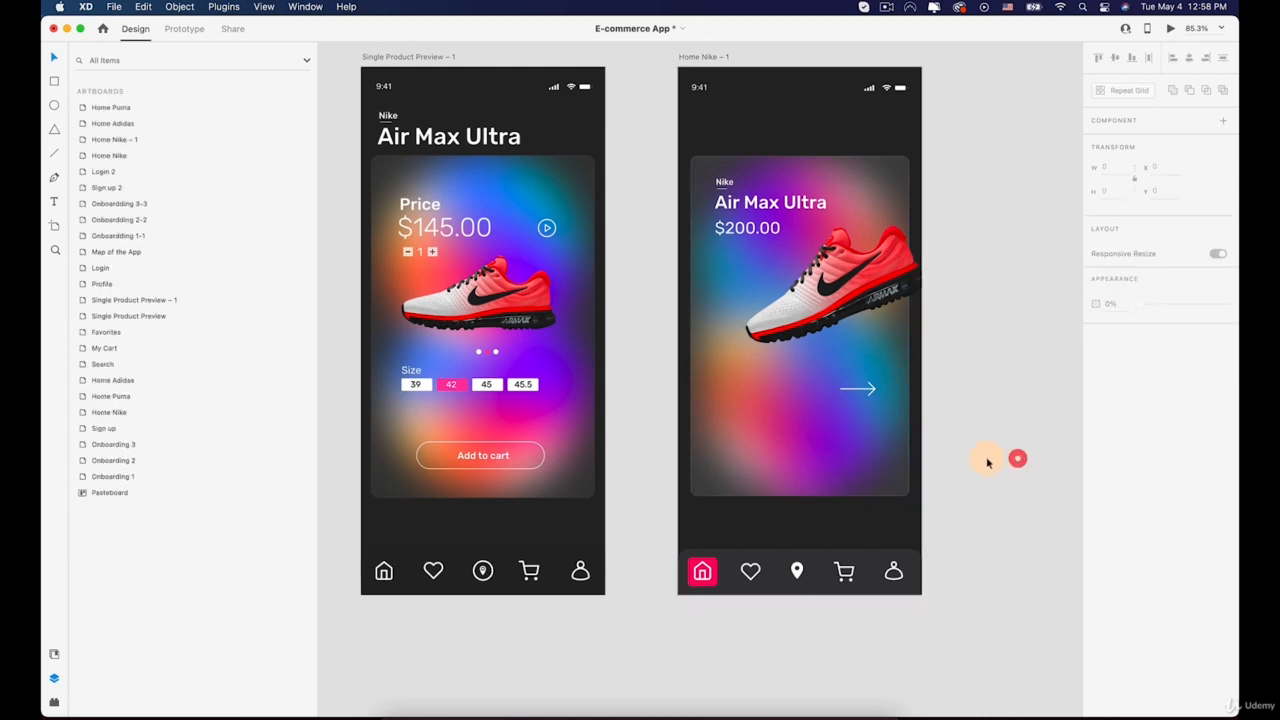
Rotate the shoe image to about -2° and shrink it to about 324 × 146 px, centred within the card
left_click(858, 296)
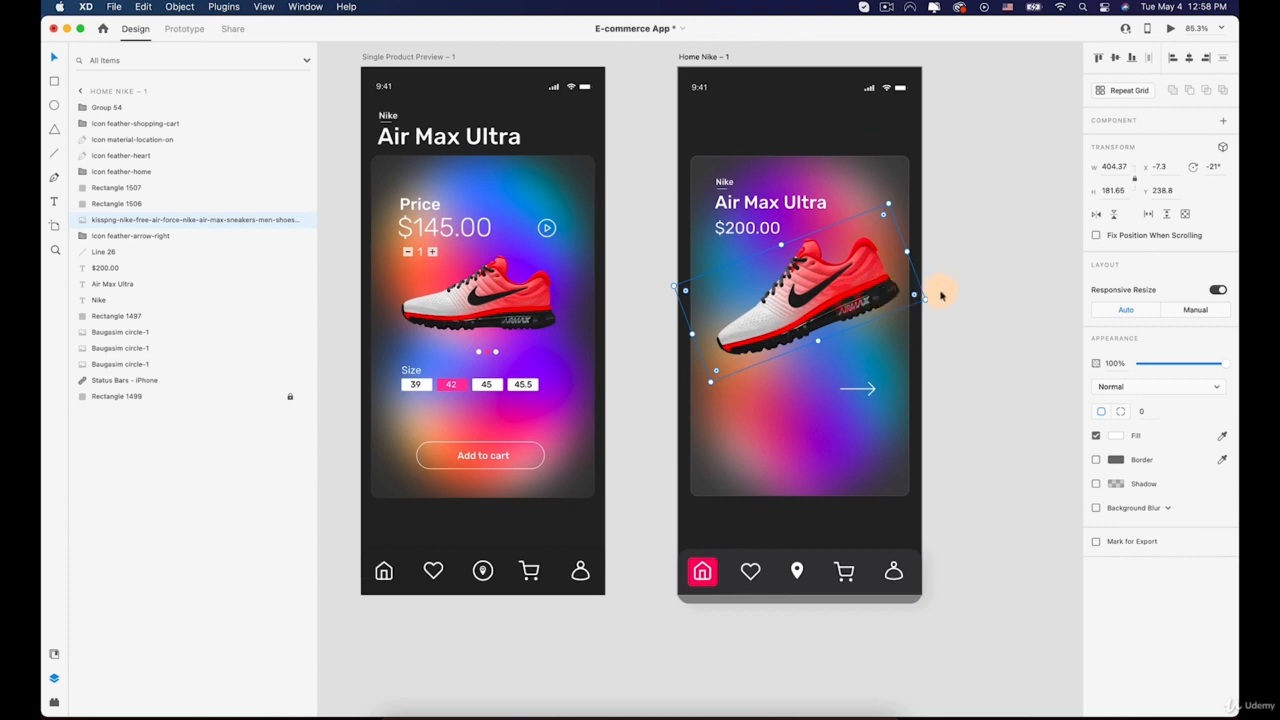
left_click_drag(927, 297, 924, 343)
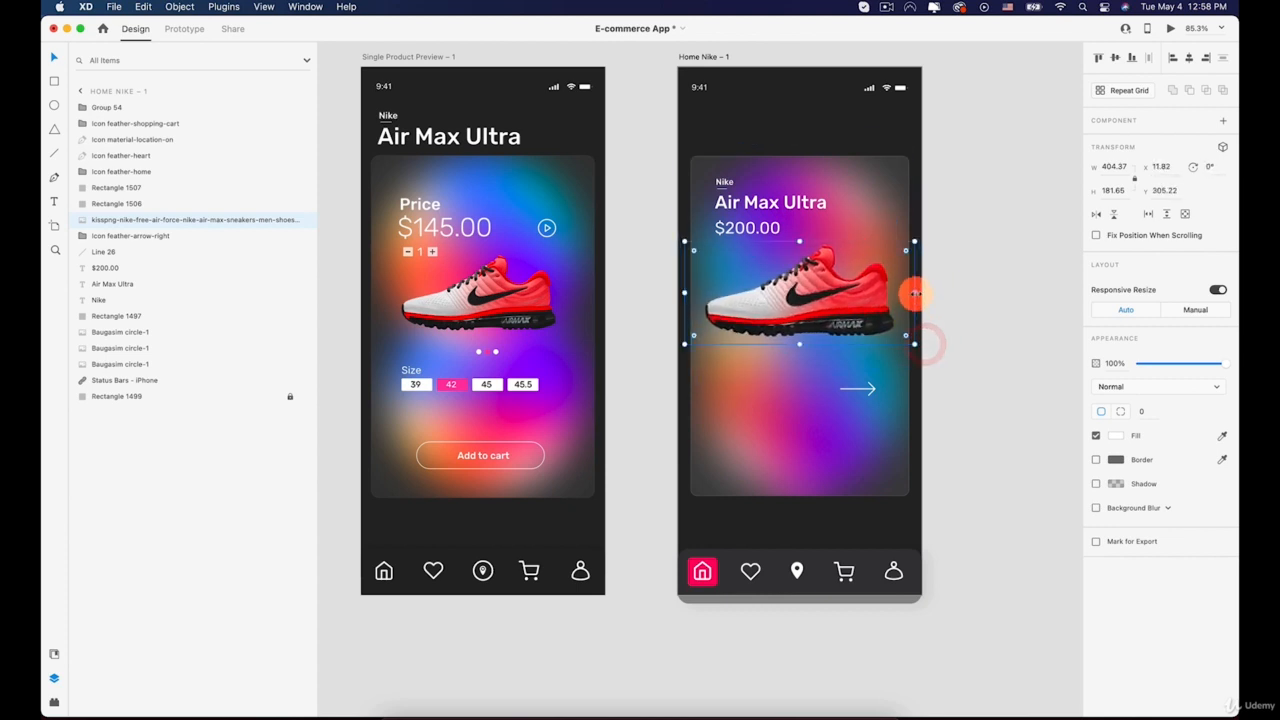
left_click_drag(915, 294, 884, 338)
left_click_drag(798, 304, 822, 318)
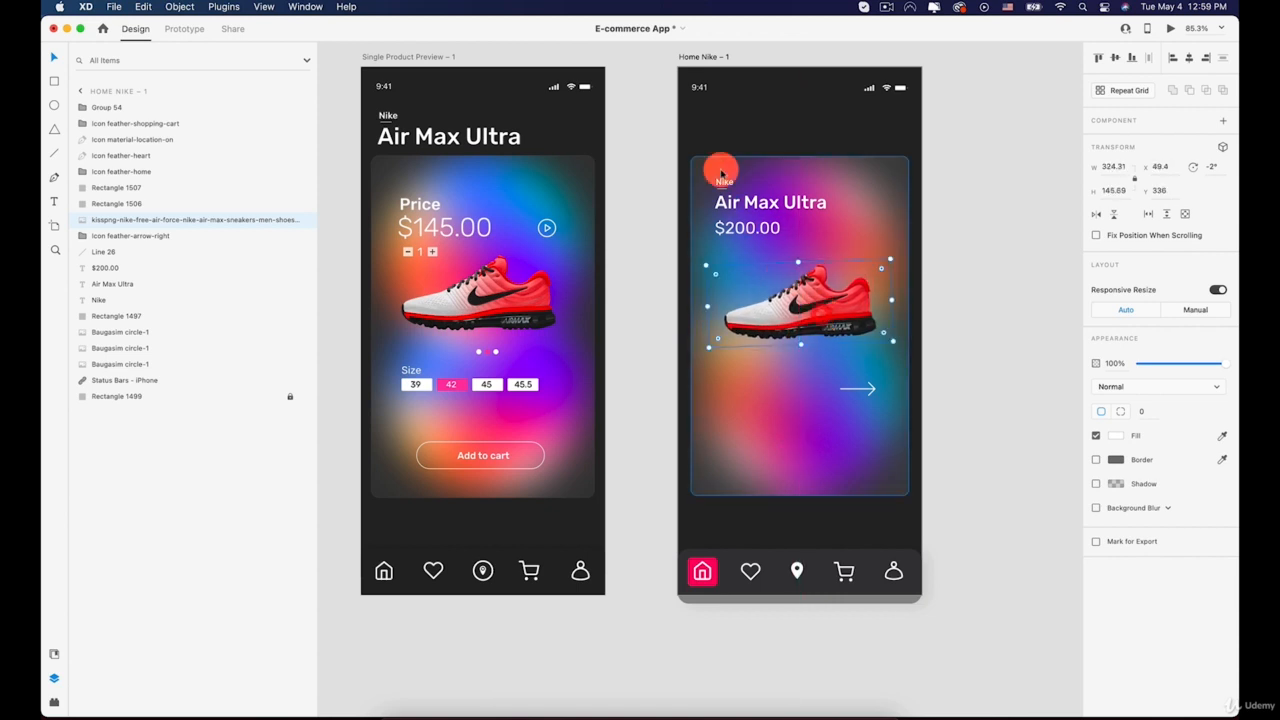
Select the Nike label, its underline and the Air Max Ultra title, and move them together just above the card
scroll(729, 206, "up", 3)
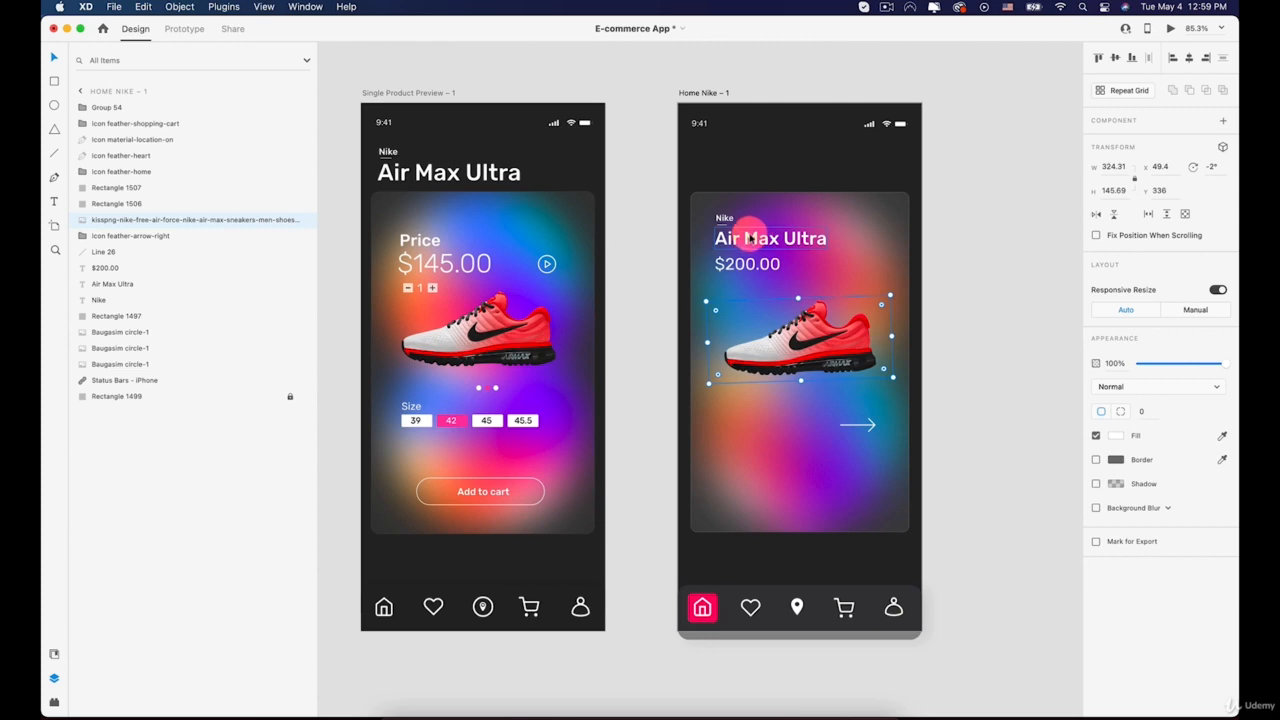
scroll(750, 238, "up", 5)
left_click(683, 207, "shift")
left_click(697, 205, "shift")
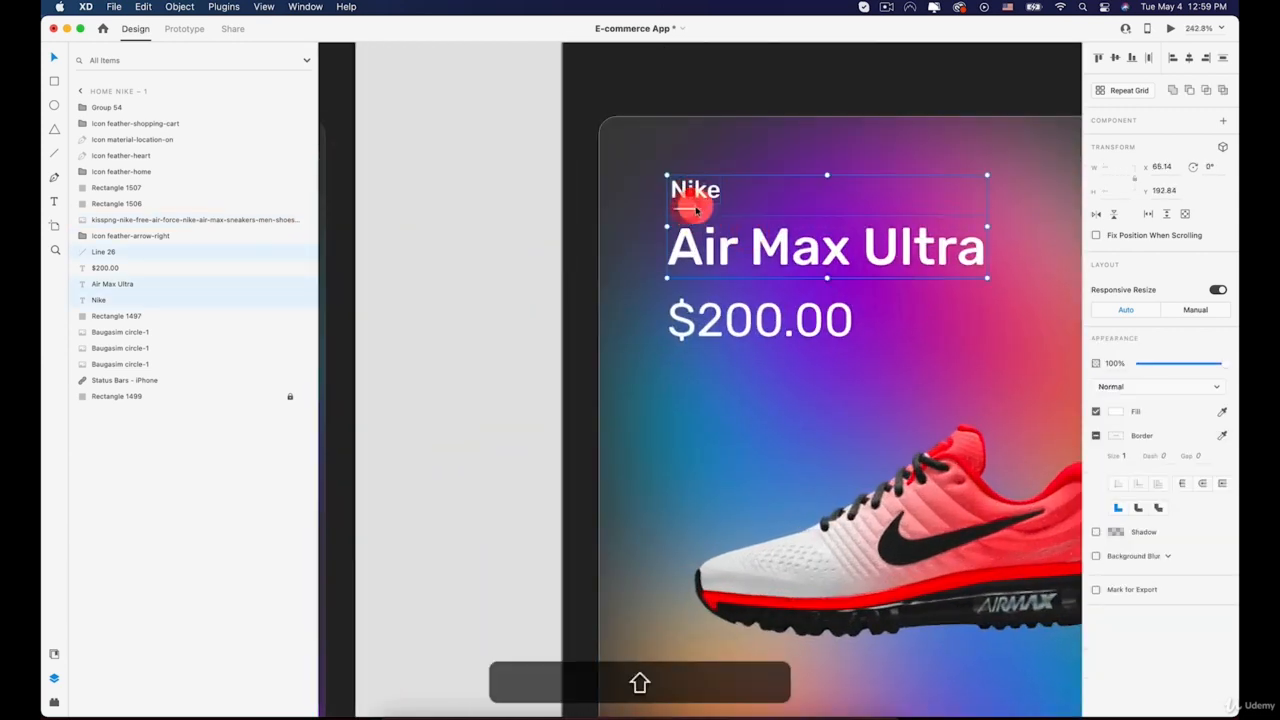
scroll(697, 207, "up", 5)
left_click_drag(691, 314, 638, 142)
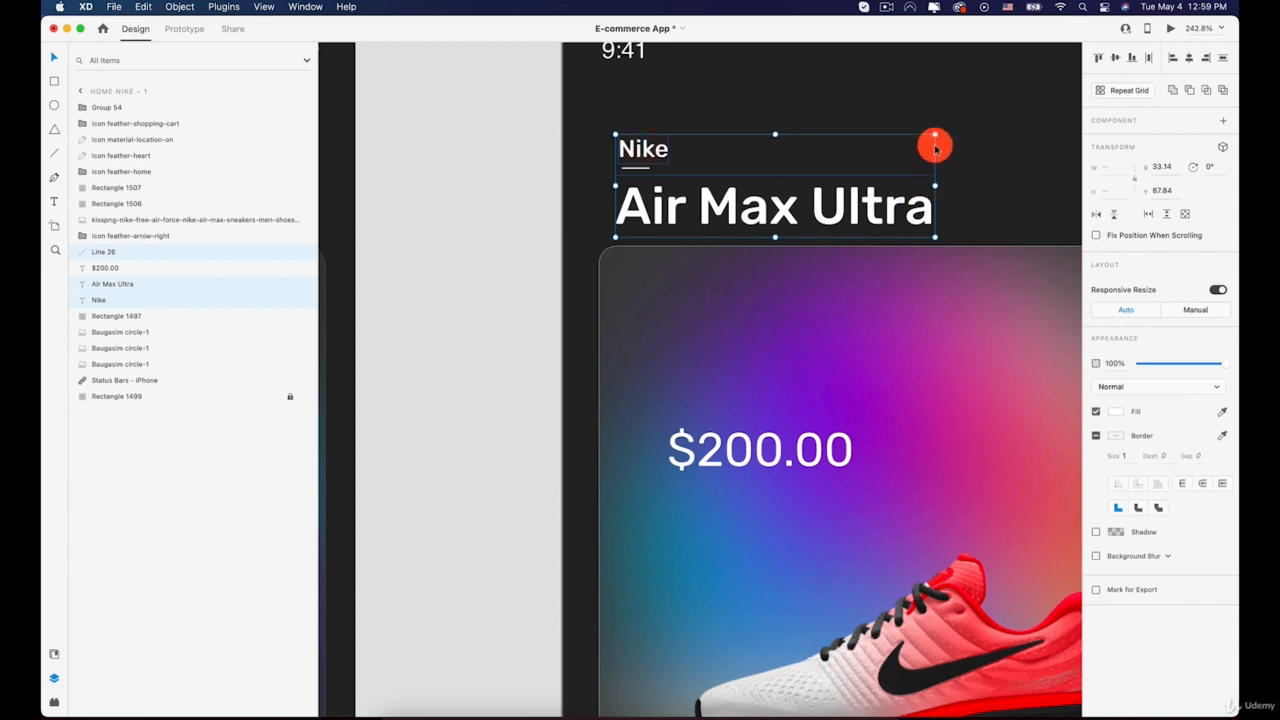
Try to enlarge the Nike label, its underline and the Air Max Ultra title together proportionally
left_click_drag(935, 135, 1051, 89)
scroll(891, 171, "down", 4)
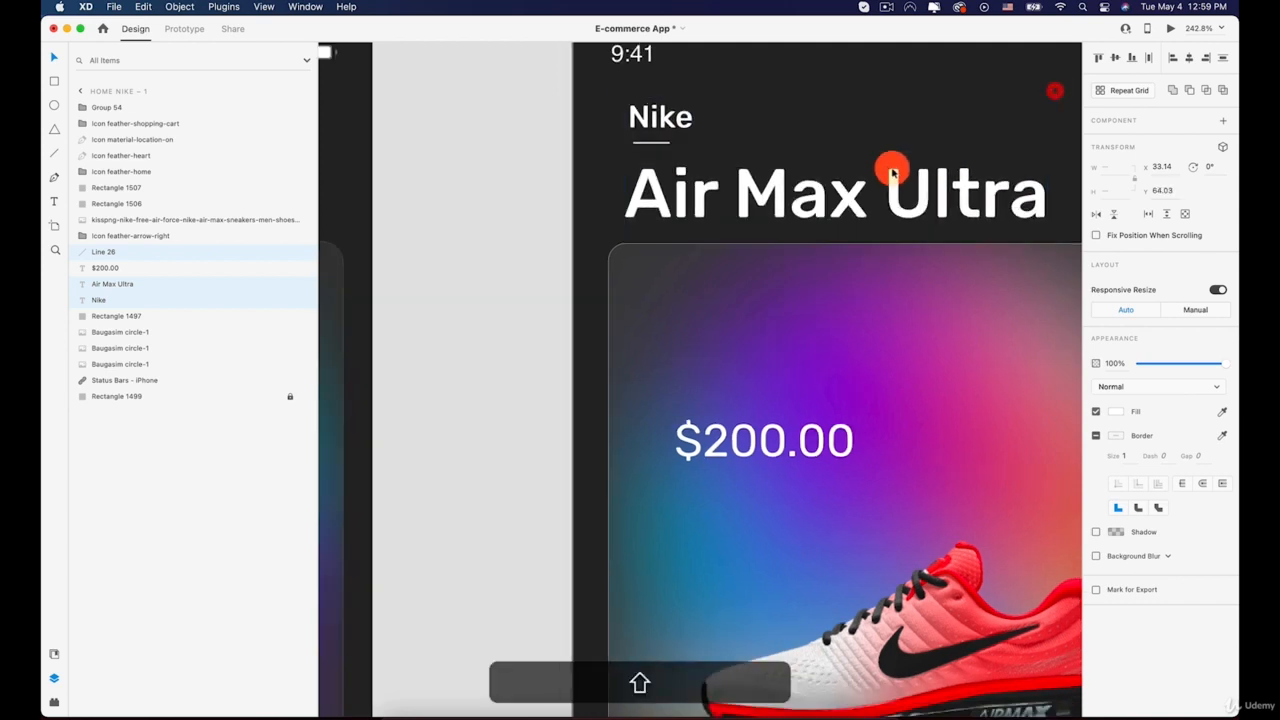
scroll(835, 188, "down", 3)
scroll(808, 194, "up", 2)
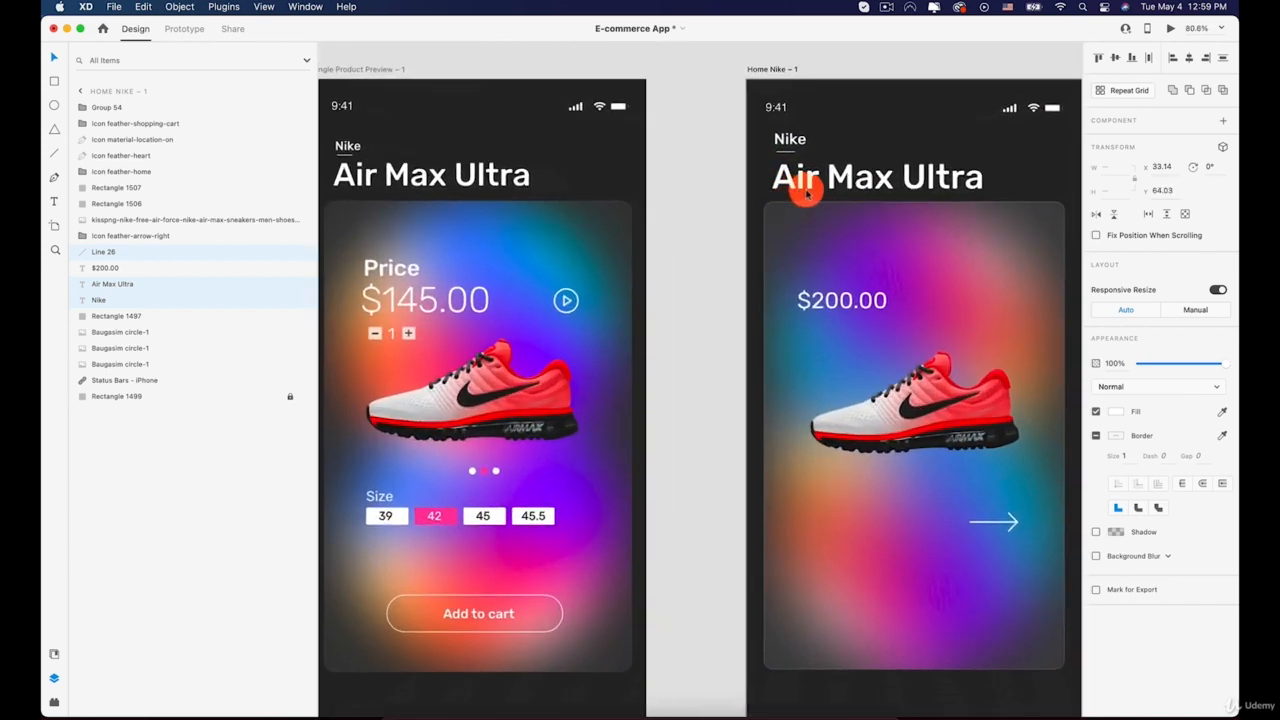
left_click_drag(980, 131, 967, 141)
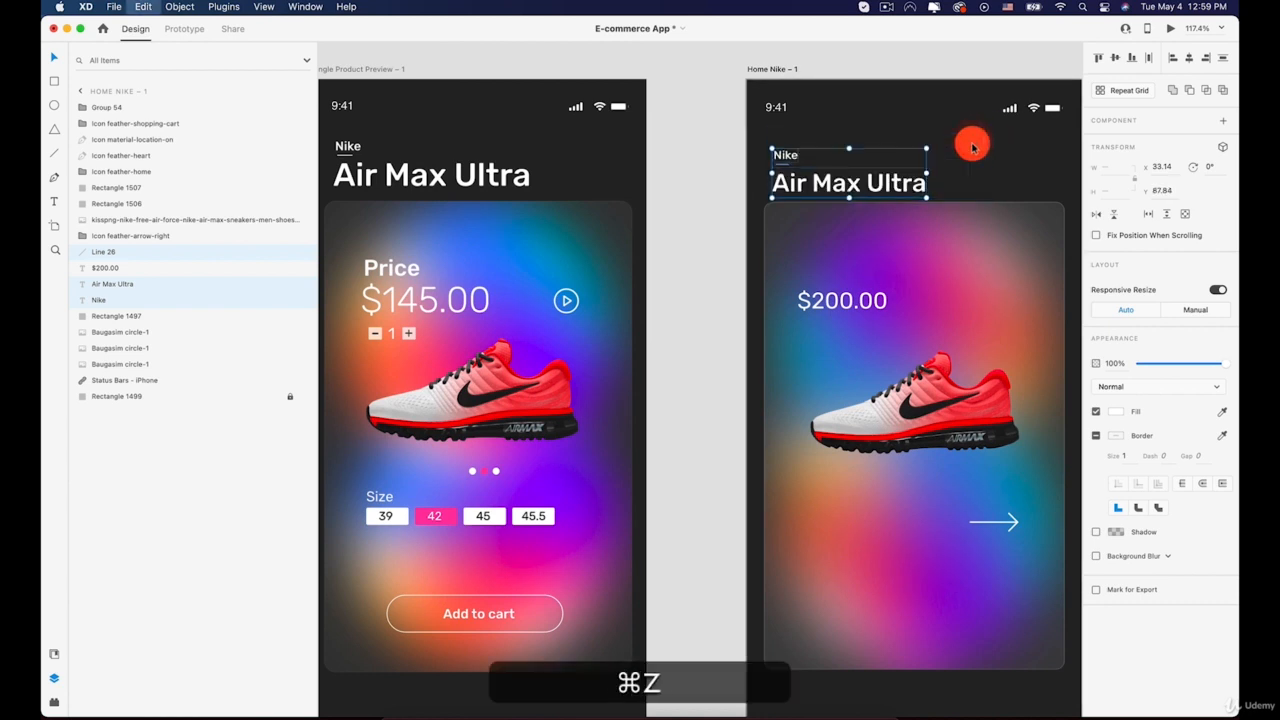
Enlarge only the Air Max Ultra title to font size 45 and place it at X 30, Y 104
left_click(930, 187)
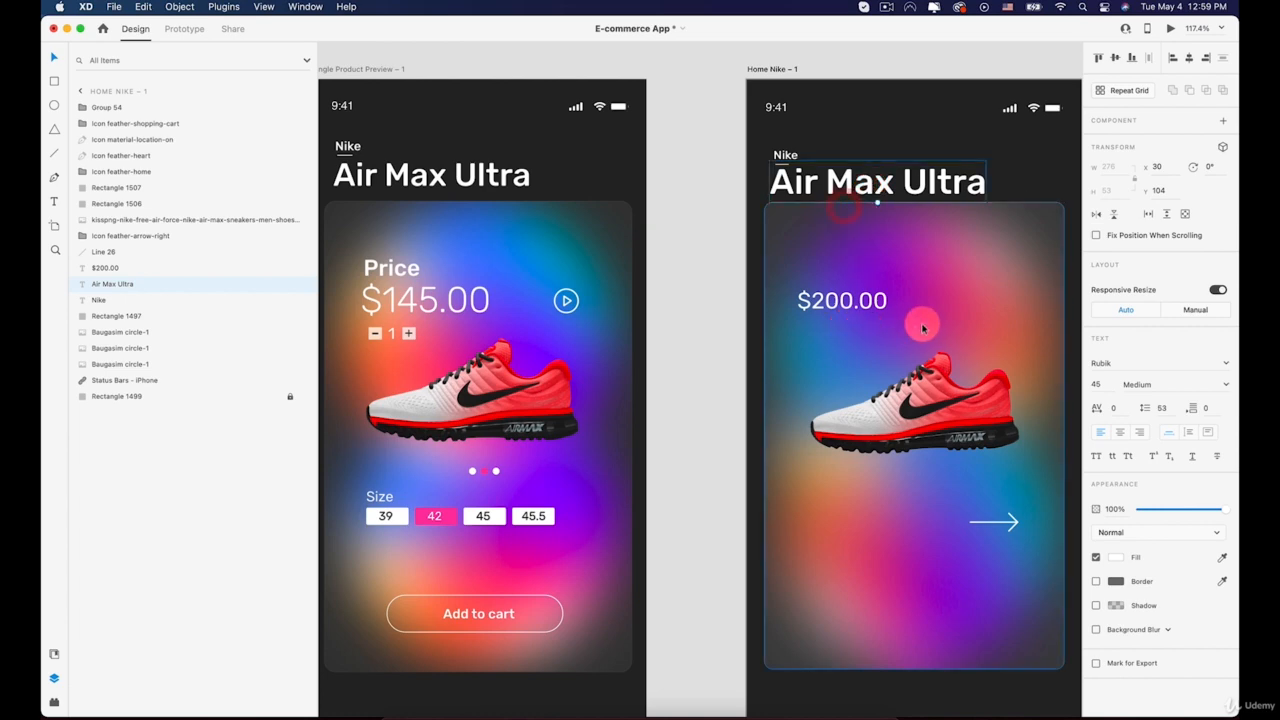
Enlarge the $200.00 price text to font size 48 and set its weight to Light
left_click_drag(922, 328, 931, 257)
scroll(806, 250, "up", 3)
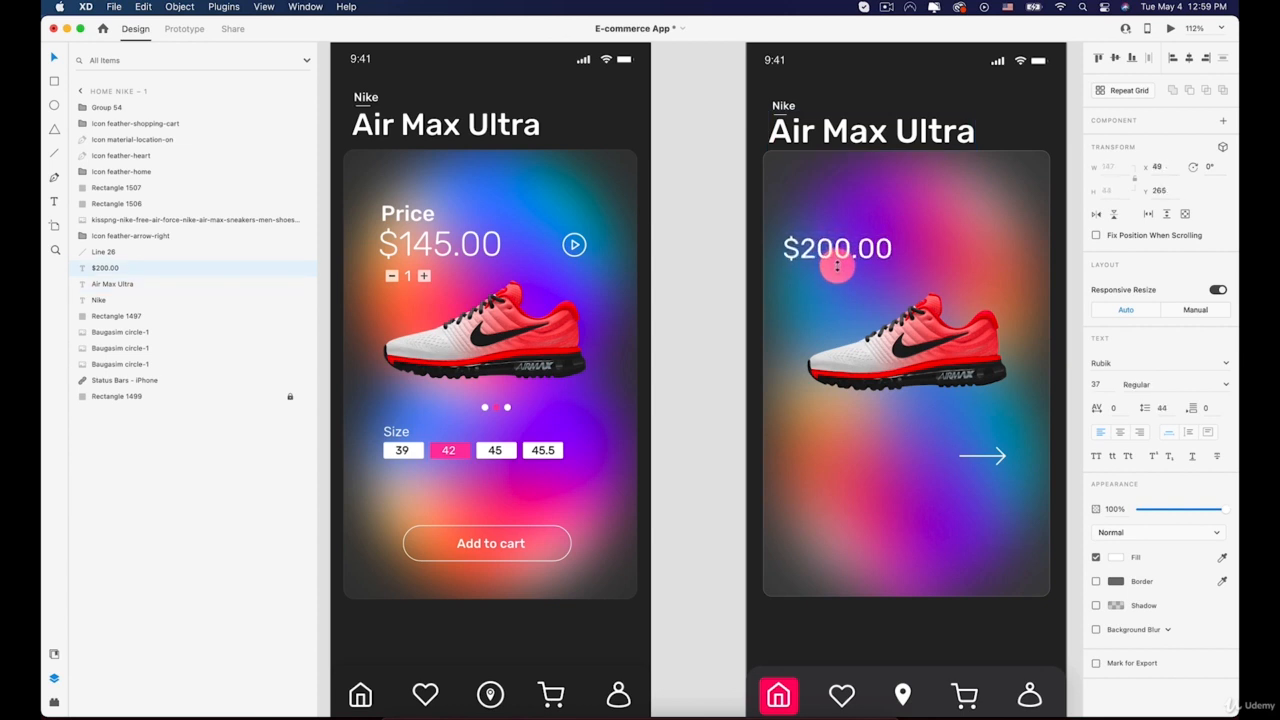
left_click_drag(837, 264, 858, 244)
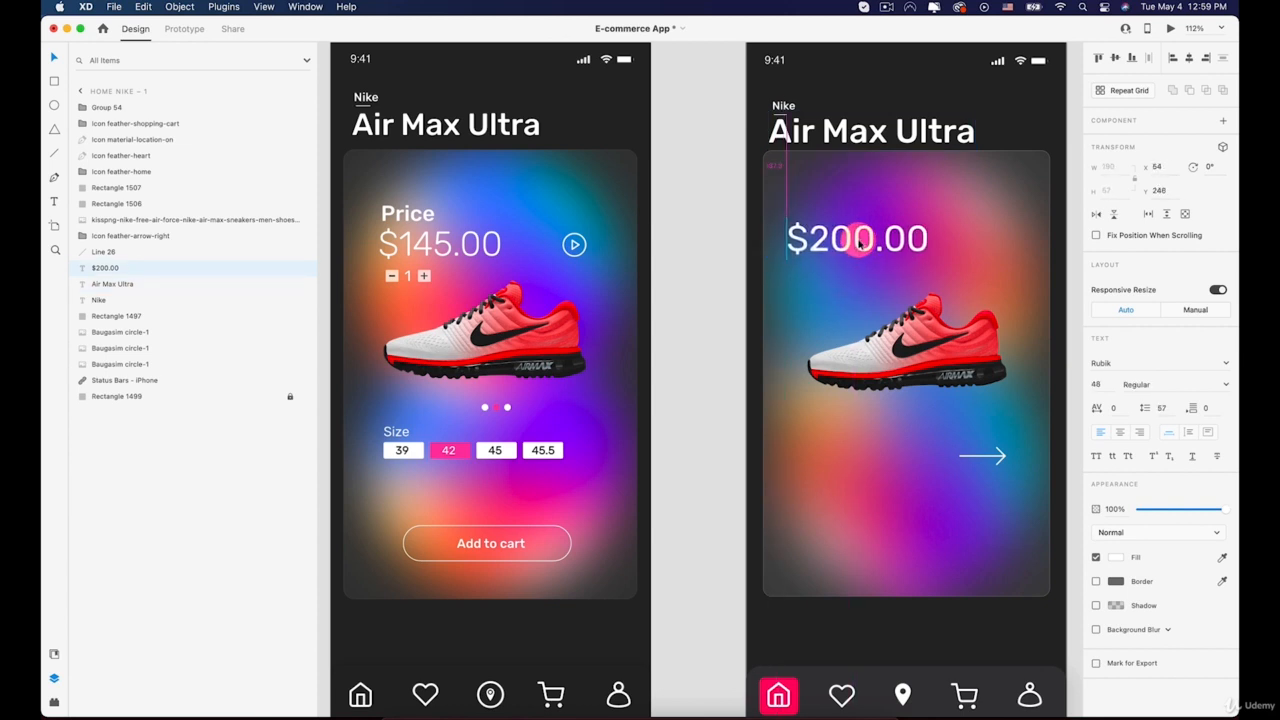
left_click(1227, 385)
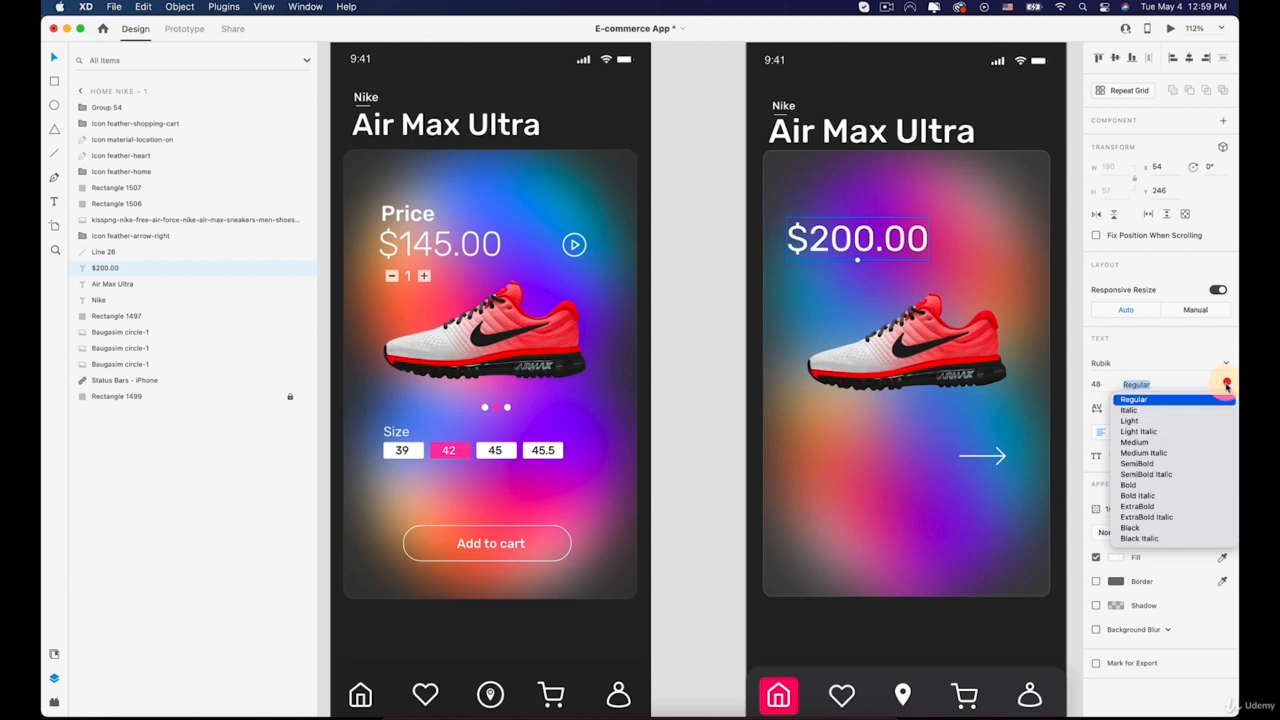
left_click(1140, 421)
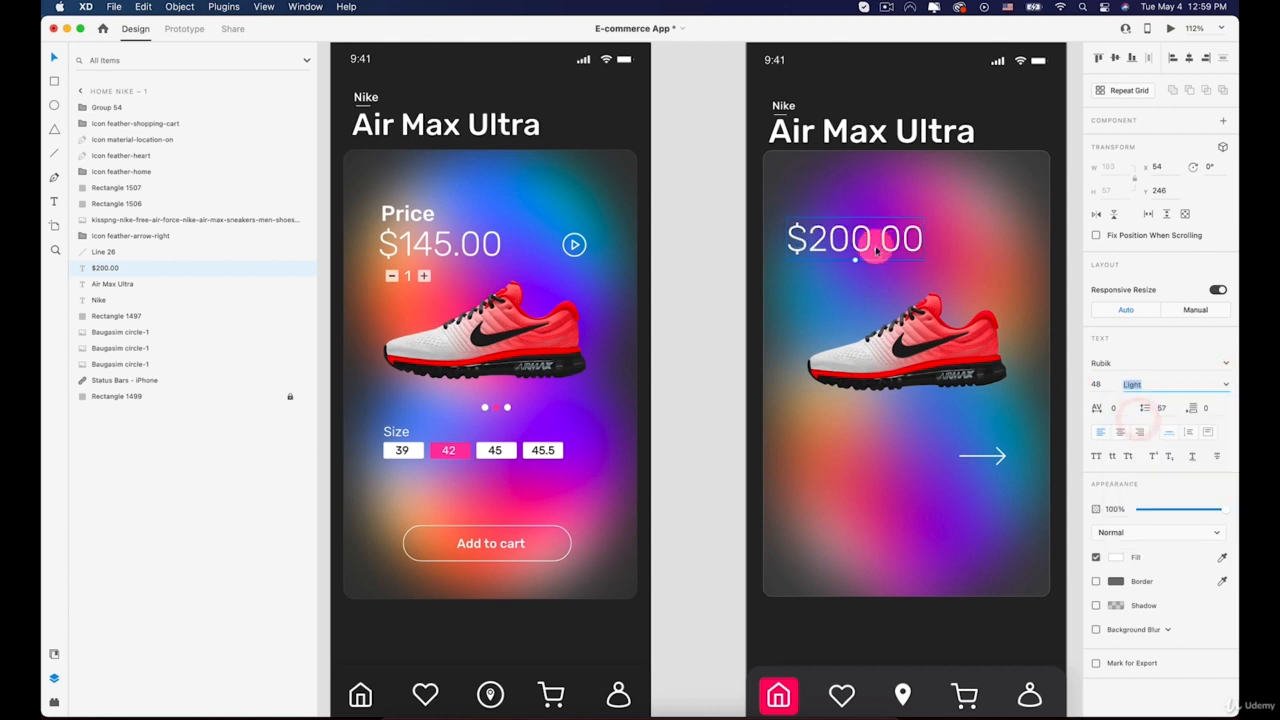
Duplicate the $200.00 text just above itself and change the copy's wording to "Price"
left_click_drag(868, 240, 848, 210)
type("Price")
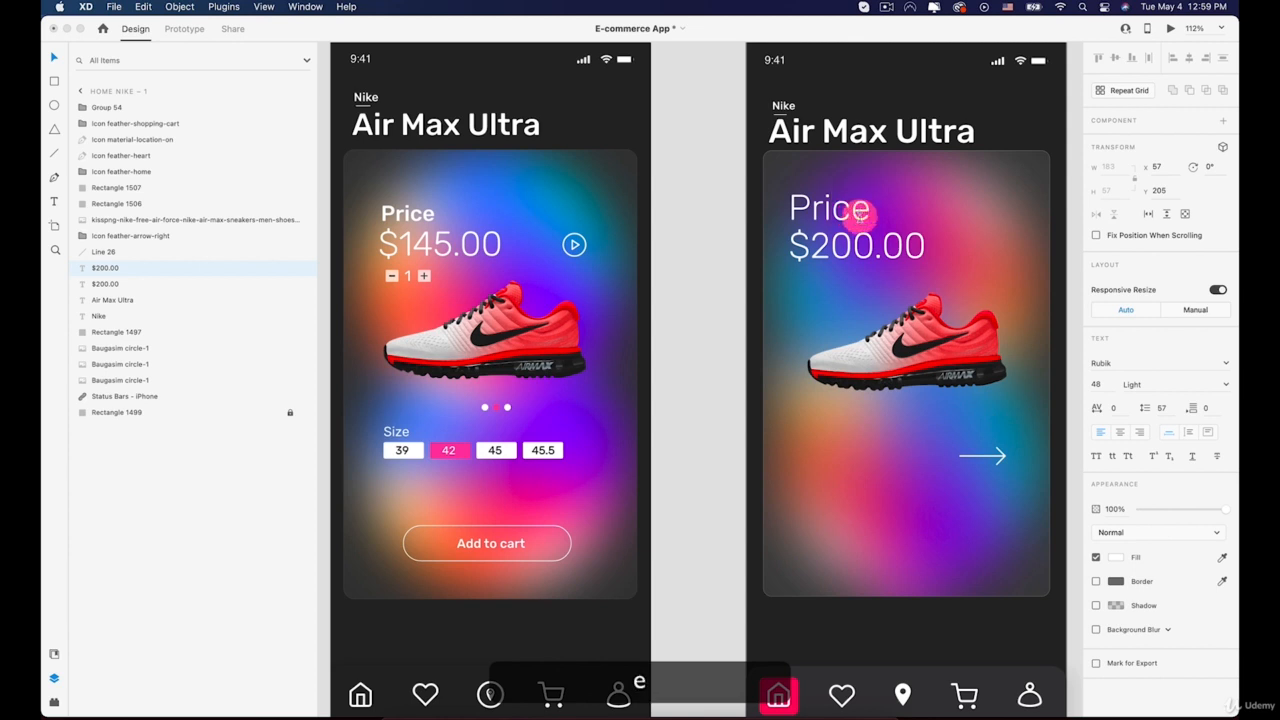
Set the Price label's weight to Medium and its font size to 35
double_click(850, 210)
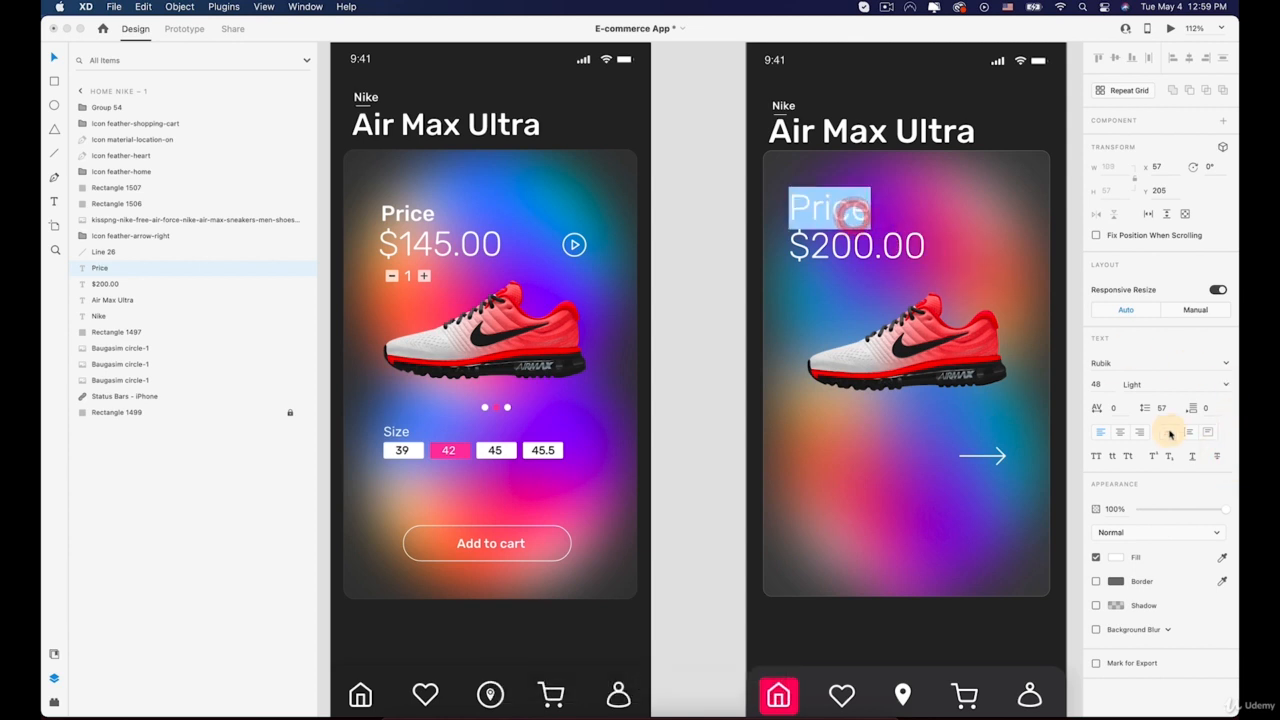
key("Down")
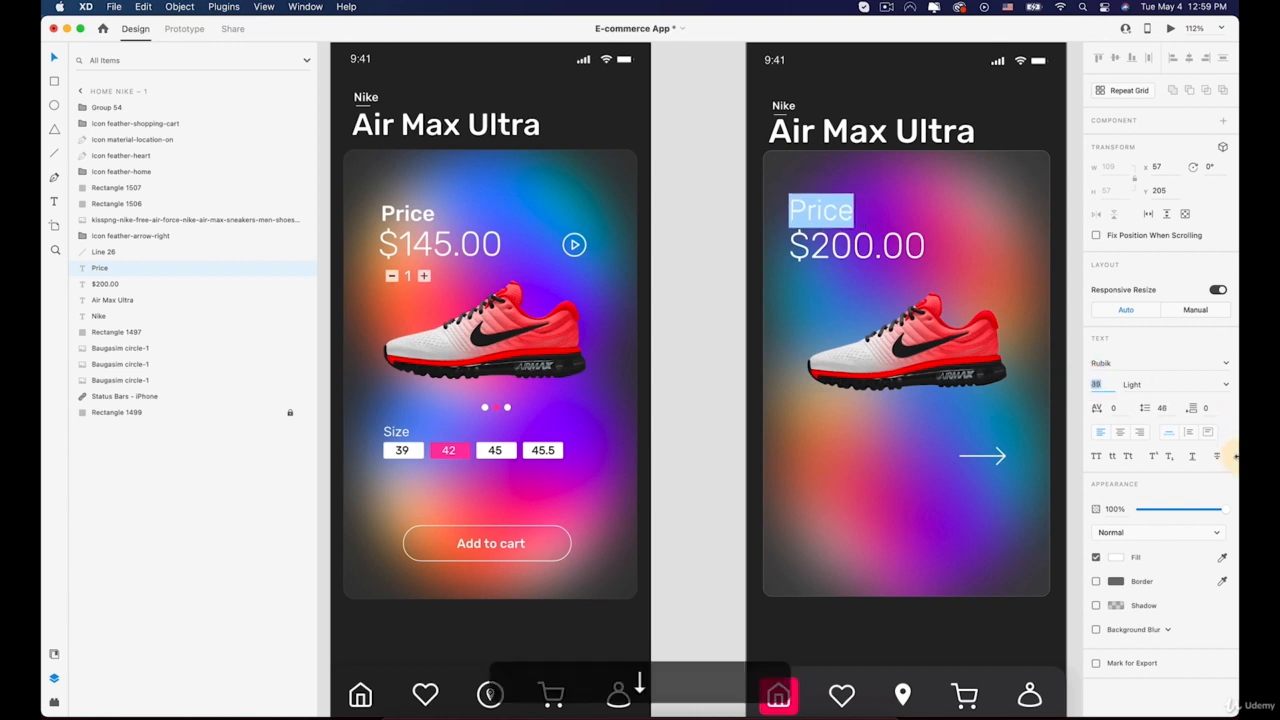
left_click(1229, 384)
left_click(1133, 443)
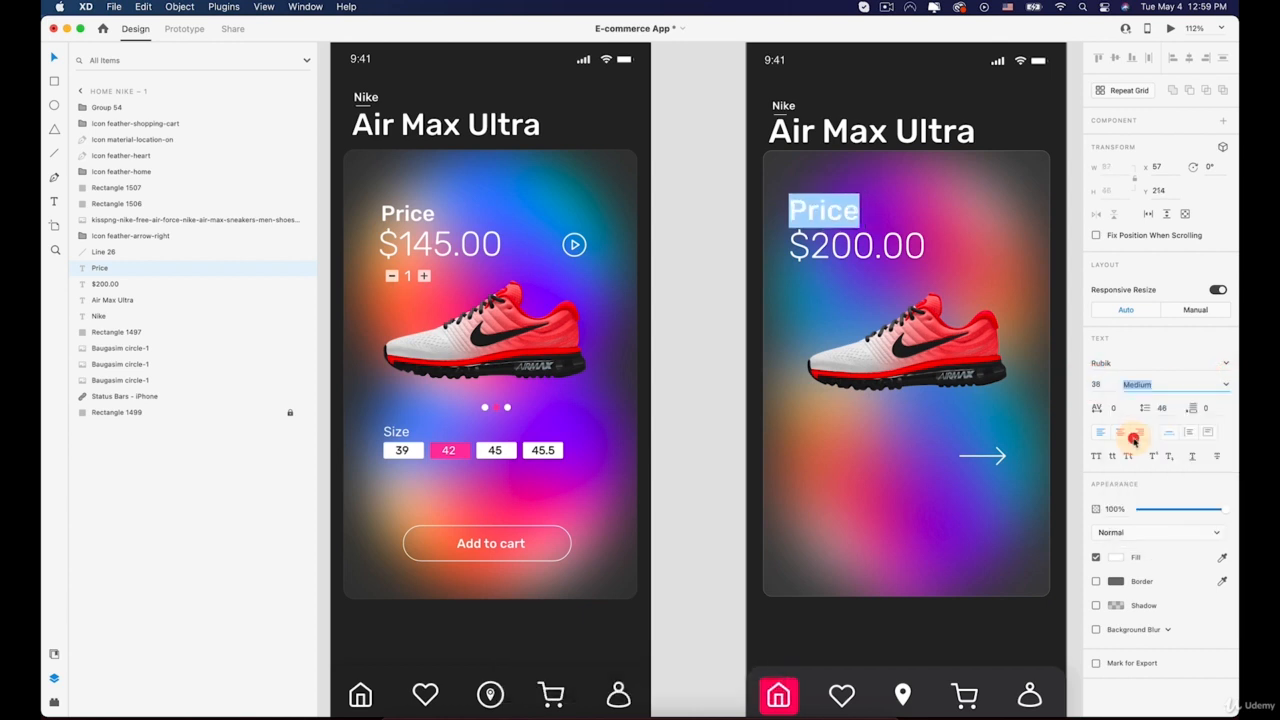
left_click(799, 207)
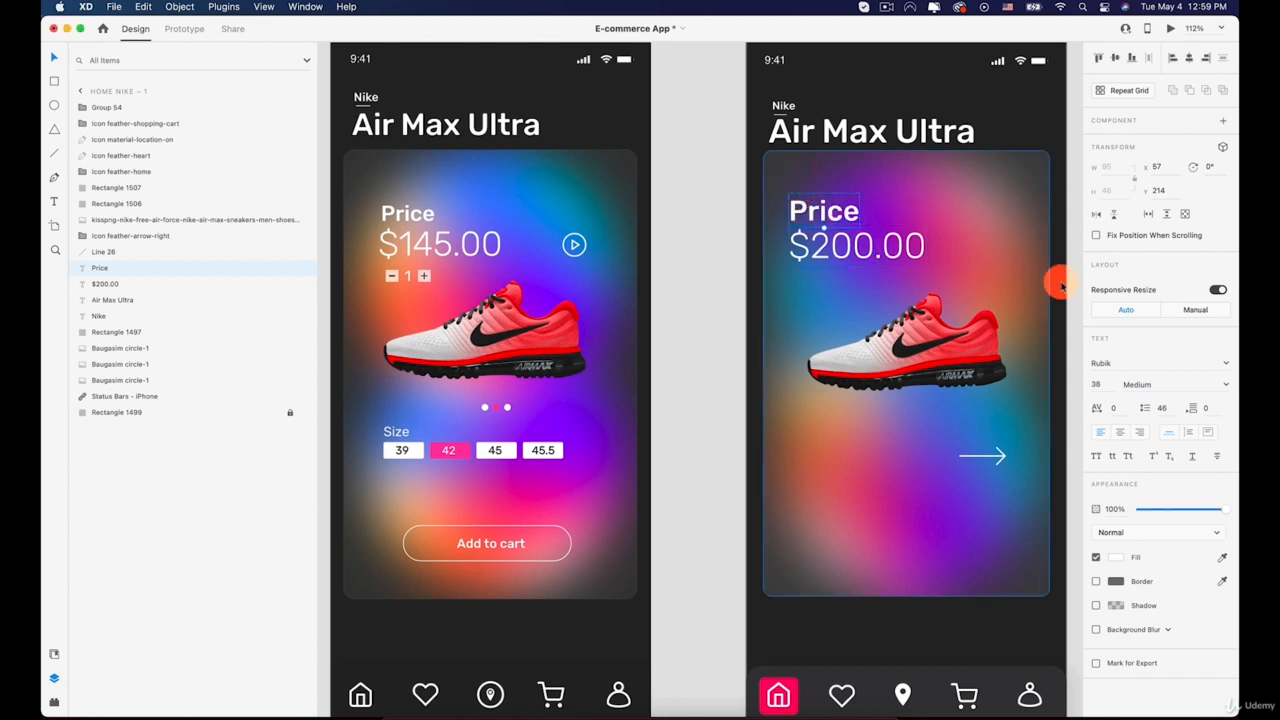
left_click(1097, 386)
key("Down")
key("Down")
key("Down")
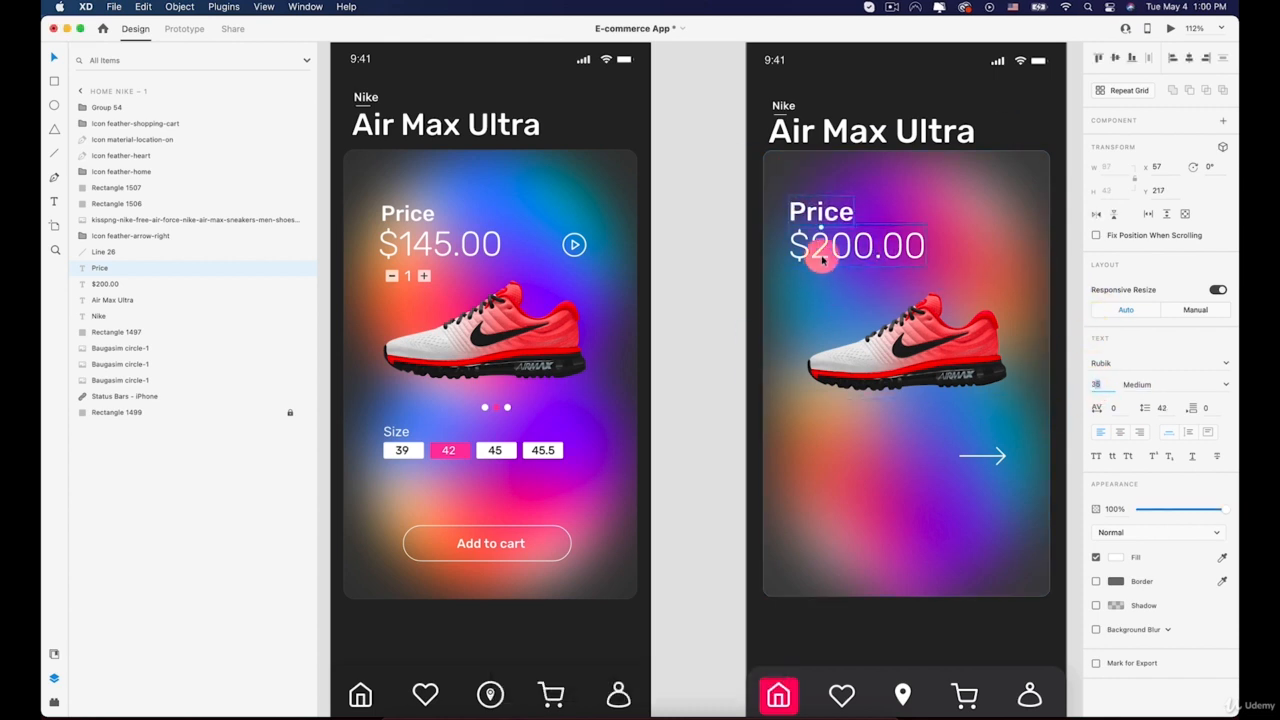
Nudge the $200.00 text to X 56, Y 256 beneath the Price label
key("Down")
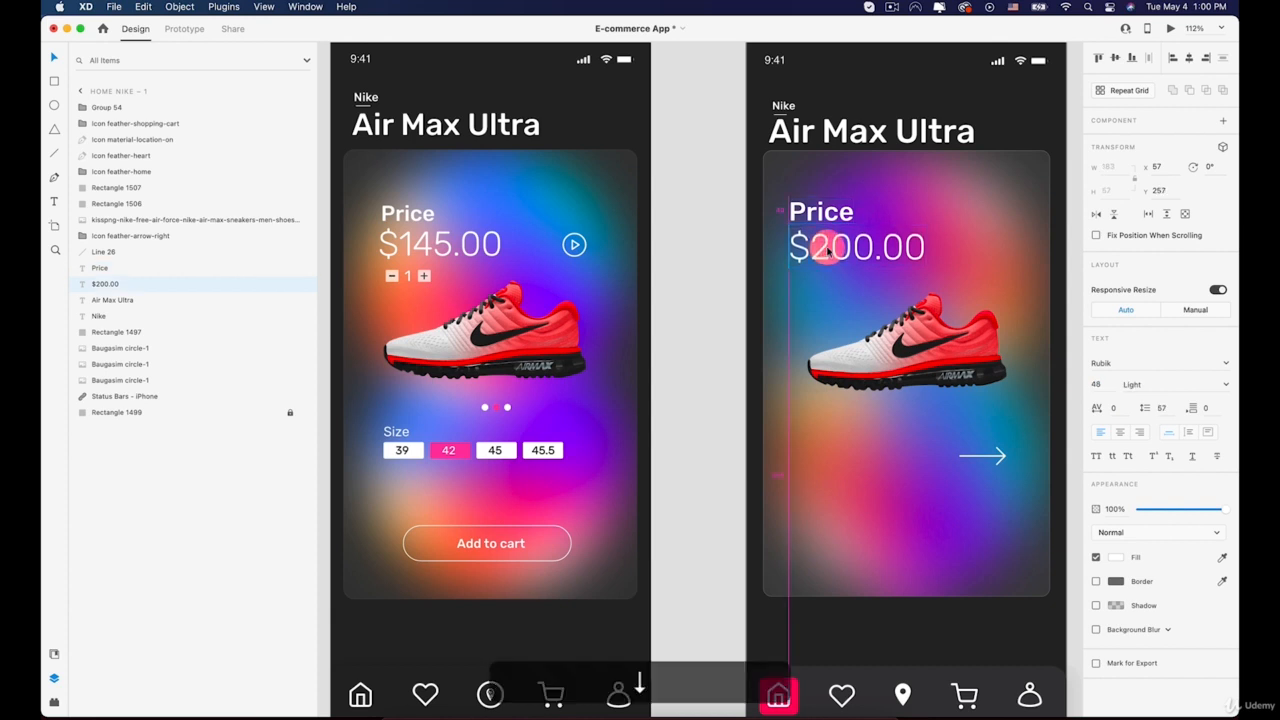
key("Down")
key("Left")
key("Up")
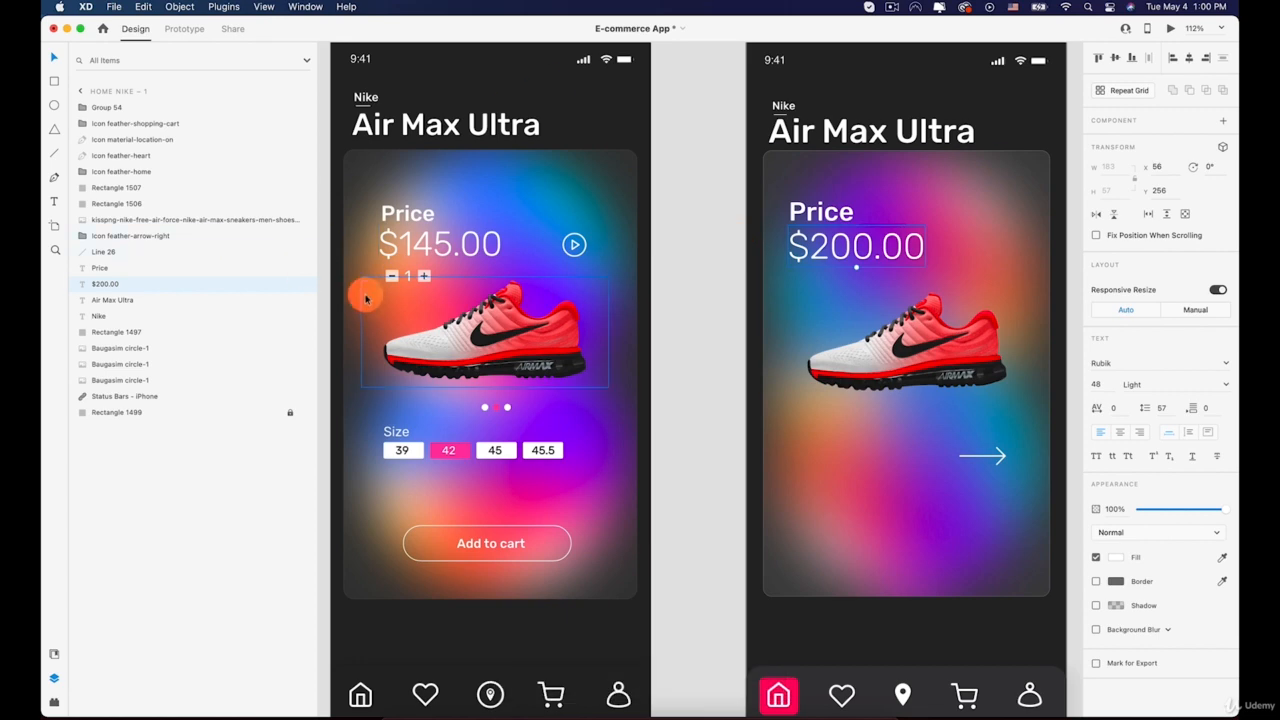
Draw a small white box about 24 by 23 just below the $200.00 price
scroll(700, 282, "up", 3)
scroll(810, 272, "up", 3)
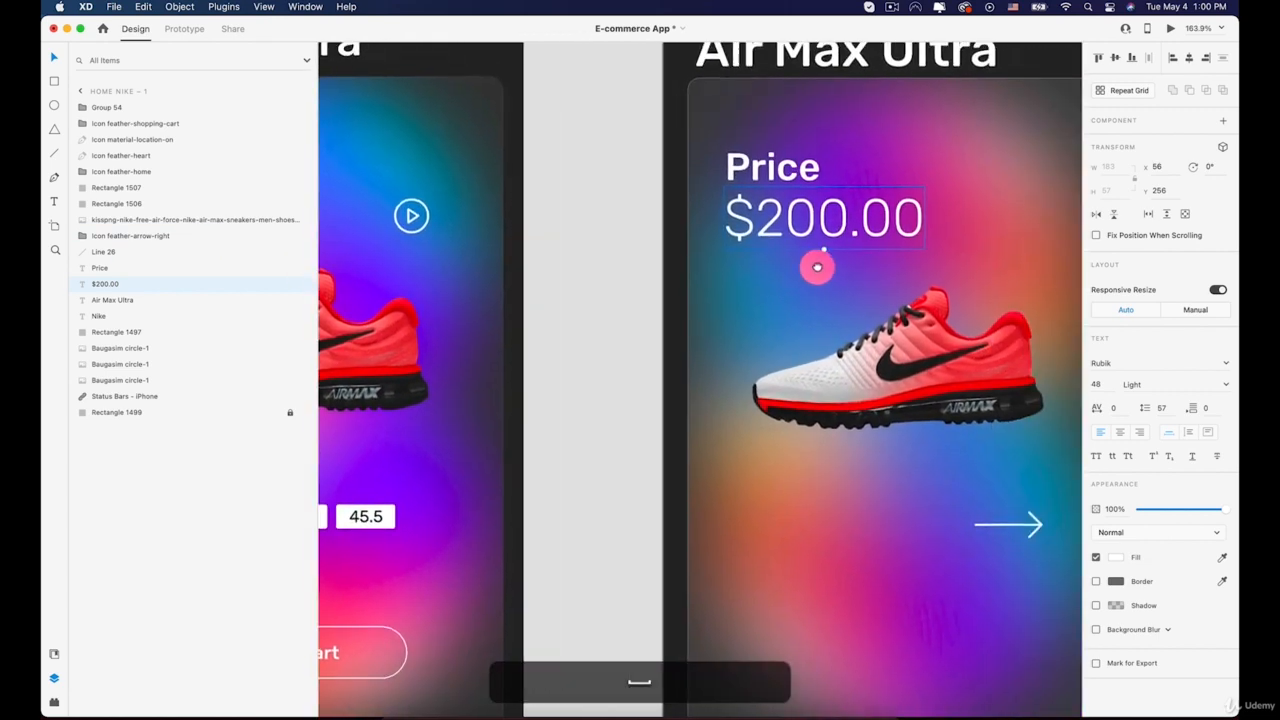
left_click(53, 82)
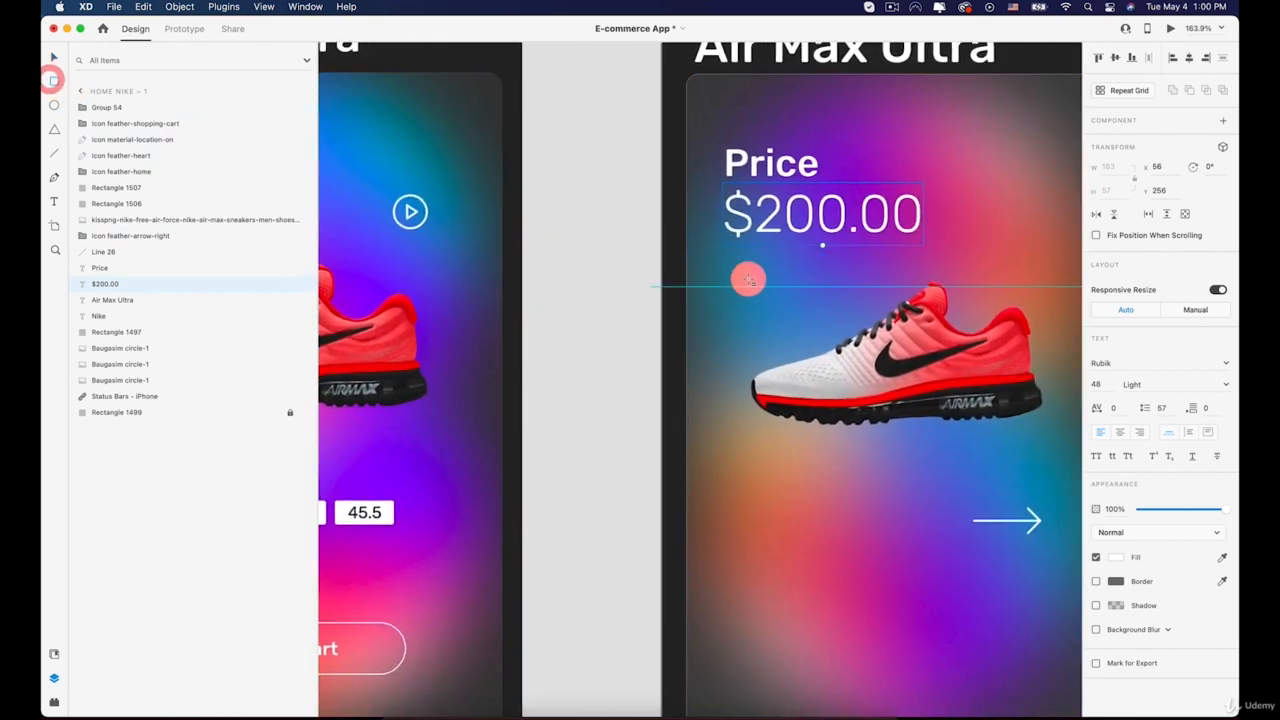
left_click_drag(733, 258, 752, 276)
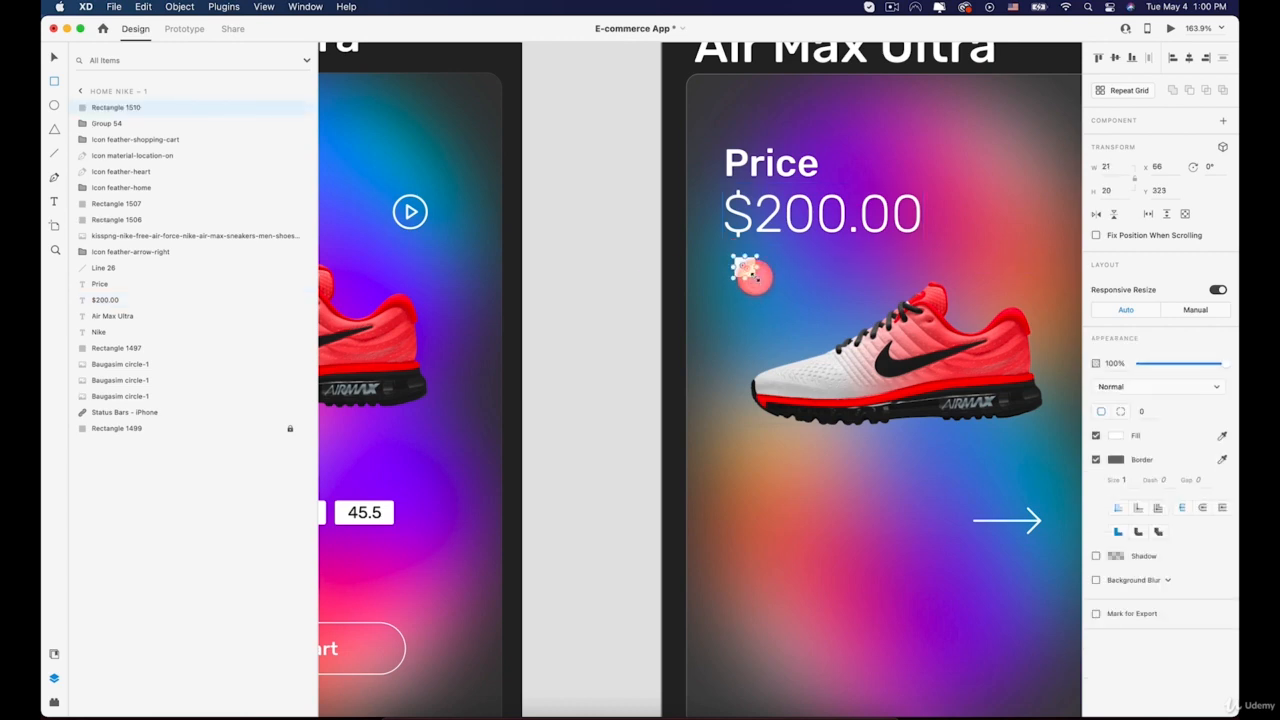
scroll(752, 274, "up", 5)
left_click_drag(760, 278, 771, 306)
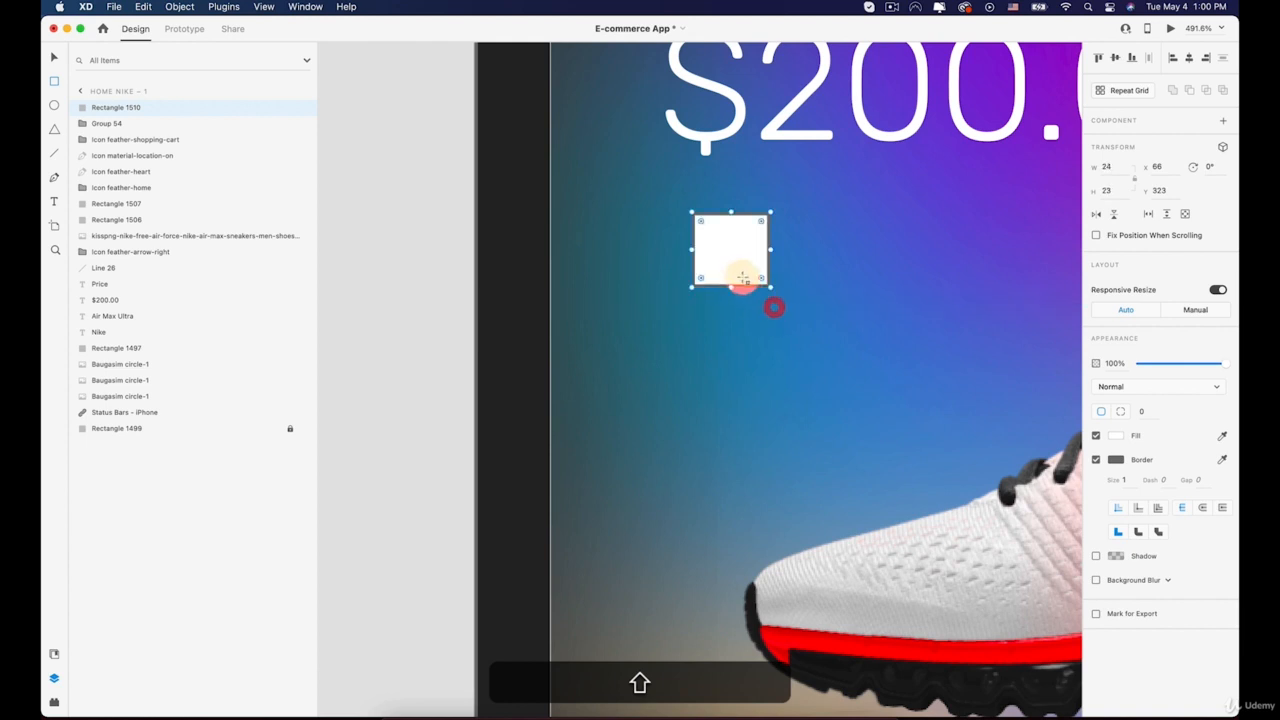
Move the white box to X 64, Y 326 and remove its border
key("v")
left_click_drag(740, 260, 738, 274)
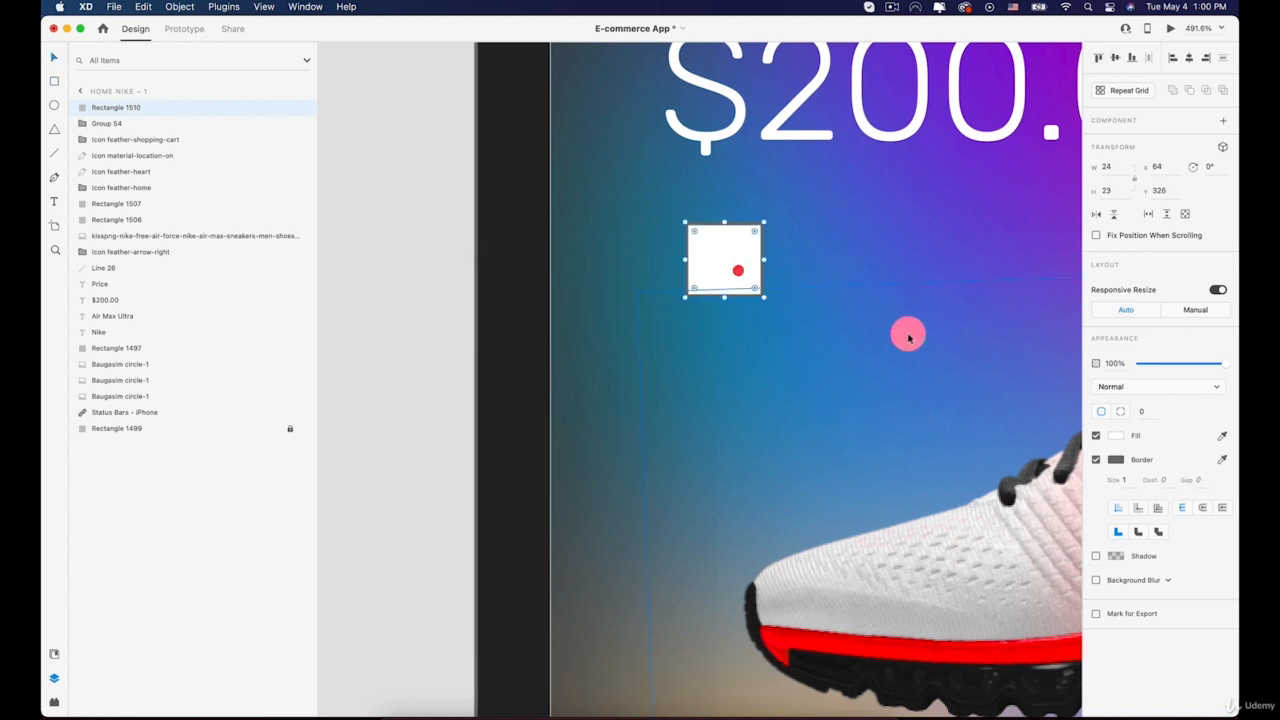
left_click(1097, 461)
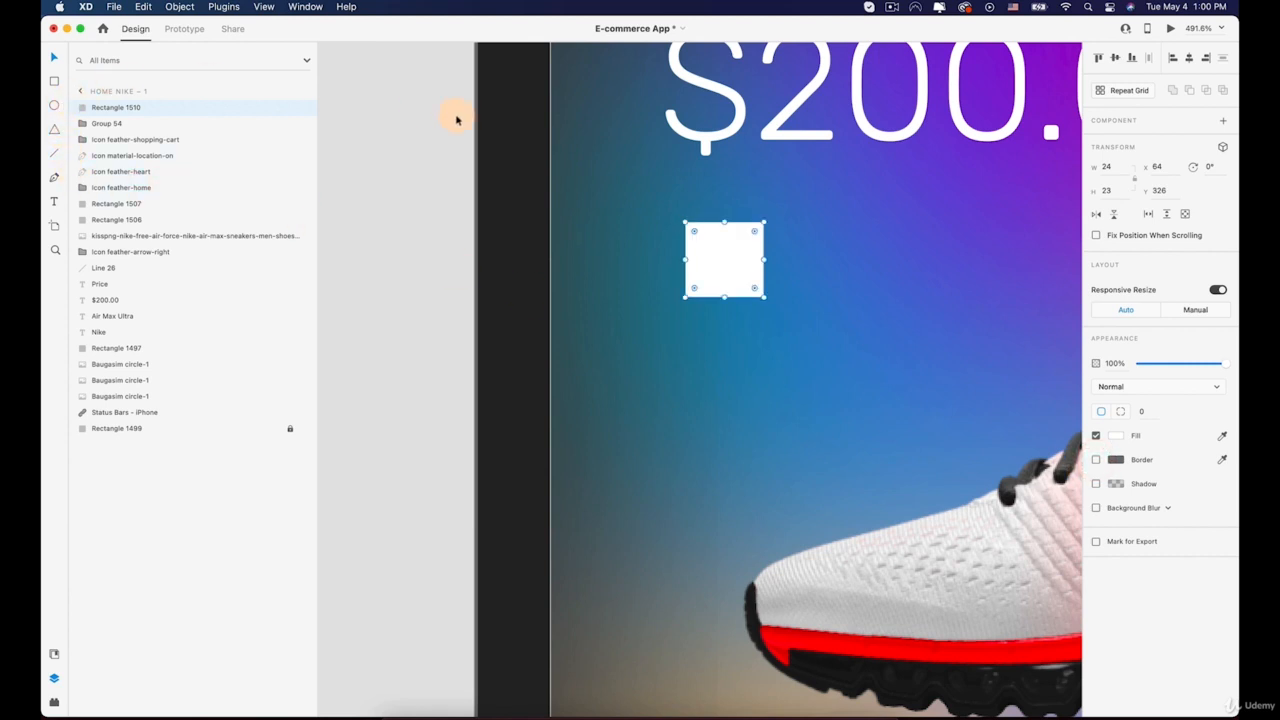
Add a "+" text below the white box and give it the near-black fill #0F0F0F
left_click(57, 202)
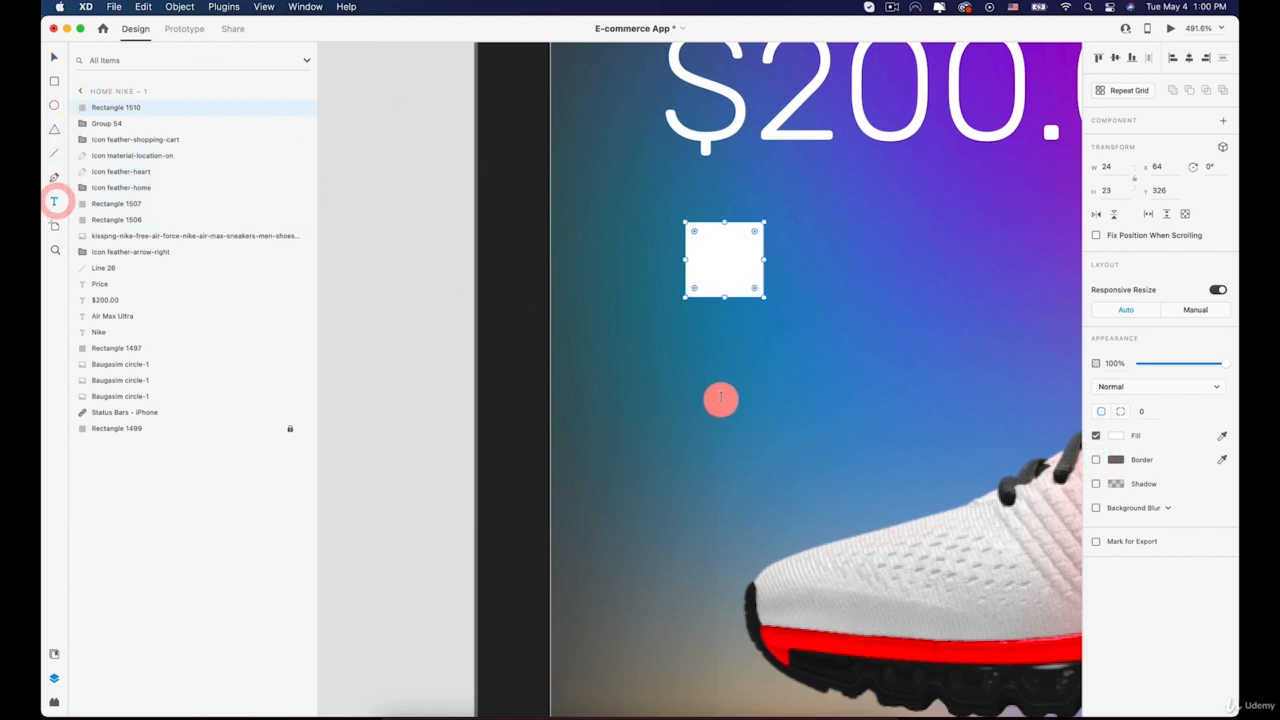
left_click(720, 400)
type("+")
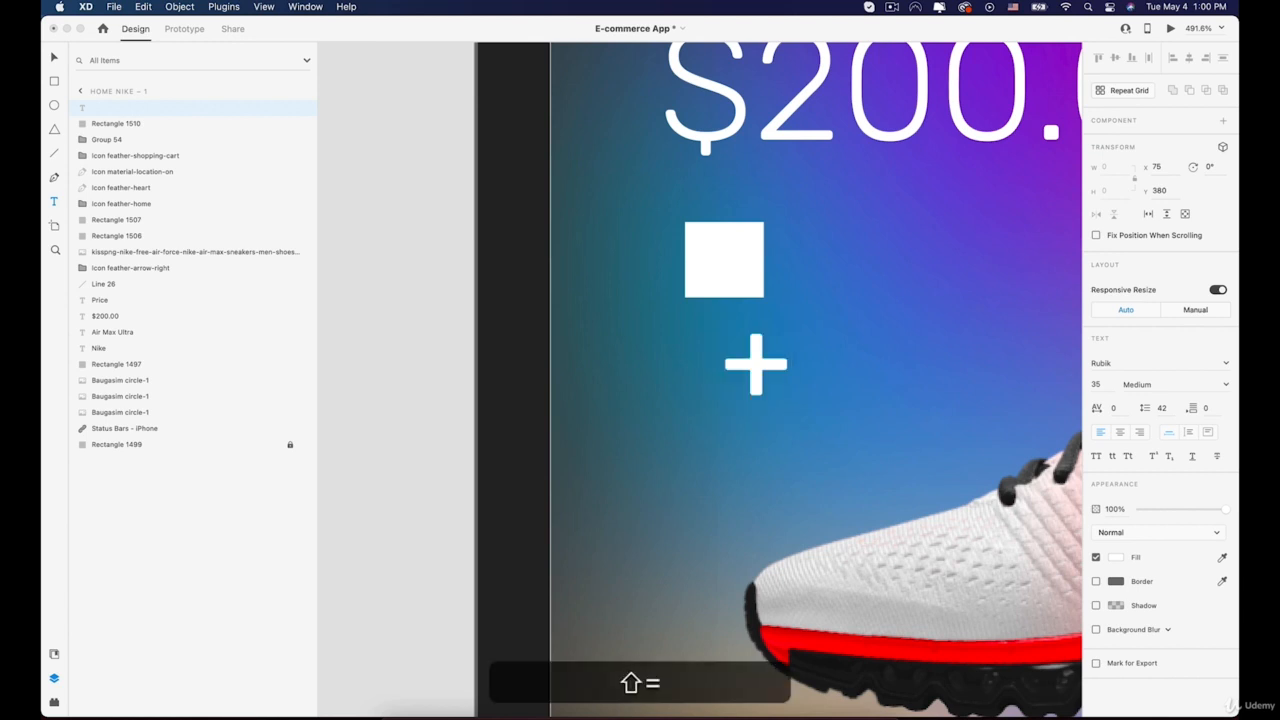
key("Escape")
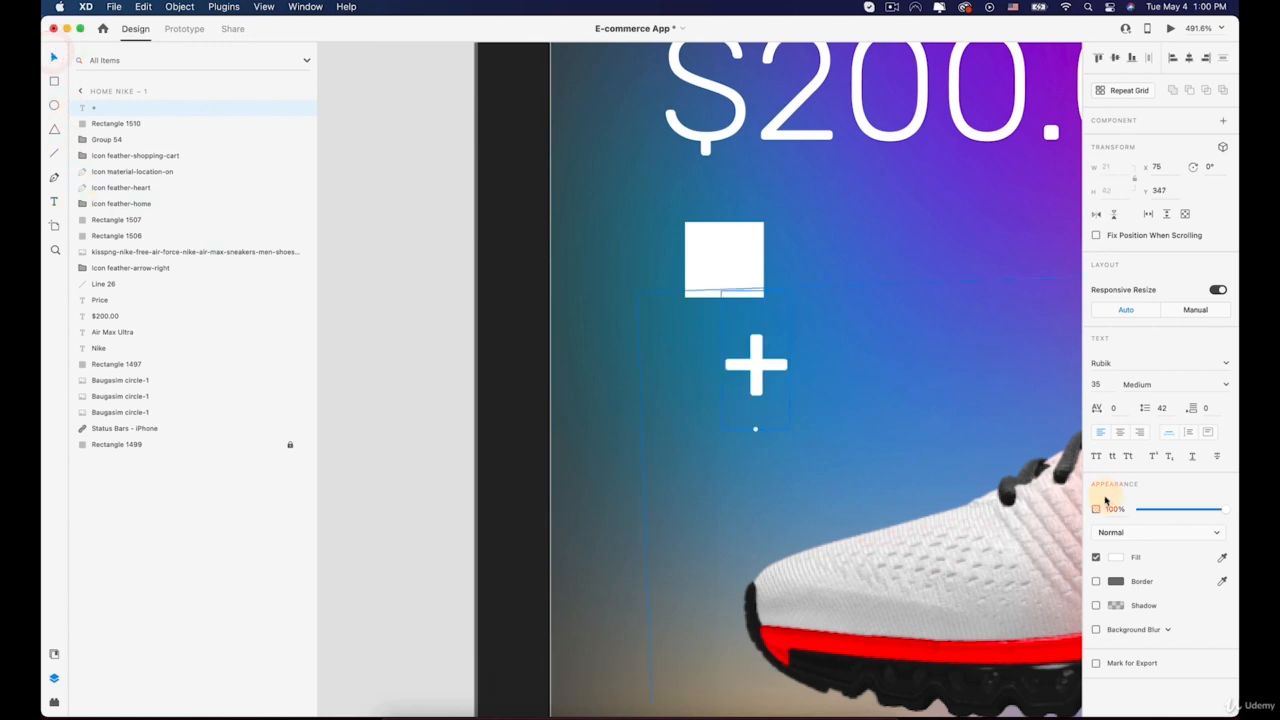
left_click(1119, 558)
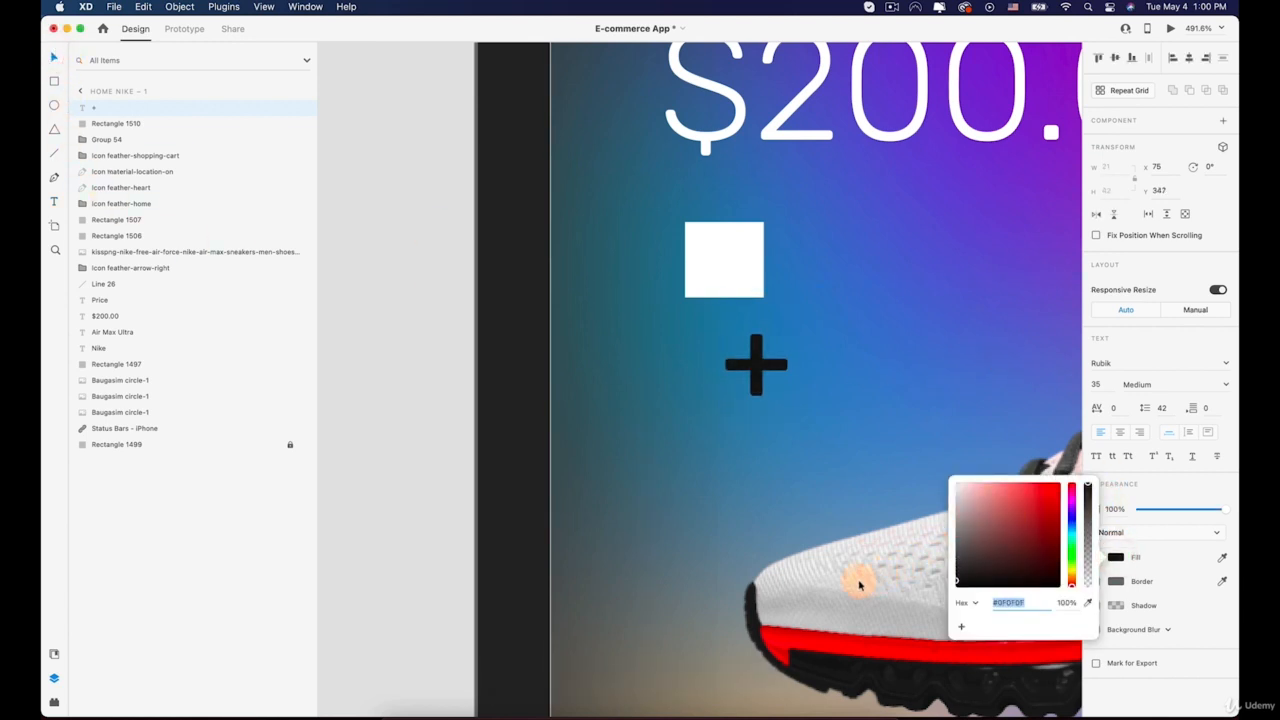
left_click(622, 346)
Scale the plus sign down to font size 22 and centre it on the white box
left_click_drag(749, 363, 713, 257)
left_click_drag(720, 326, 725, 262)
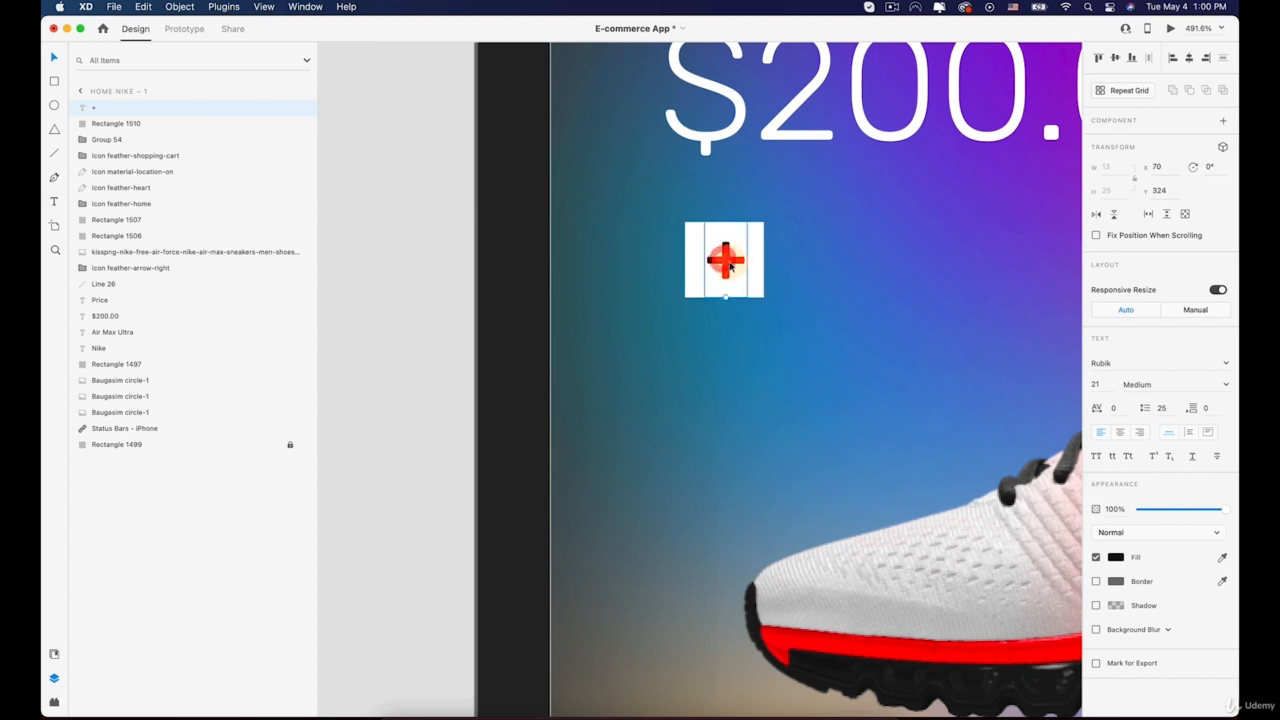
key("Left")
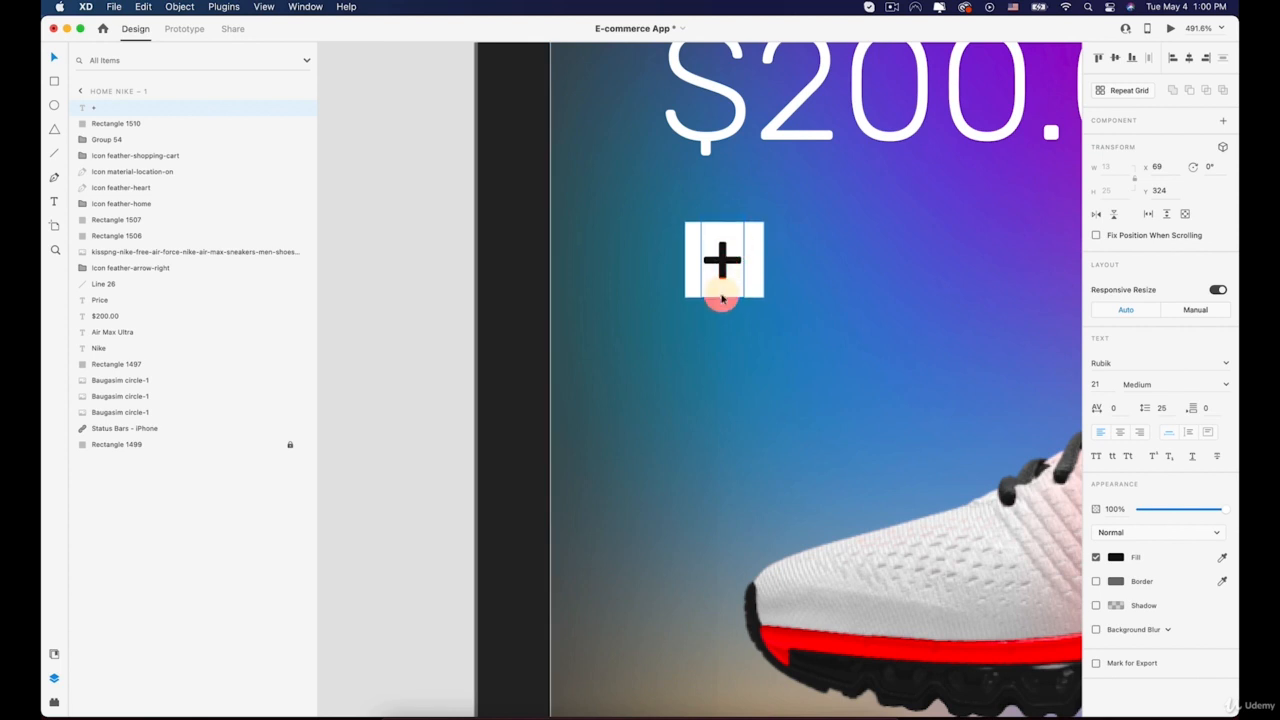
key("shift")
left_click_drag(724, 303, 723, 258)
left_click(766, 266)
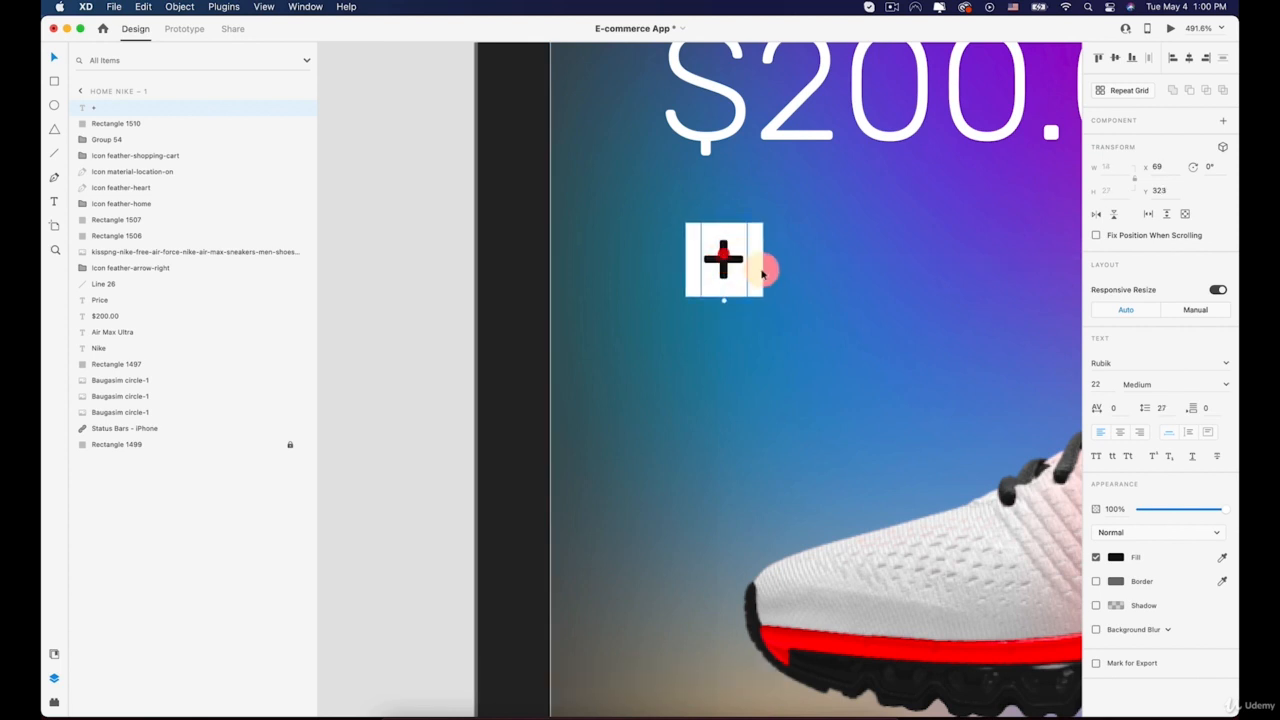
Lower the plus sign to Y 324 and trim the white box's upper edge to a height of 22
key("space")
left_click_drag(806, 266, 723, 263)
left_click(651, 271)
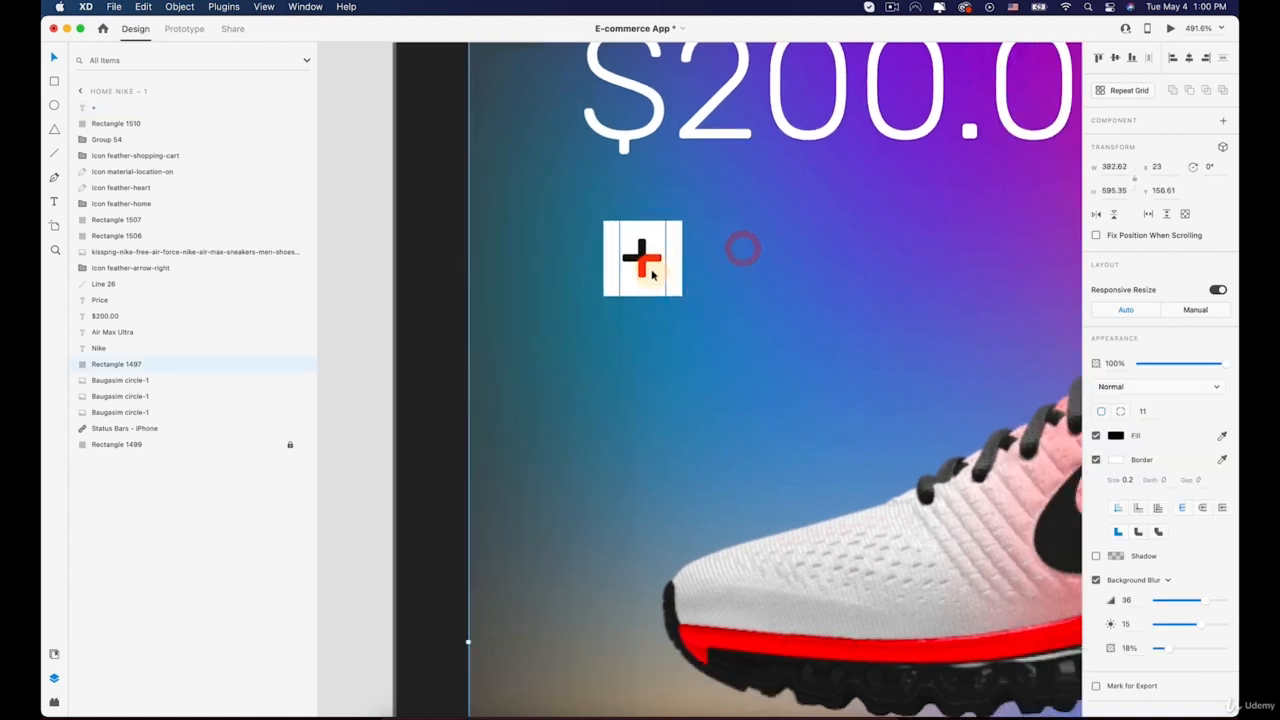
left_click(643, 265)
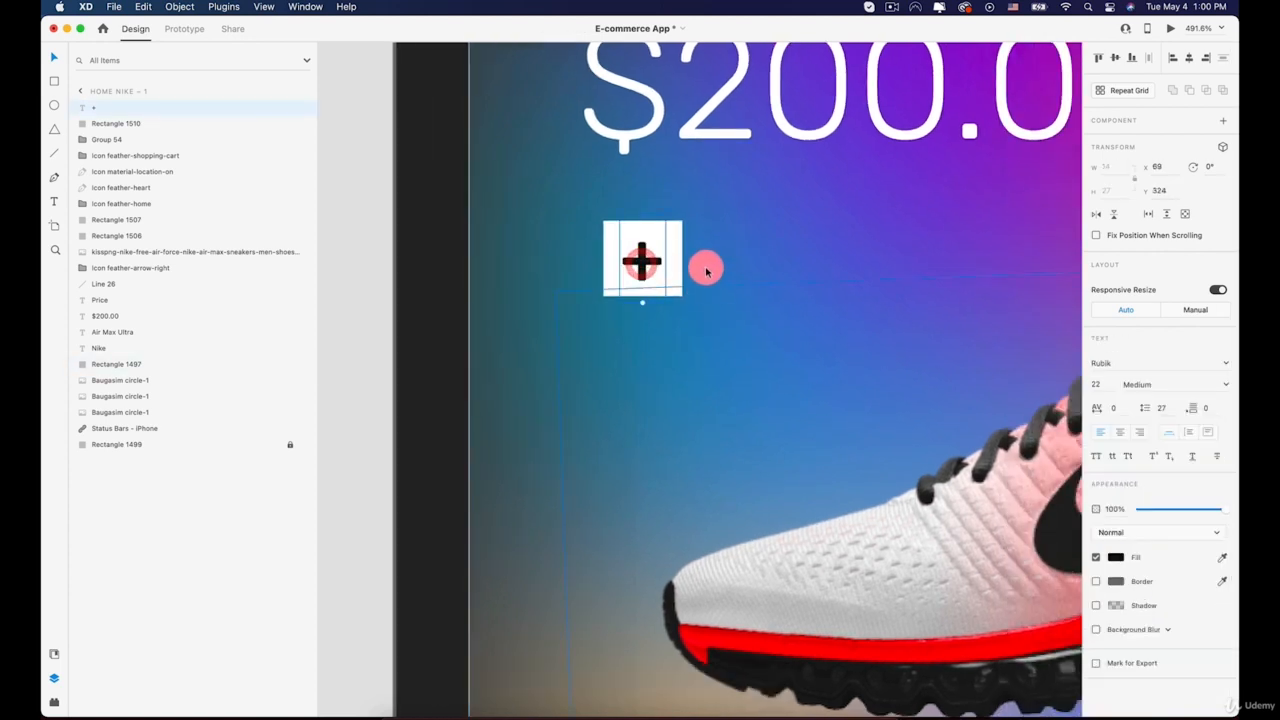
left_click(670, 243)
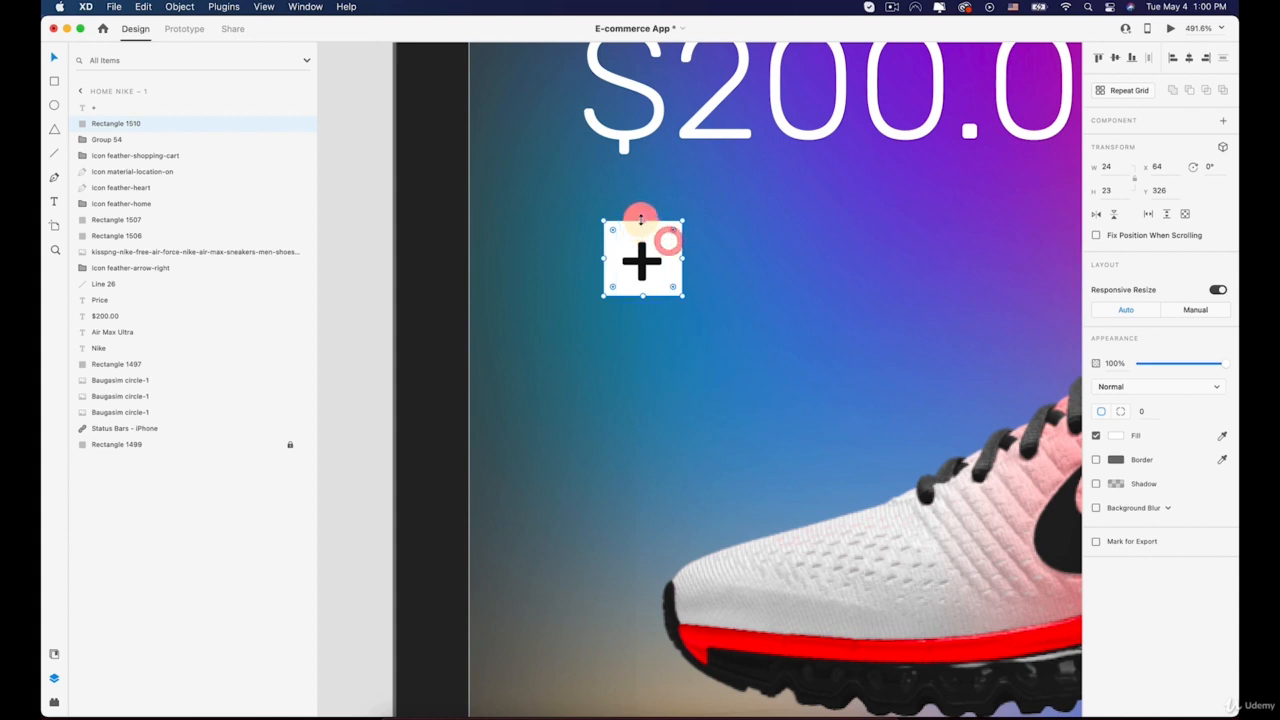
left_click_drag(643, 220, 639, 215)
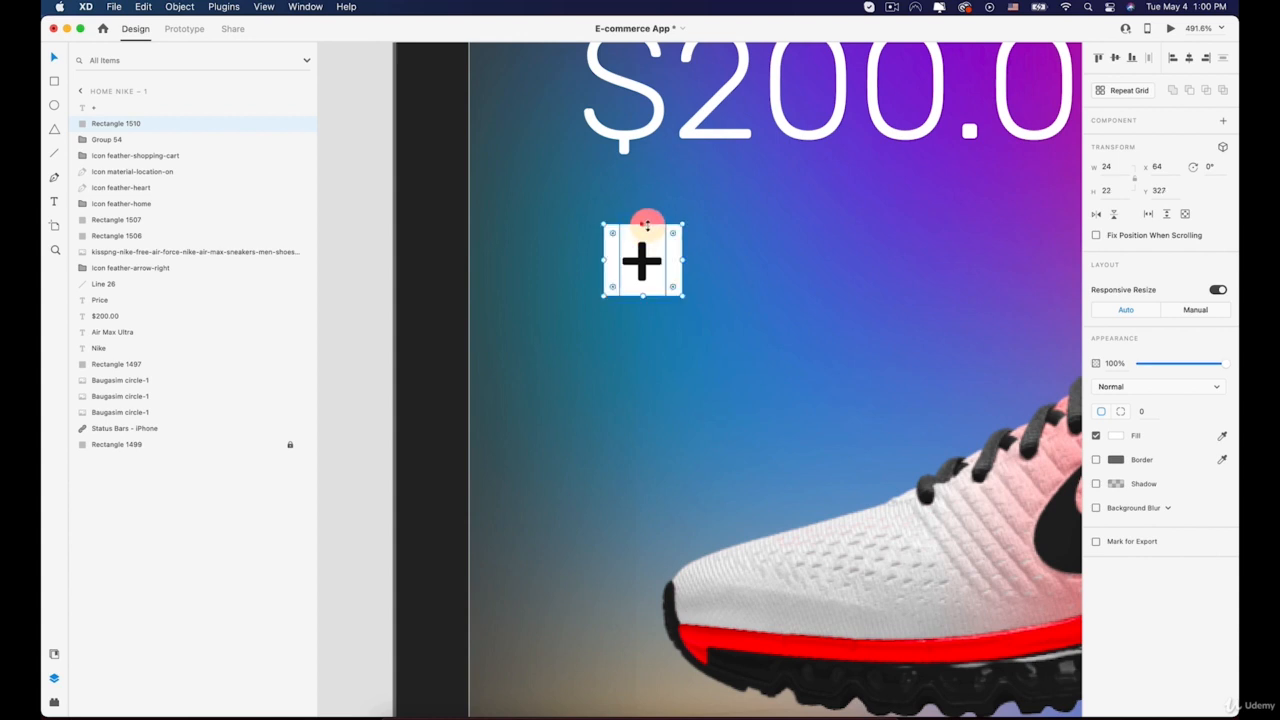
Duplicate the plus button to its right and turn the copy into a button with a centred minus sign
left_click(643, 262, "shift")
left_click_drag(645, 263, 861, 264)
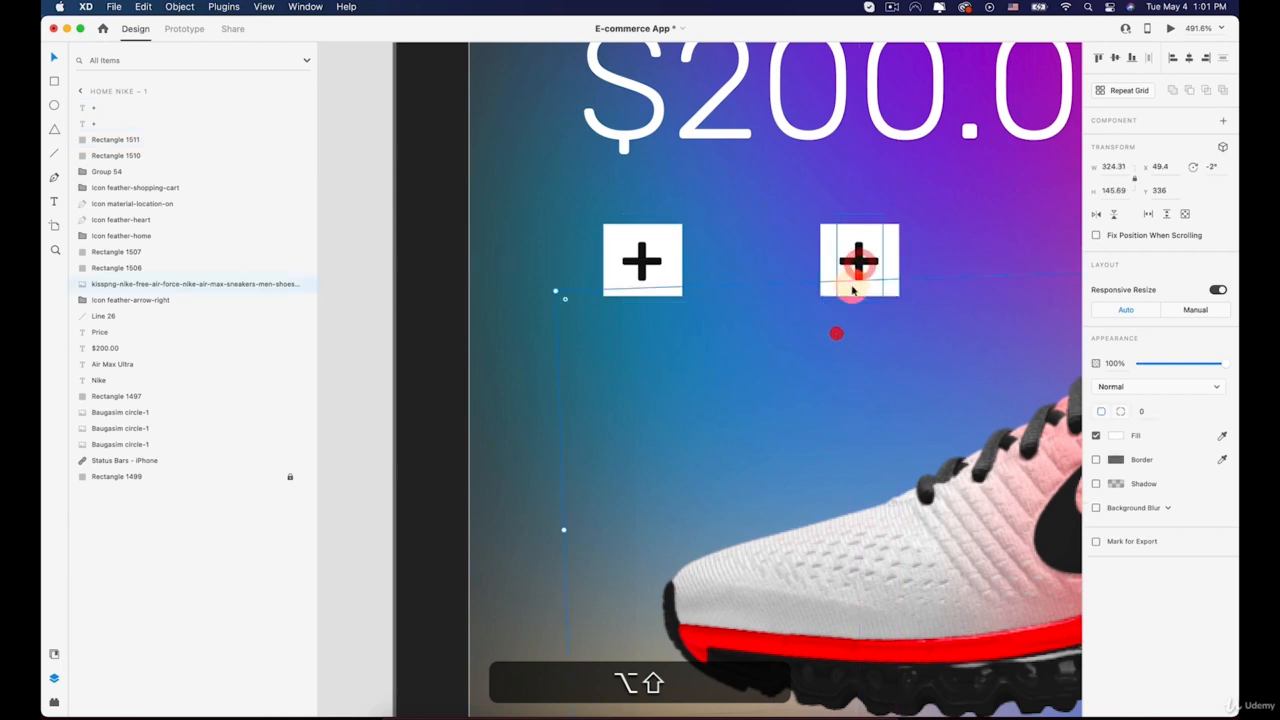
double_click(857, 262)
type("-")
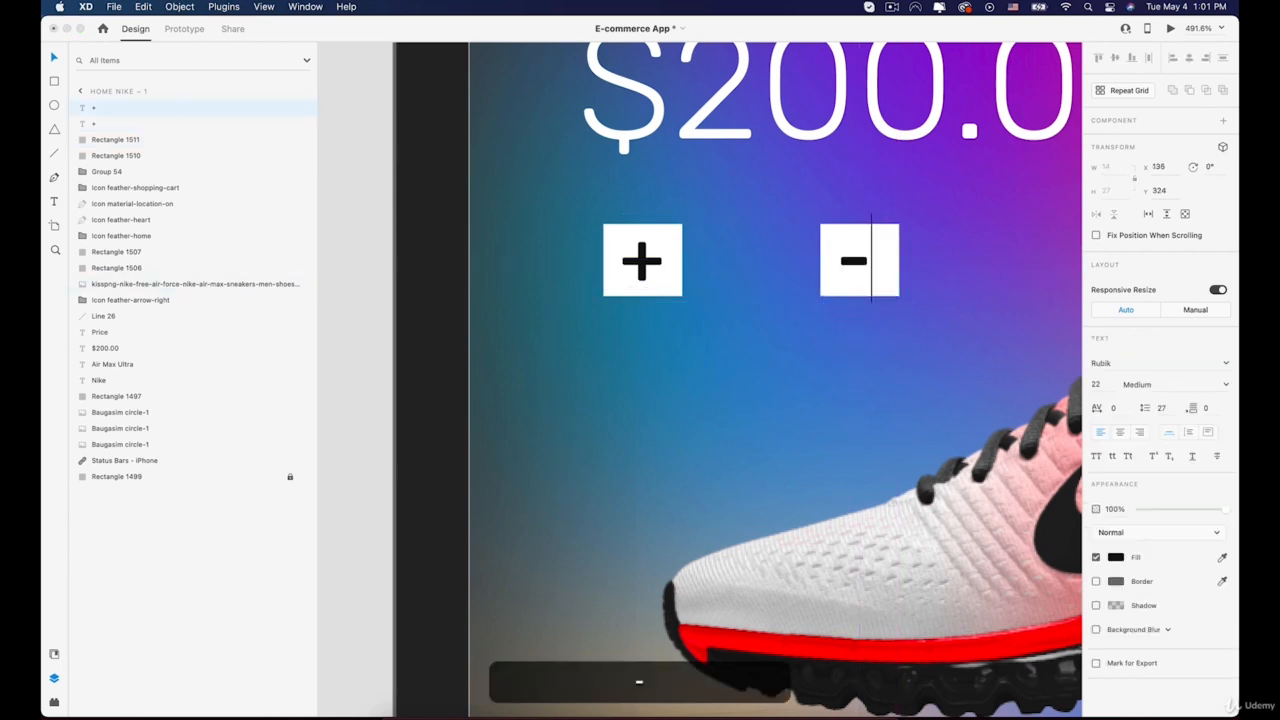
left_click(789, 285)
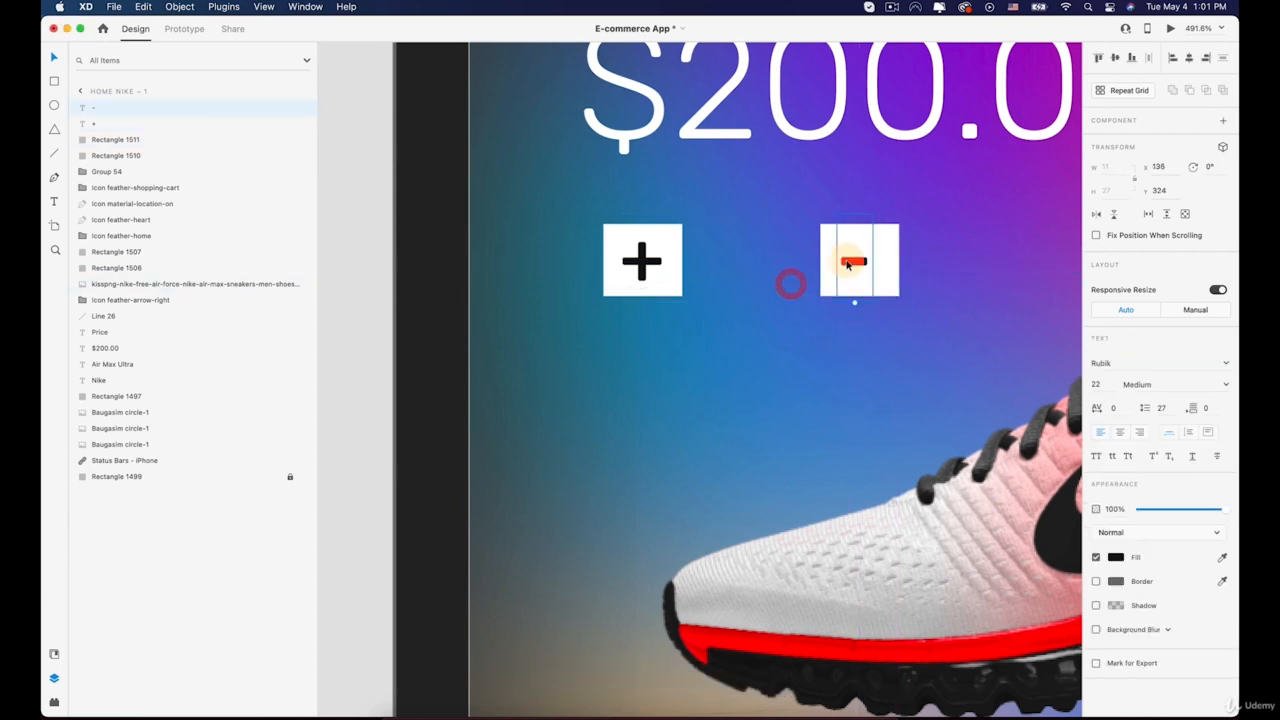
left_click(794, 351)
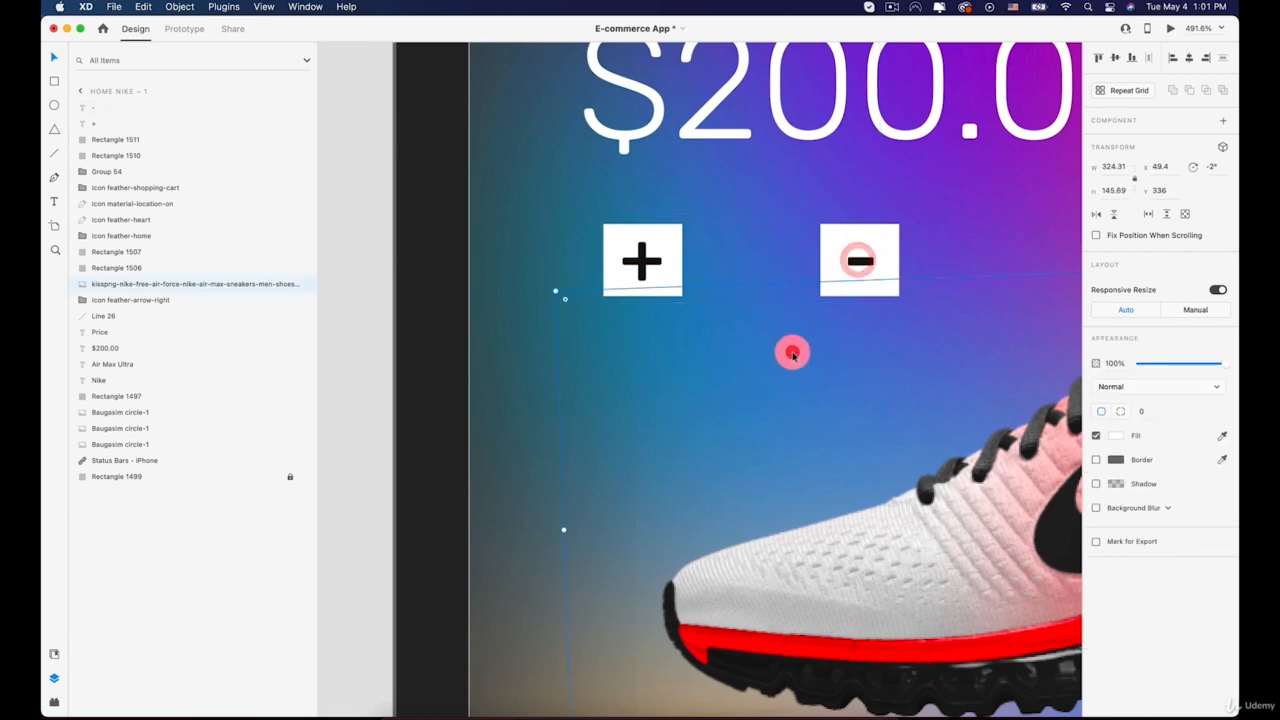
Select the plus and minus signs with their boxes and move them together slightly up, closer to the $200.00 price
scroll(594, 251, "down", 10)
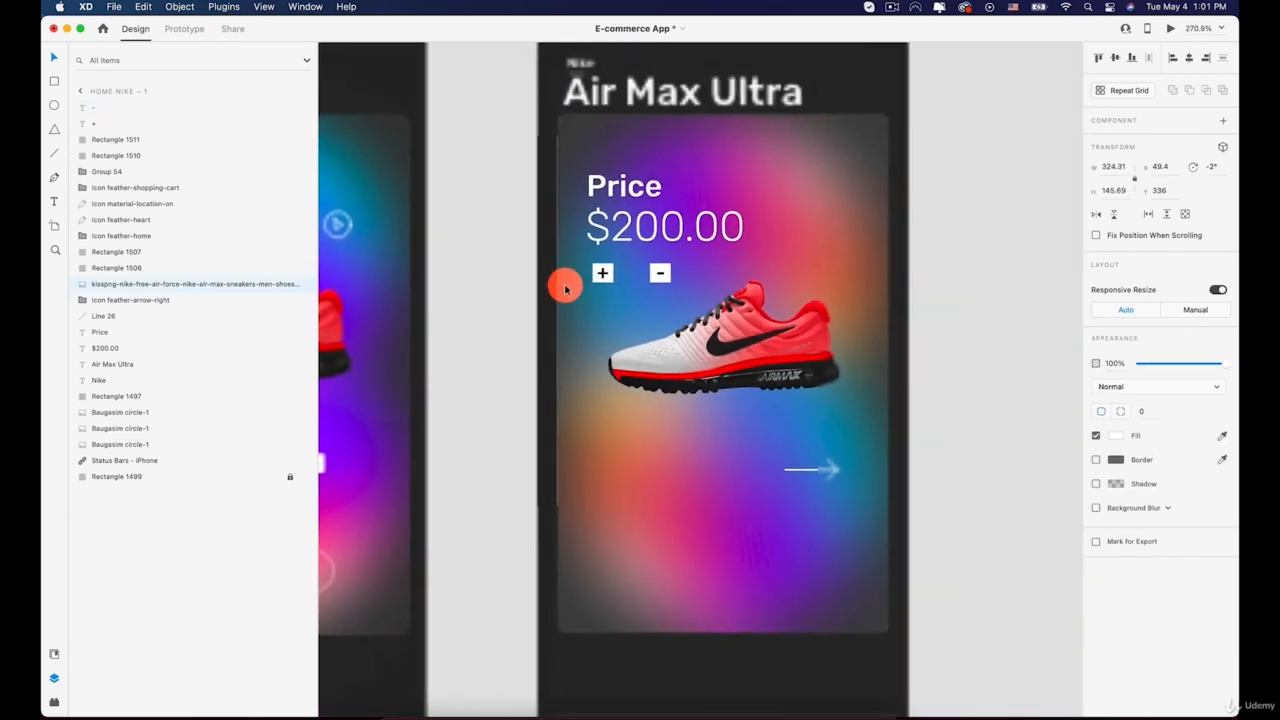
scroll(843, 234, "left", 3)
scroll(743, 246, "right", 5)
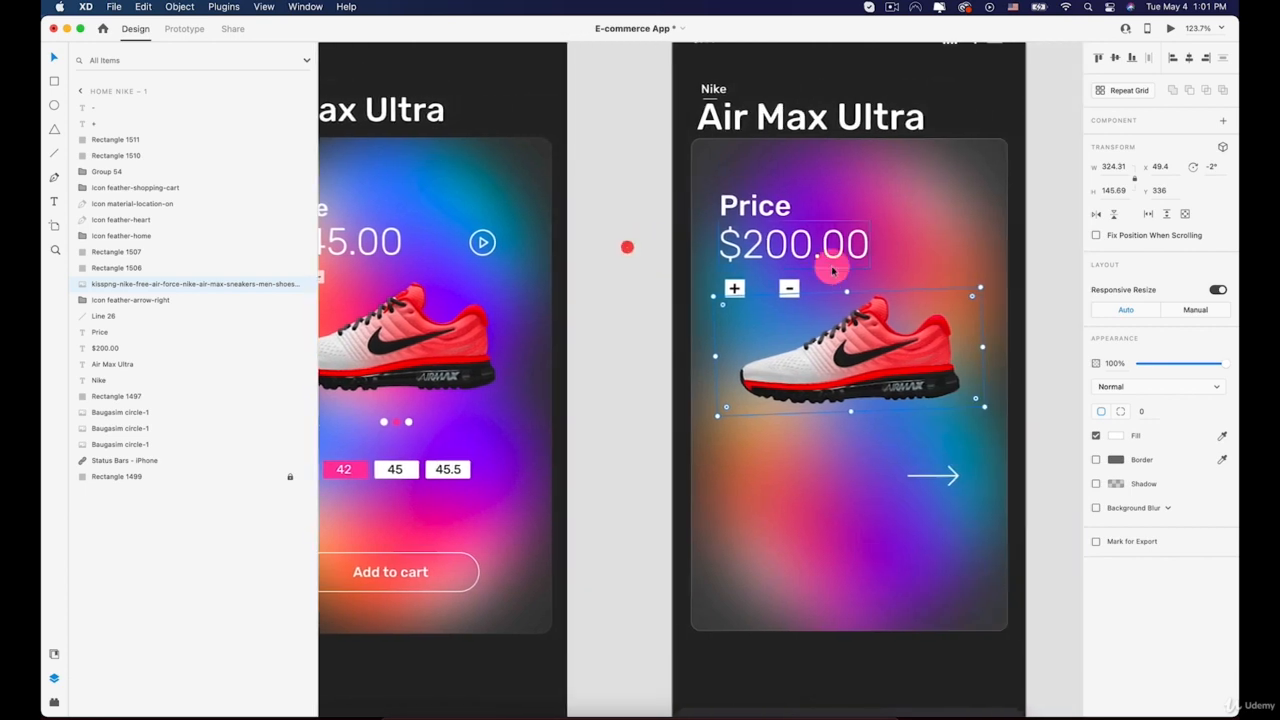
scroll(800, 273, "up", 5)
scroll(800, 273, "up", 5)
left_click(684, 342)
left_click(673, 328, "shift")
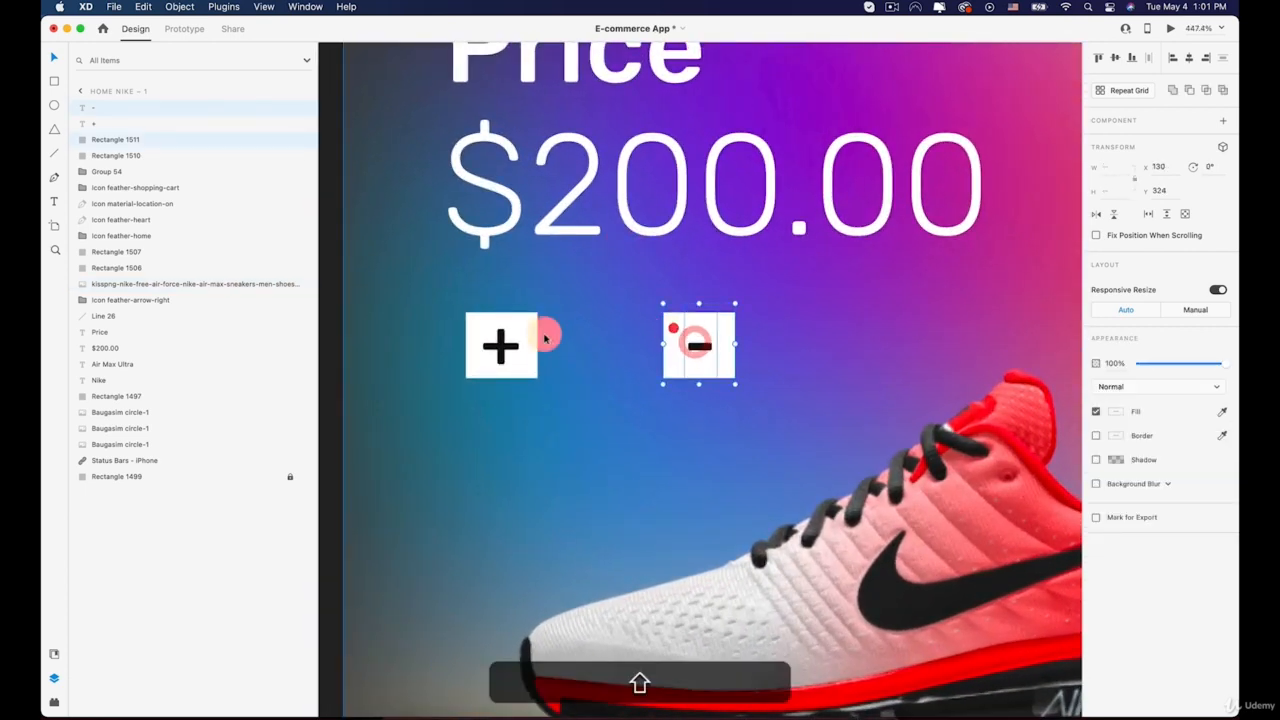
left_click(500, 345, "shift")
left_click(526, 330, "shift")
left_click_drag(526, 330, 523, 317)
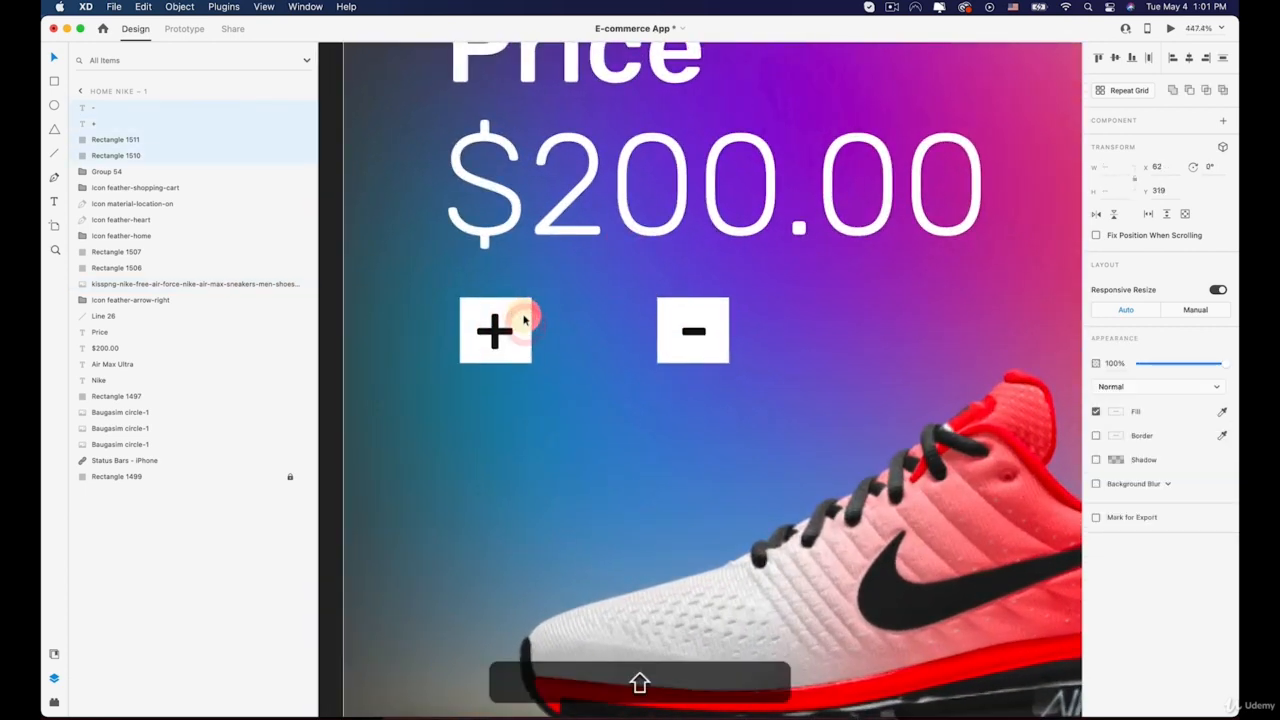
left_click(554, 414)
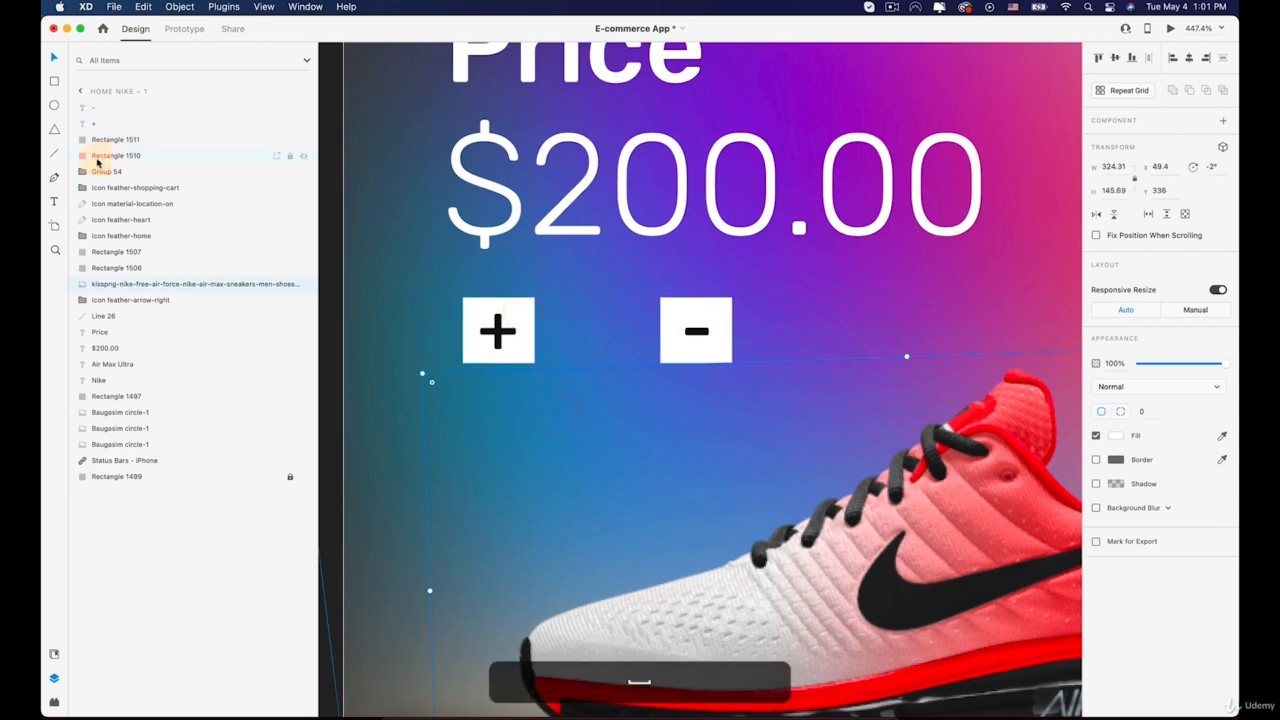
Add the quantity text "1" between the plus and minus buttons and scale it down to font size 30
left_click(55, 205)
left_click(583, 329)
type("1")
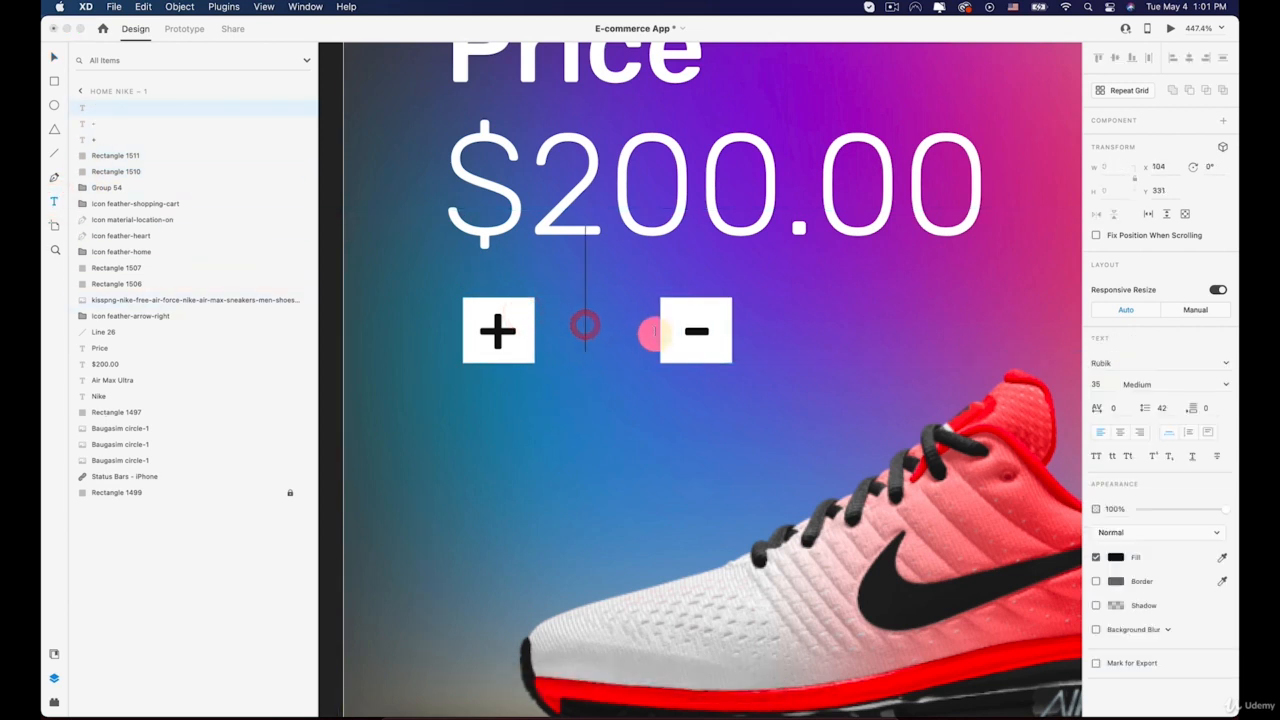
key("Escape")
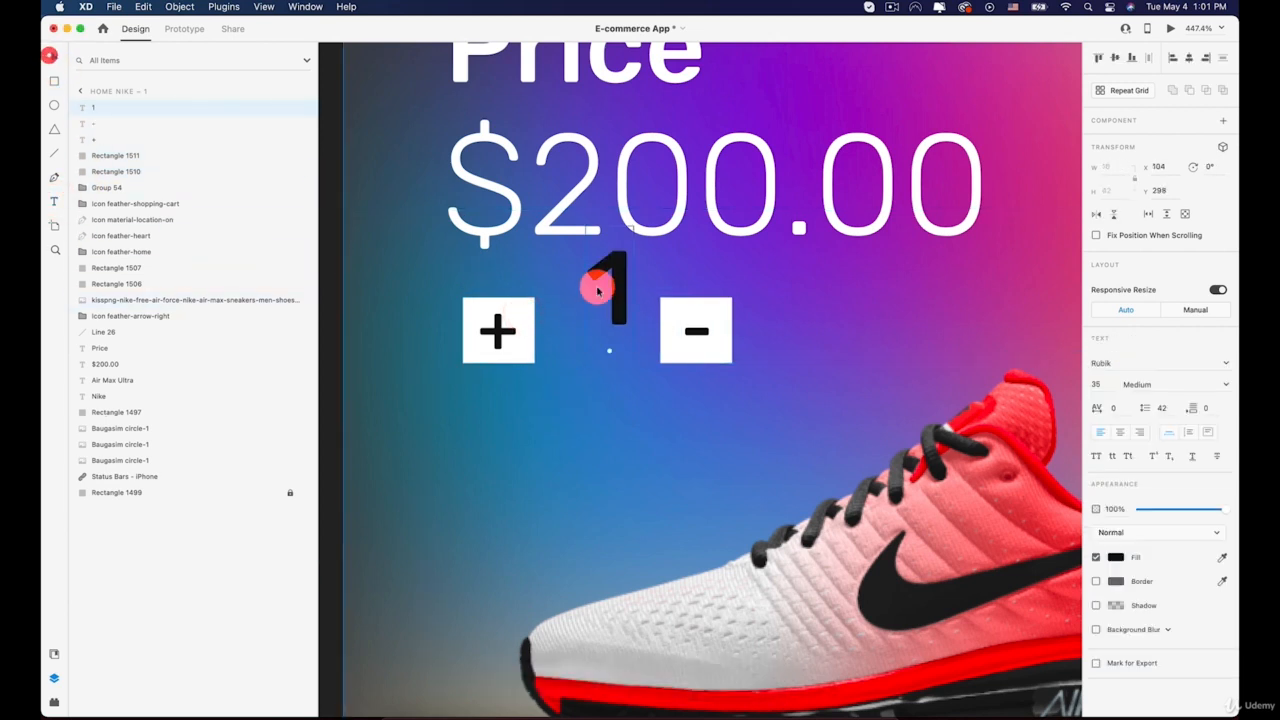
left_click_drag(615, 297, 600, 332)
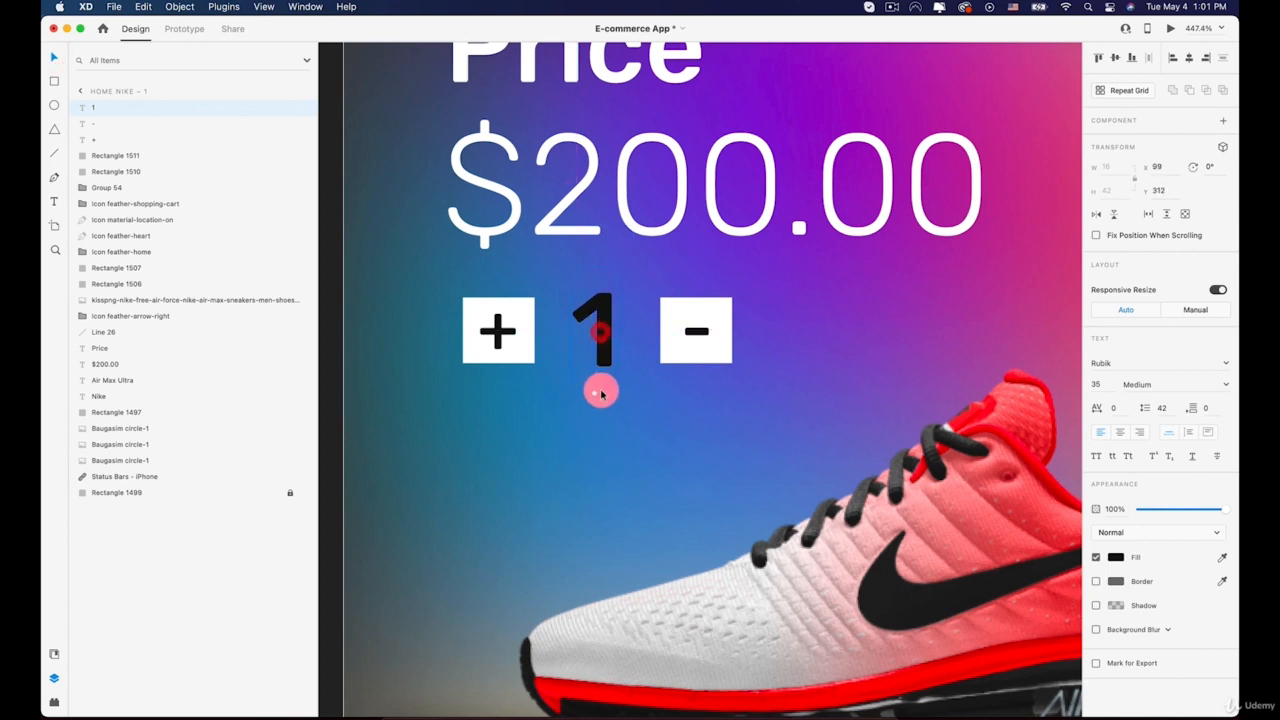
left_click_drag(595, 383, 600, 349)
Set the quantity number's font weight to Regular and its fill to white #FFFFFF
left_click(1226, 386)
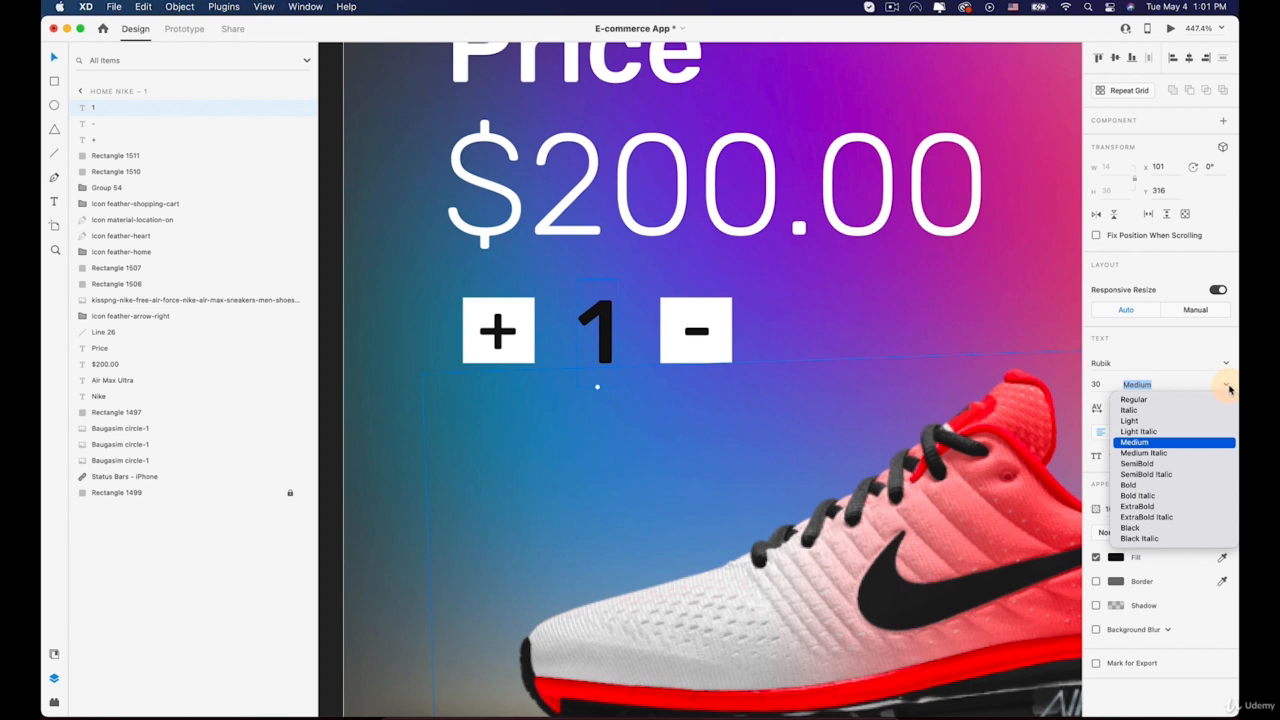
left_click(1136, 399)
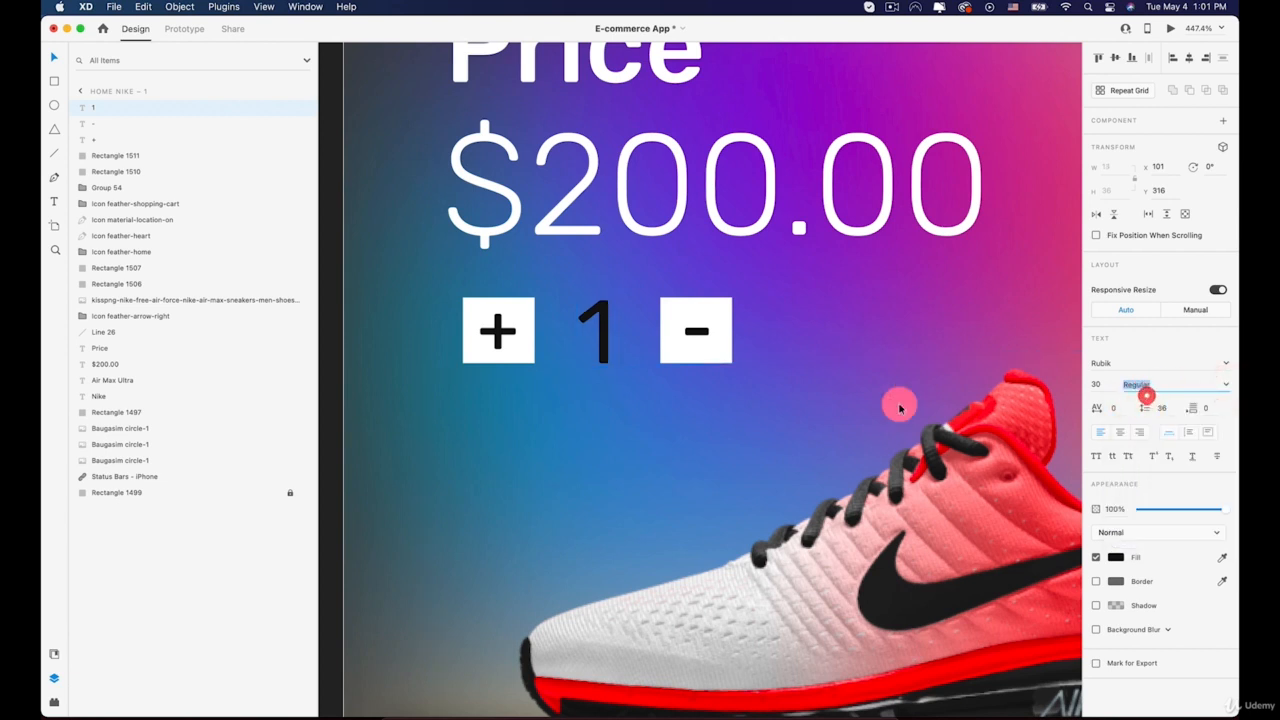
left_click(1116, 556)
left_click_drag(974, 522, 864, 418)
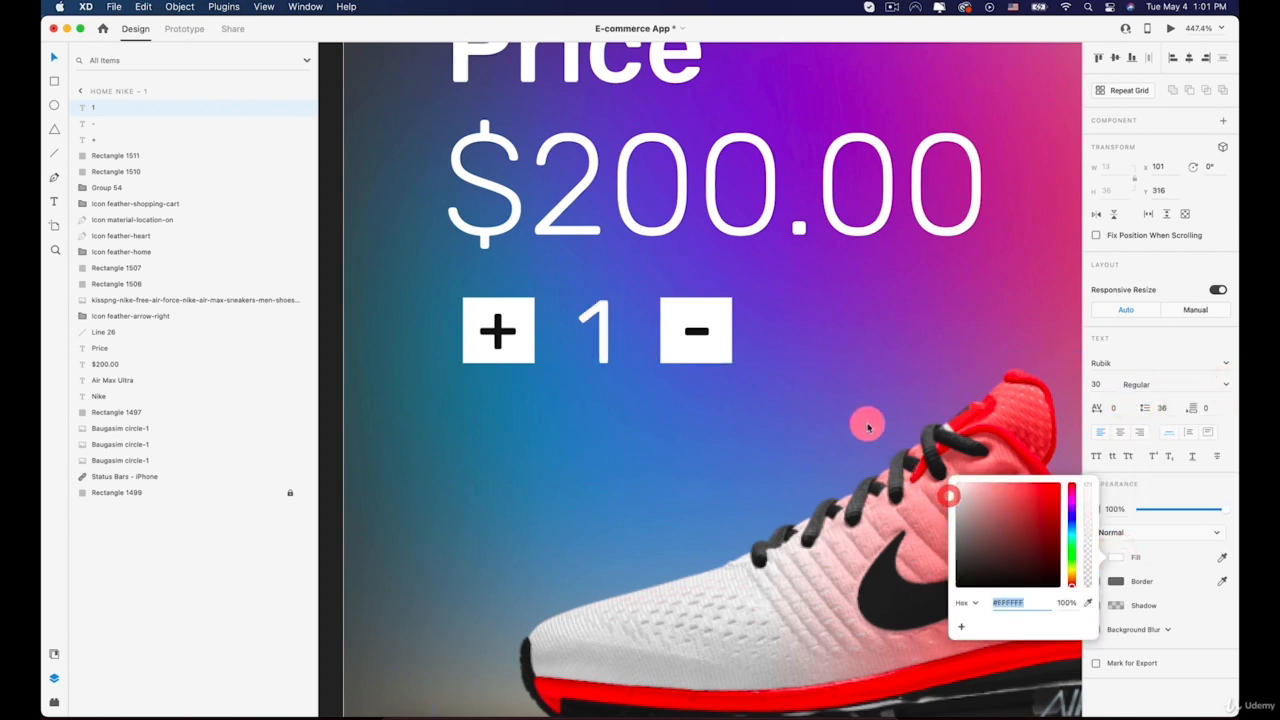
left_click(783, 302)
Enable background blur on the minus sign's box and set the blur's opacity to 62%
left_click(714, 309)
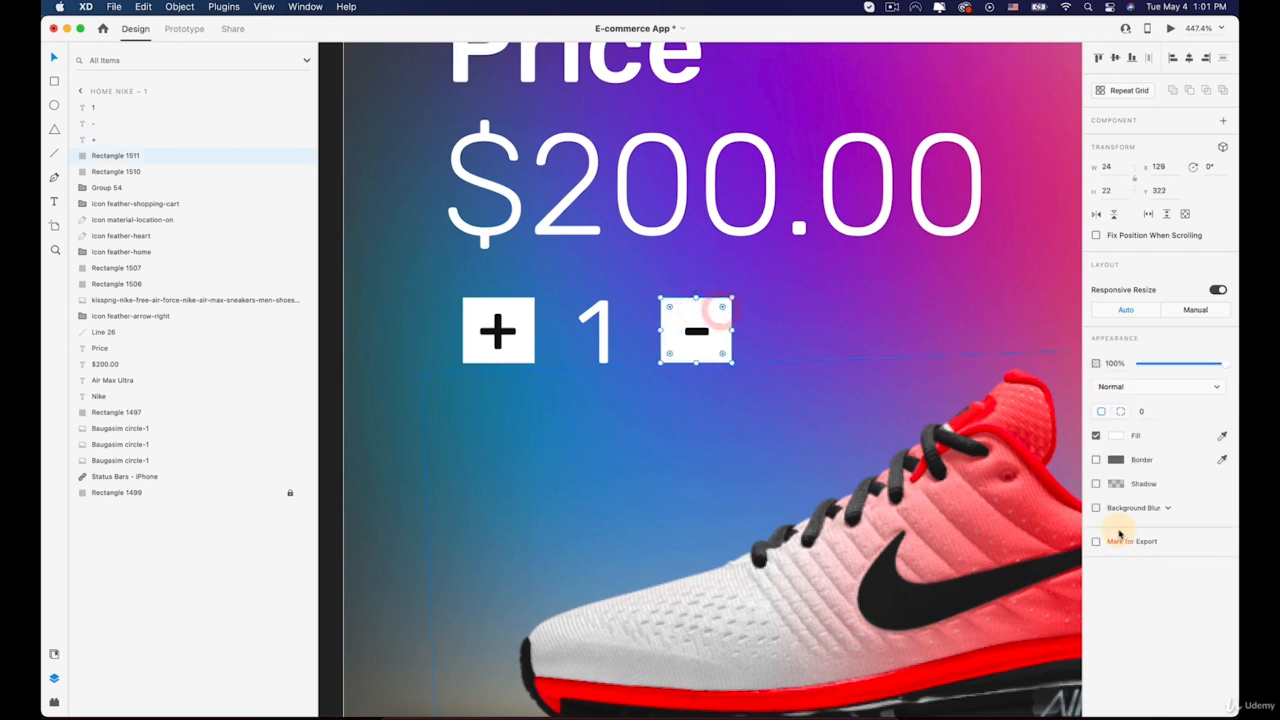
left_click(1096, 508)
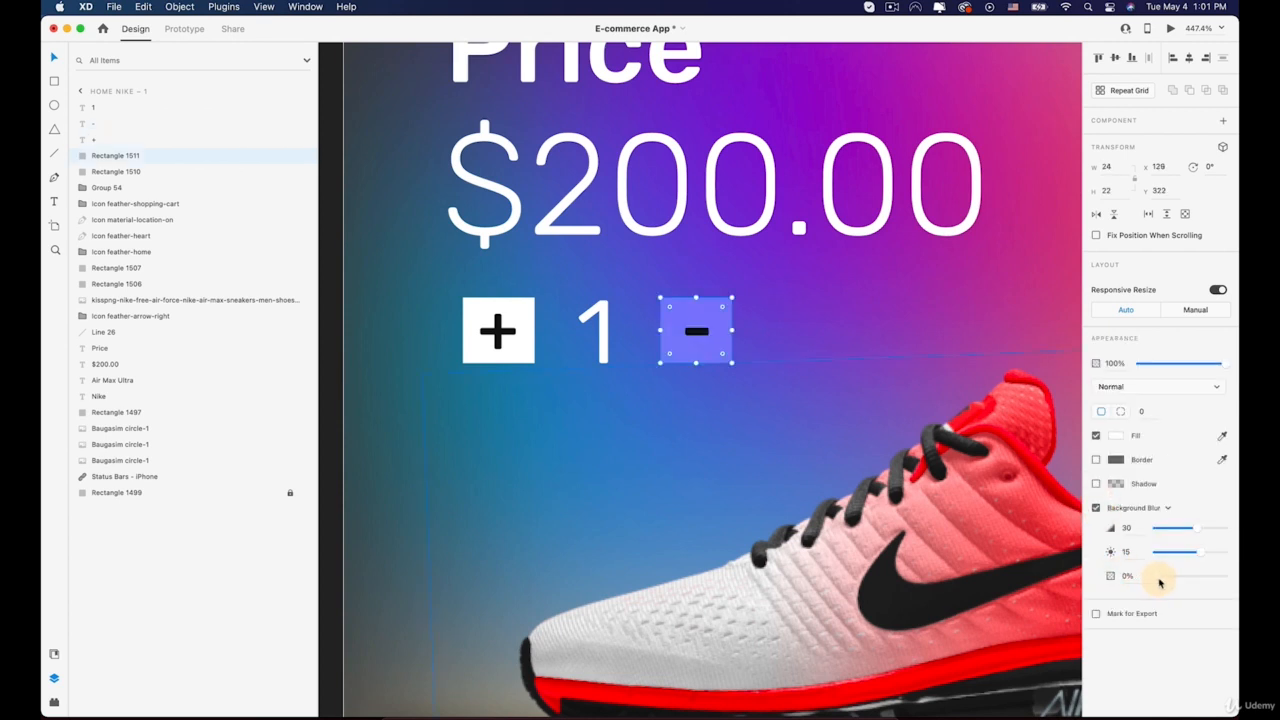
left_click_drag(1160, 582, 1201, 580)
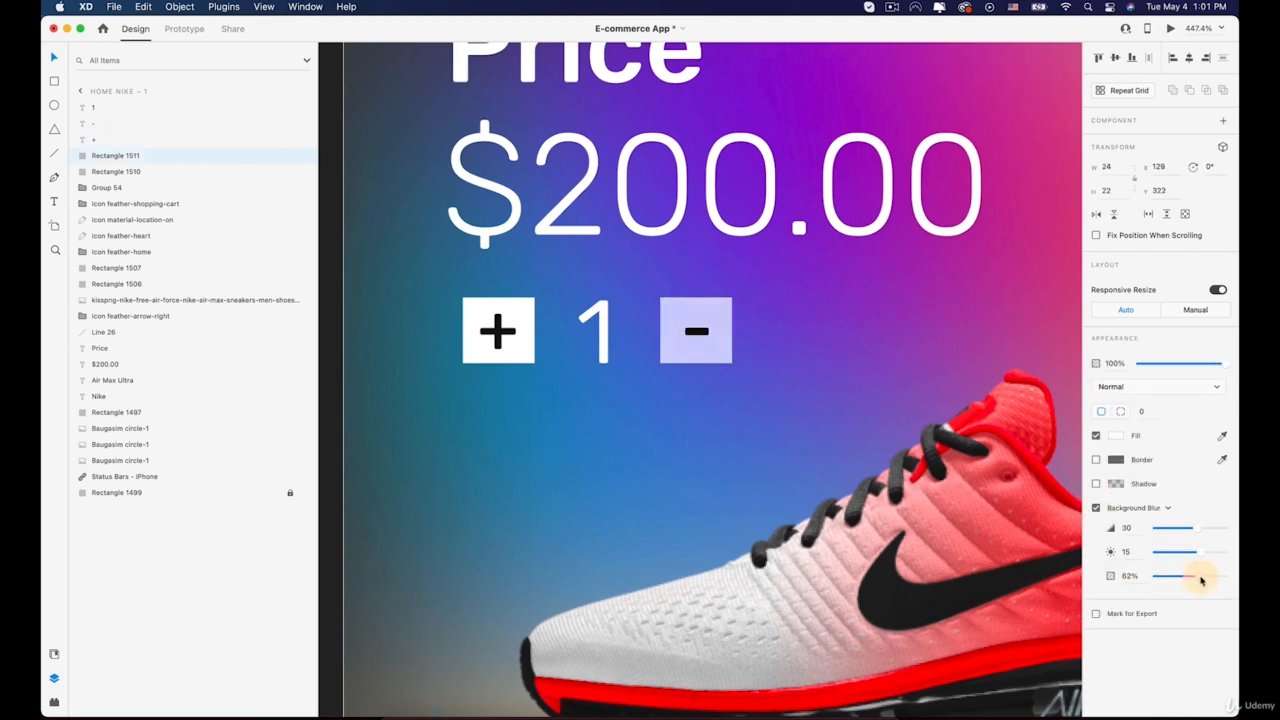
left_click(697, 331)
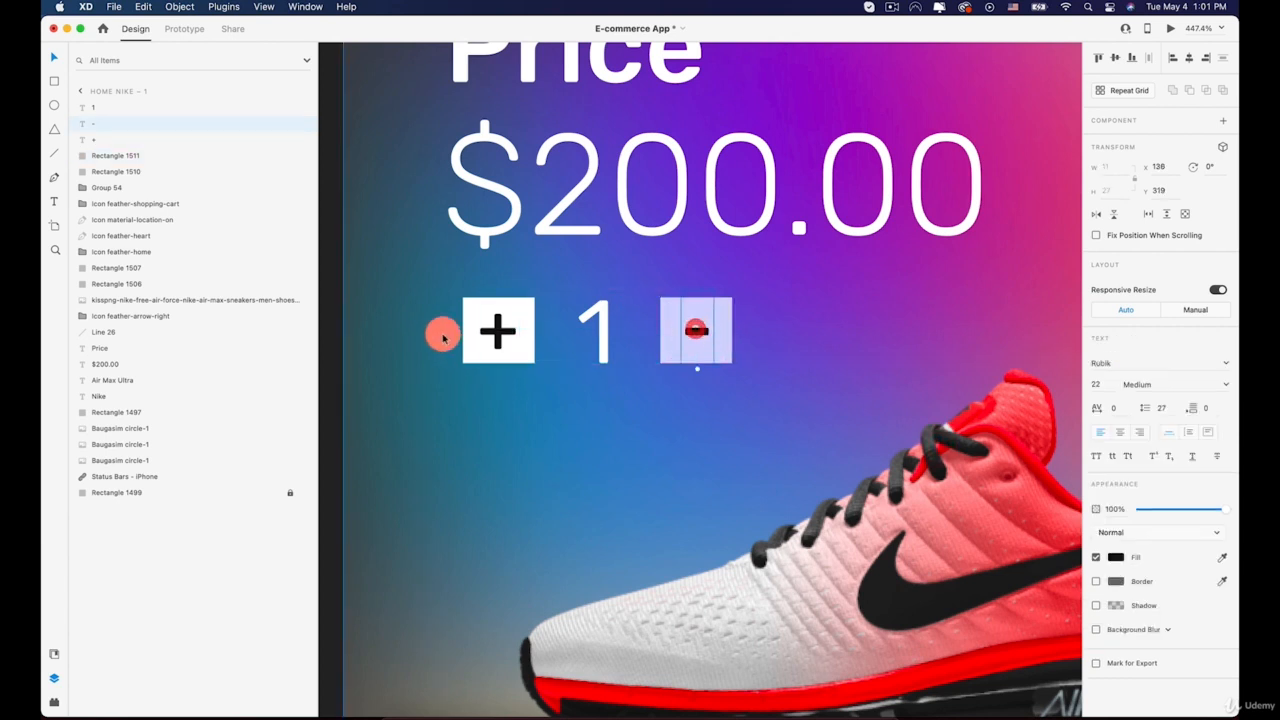
Enable background blur on the plus sign's box and set the blur's opacity to 66%
left_click(525, 308)
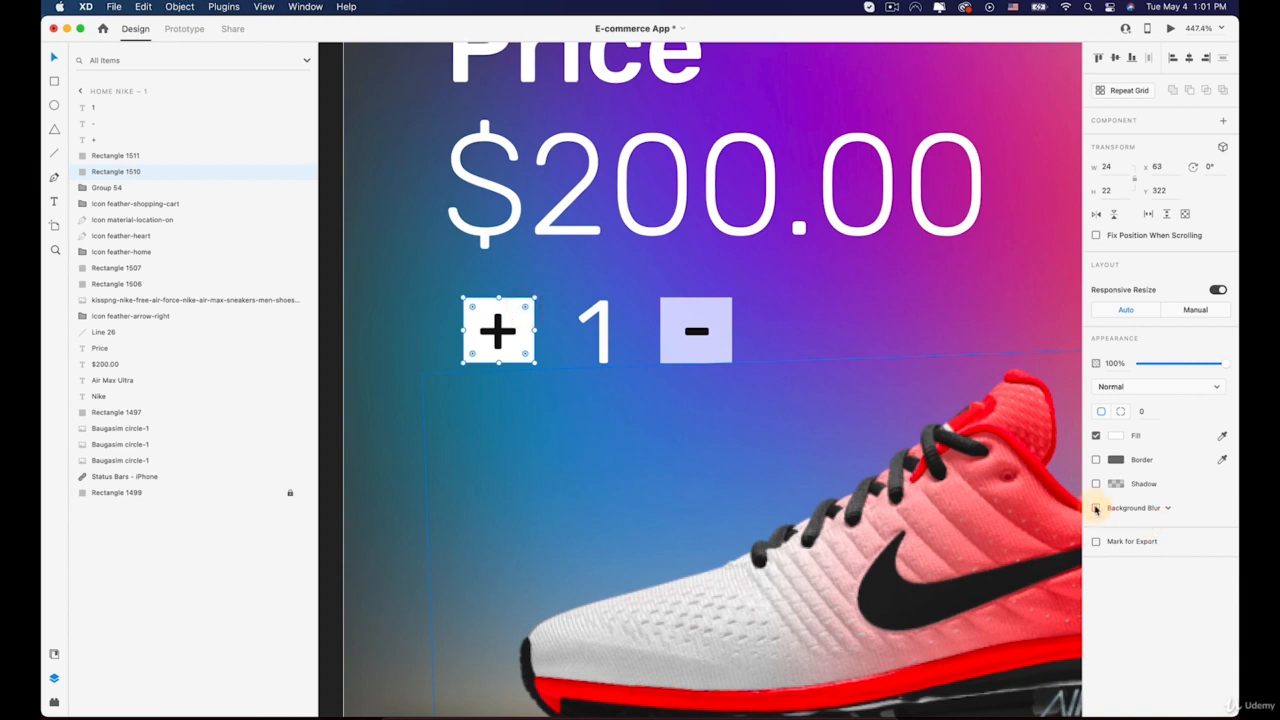
left_click(1133, 508)
left_click_drag(1157, 575, 1188, 582)
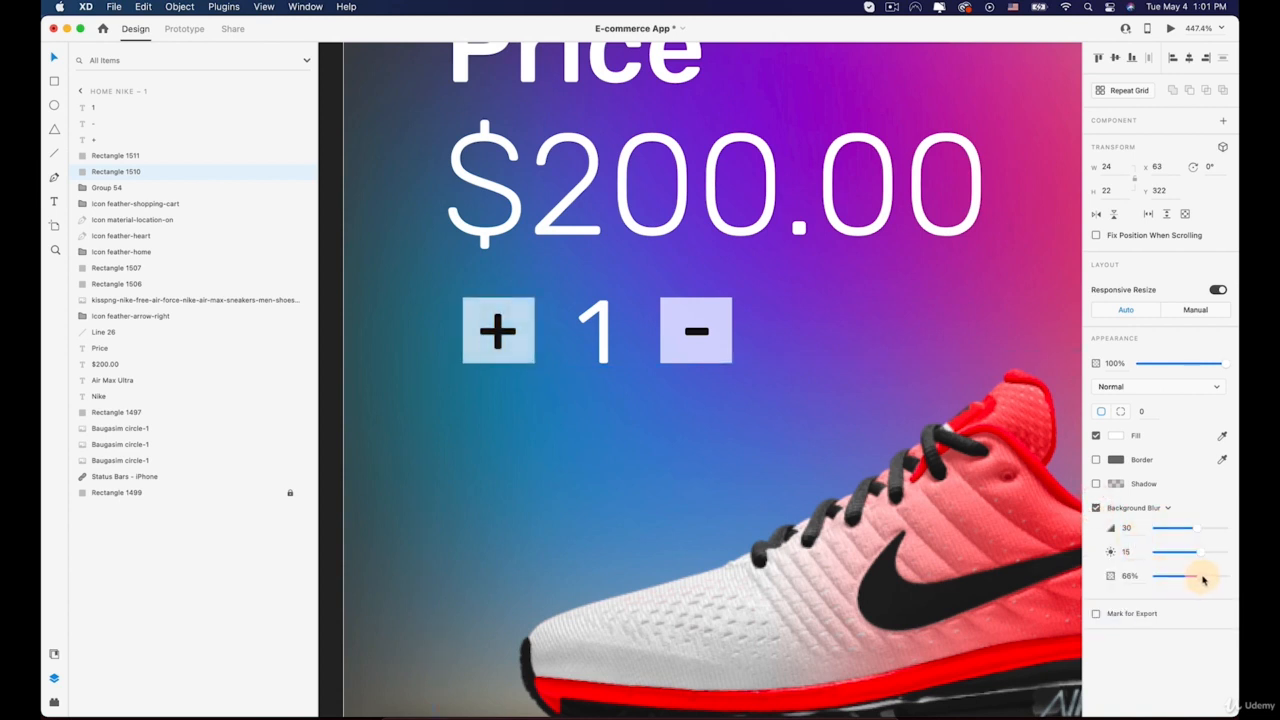
left_click(660, 491)
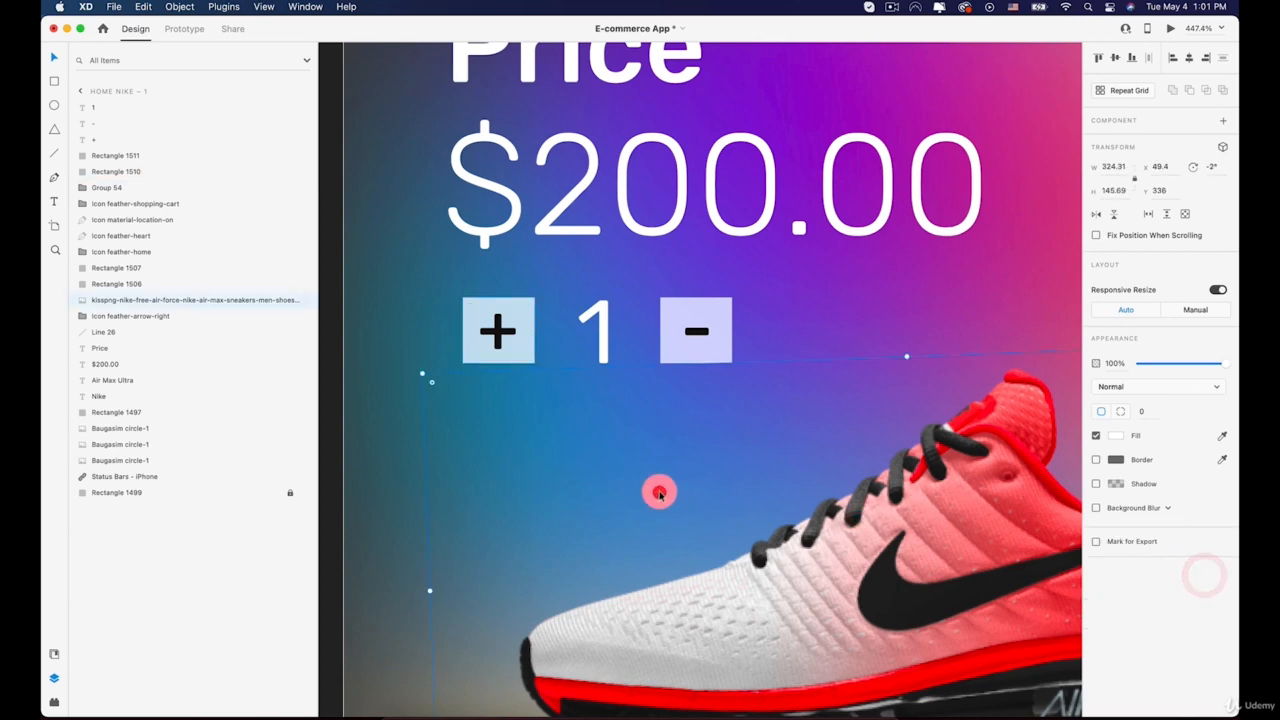
Group the quantity number with the plus and minus signs and their boxes
scroll(660, 491, "down", 10)
scroll(652, 468, "down", 3)
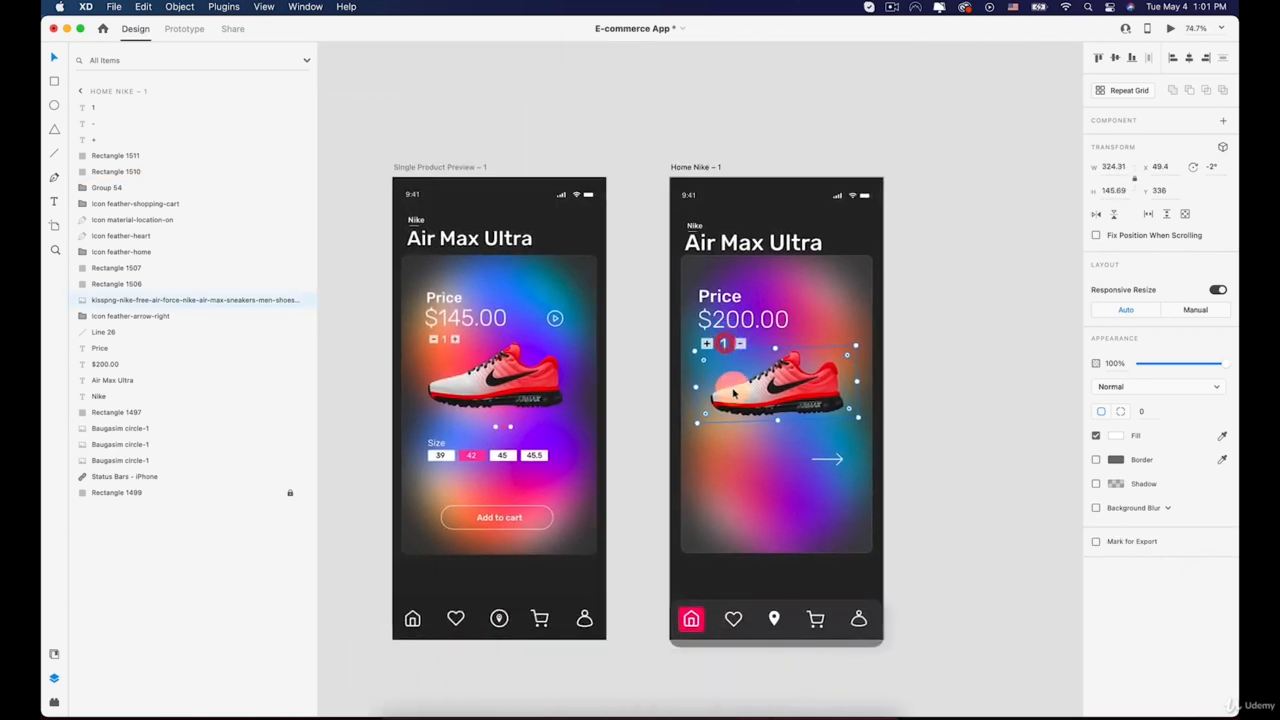
scroll(700, 430, "down", 2)
scroll(735, 390, "up", 10)
scroll(728, 330, "up", 3)
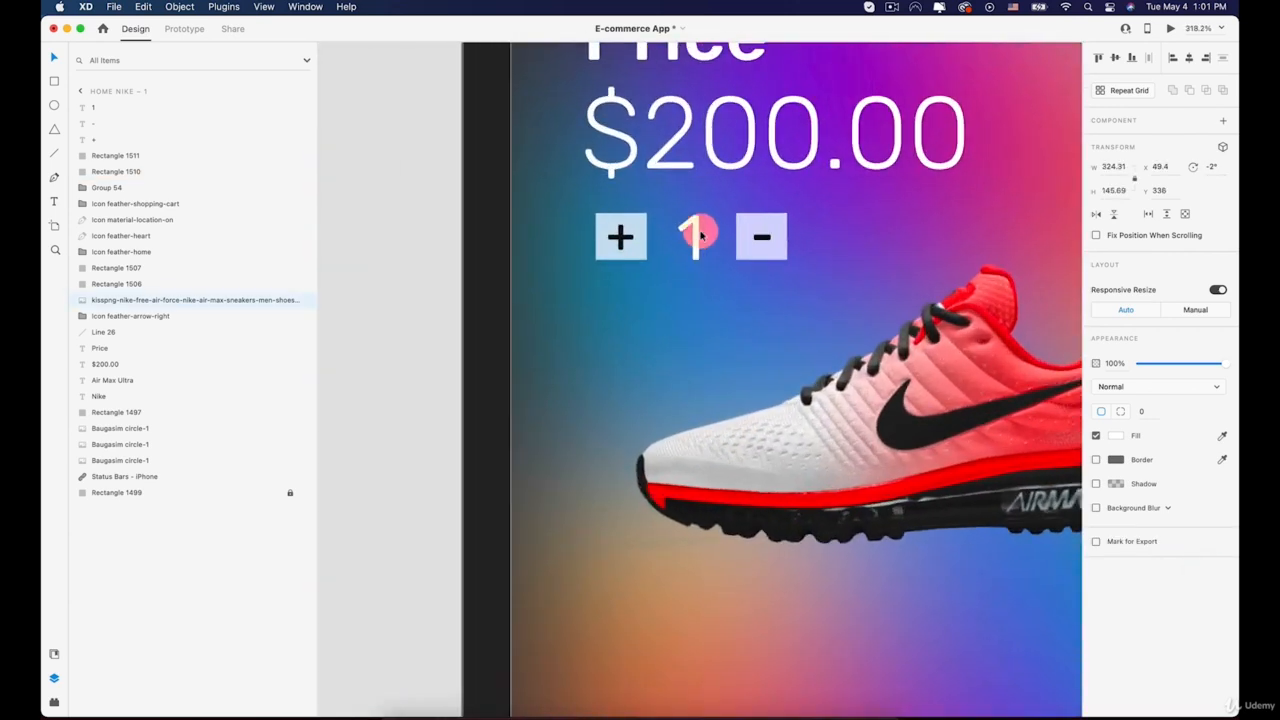
left_click(694, 232)
left_click(630, 237, "shift")
left_click(760, 237, "shift")
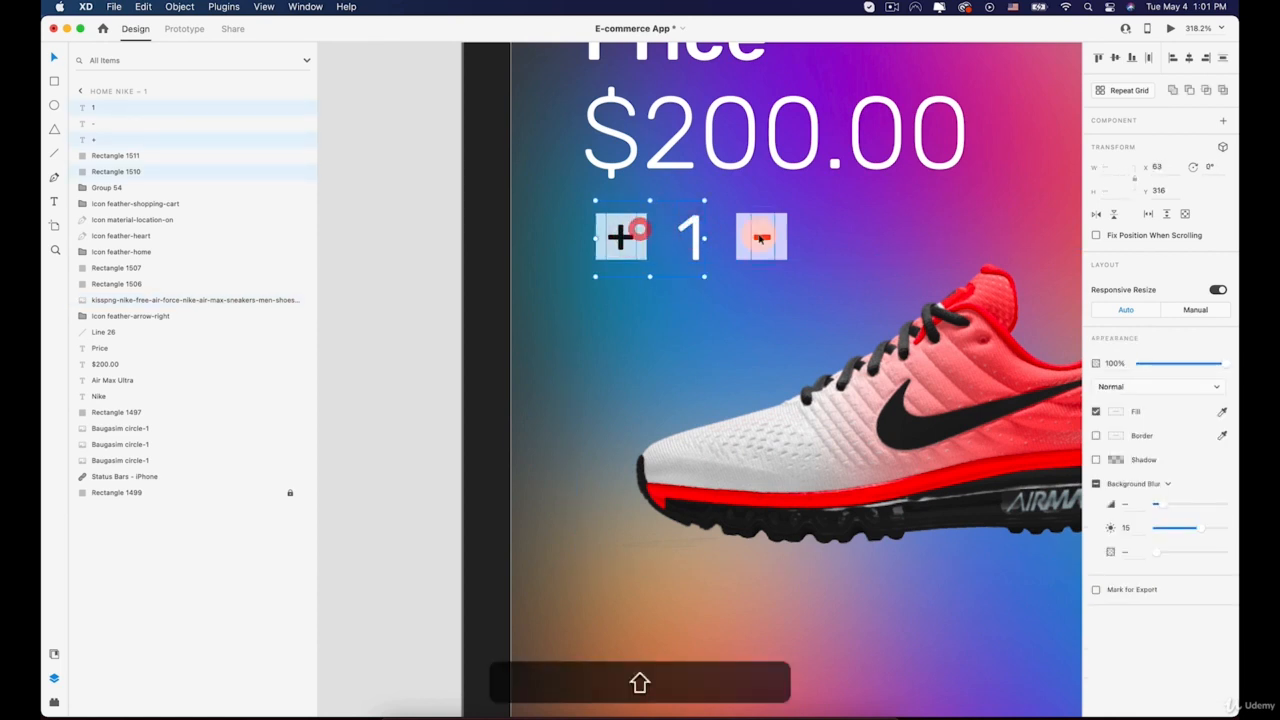
right_click(738, 233)
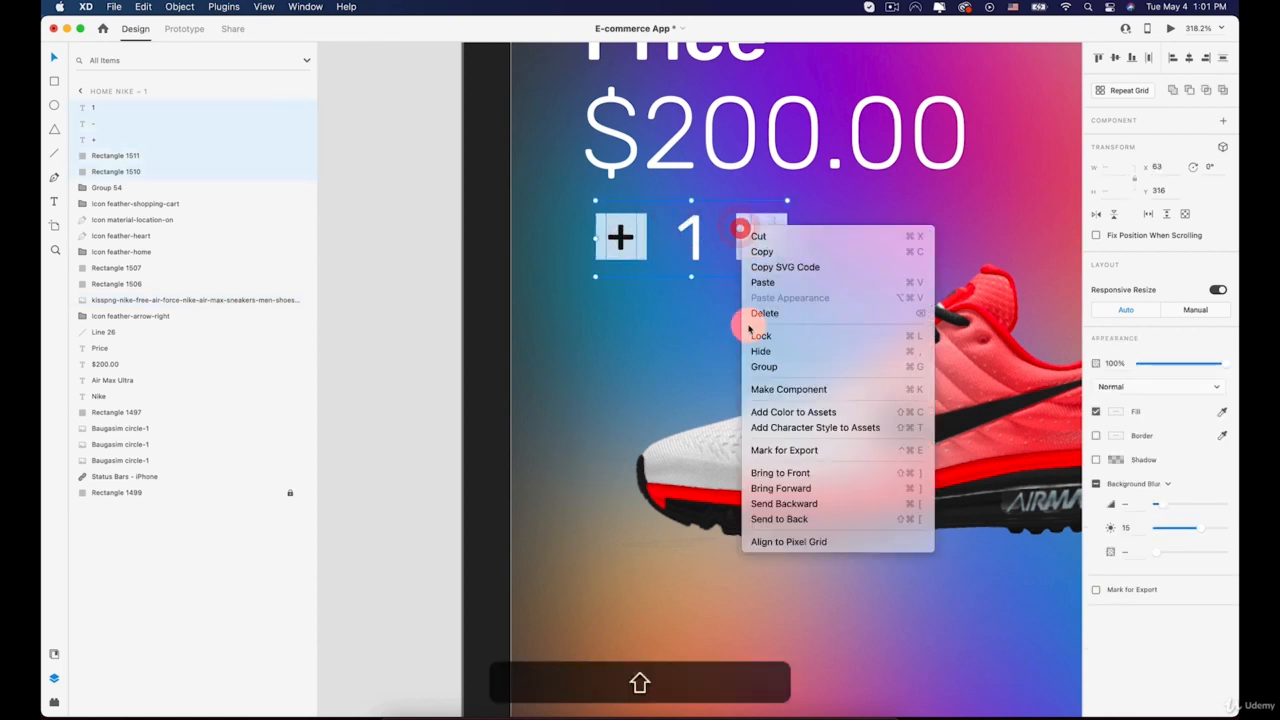
left_click(757, 364)
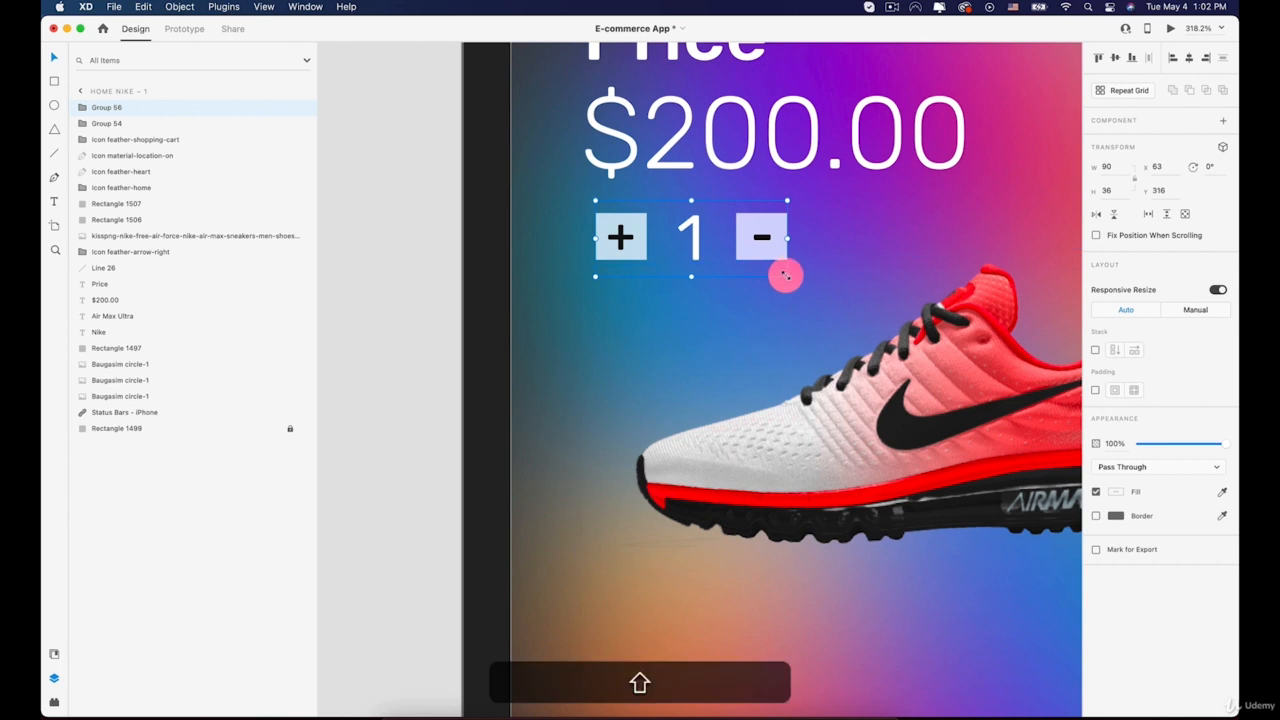
Scale the quantity group down to about 71 by 28, undoing the extra attempt at widening it
left_click_drag(786, 274, 748, 260)
left_click(790, 237)
scroll(783, 240, "up", 5)
left_click(729, 244)
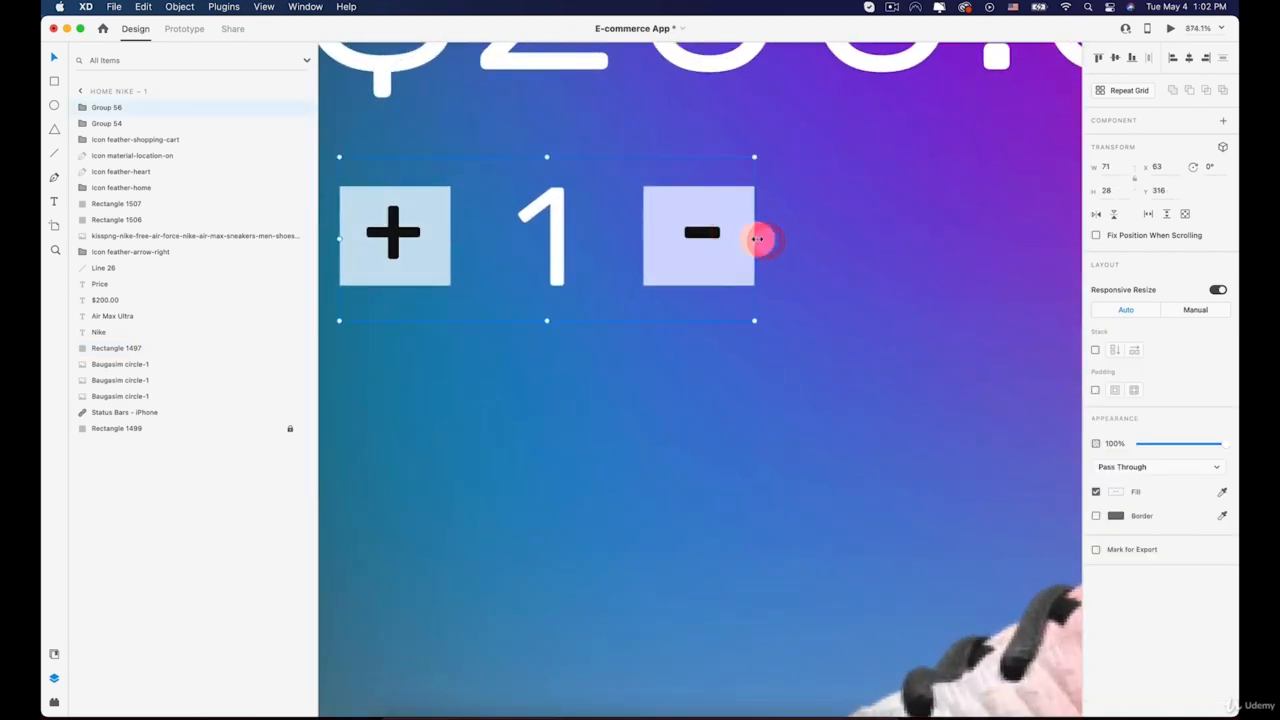
left_click_drag(757, 239, 787, 240)
key("super+z")
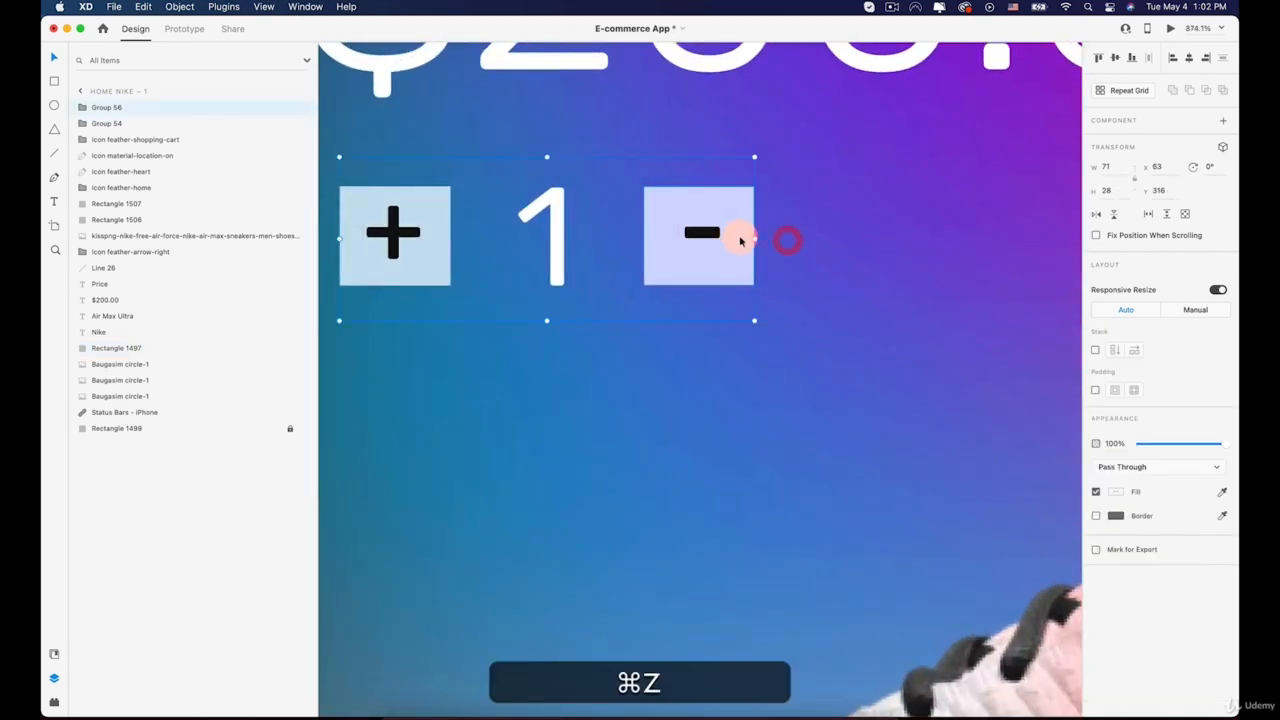
Lower the minus sign slightly inside the quantity group to centre it on its box
double_click(702, 234)
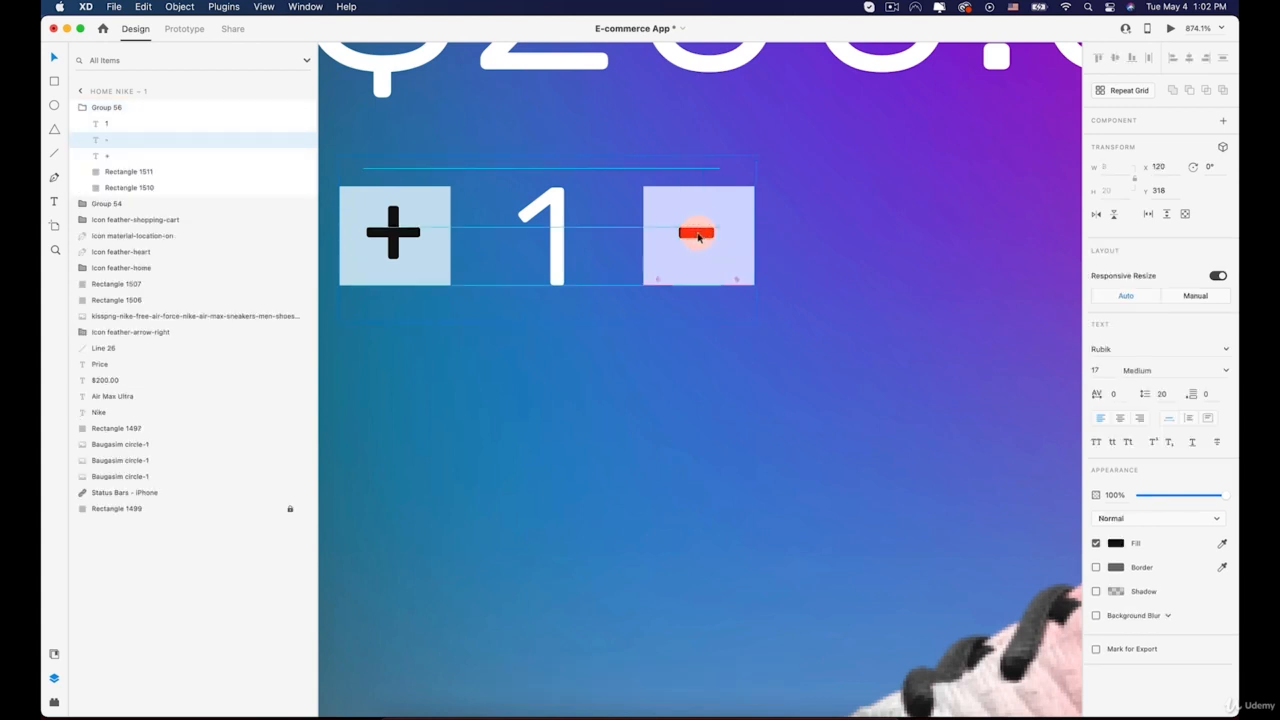
left_click(698, 237)
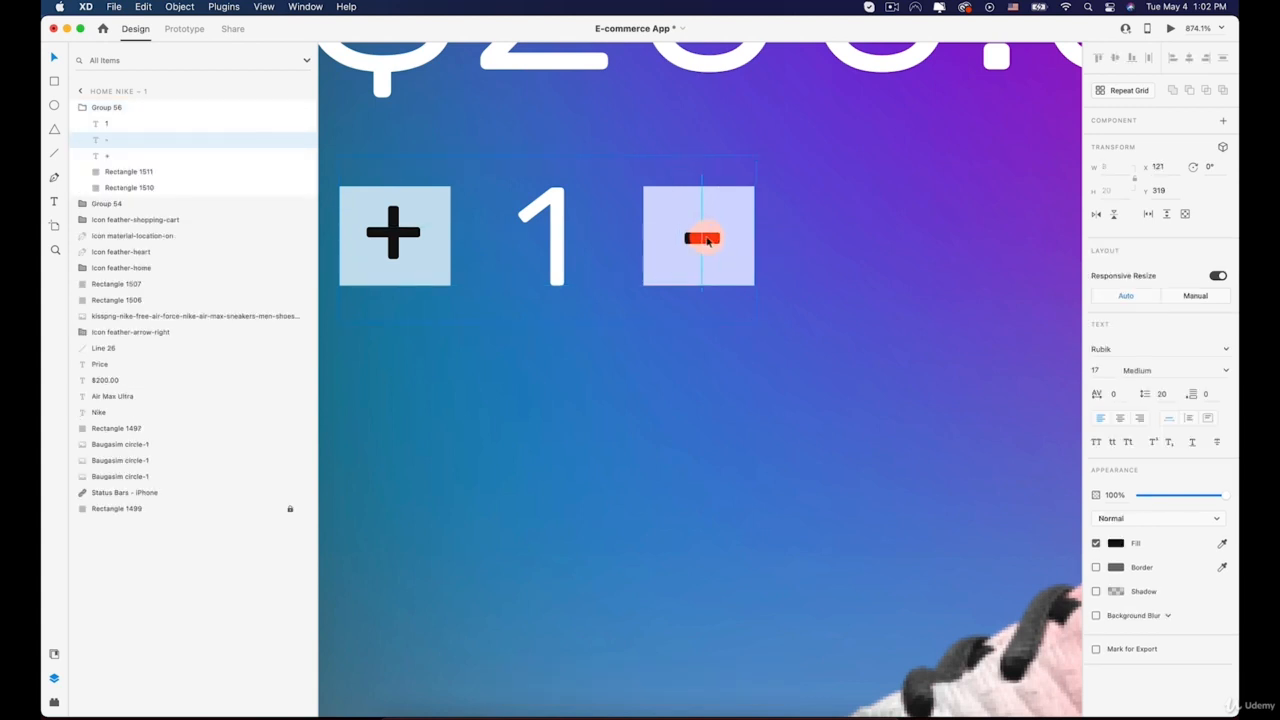
left_click(837, 240)
Search the Icons 4 Design plugin for "play"
scroll(837, 241, "down", 10)
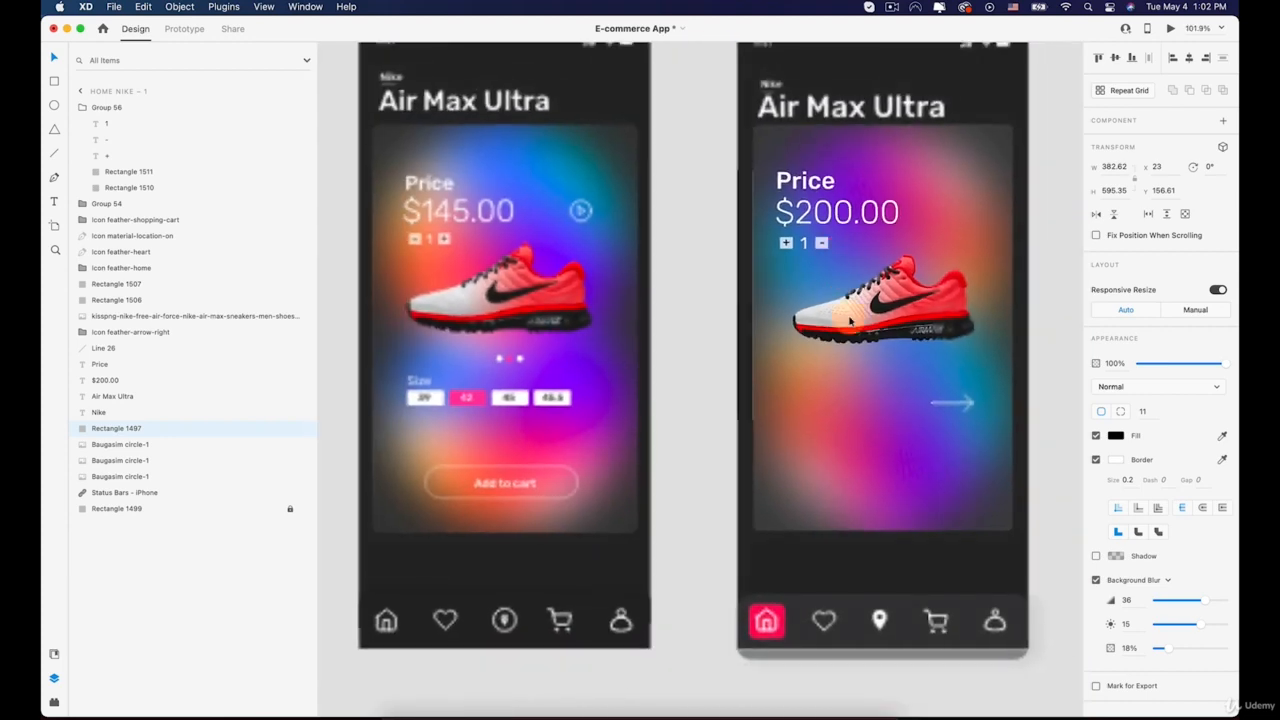
left_click(853, 335)
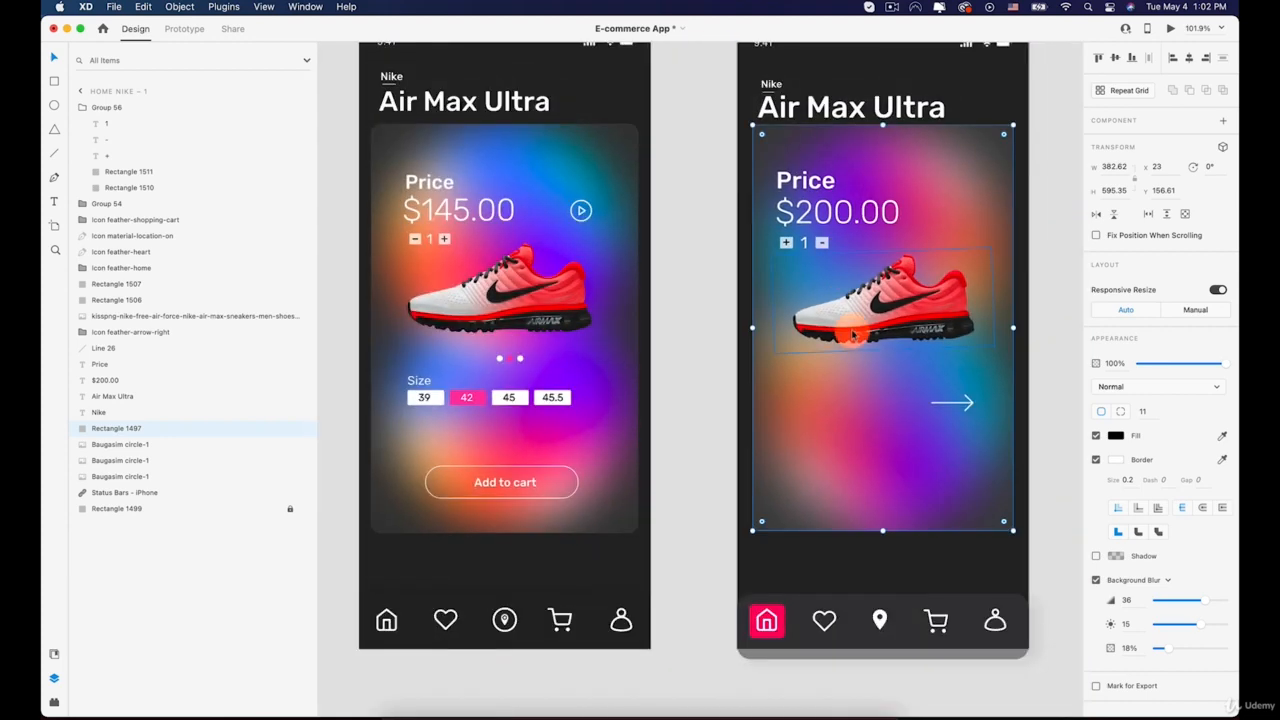
scroll(853, 335, "up", 2)
scroll(853, 335, "right", 4)
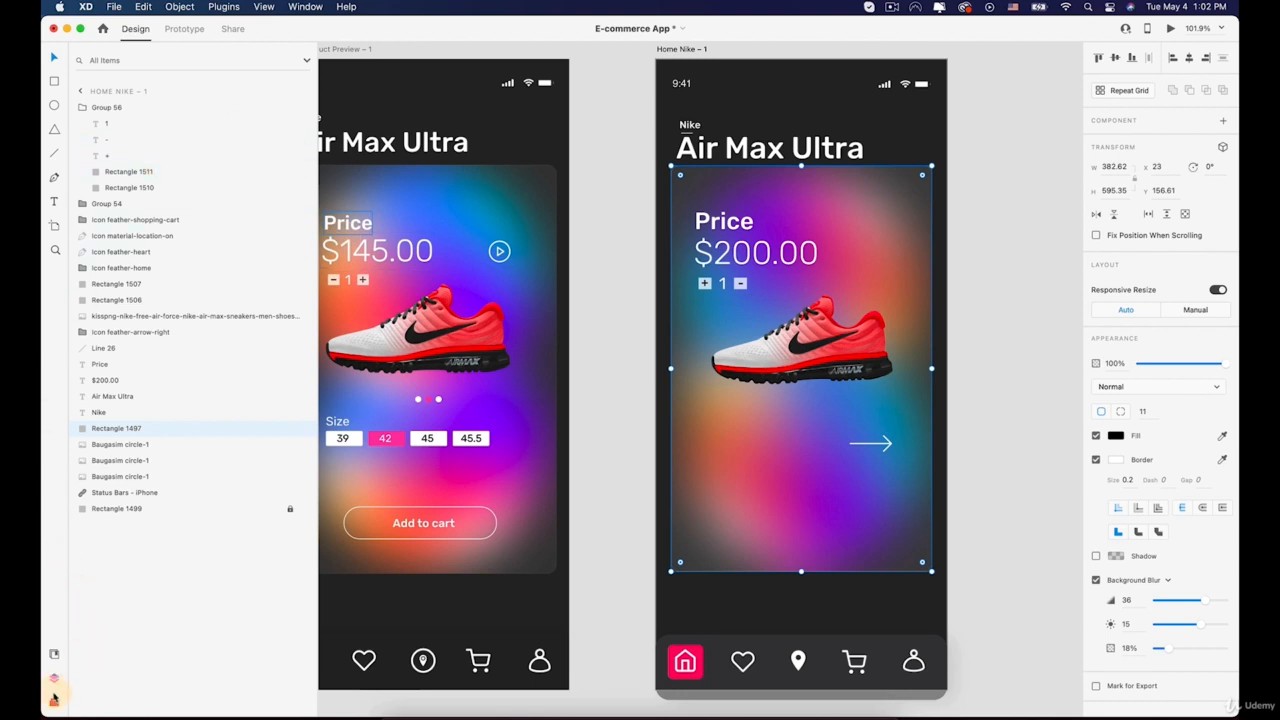
left_click(54, 697)
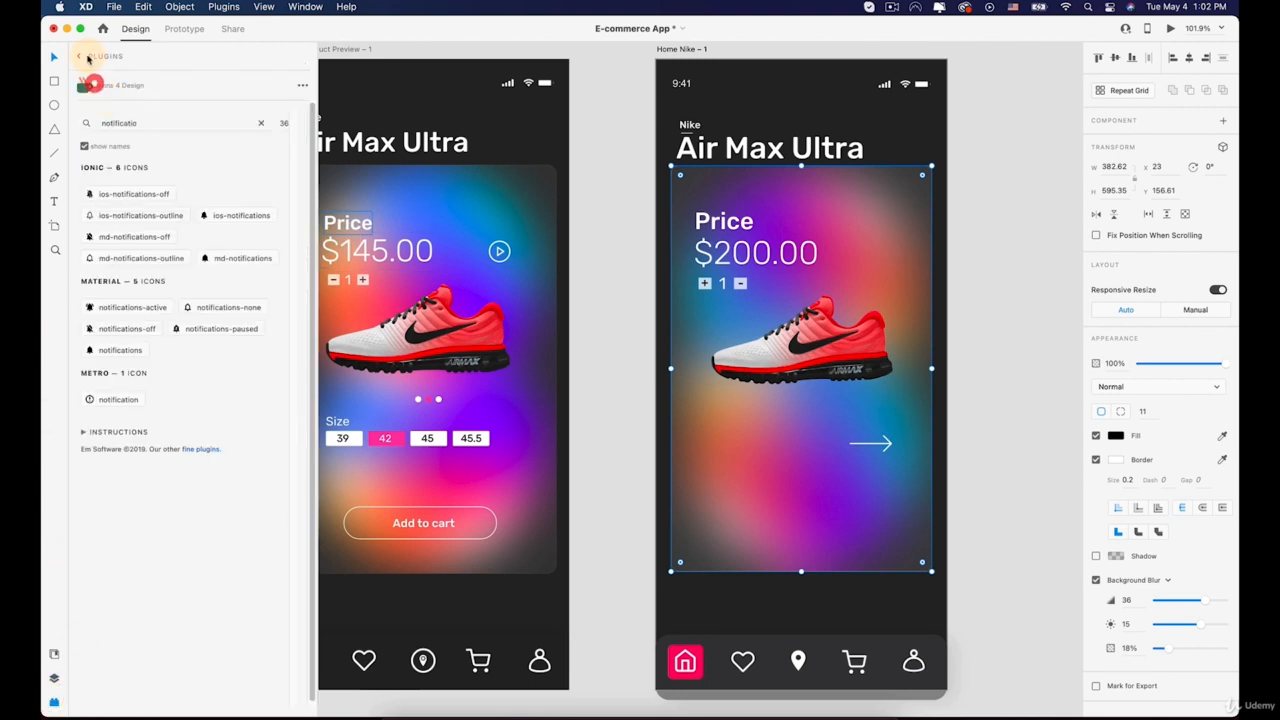
left_click(84, 57)
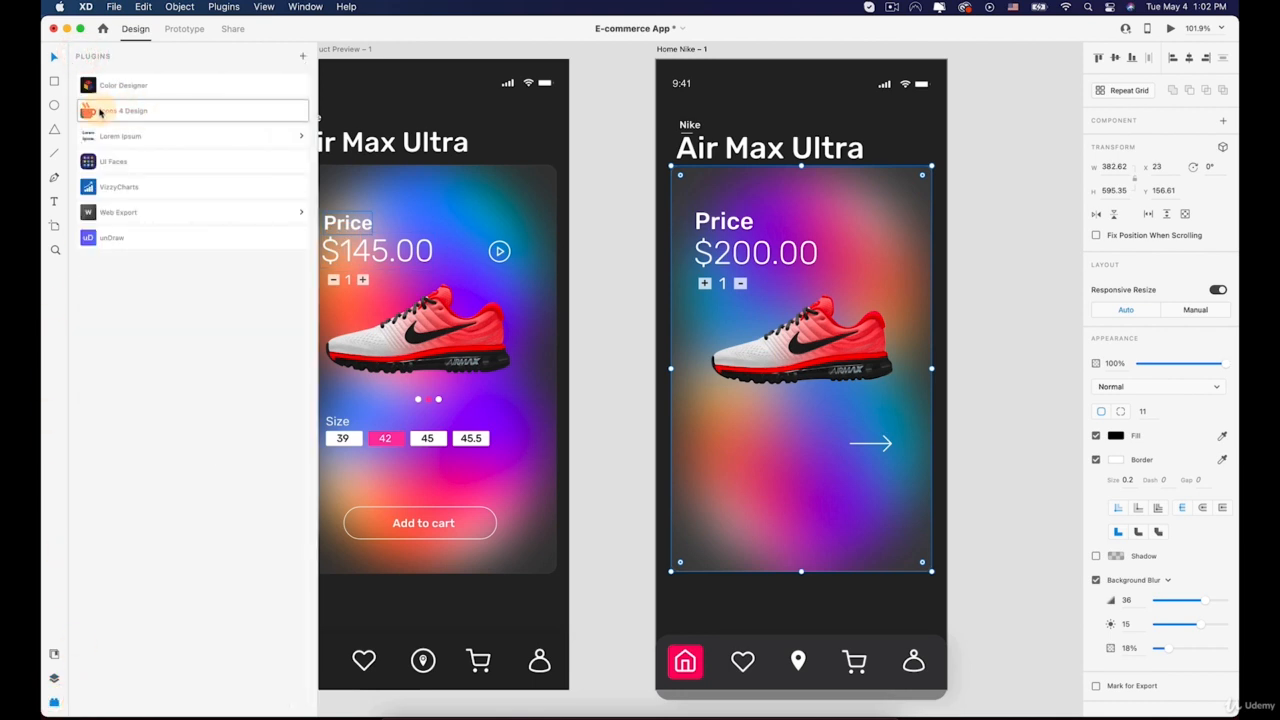
left_click(99, 112)
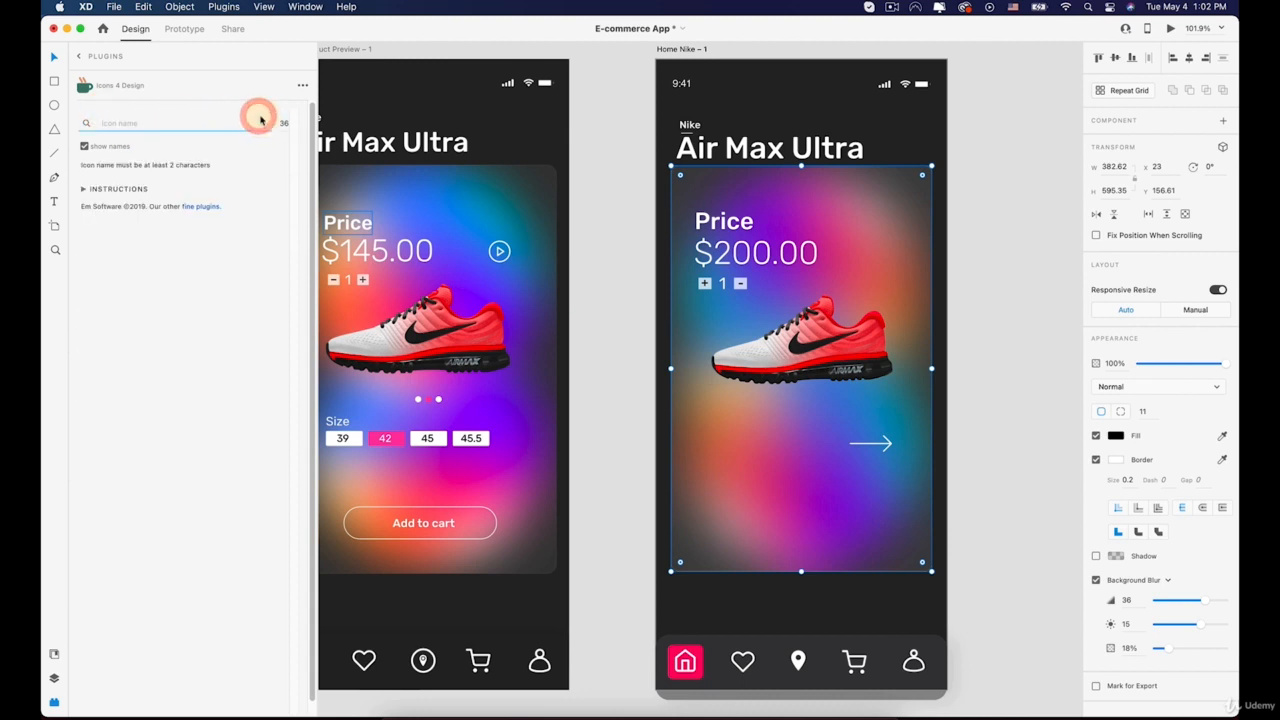
type("play")
key("Return")
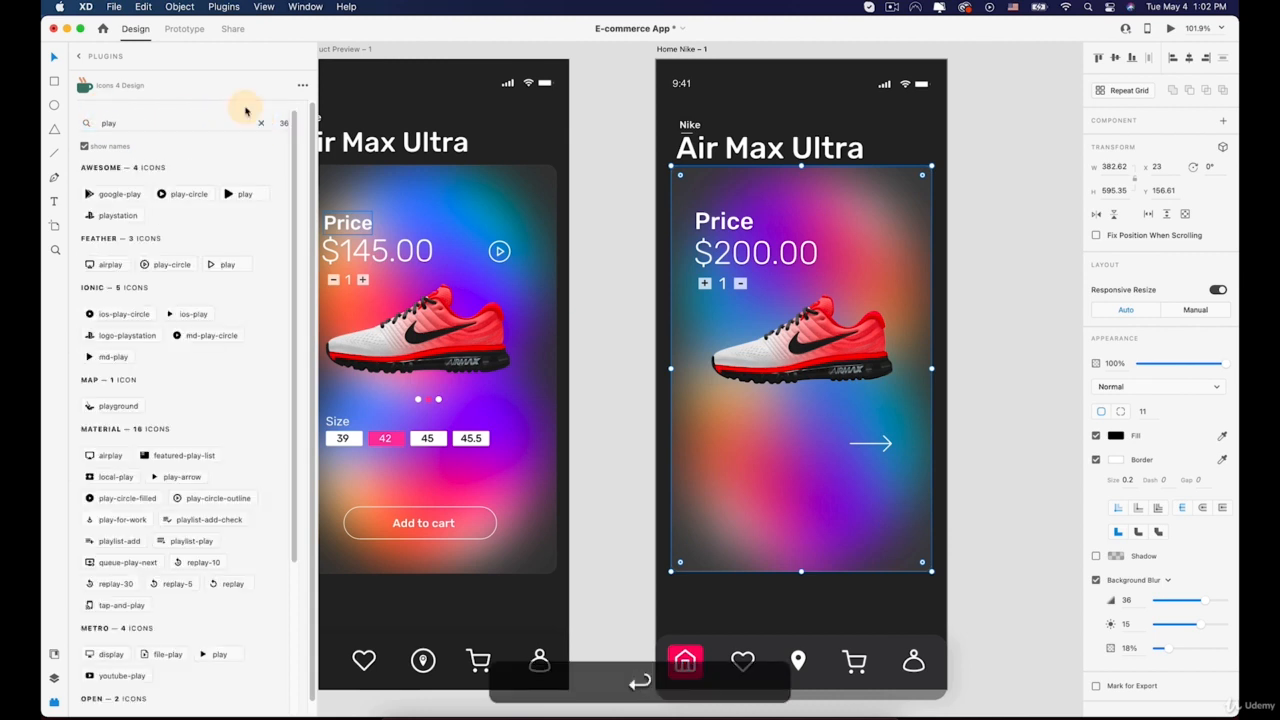
Insert the Feather play-circle icon and place it on the card to the right of the $200.00 price
left_click_drag(151, 268, 72, 228)
left_click(163, 266)
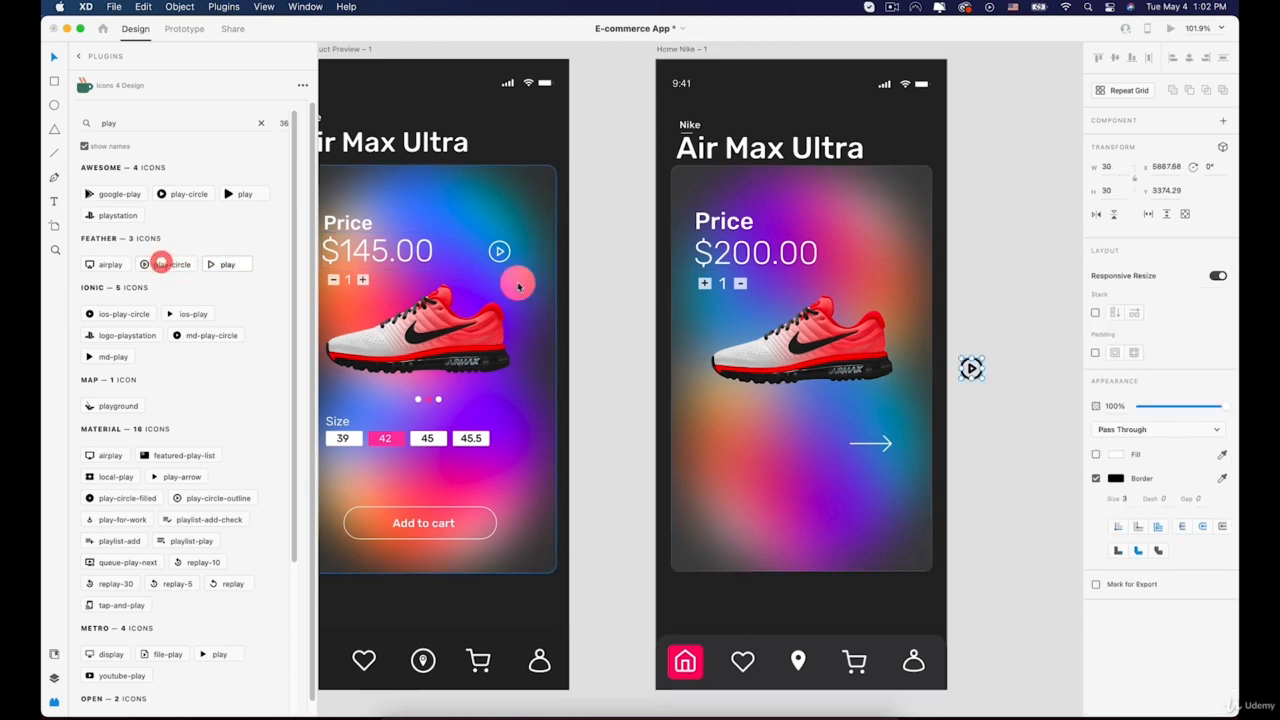
left_click_drag(978, 374, 893, 263)
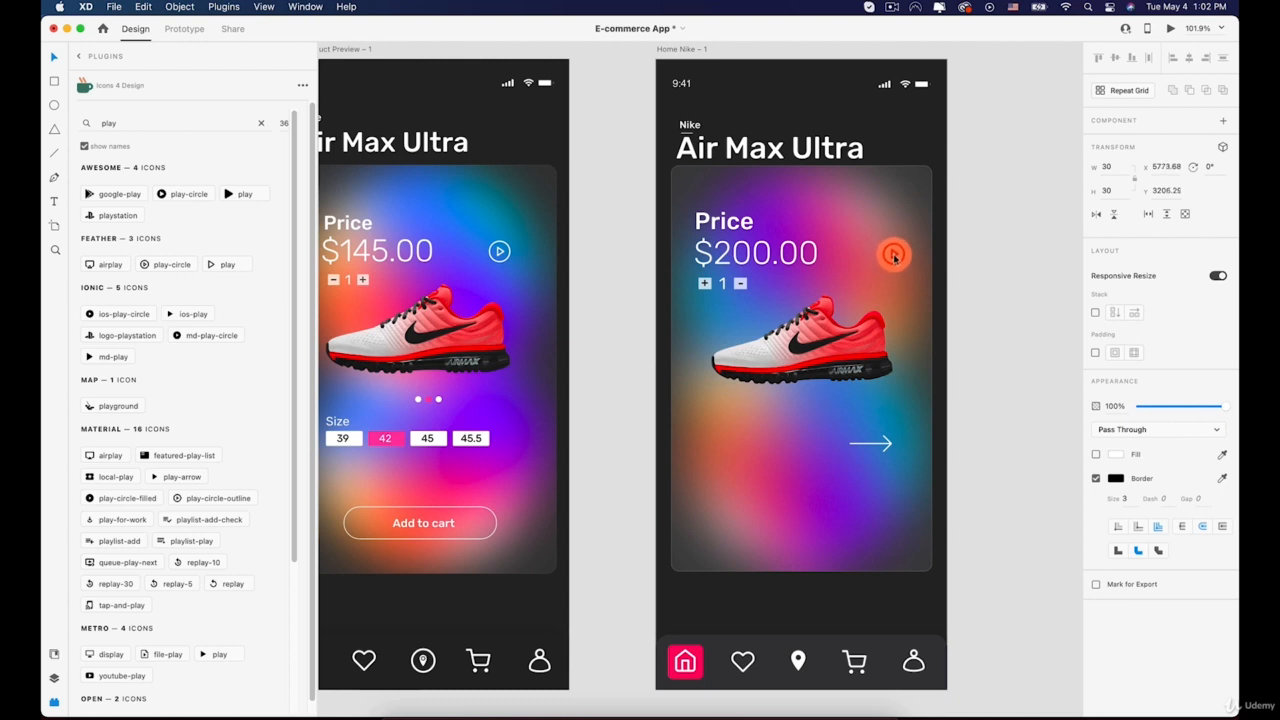
left_click_drag(894, 258, 893, 256)
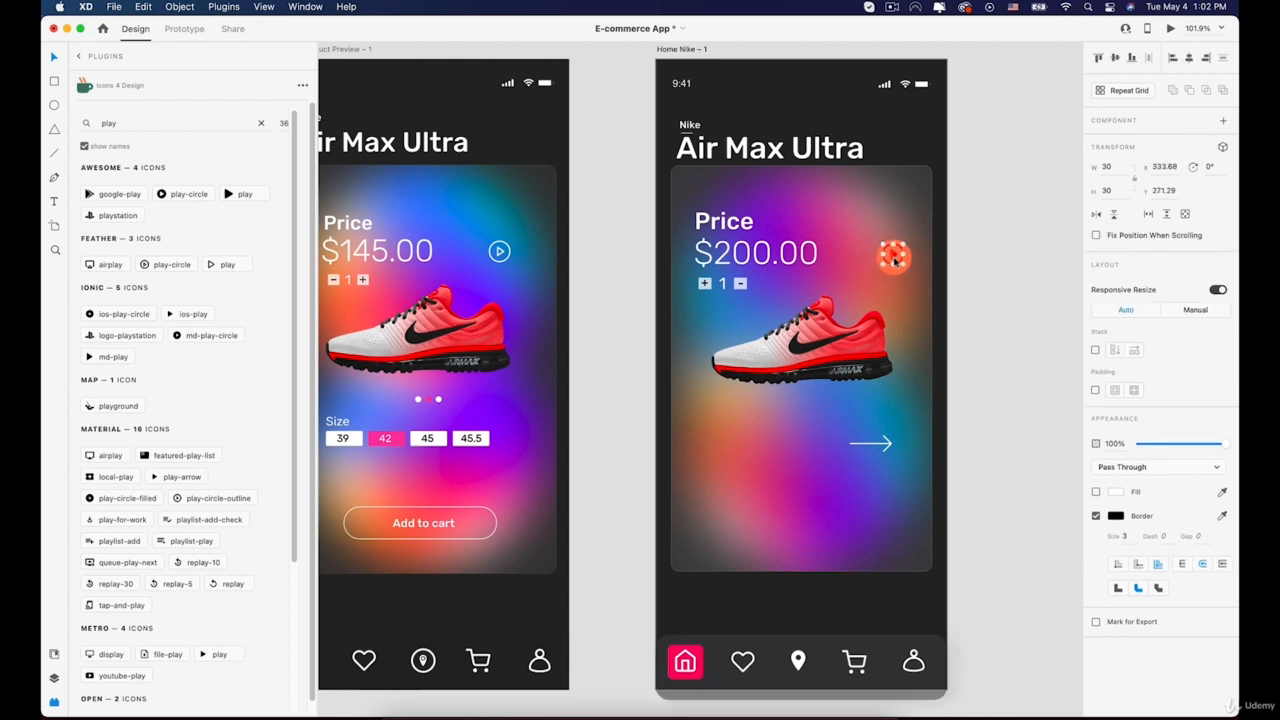
Give the play-circle icon a white #FFFFFF border with size 2
left_click(1113, 516)
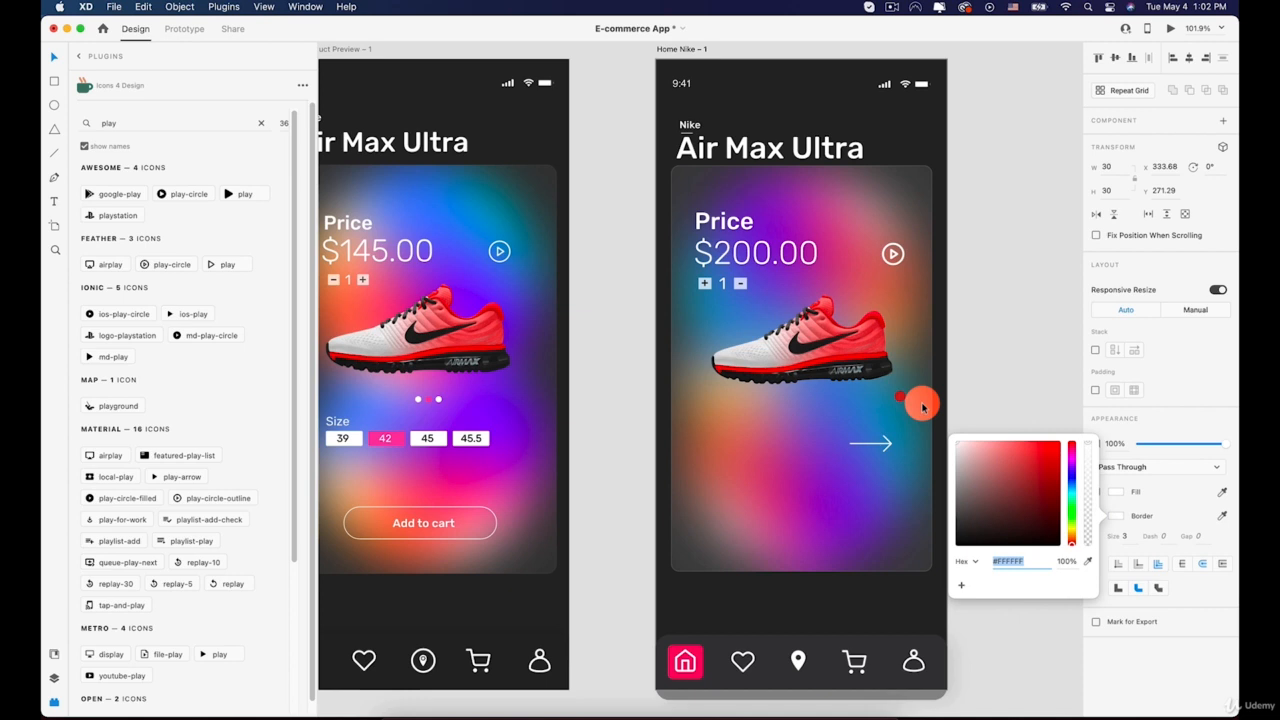
left_click(1128, 535)
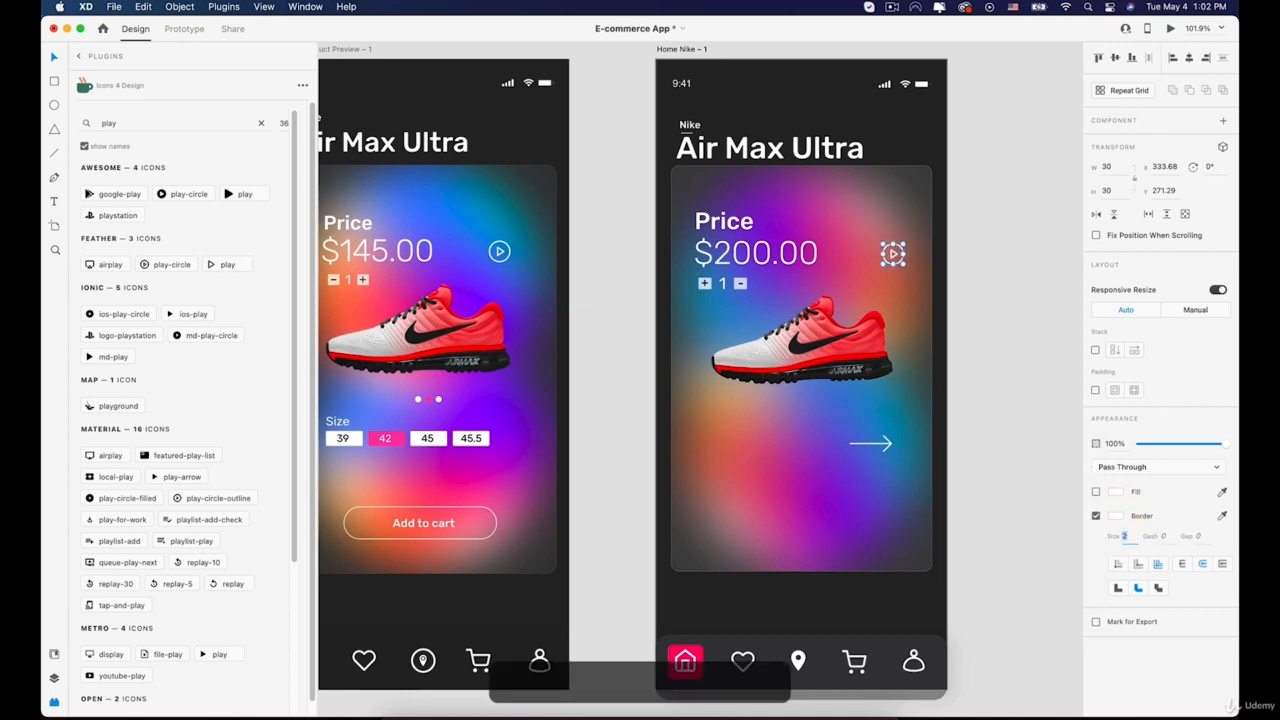
left_click(983, 383)
left_click(748, 381)
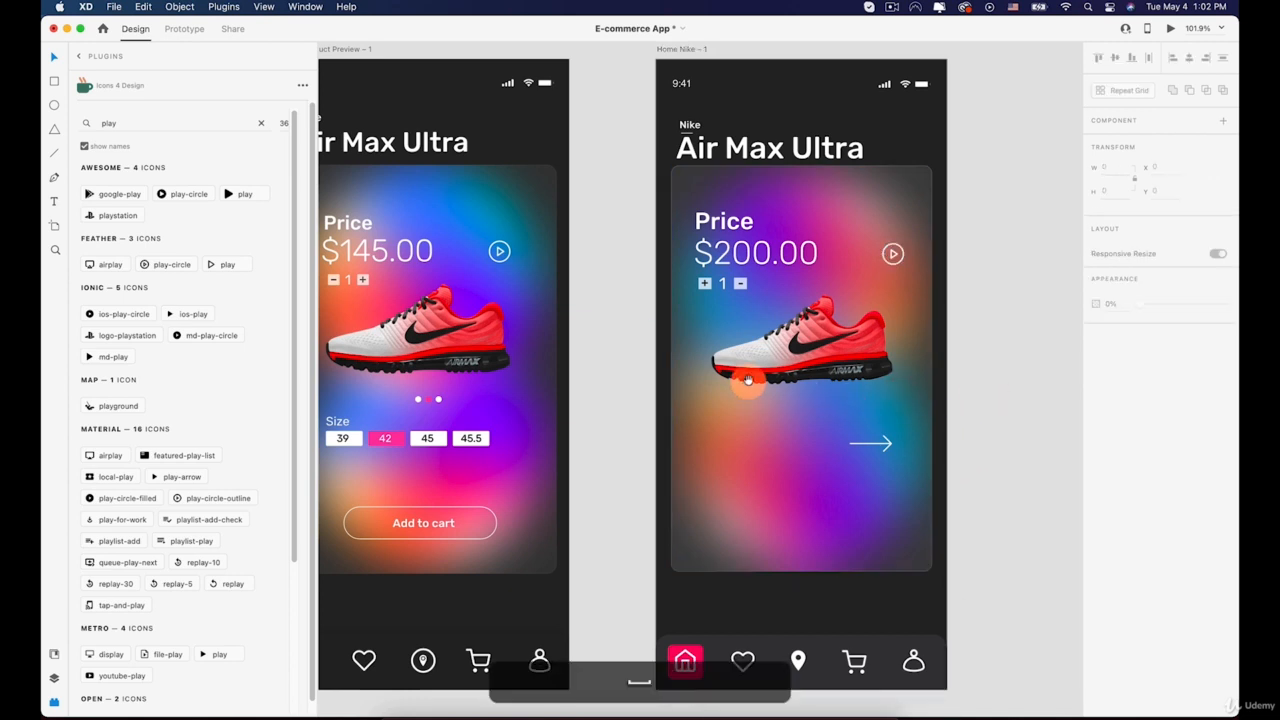
Rotate the red Air Max shoe image slightly to -1° on the $200.00 card
scroll(748, 381, "down", 3)
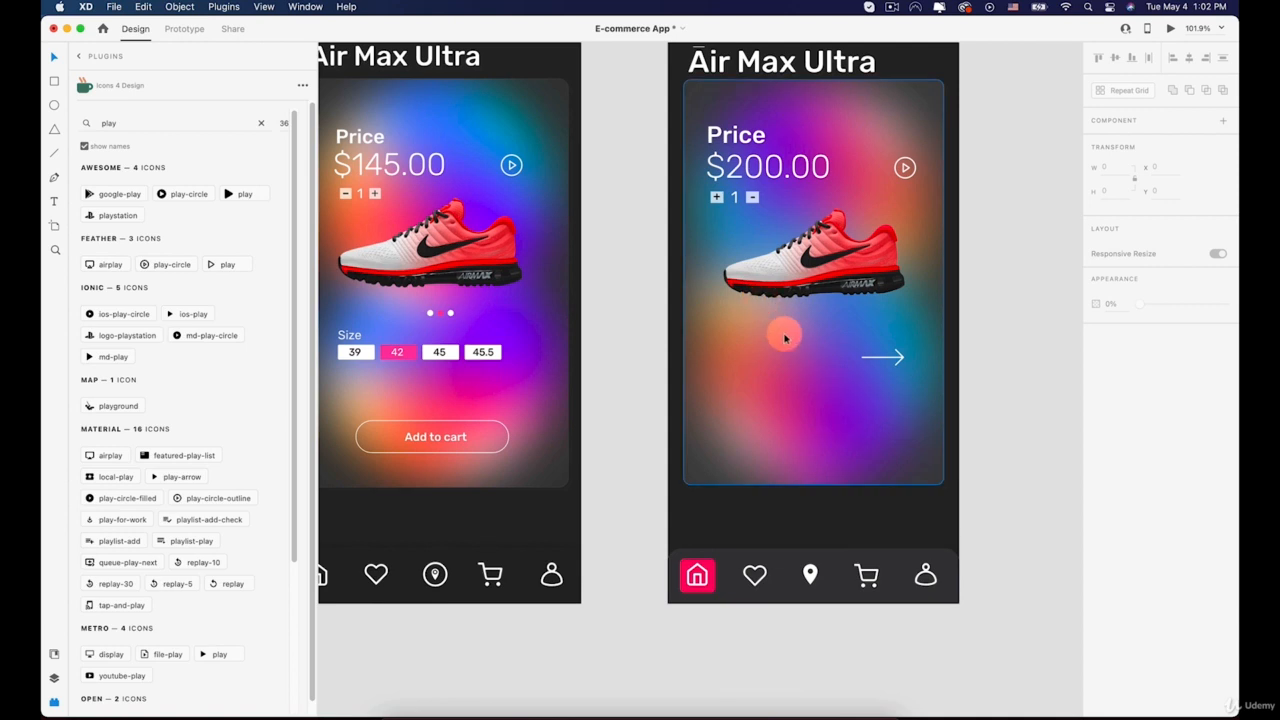
scroll(823, 323, "up", 5)
left_click(908, 264)
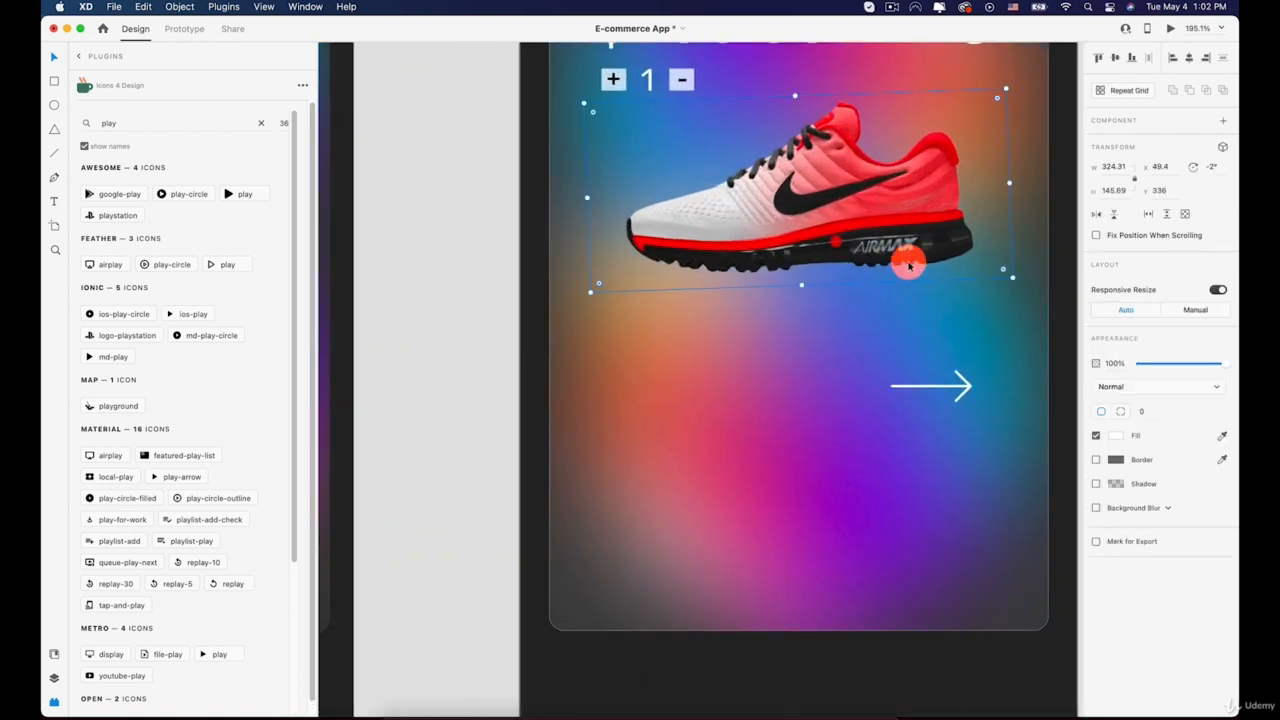
left_click_drag(1015, 277, 1015, 281)
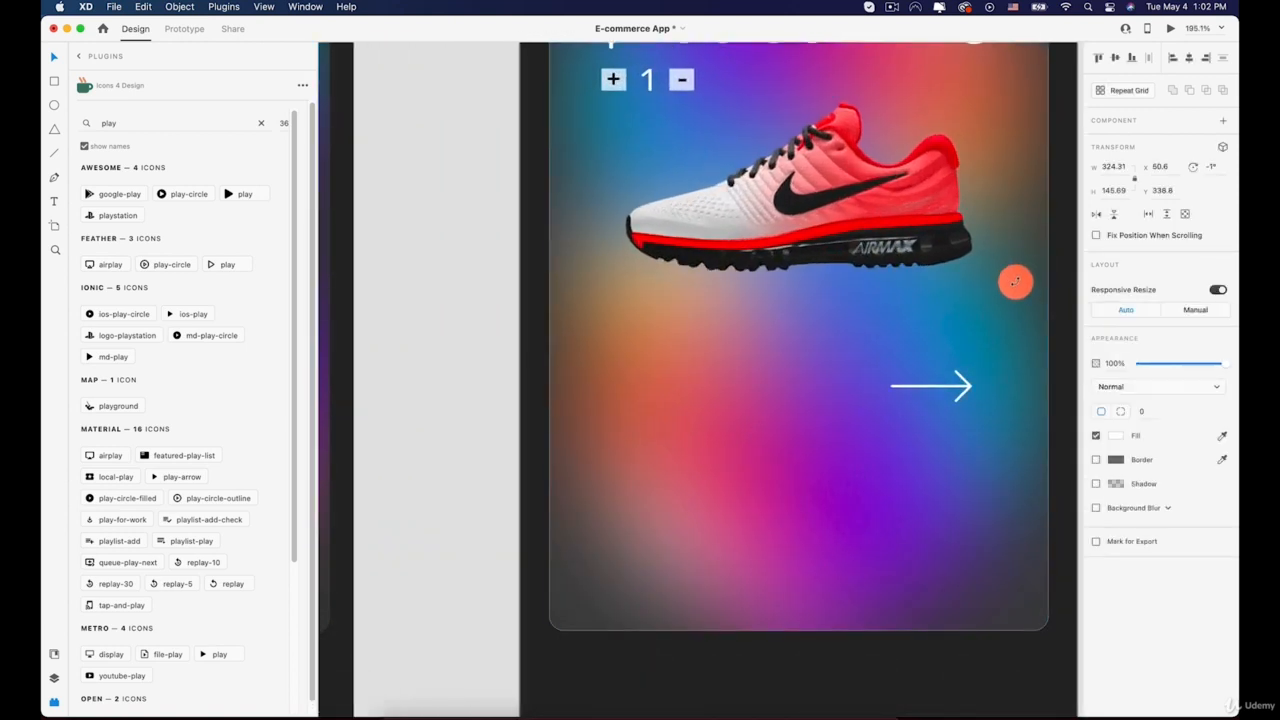
left_click(858, 352)
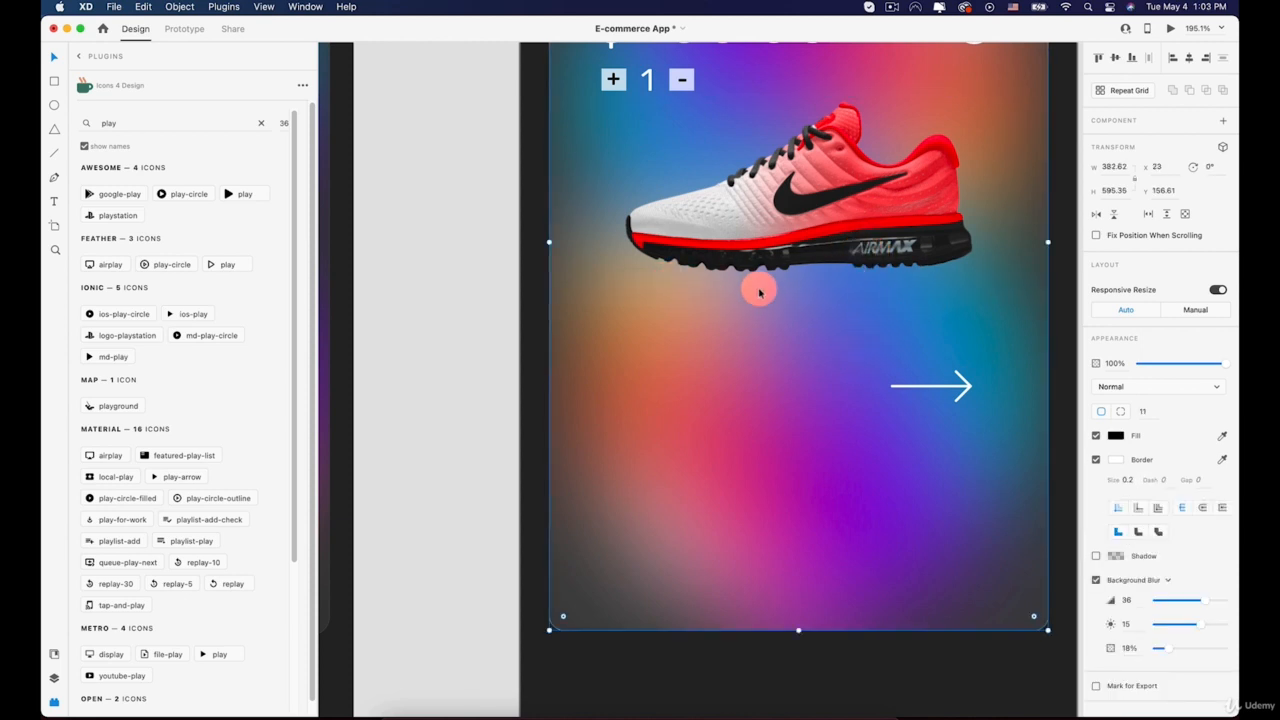
Draw a 10 by 10 white circle just below the shoe and centre it horizontally on the artboard
left_click(54, 104)
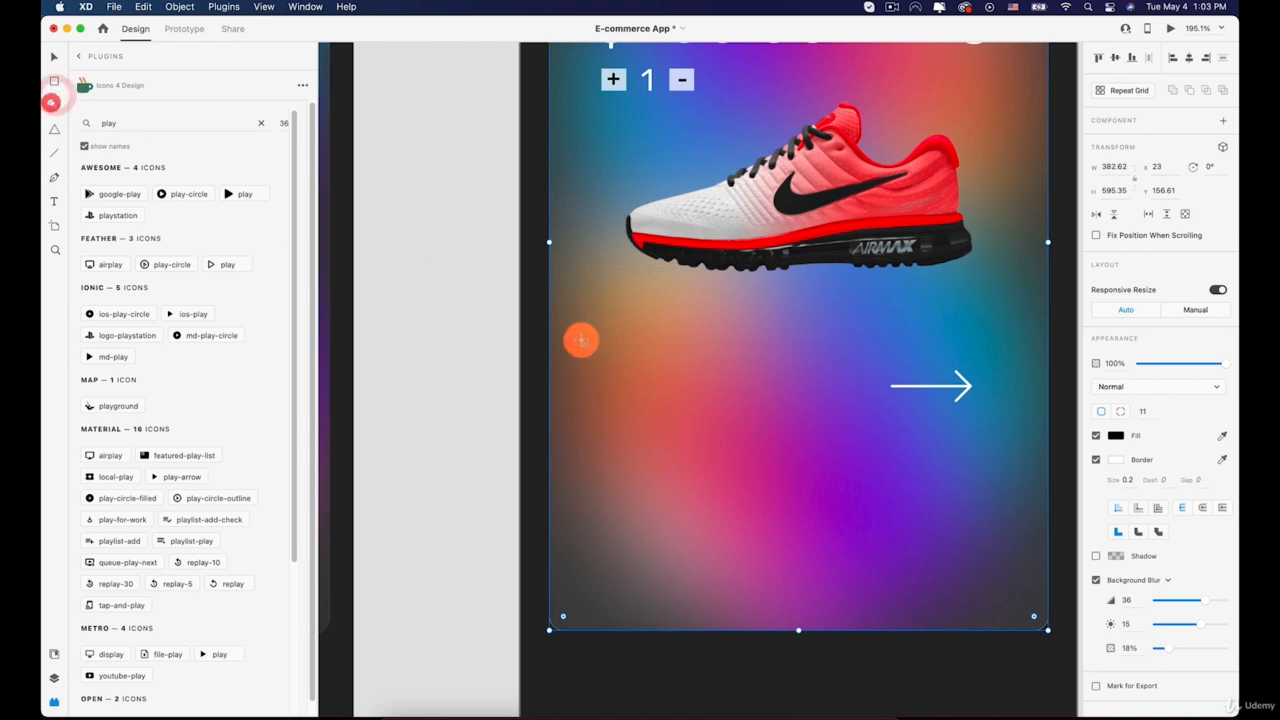
left_click_drag(721, 299, 727, 305)
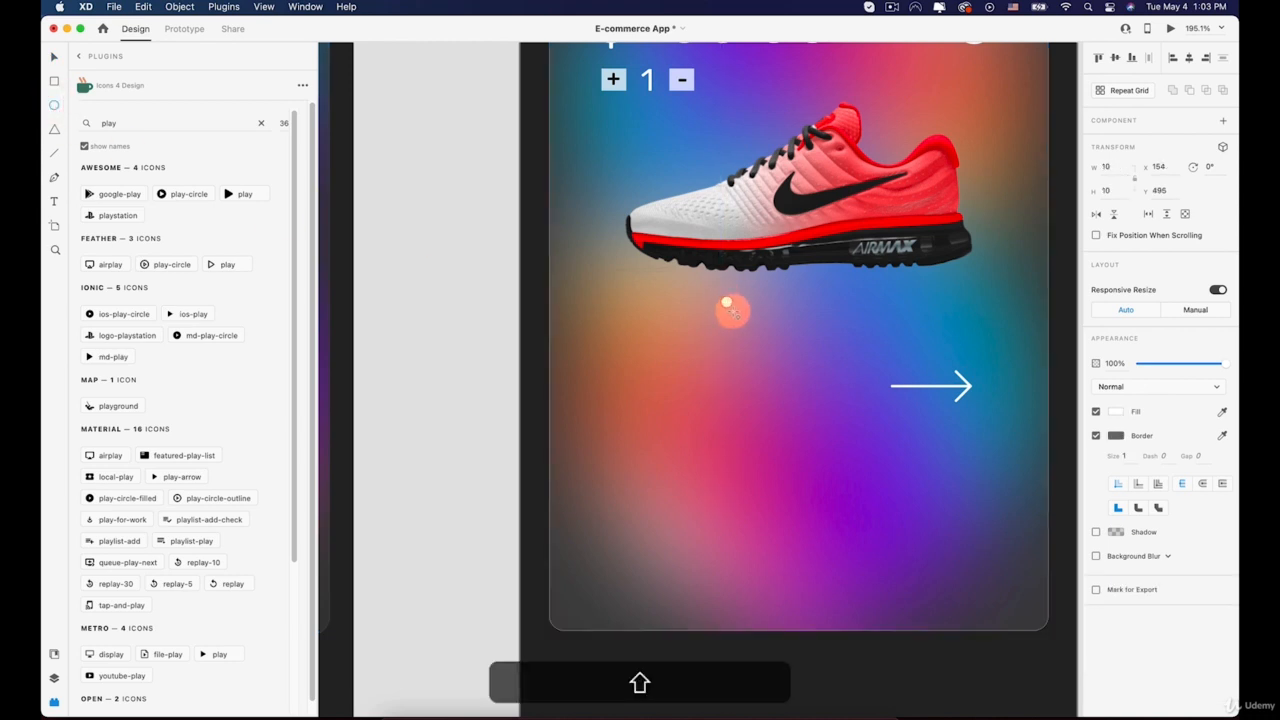
scroll(735, 312, "up", 5)
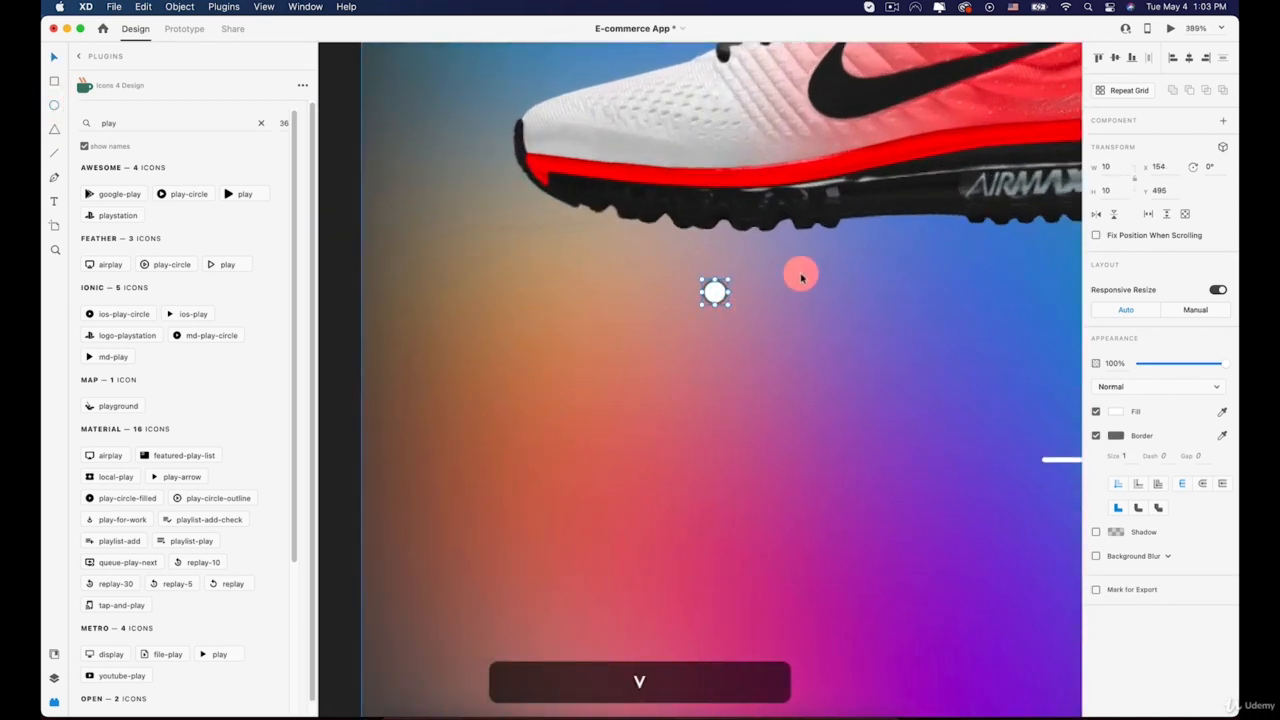
scroll(800, 271, "right", 2)
scroll(680, 186, "right", 1)
left_click_drag(563, 289, 710, 288)
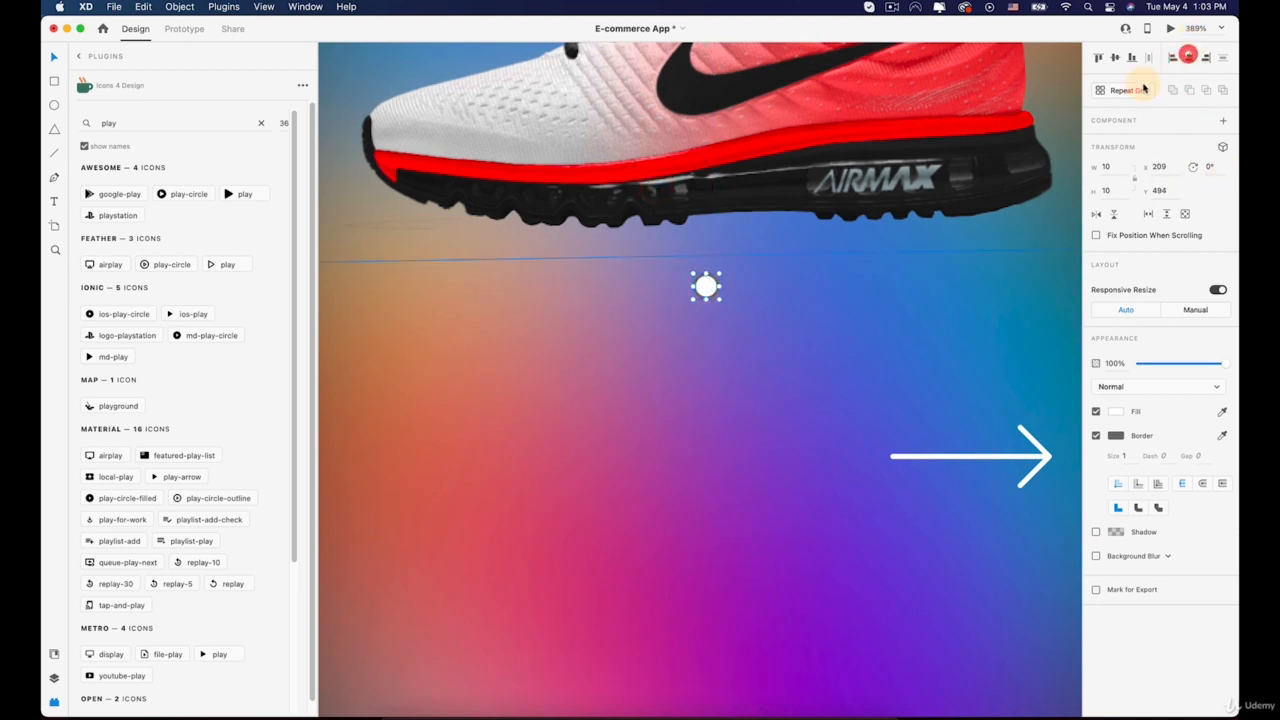
Duplicate the circle to either side to make a row of three dots and remove the borders from all of them
left_click(703, 286)
left_click_drag(706, 287, 746, 291)
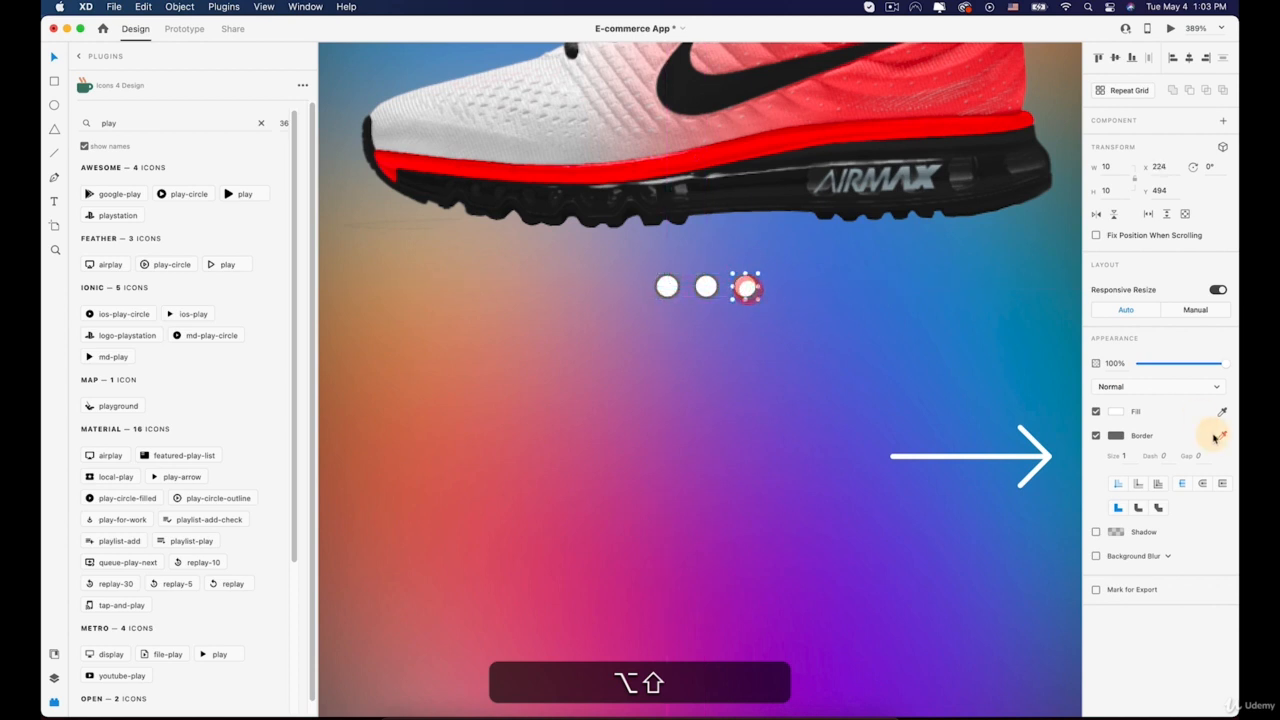
left_click(668, 287)
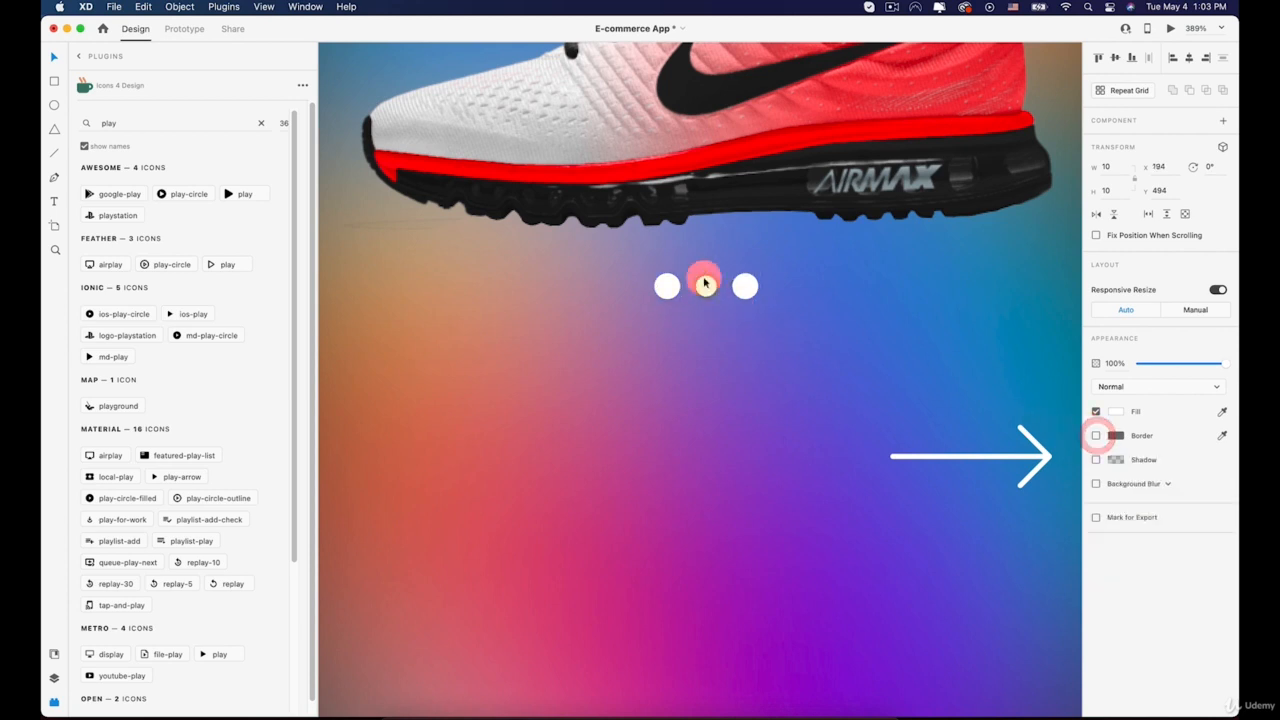
left_click(706, 286)
left_click(1096, 437)
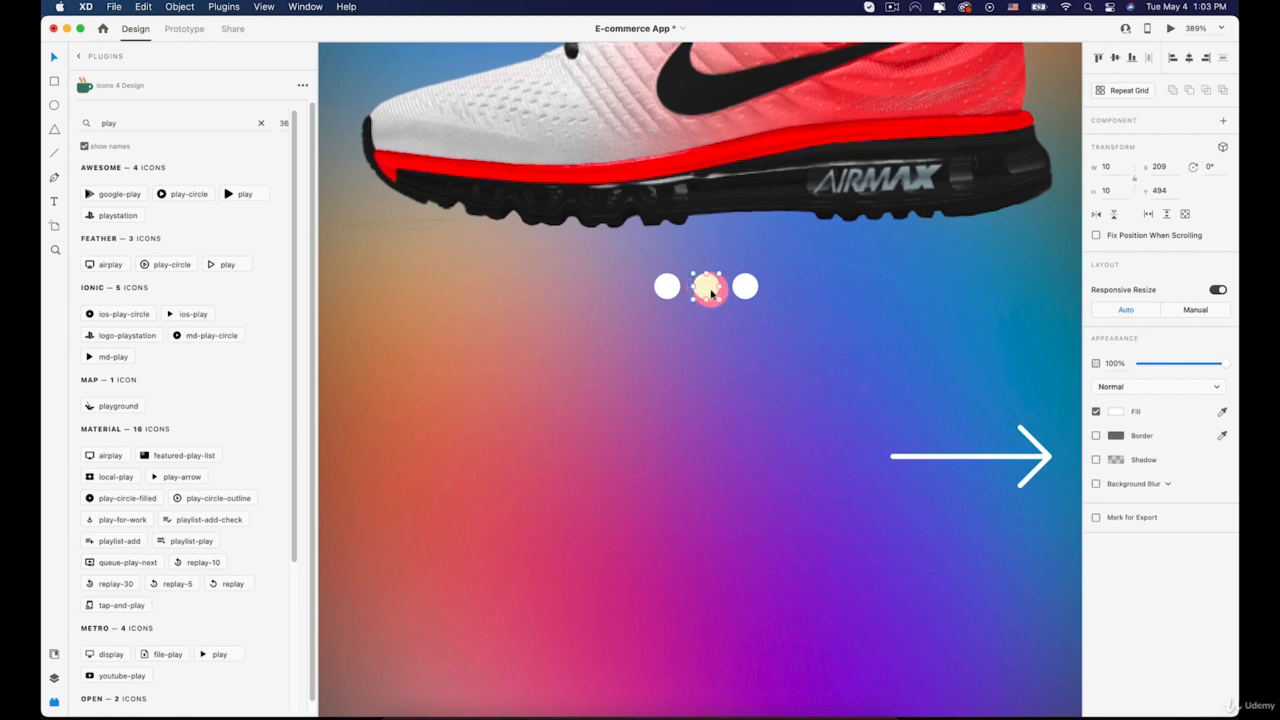
Fill the middle dot with a solid pink colour
left_click(1117, 420)
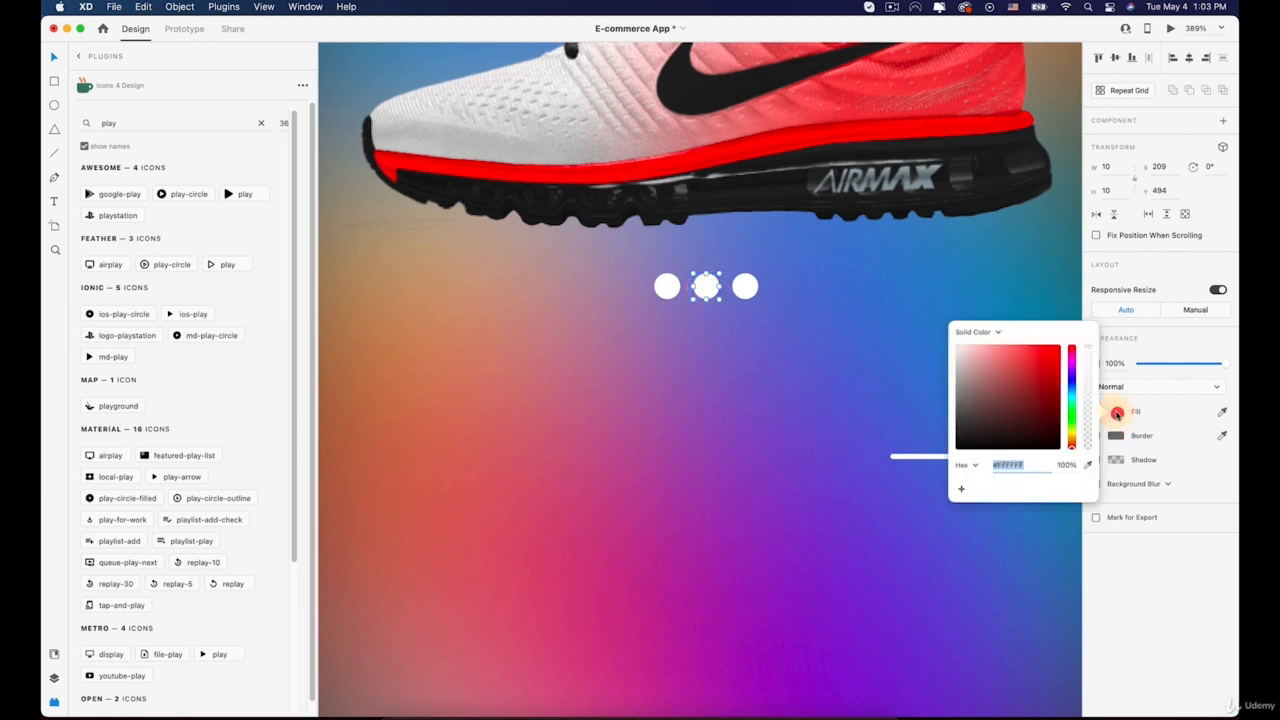
left_click(1051, 346)
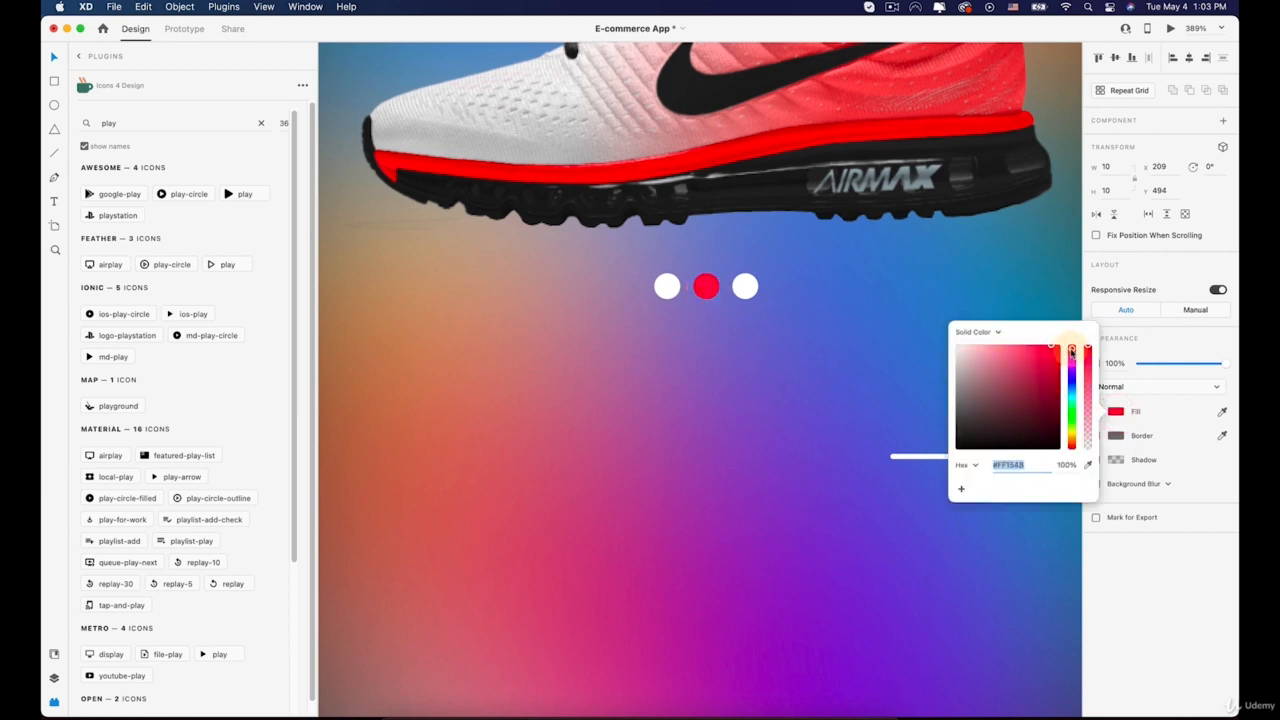
mouse_move(1059, 350)
left_mouse_down()
mouse_move(1026, 348)
mouse_move(1041, 354)
left_mouse_up()
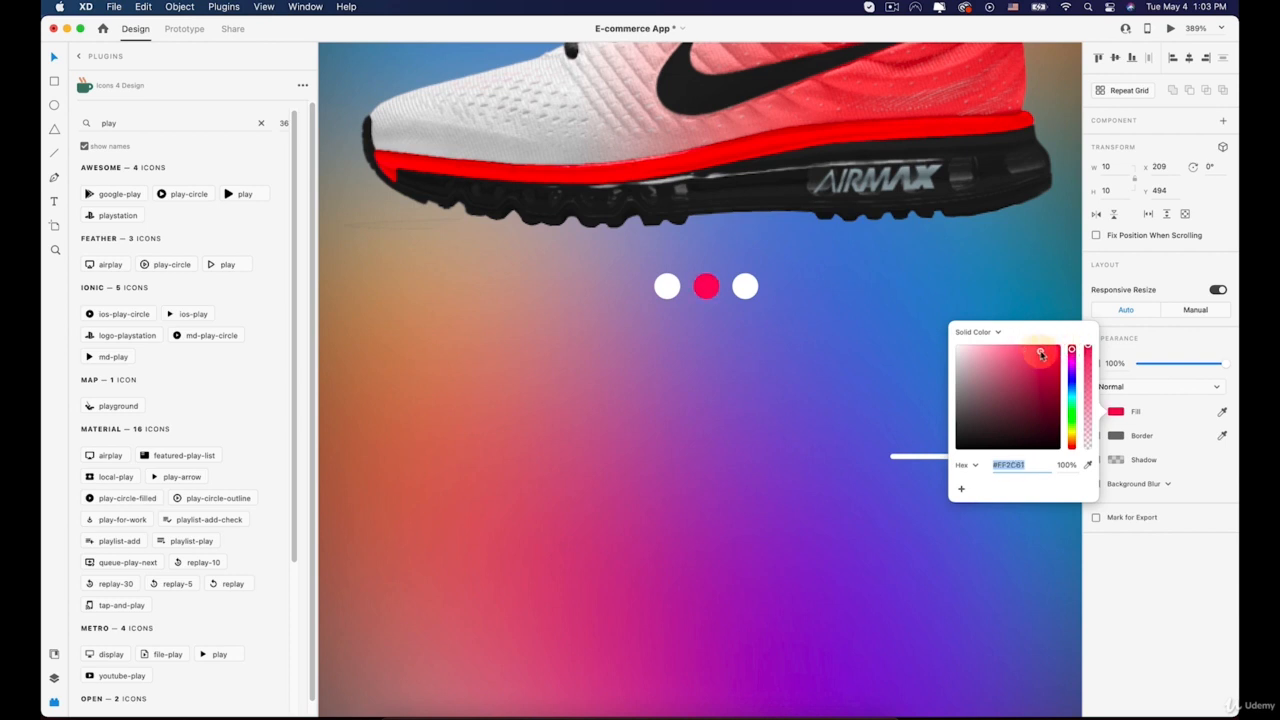
left_click(790, 353)
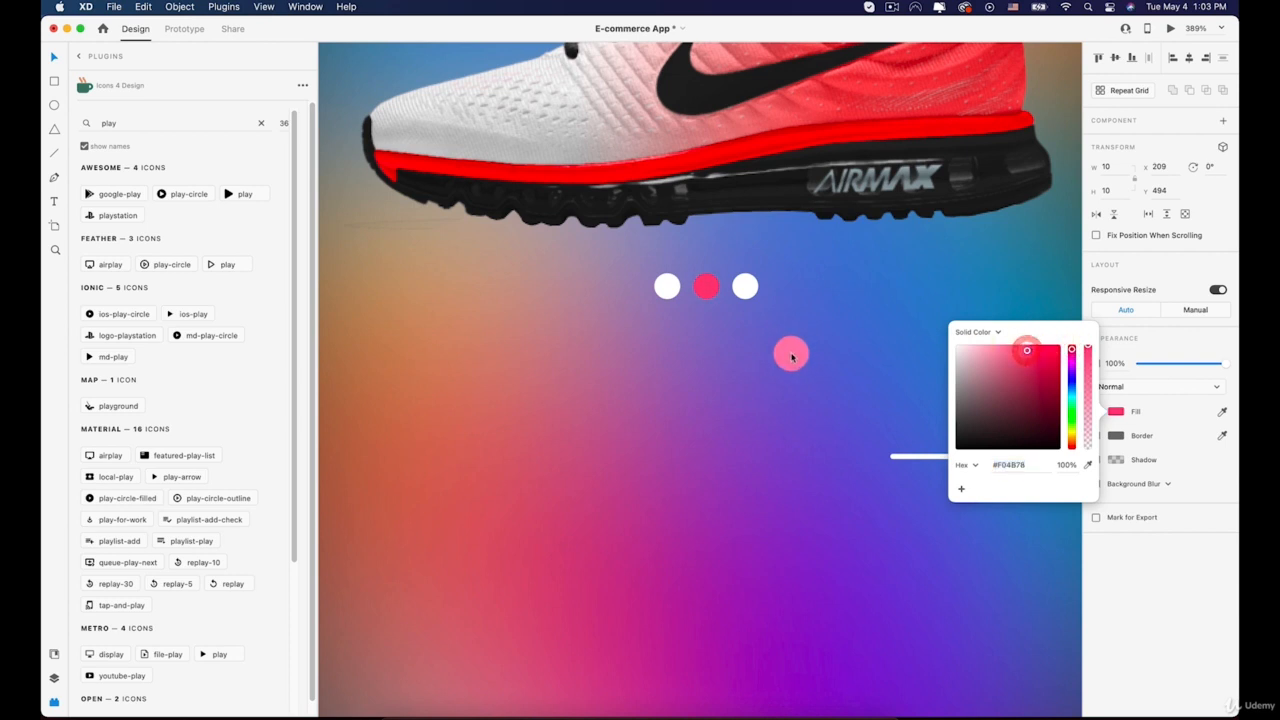
Shift the first dot slightly outward and distribute the three dots evenly in the horizontal direction
left_click_drag(664, 288, 657, 288)
left_click(706, 288)
left_click(748, 289, "shift")
left_click(659, 288, "shift")
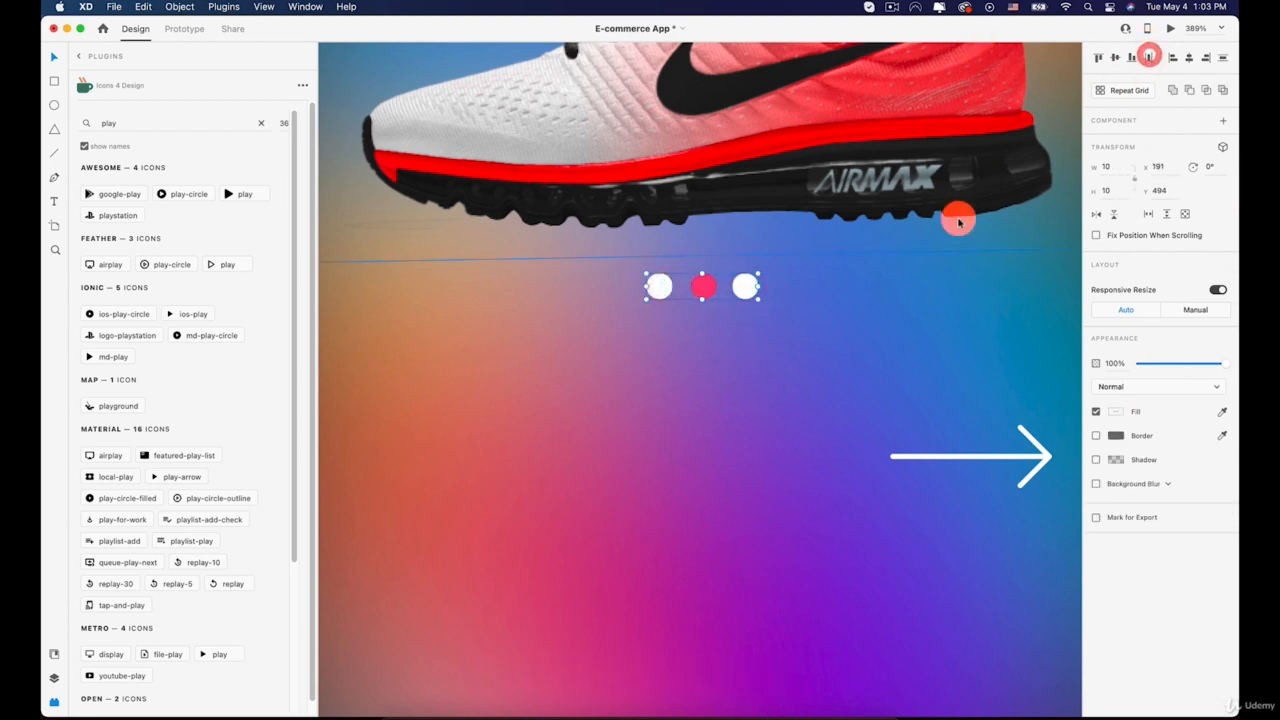
left_click(914, 297)
Shrink the three dots to 7 by 7 and tighten them into an evenly spaced row
scroll(915, 298, "down", 10)
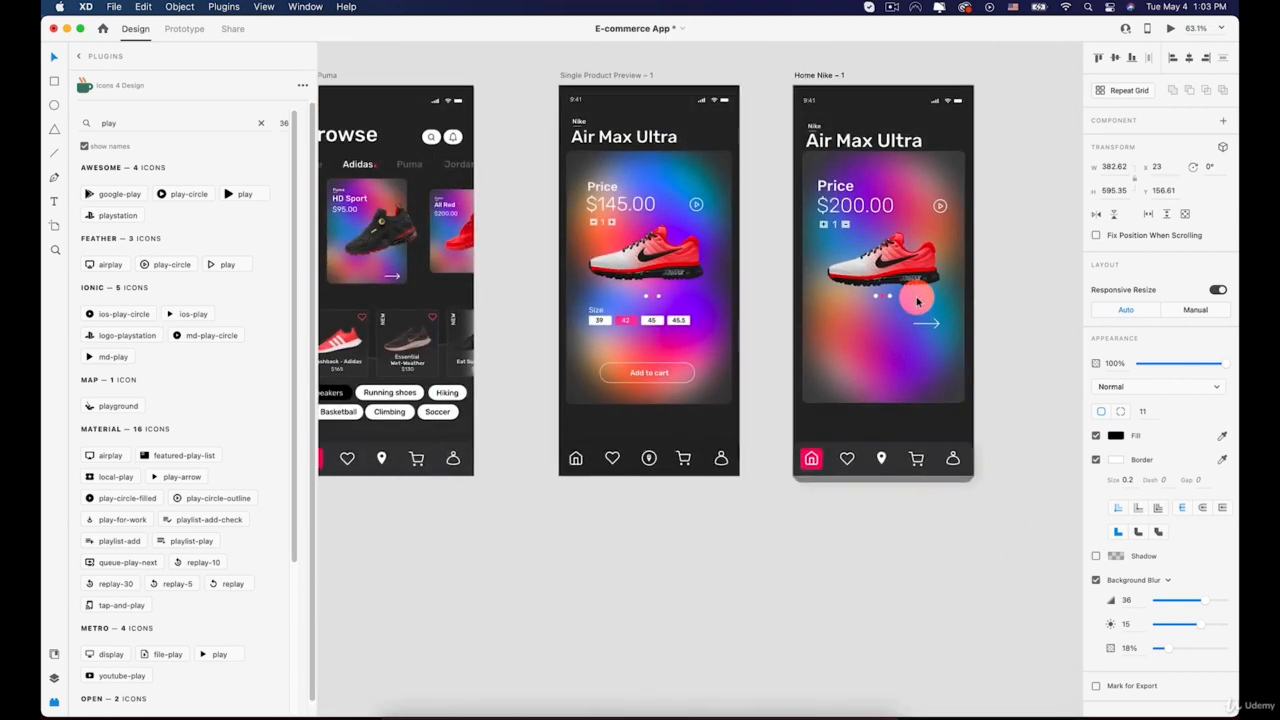
scroll(917, 300, "up", 10)
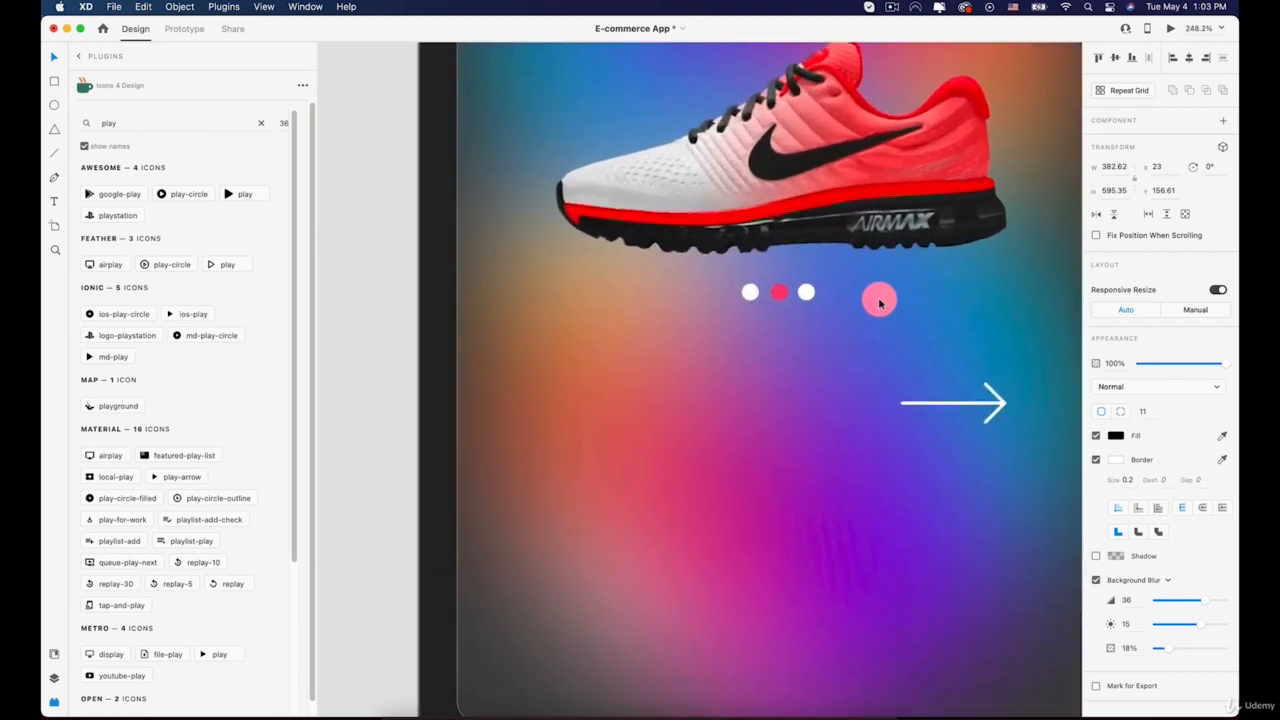
left_click(755, 292)
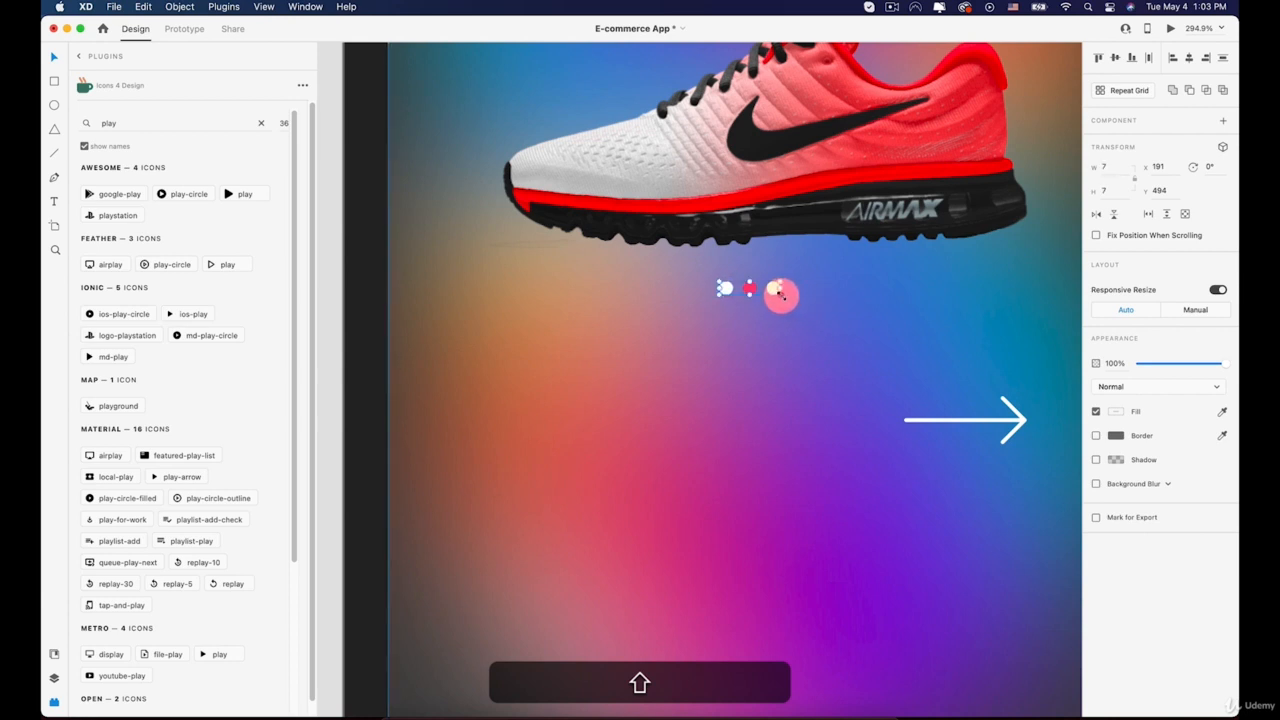
left_click(802, 293)
left_click_drag(778, 292, 782, 289)
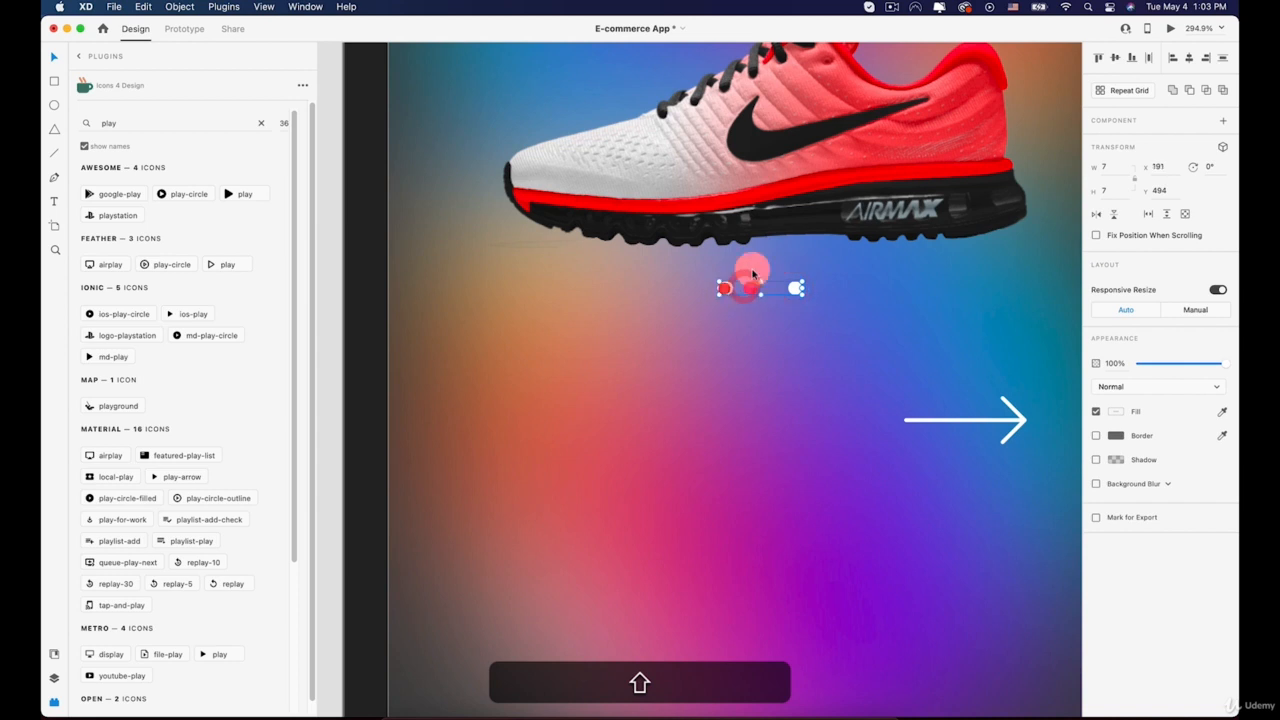
left_click(792, 288)
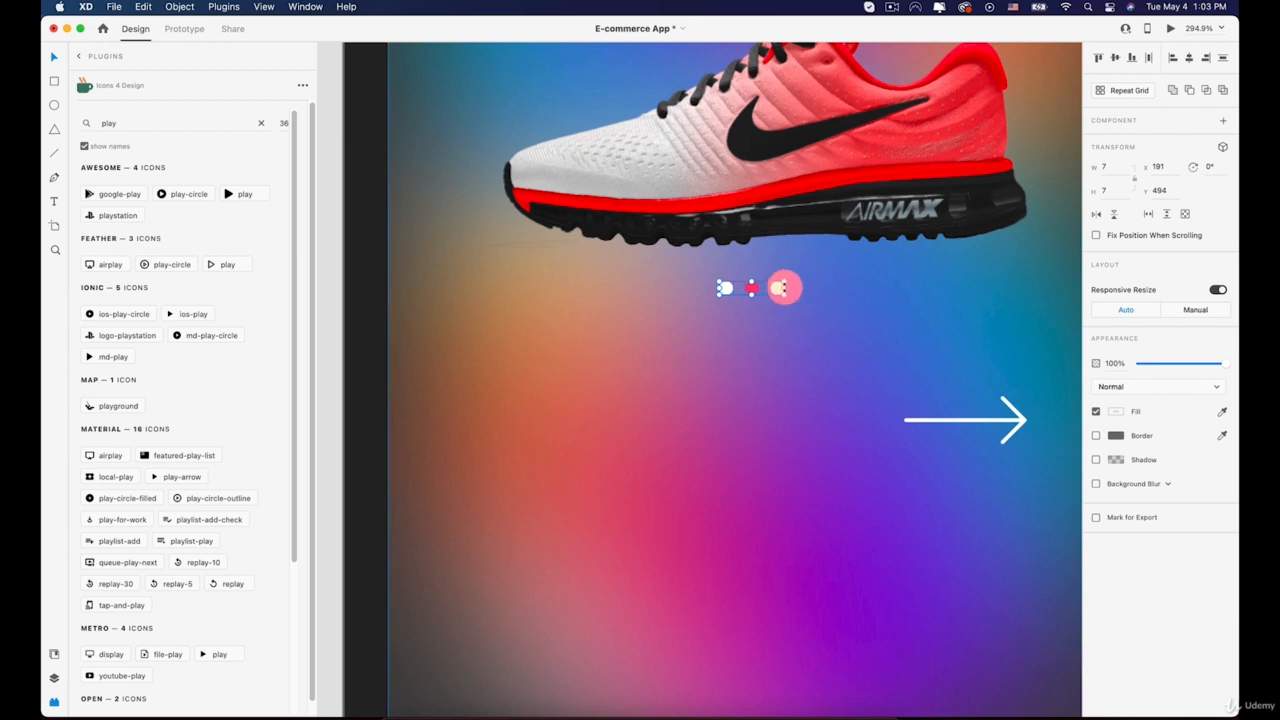
Group the three dots and centre the group horizontally on the artboard
right_click(780, 288)
left_click(800, 426)
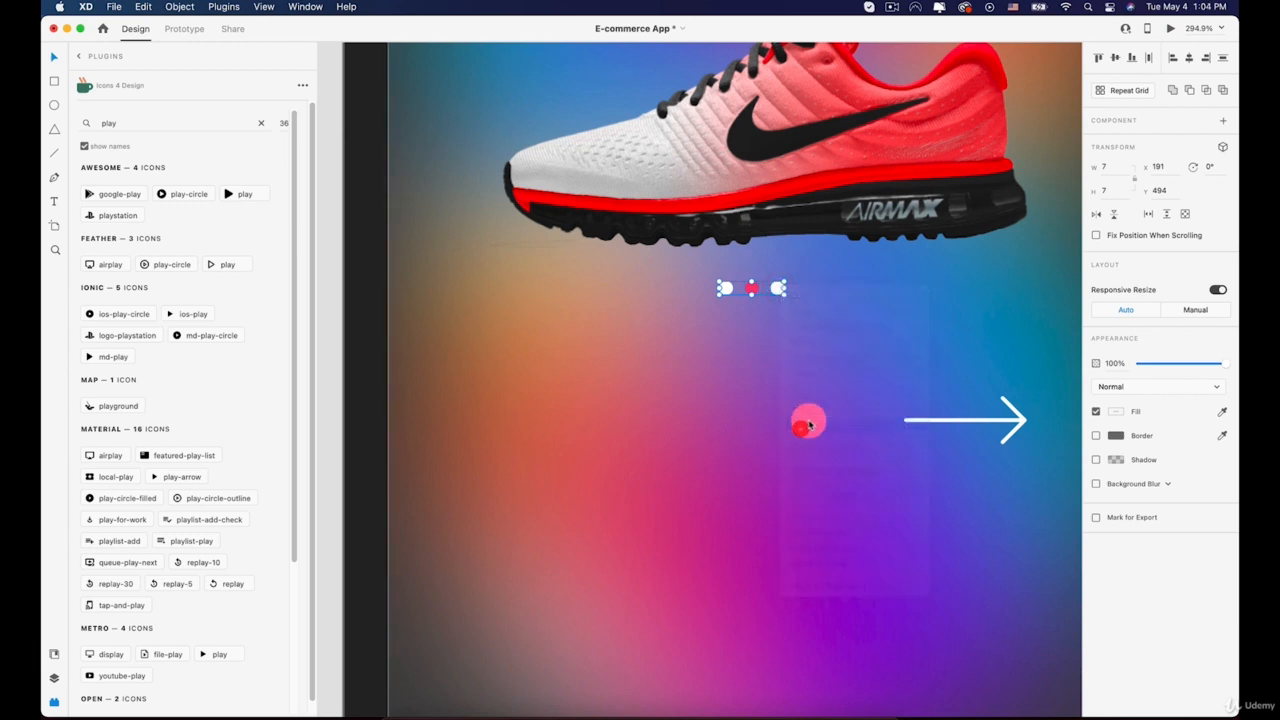
left_click(1193, 63)
left_click(971, 297)
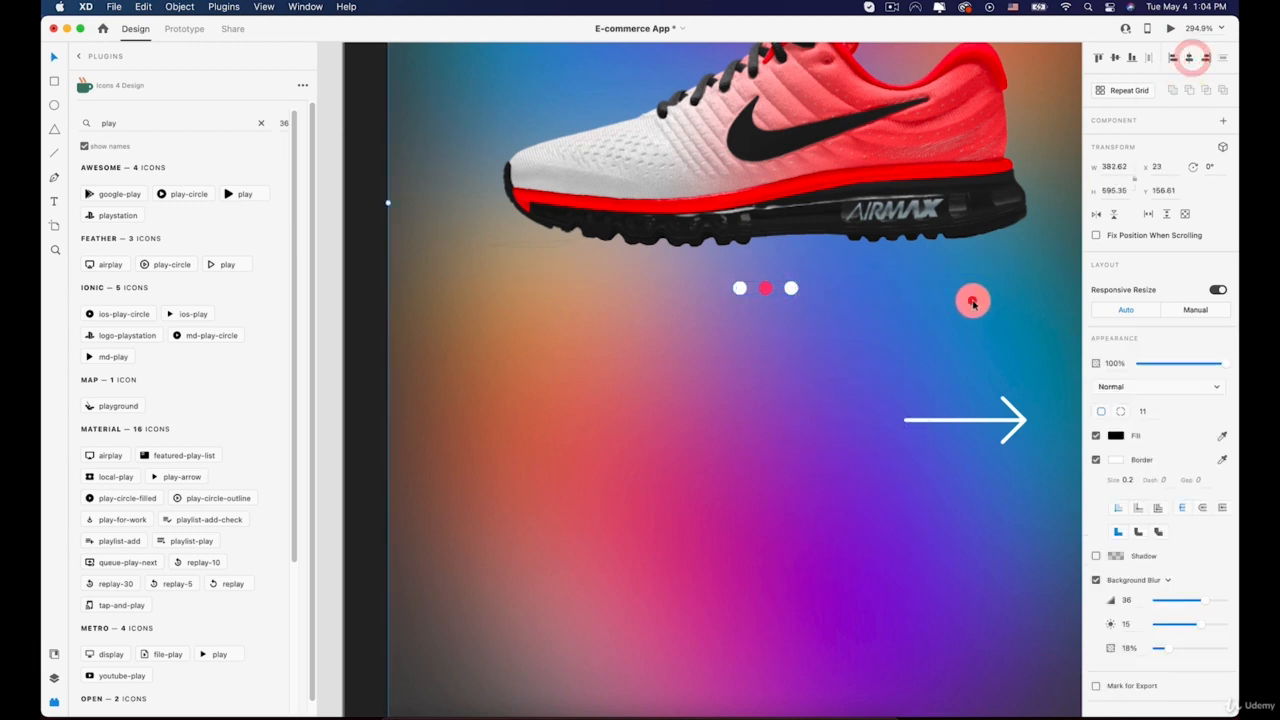
Scale the dot group up proportionally to about 36 wide, undoing the first resize attempt
scroll(971, 297, "down", 5)
scroll(975, 305, "down", 2)
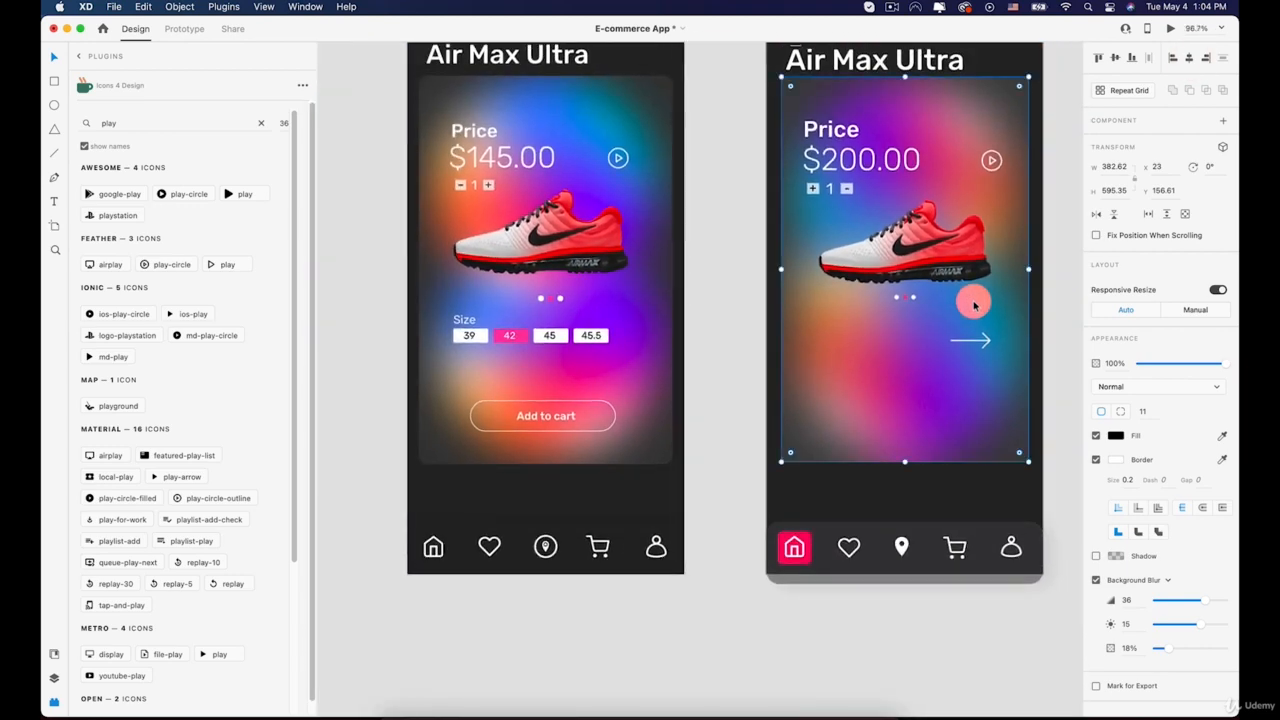
scroll(960, 305, "up", 4)
left_click(913, 297)
scroll(913, 297, "up", 4)
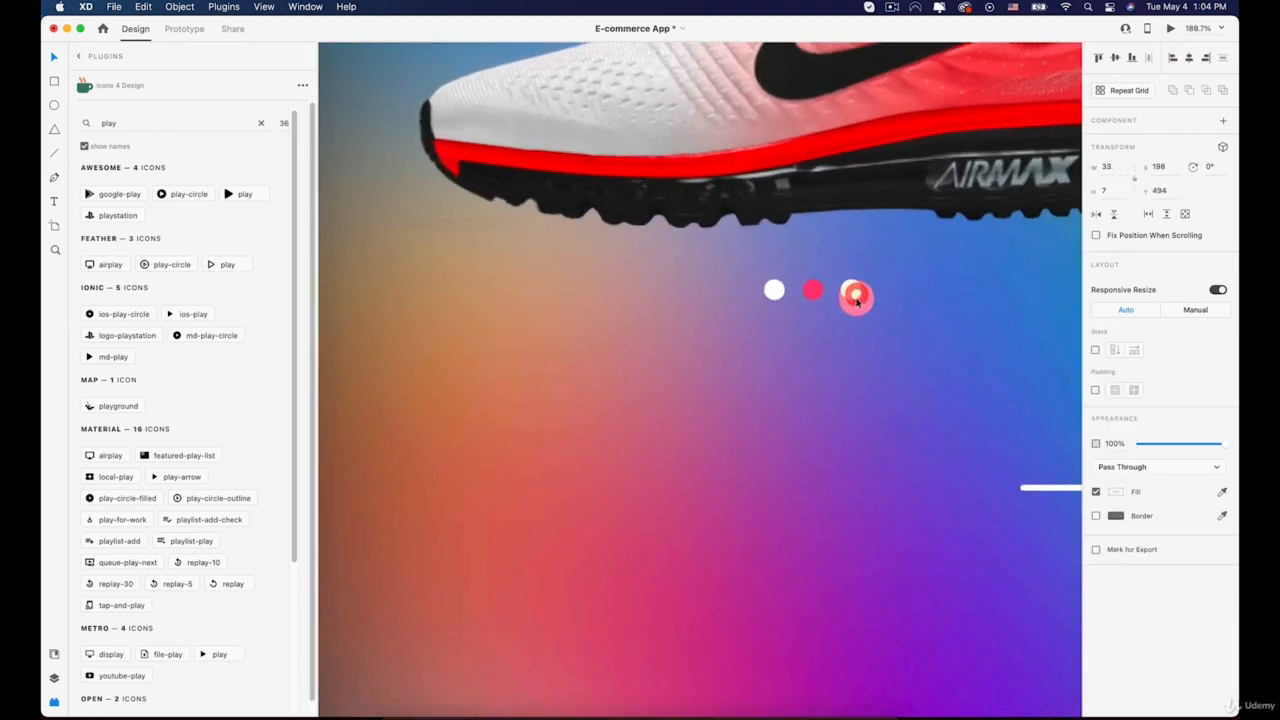
left_click_drag(859, 298, 868, 309)
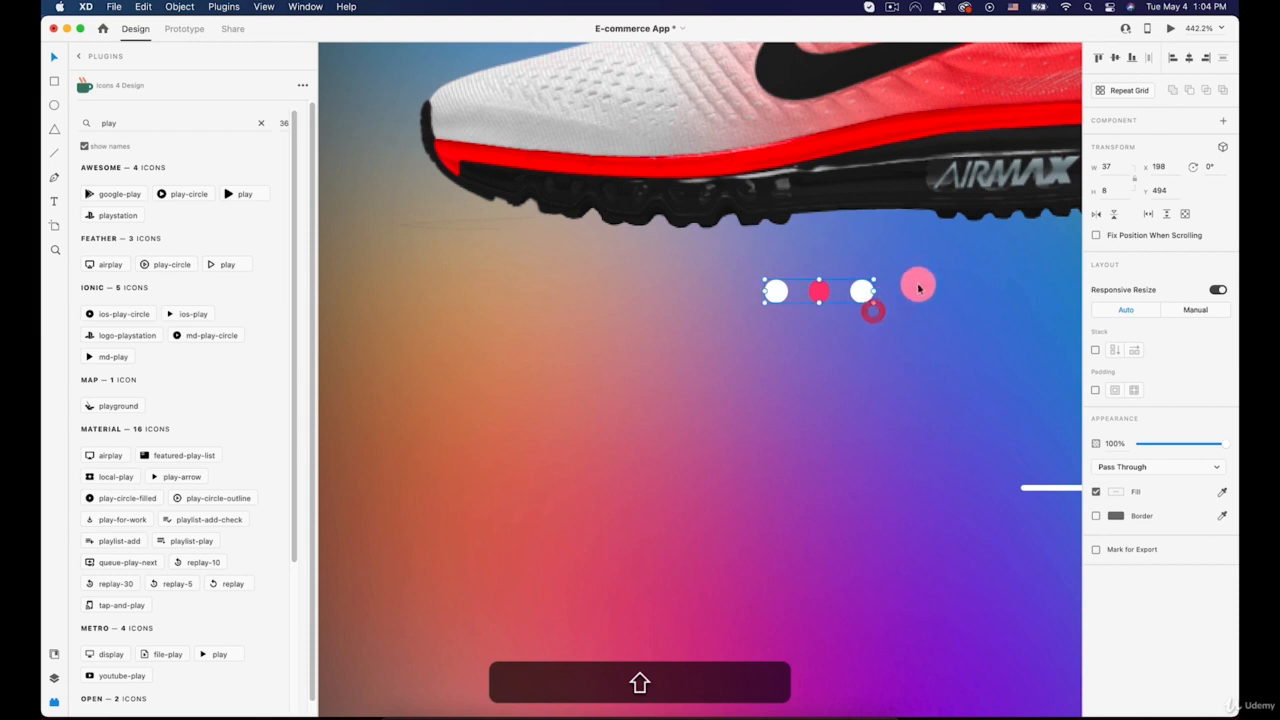
key("super+z")
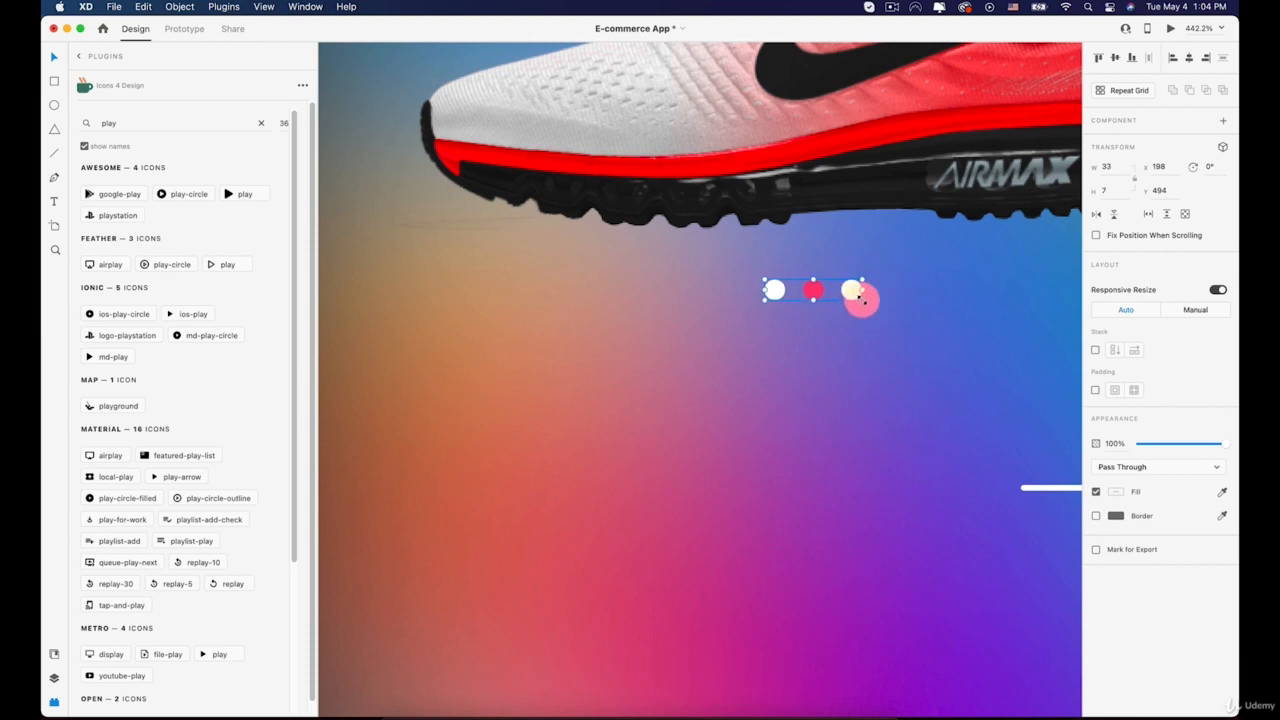
mouse_move(859, 298)
left_mouse_down()
mouse_move(885, 328)
mouse_move(869, 318)
left_mouse_up()
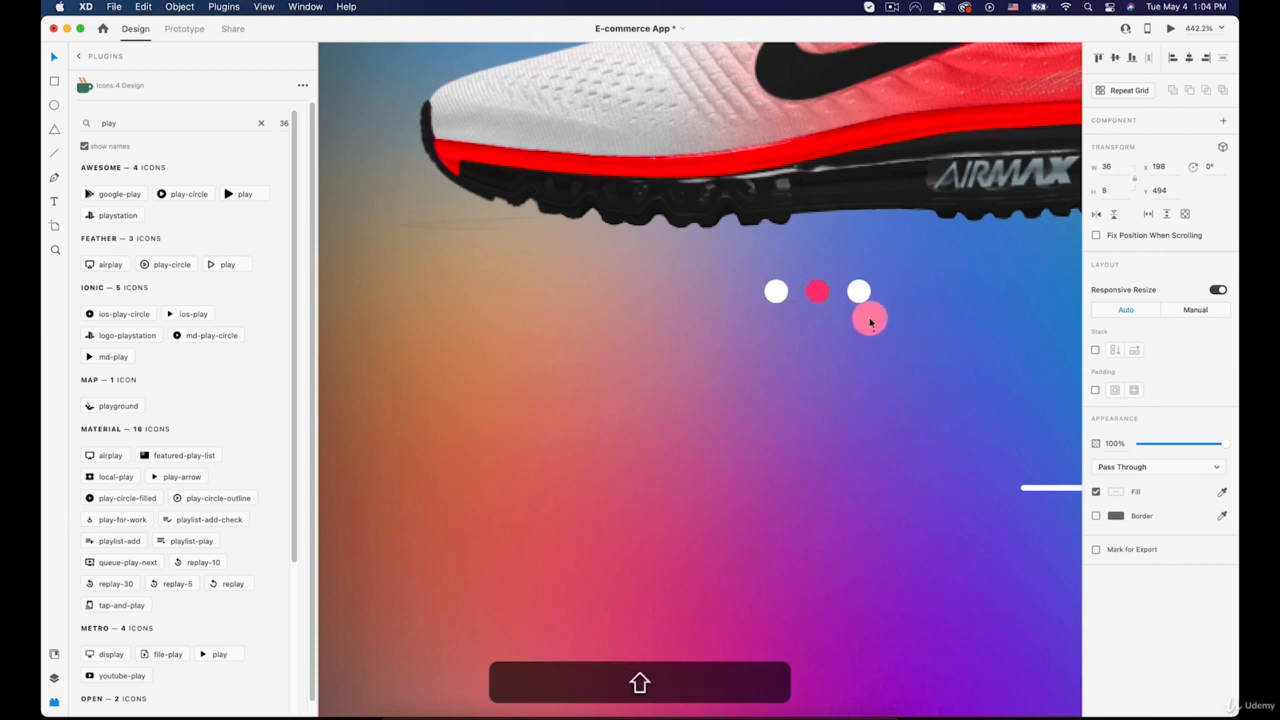
scroll(861, 340, "down", 10)
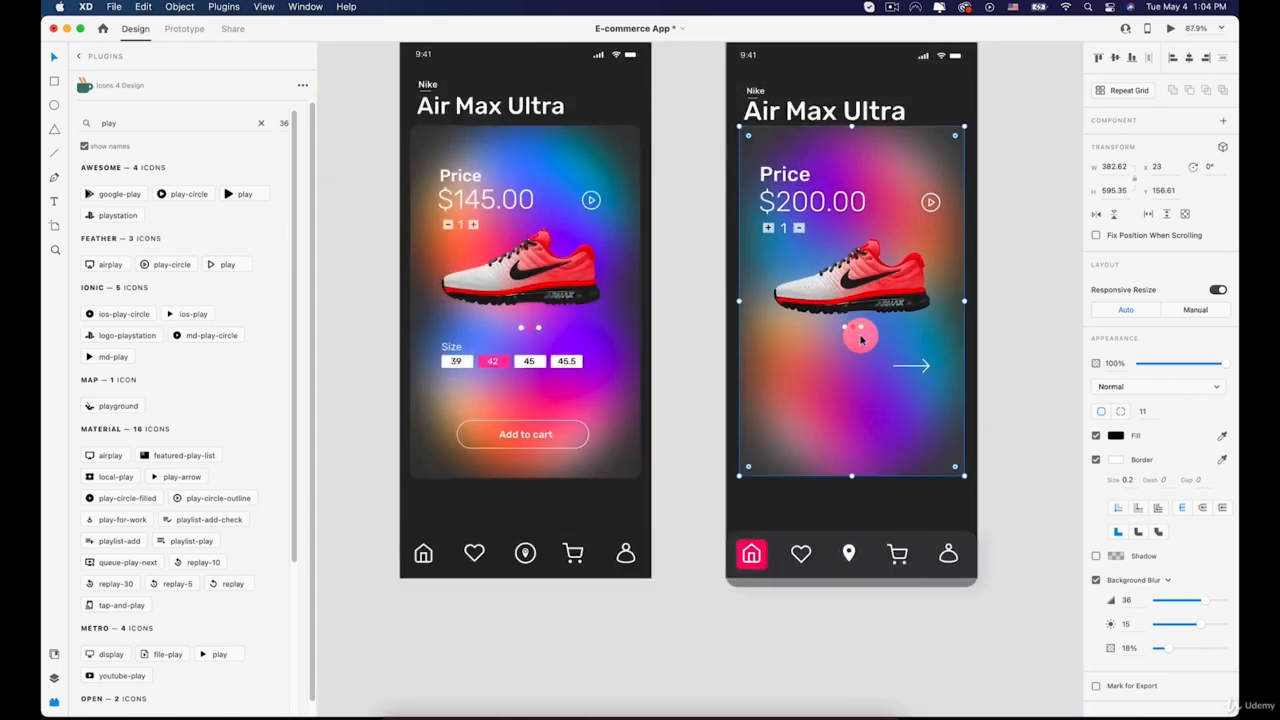
Draw a white rectangle about 44 by 23 below the shoe, near the card's left edge, as a size box
key("space")
left_click_drag(963, 463, 897, 286)
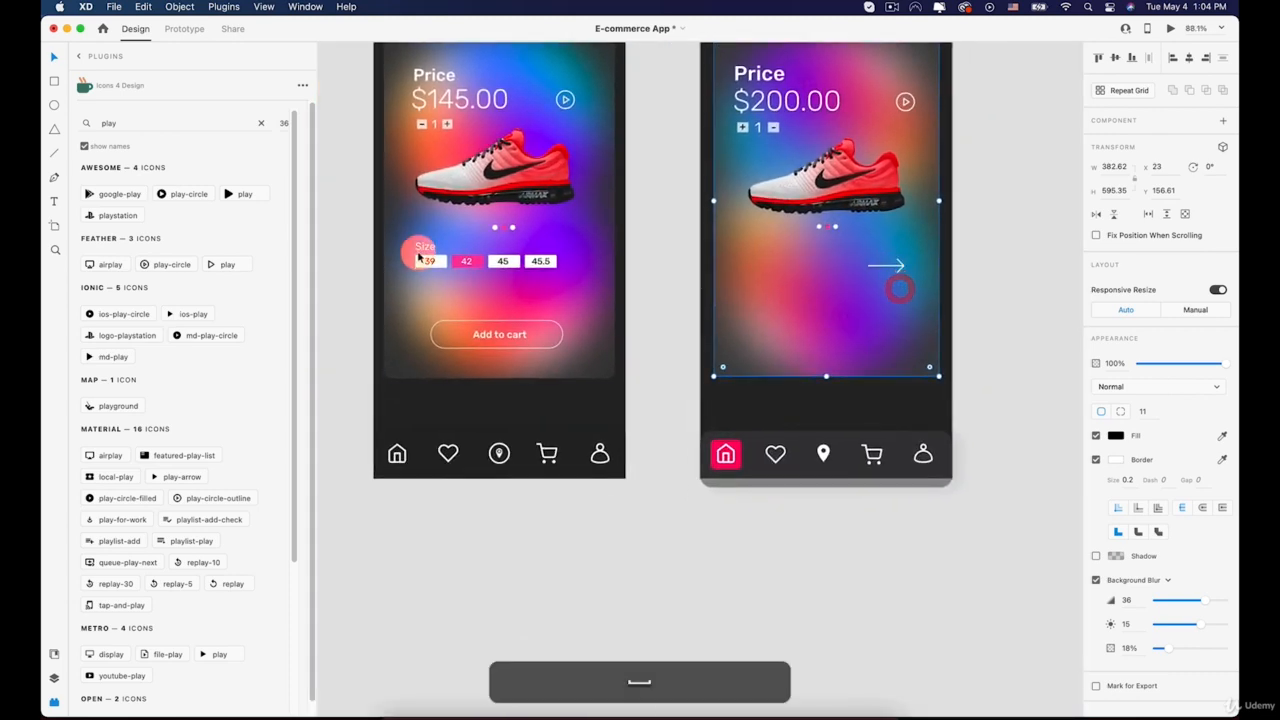
scroll(418, 258, "up", 3)
scroll(560, 267, "down", 2)
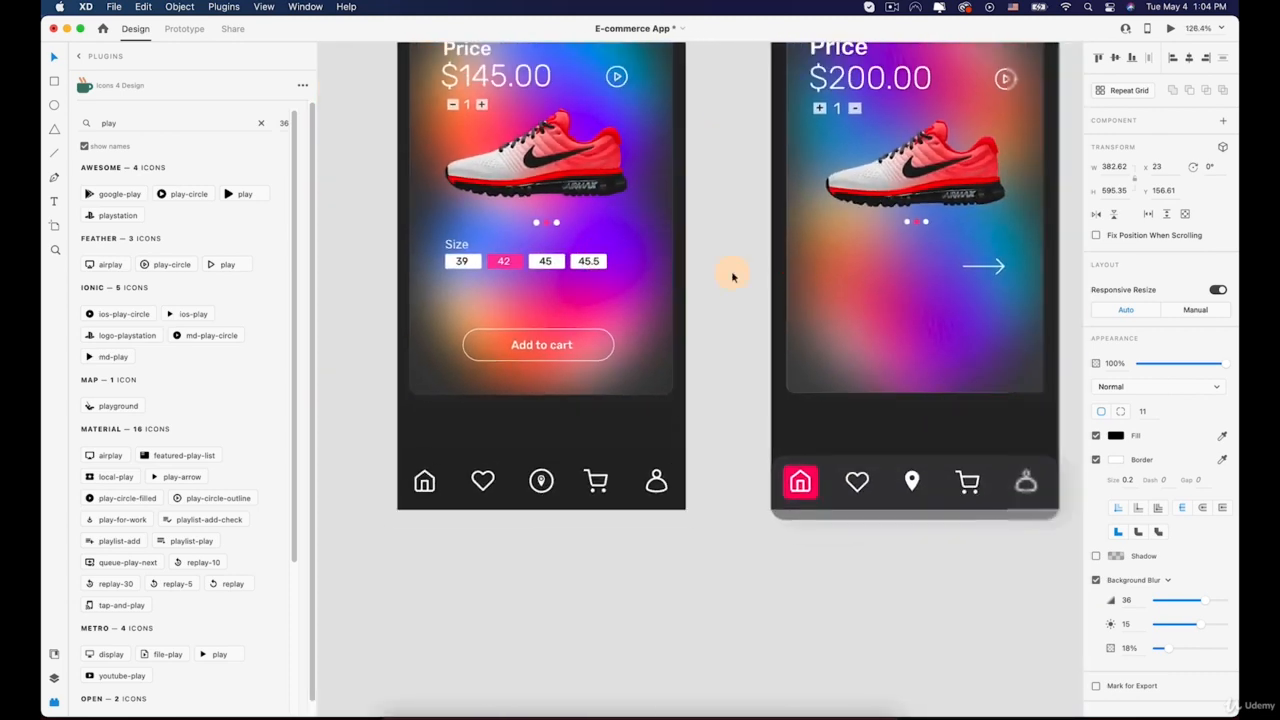
scroll(886, 263, "up", 5)
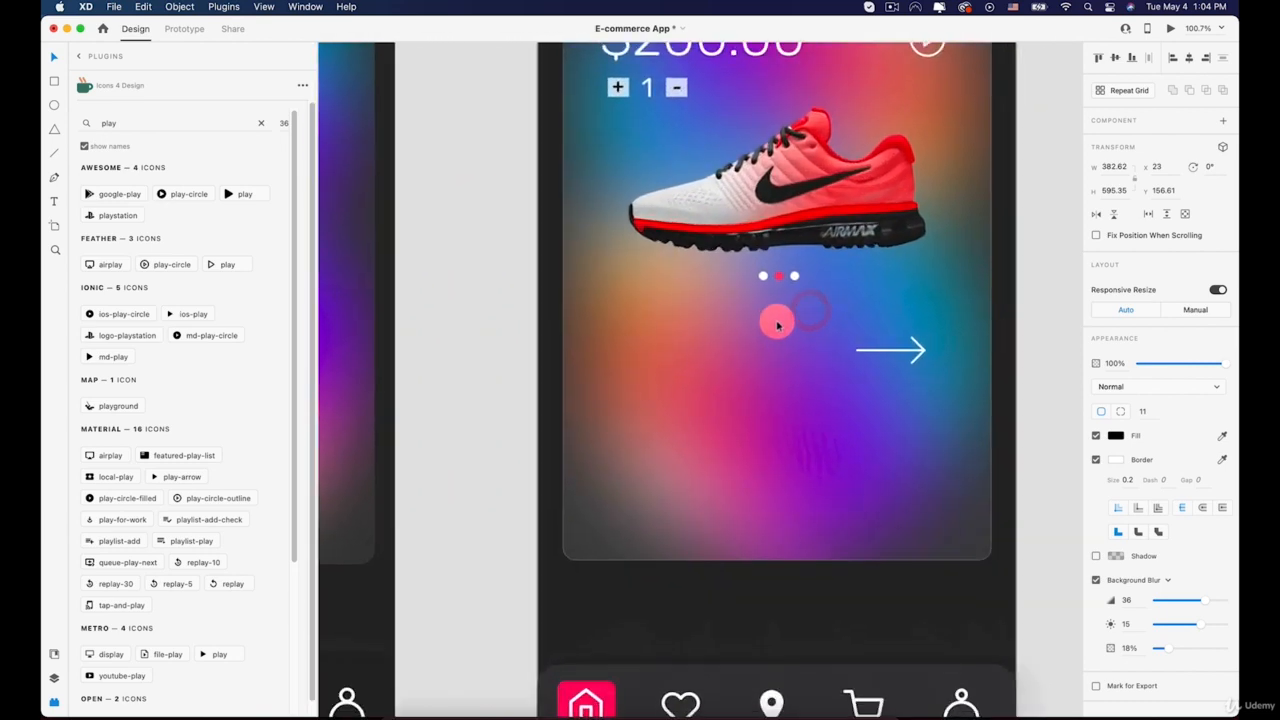
left_click(778, 325)
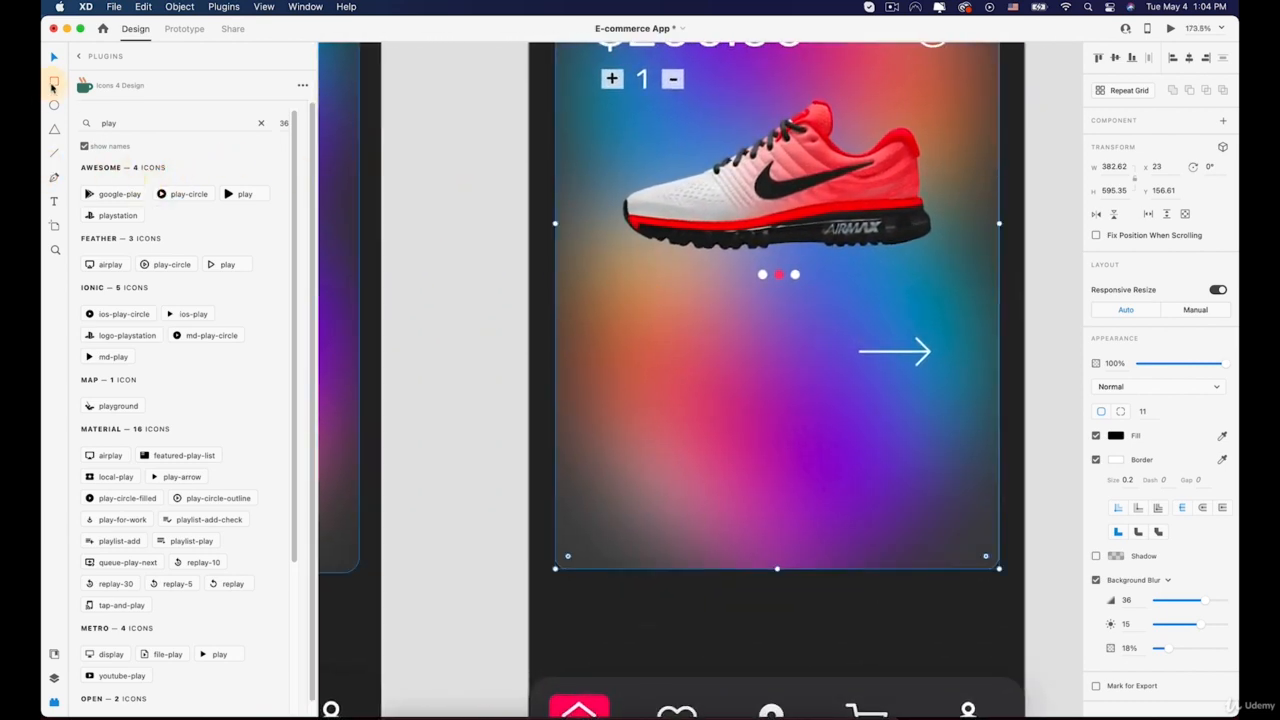
left_click_drag(628, 343, 685, 360)
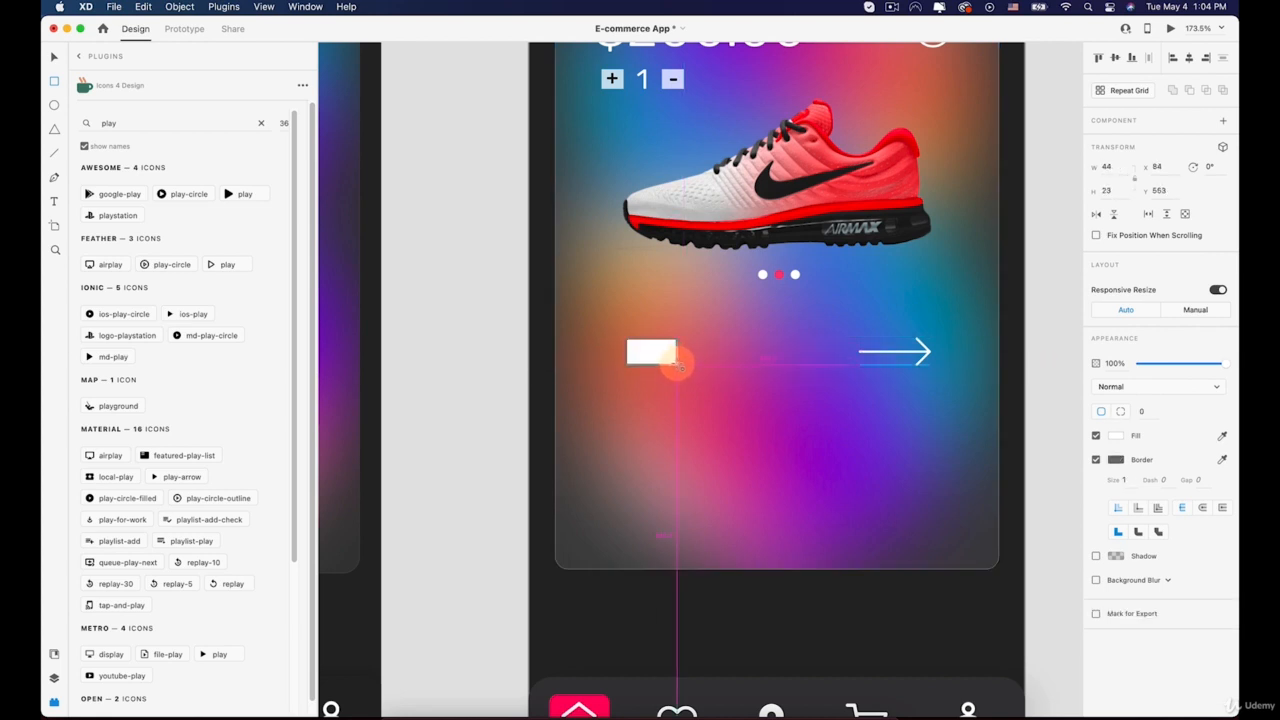
scroll(677, 364, "up", 5)
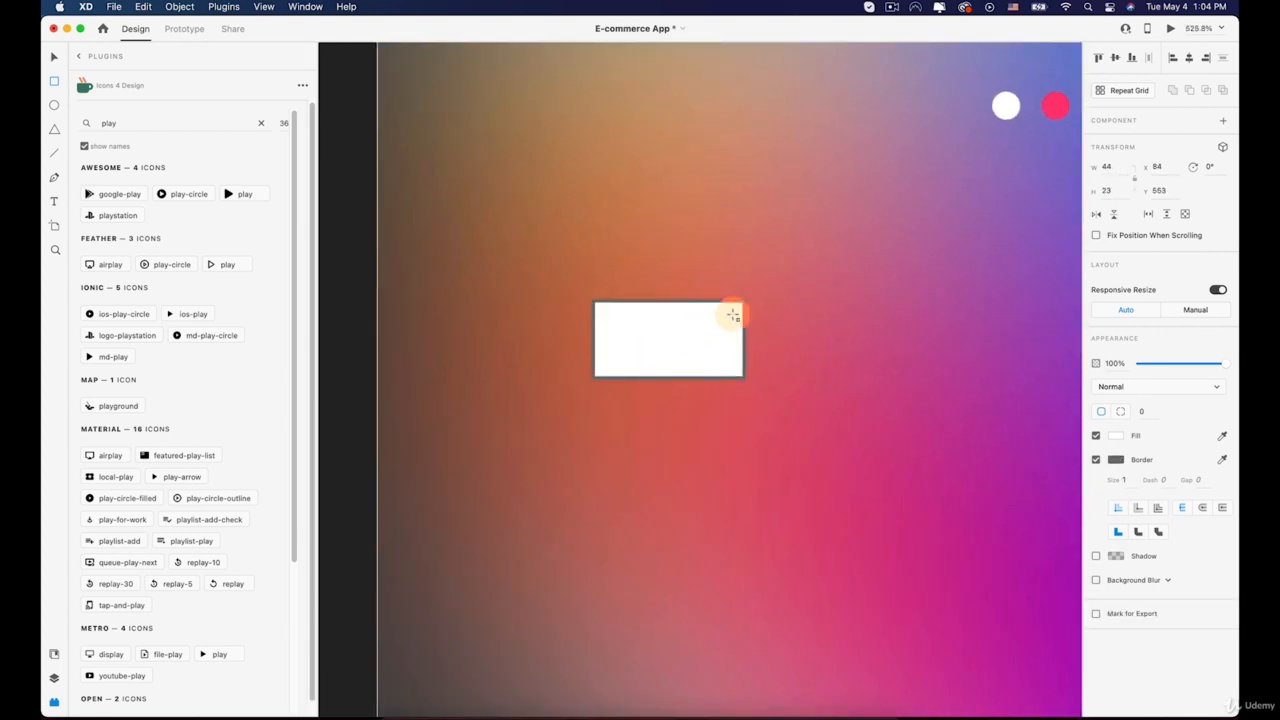
Remove the border from the white size box below the shoe
left_click(1092, 460)
scroll(534, 317, "down", 5)
scroll(1023, 297, "right", 5)
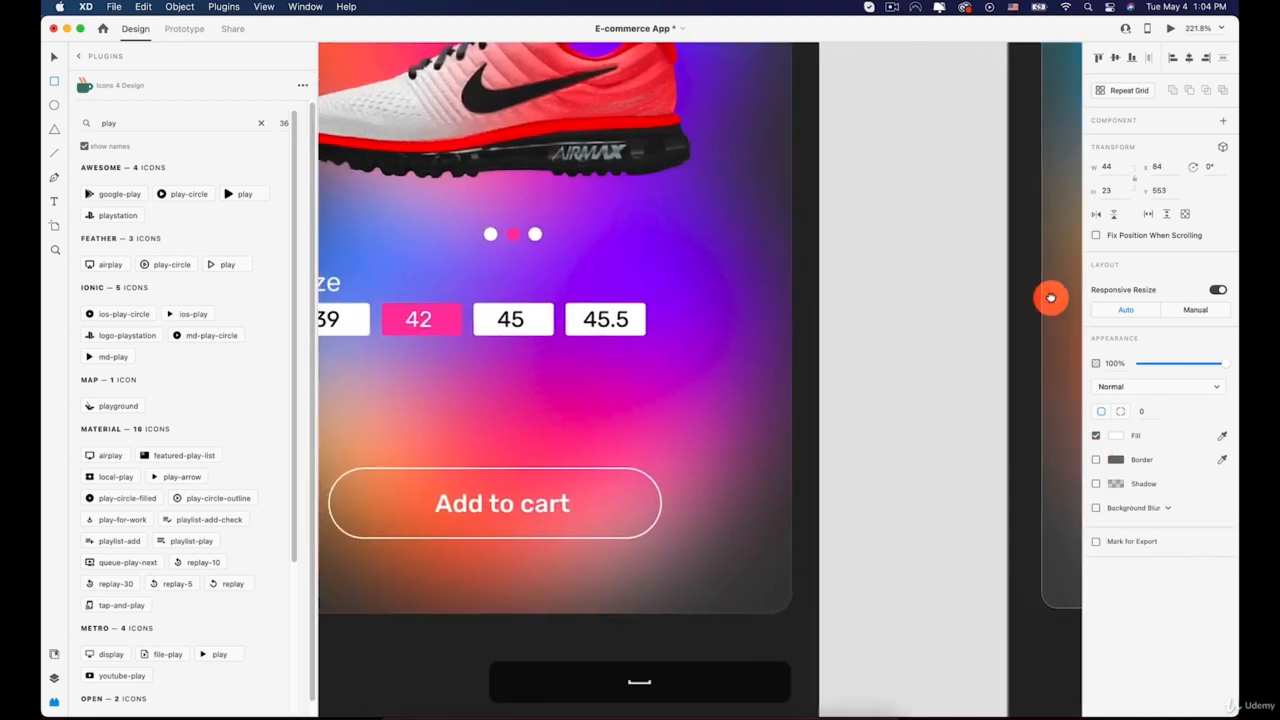
scroll(1050, 297, "left", 3)
scroll(900, 297, "right", 8)
scroll(794, 286, "up", 5)
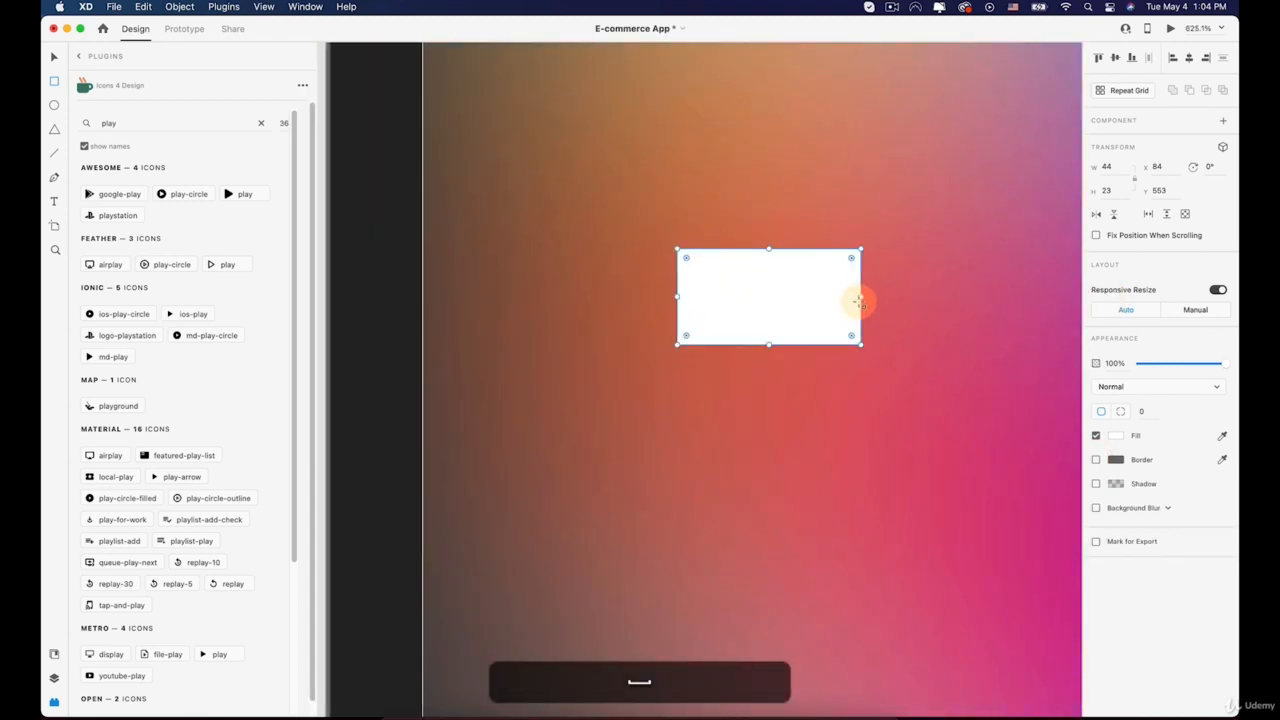
Resize the white size box to about 49 by 22 and round its corners to a radius of 2
left_click_drag(864, 297, 881, 297)
left_click_drag(778, 249, 778, 253)
left_click_drag(872, 267, 871, 262)
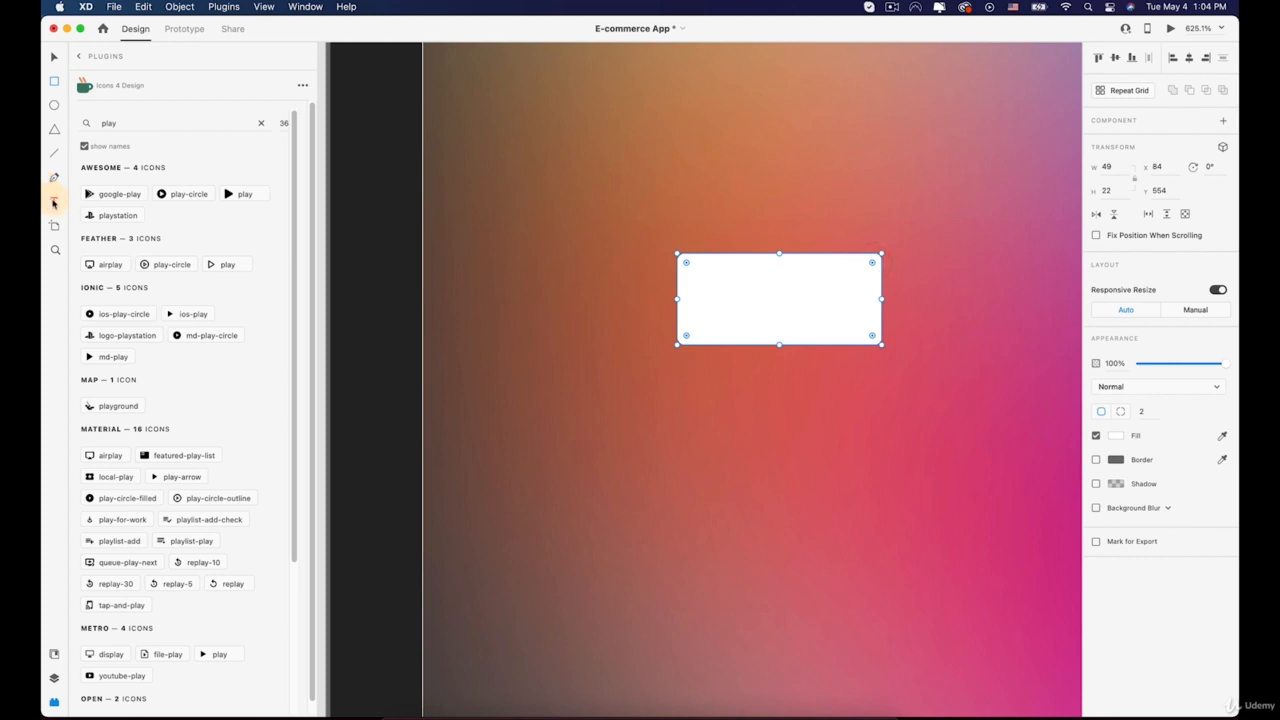
Add the text 37 over the size box and change its fill to near-black
left_click(742, 298)
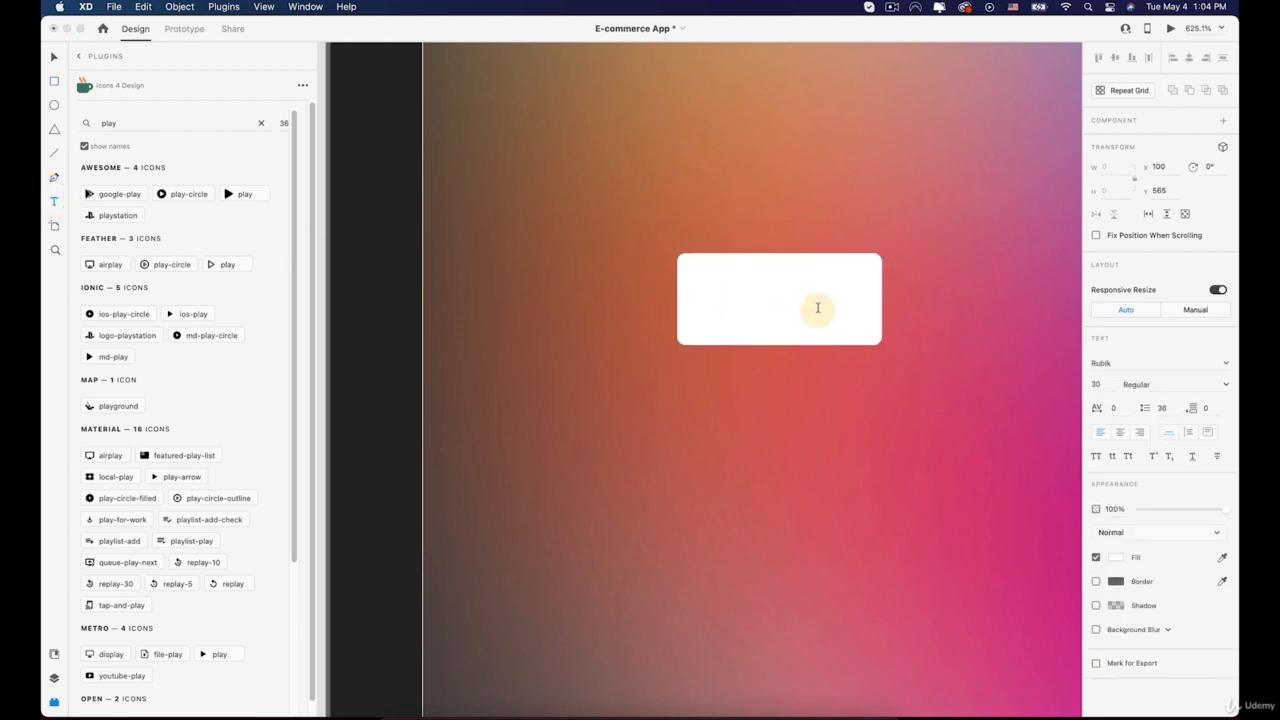
type("77")
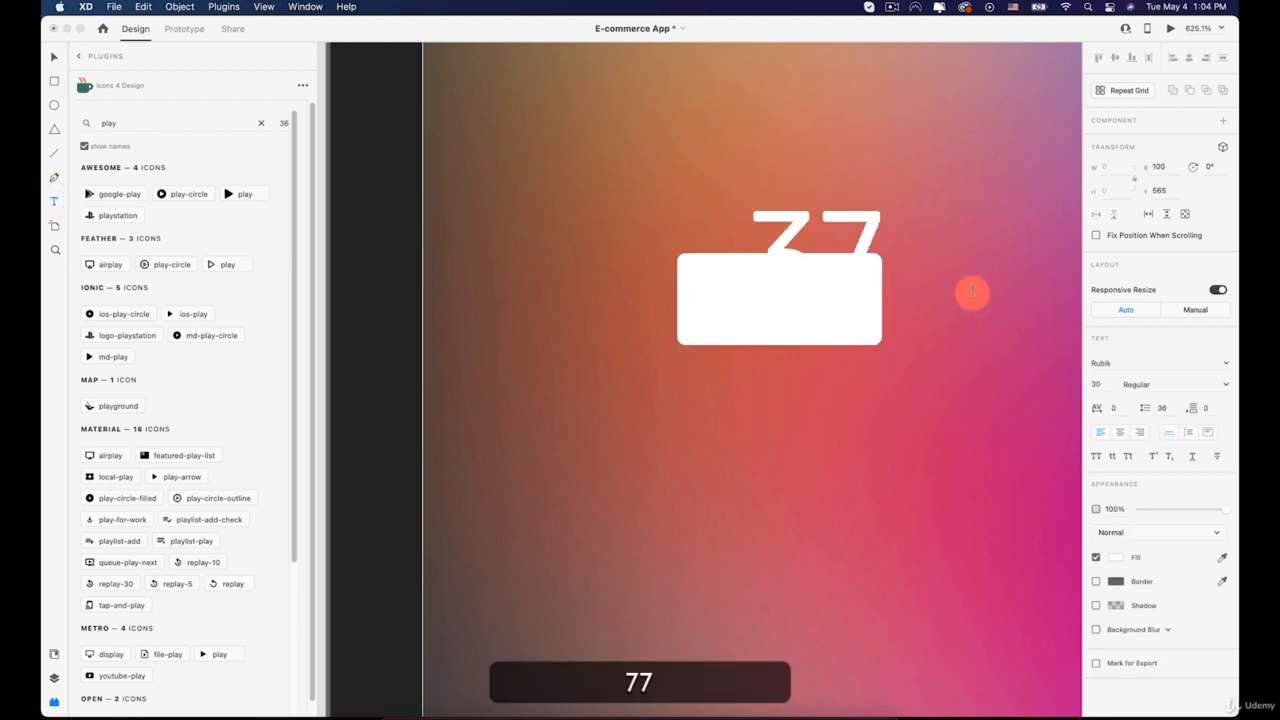
left_click(47, 60)
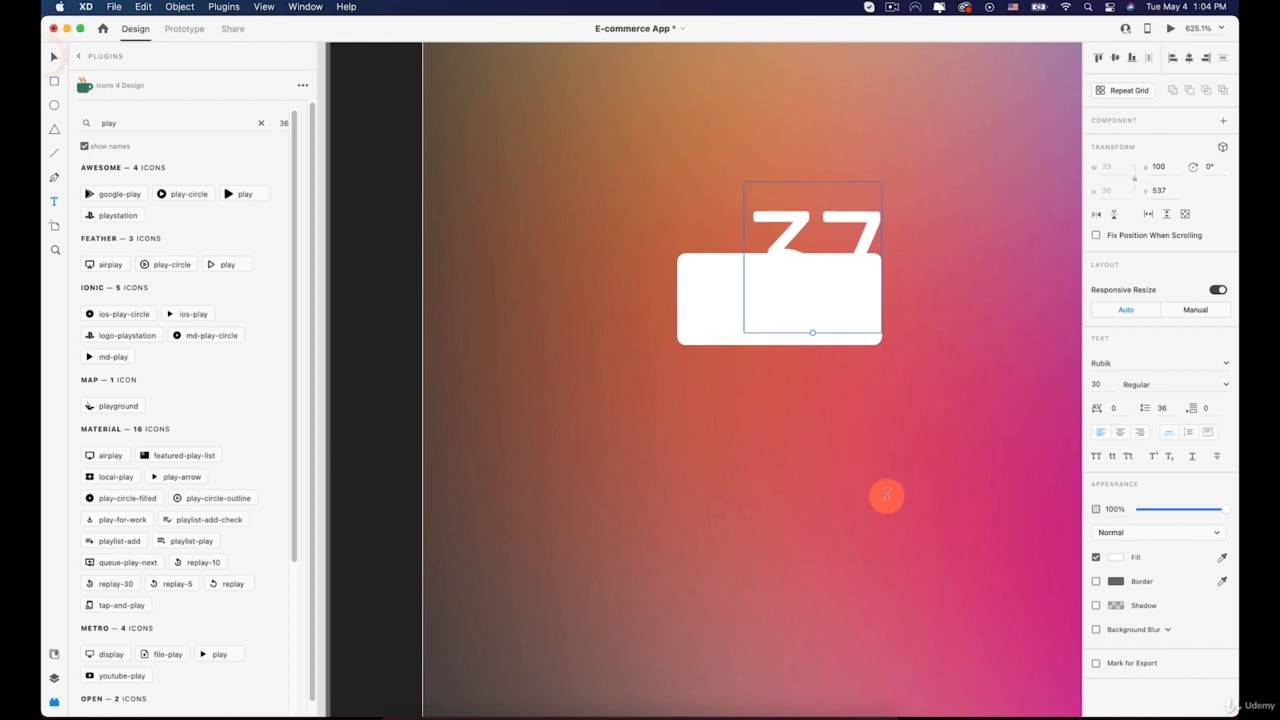
left_click(1116, 557)
left_click_drag(994, 523, 917, 566)
left_click(777, 497)
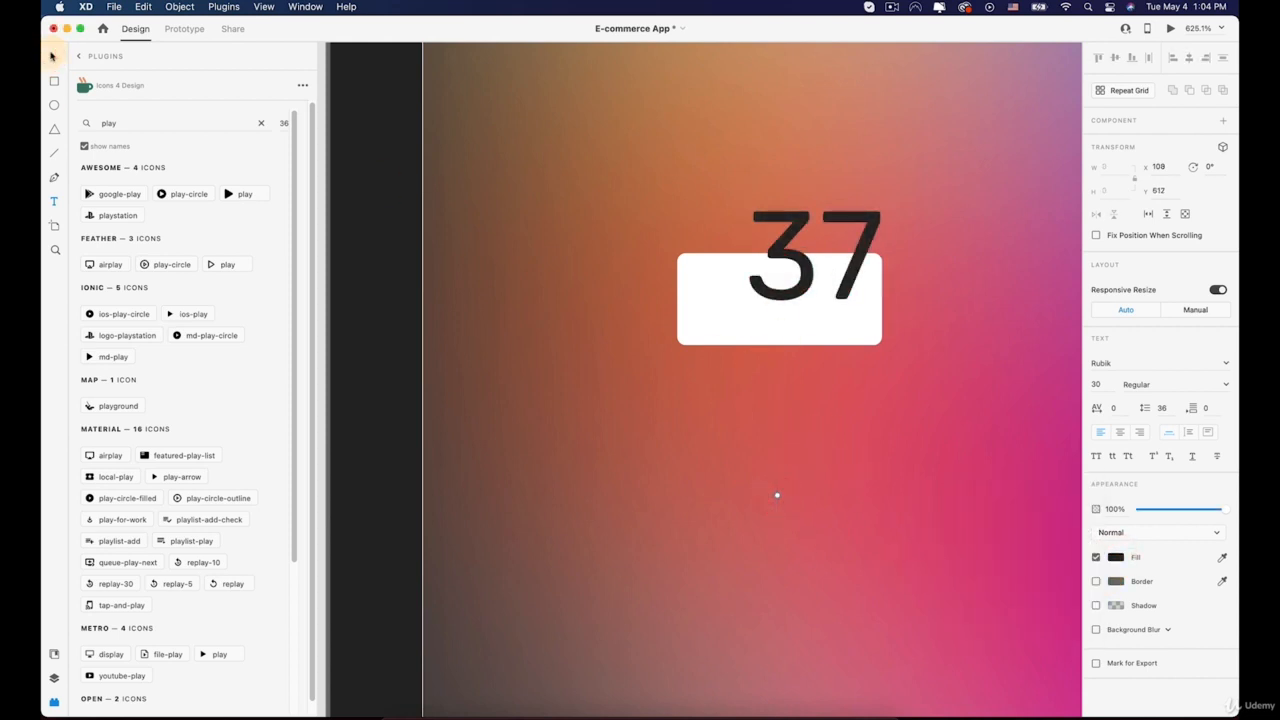
Move the number 37 into the size box and scale it down to font size 17
key("v")
left_click_drag(800, 271, 778, 313)
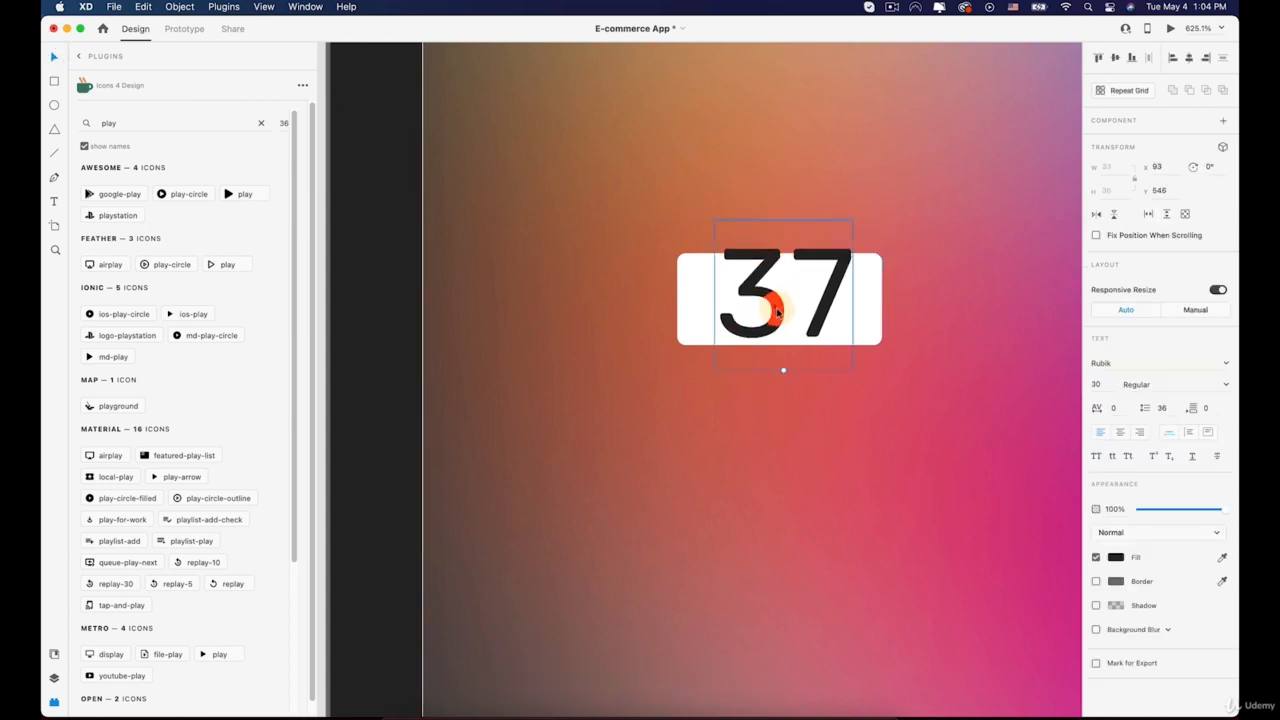
left_click_drag(783, 371, 767, 314)
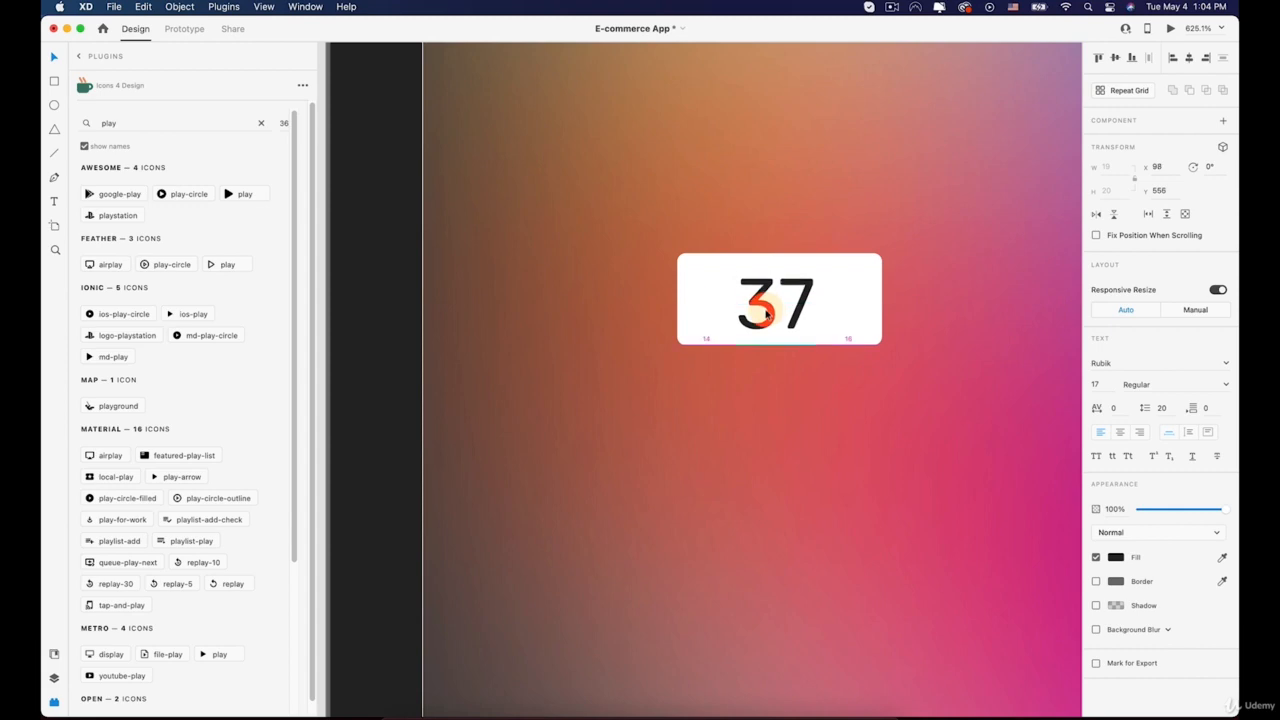
left_click(763, 412)
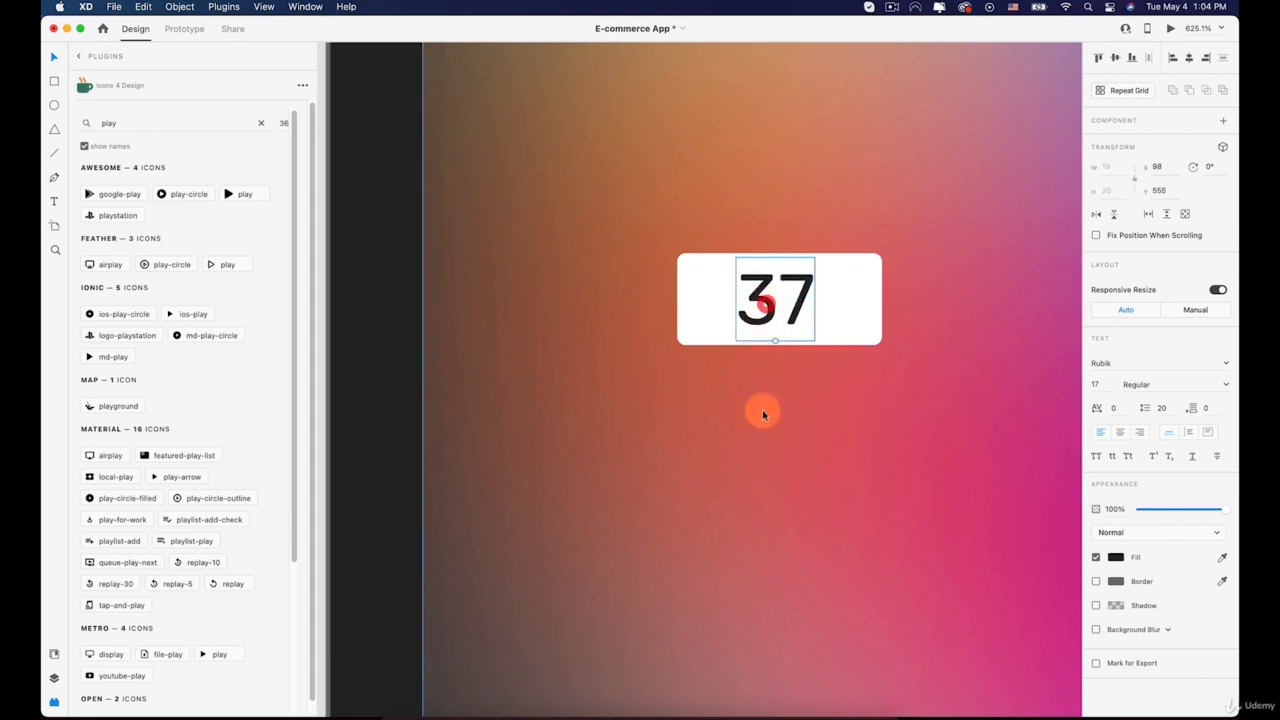
Change the size box's number to 39 to match the reference product screen
scroll(763, 412, "down", 5)
scroll(759, 410, "down", 5)
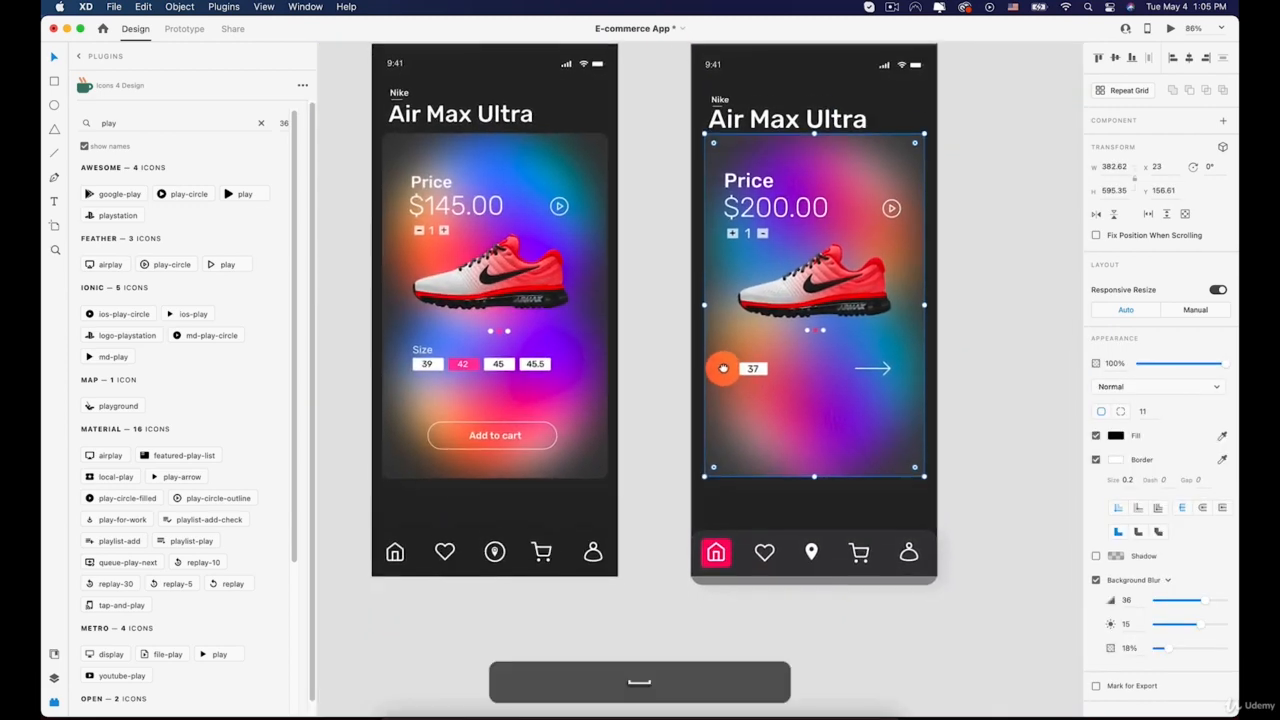
scroll(751, 373, "up", 3)
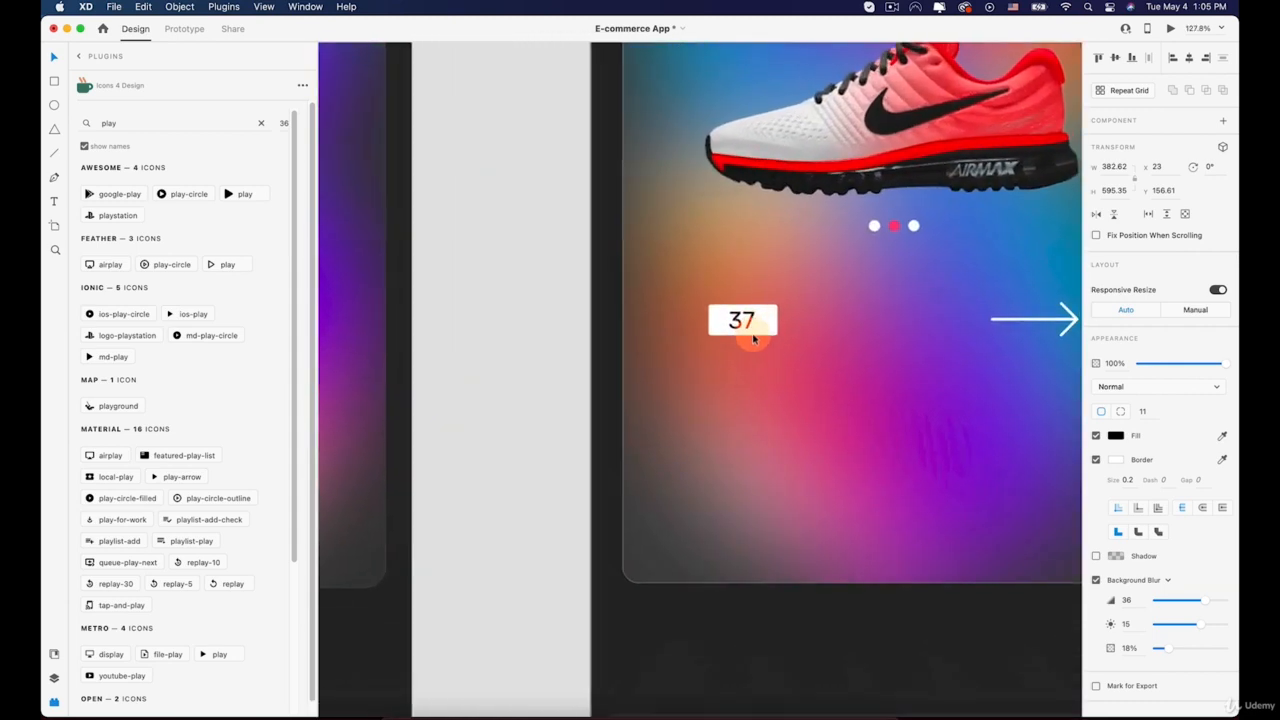
double_click(753, 322)
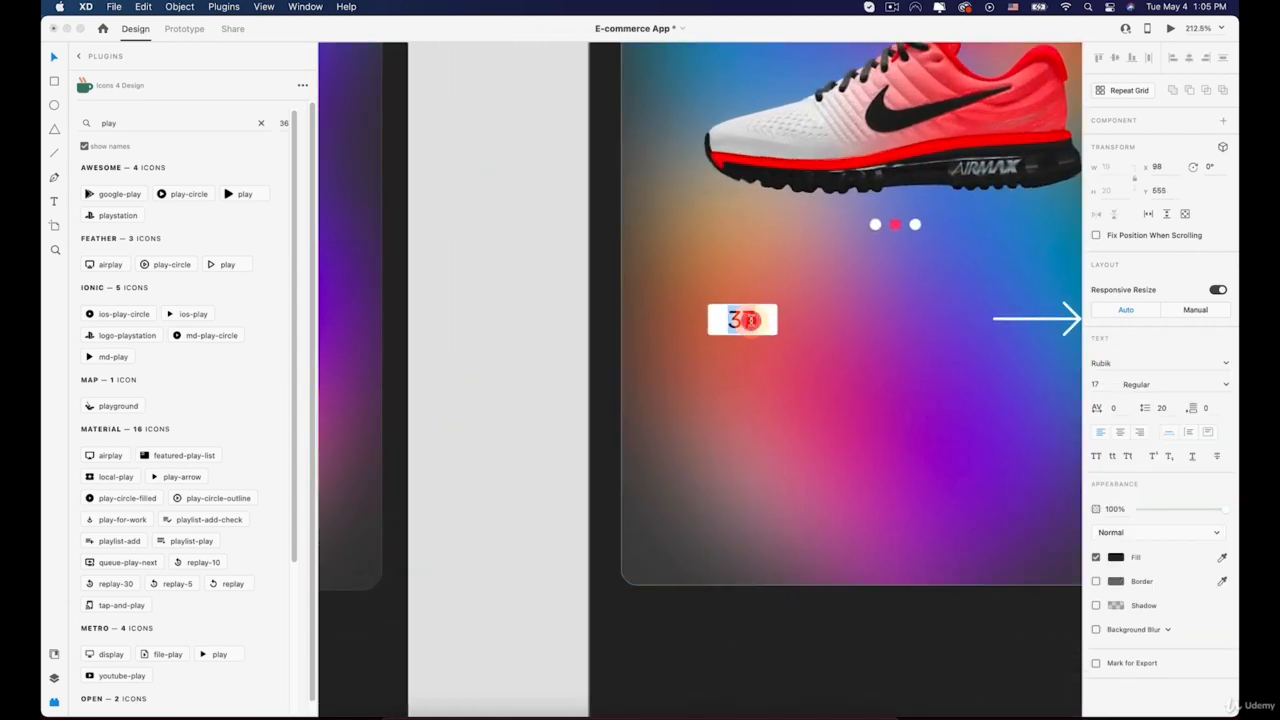
key("BackSpace")
type("9")
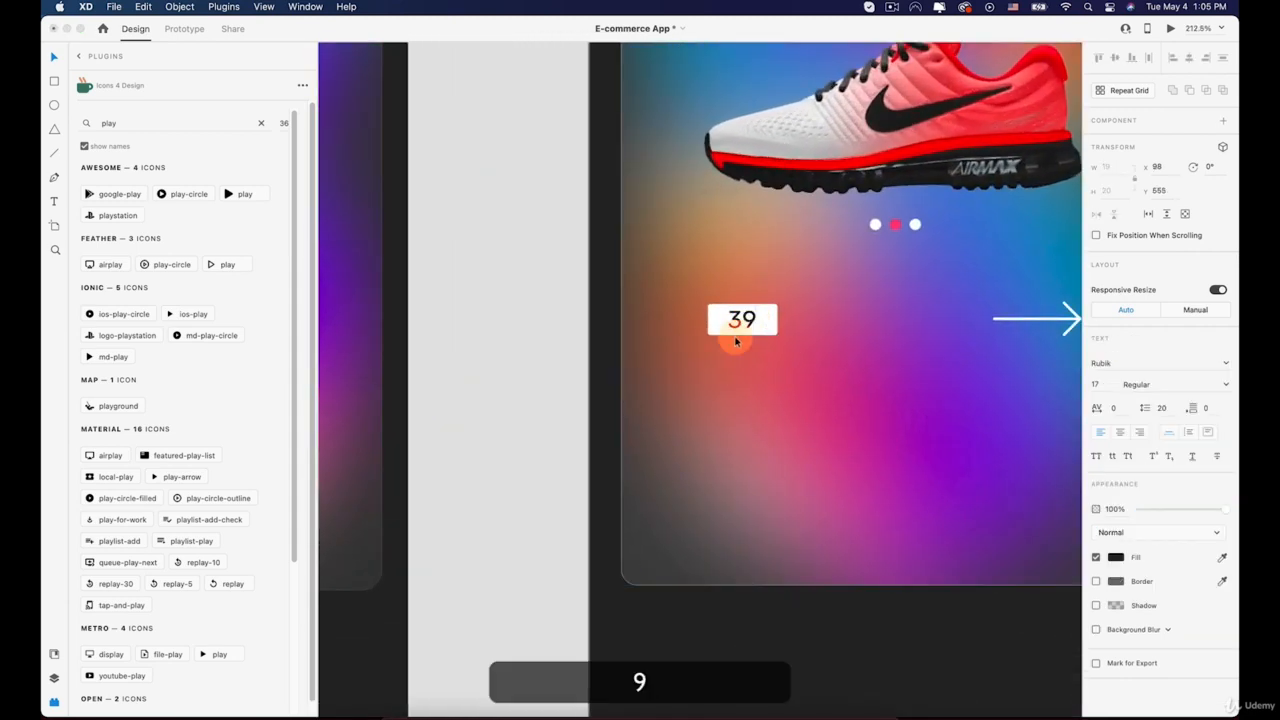
Reduce the number 39 to font size 15 and position it near the middle of its box
scroll(740, 345, "up", 5)
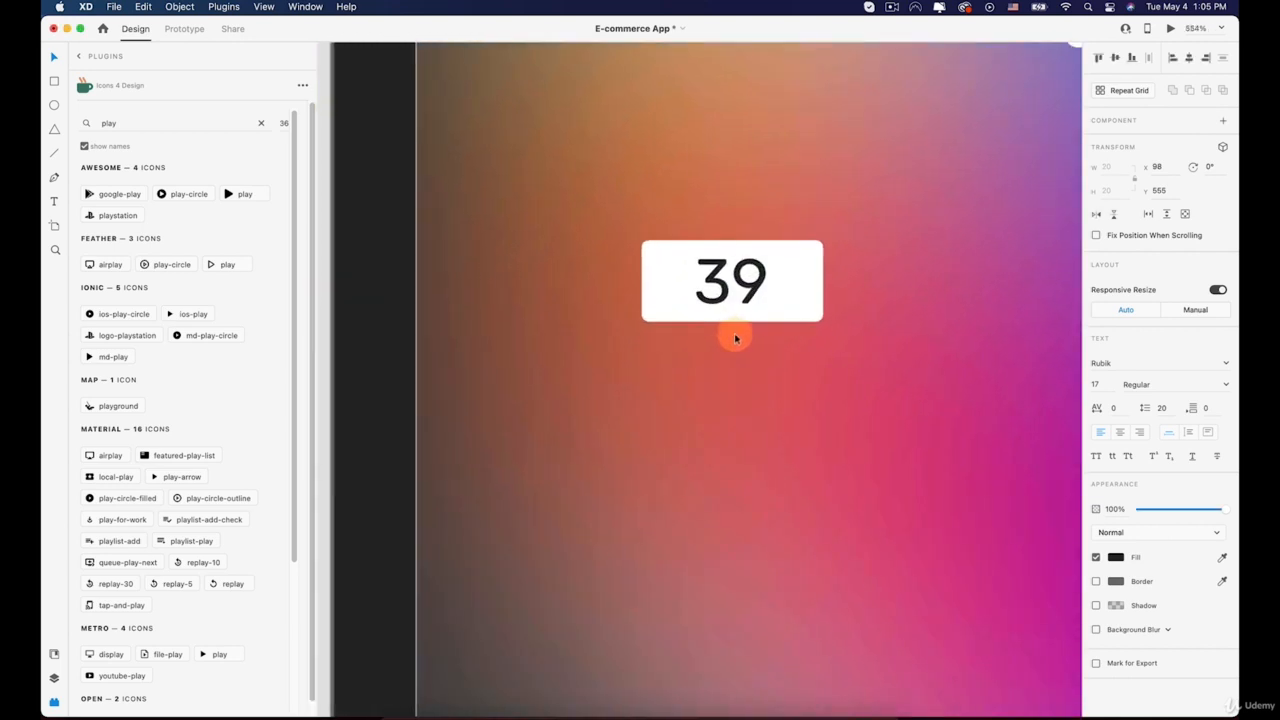
left_click_drag(730, 317, 716, 276)
left_click(866, 354)
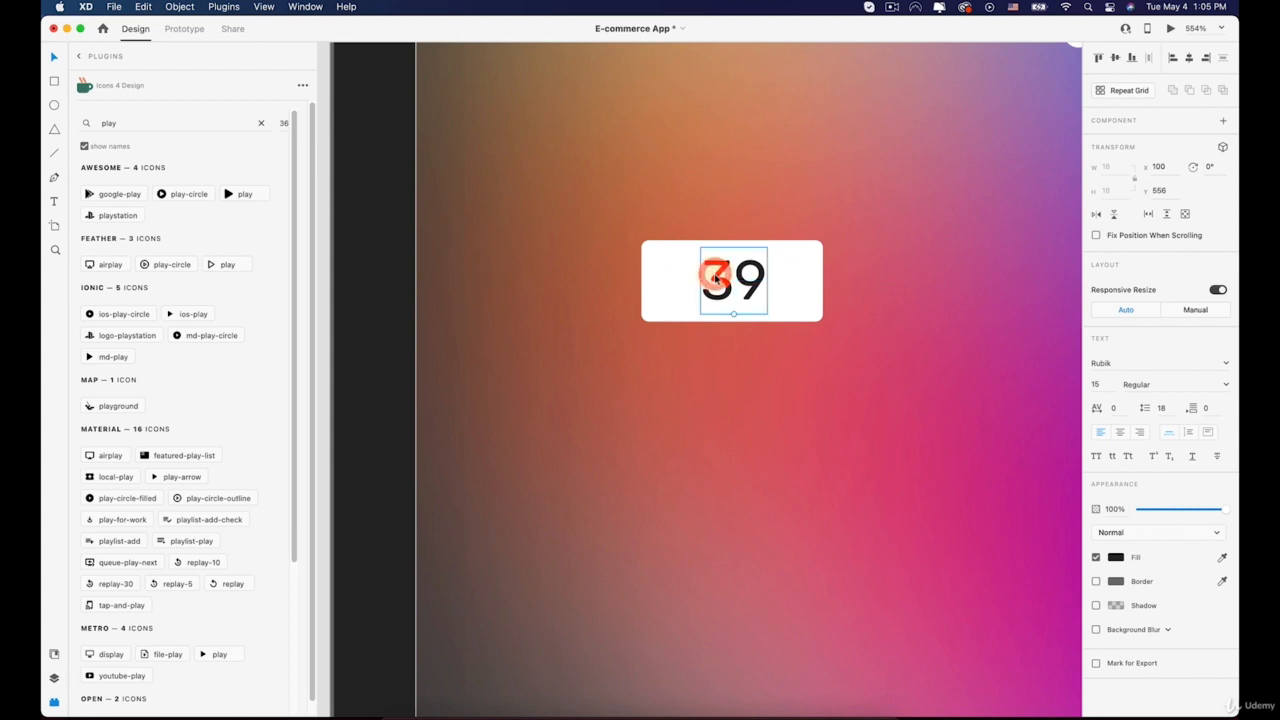
left_click_drag(717, 279, 715, 280)
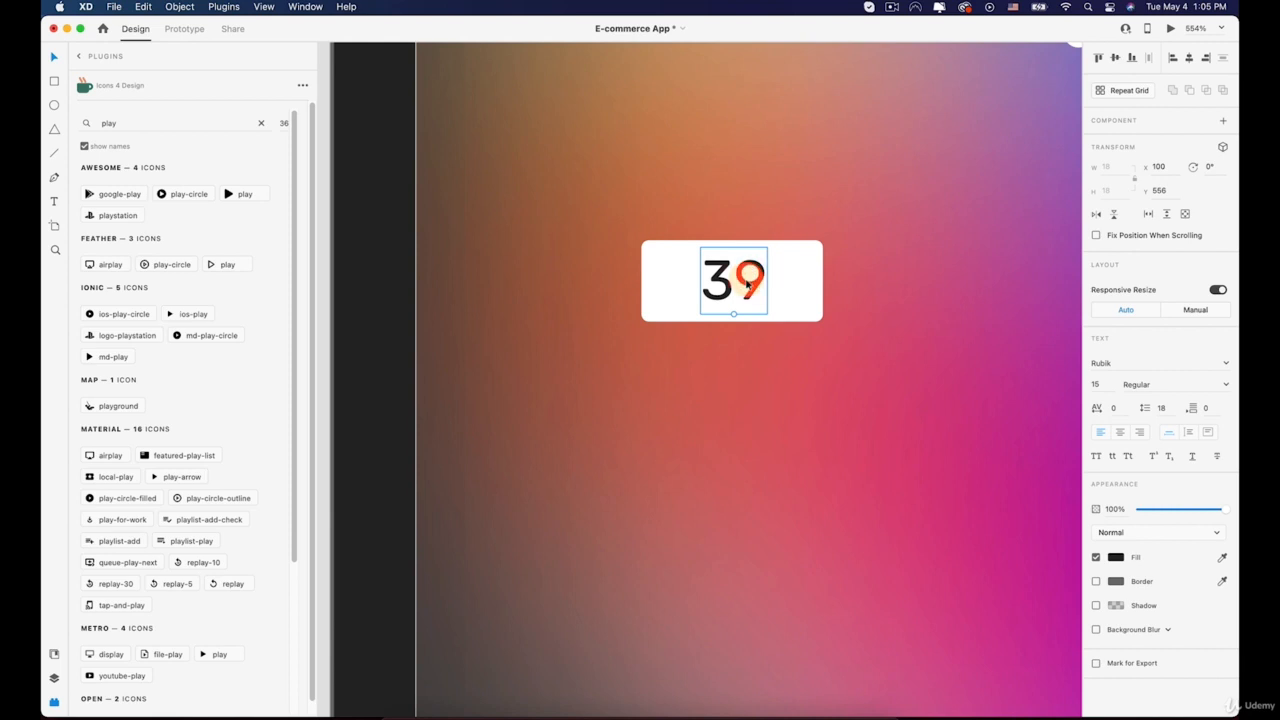
left_click(760, 405)
Narrow the size box to 48 wide and recentre the number 39 inside it
scroll(760, 400, "down", 2)
scroll(740, 340, "up", 5)
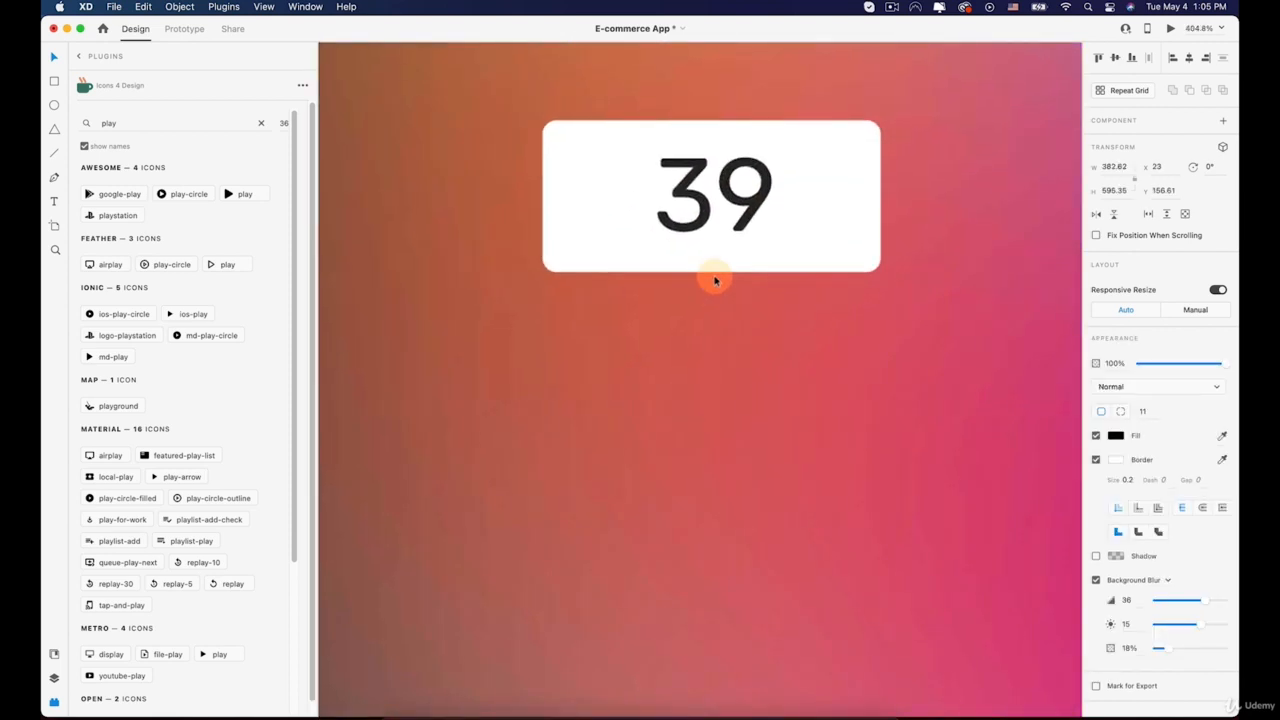
left_click(698, 212)
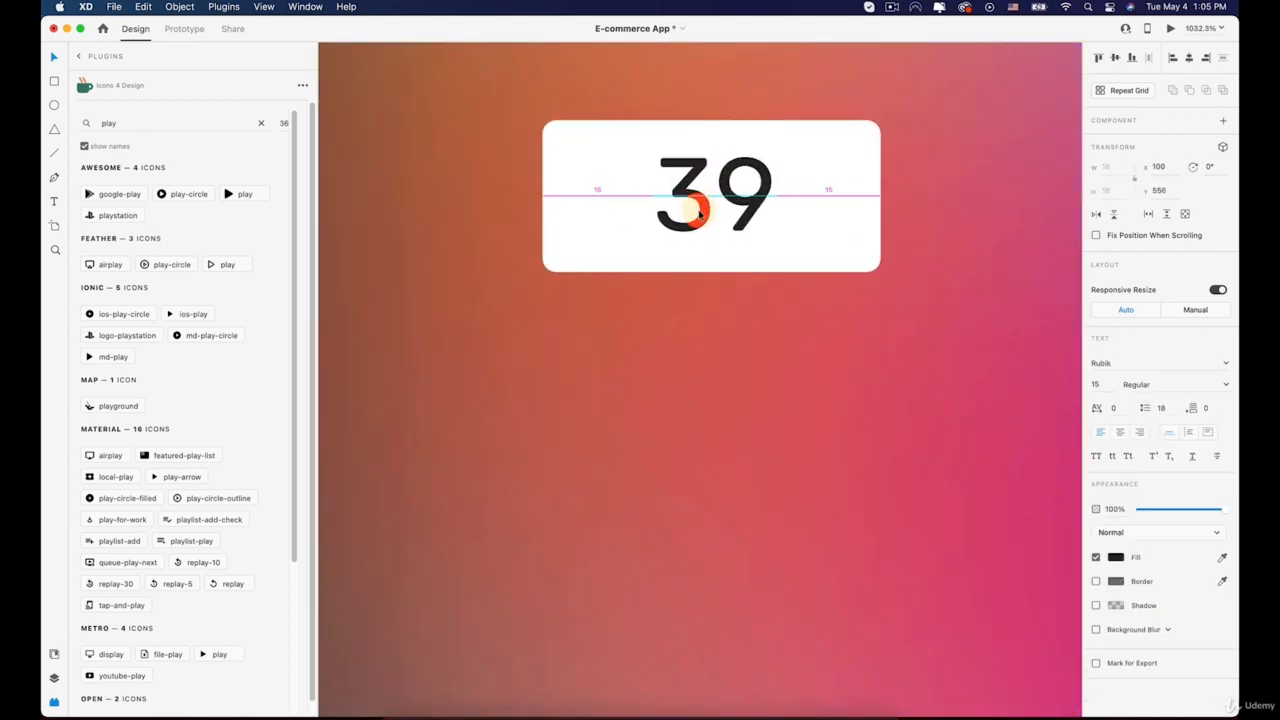
left_click(841, 201)
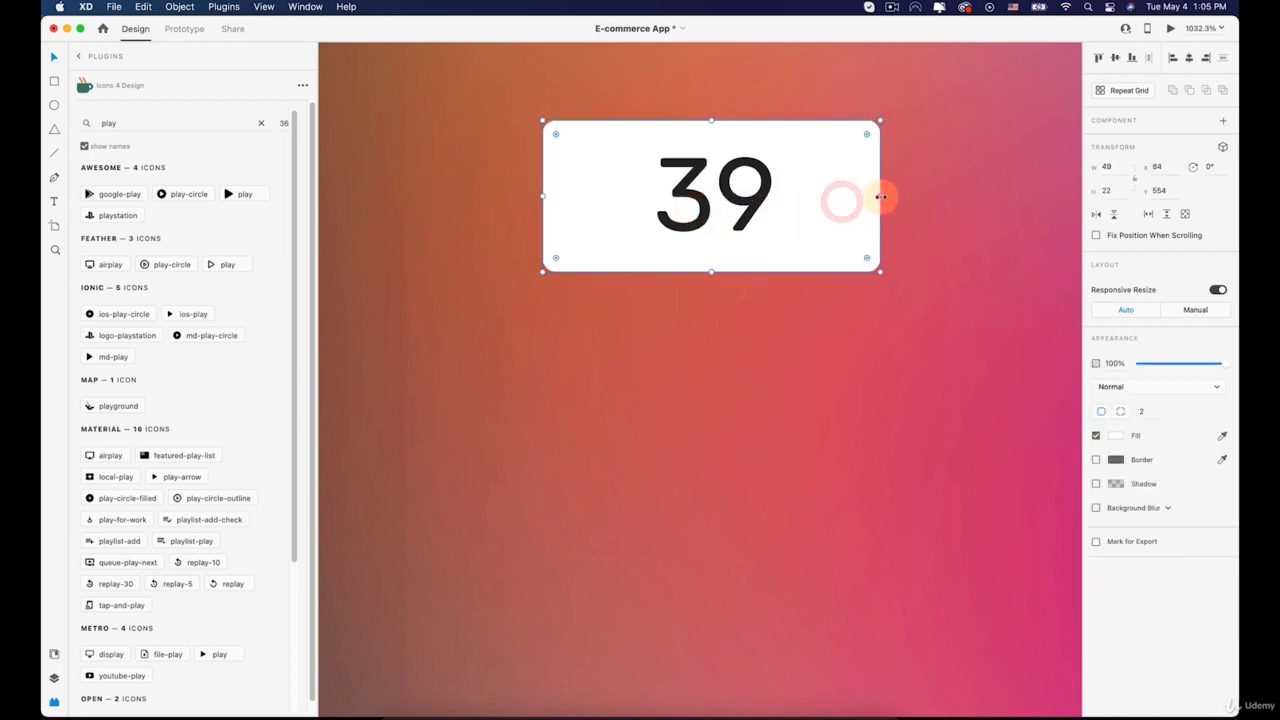
left_click_drag(880, 197, 874, 199)
left_click(745, 208)
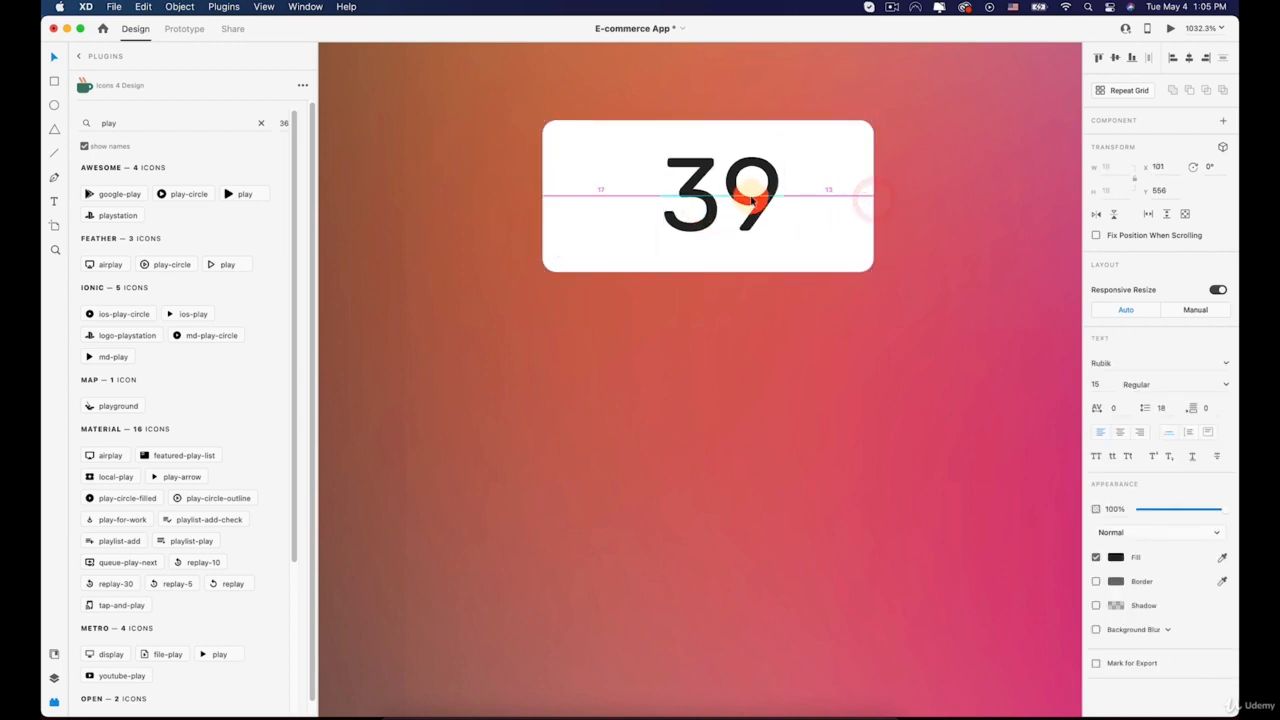
left_click_drag(742, 200, 736, 201)
Group the number 39 with its white box
scroll(736, 200, "down", 6)
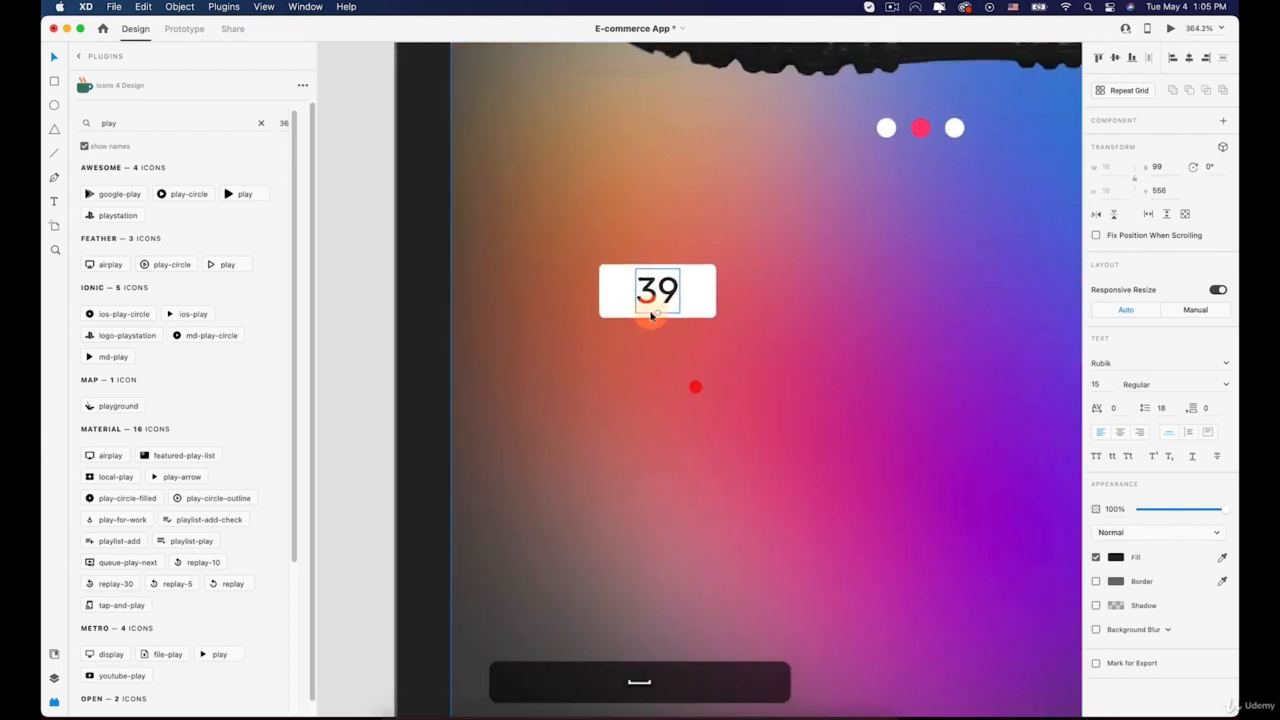
left_click(690, 287, "shift")
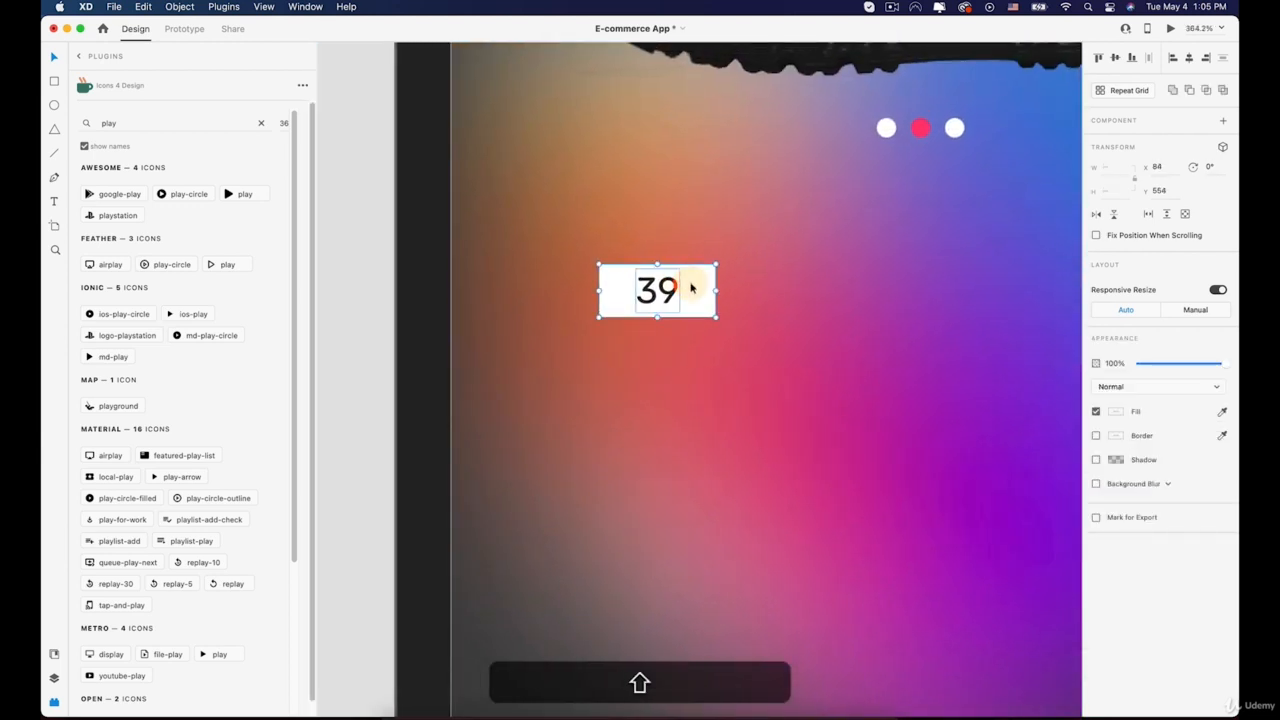
right_click(662, 286)
left_click(697, 421)
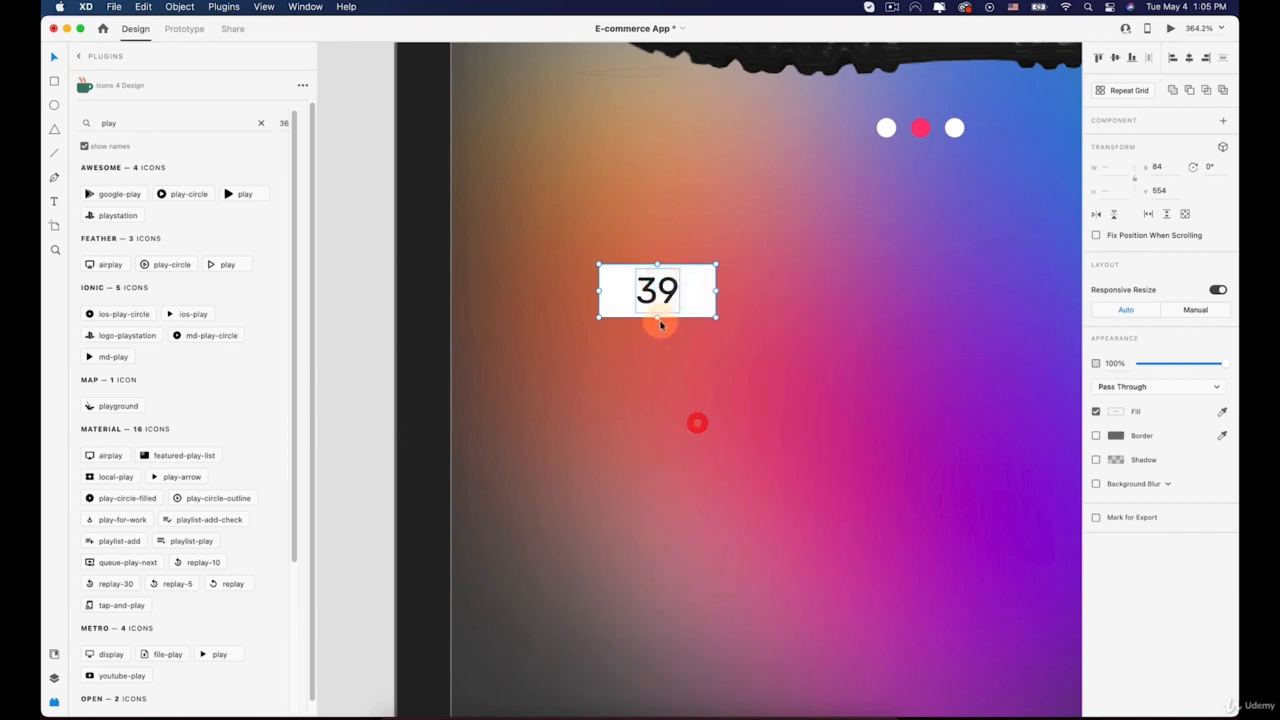
Duplicate the 39 size box three times to the right to form a row of four
scroll(662, 292, "down", 8)
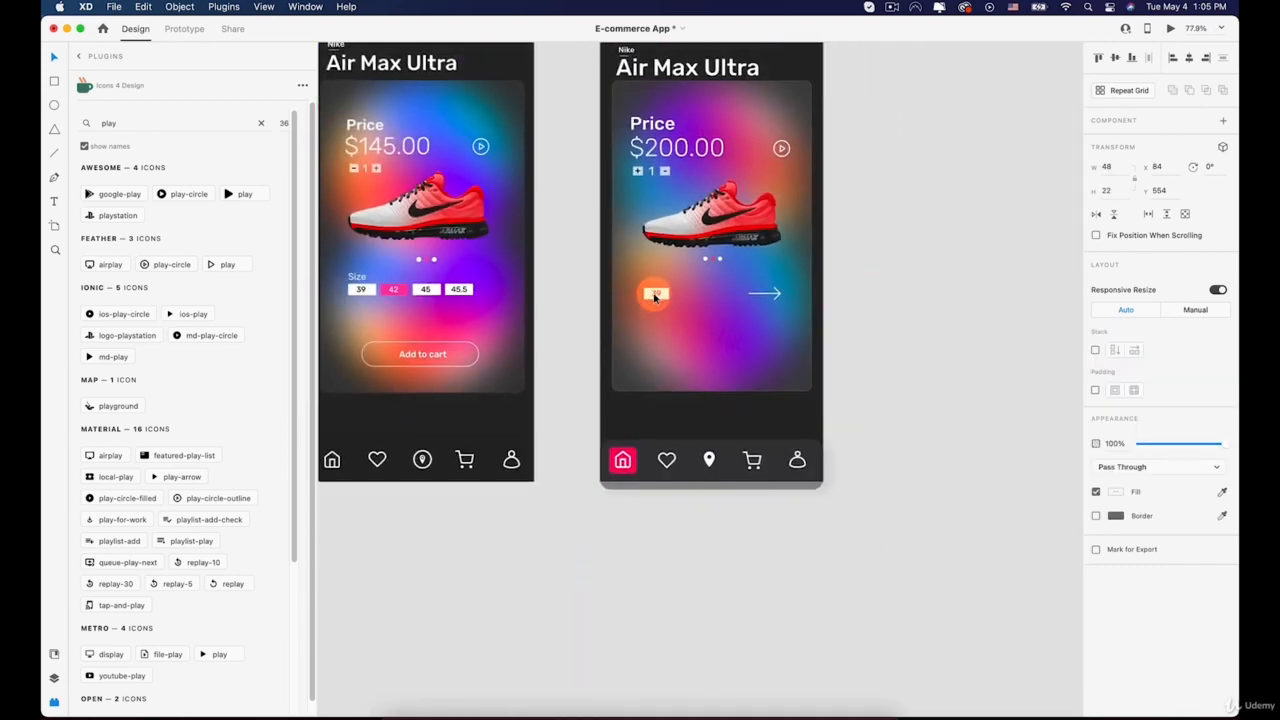
scroll(664, 297, "up", 10)
left_click_drag(664, 297, 970, 294)
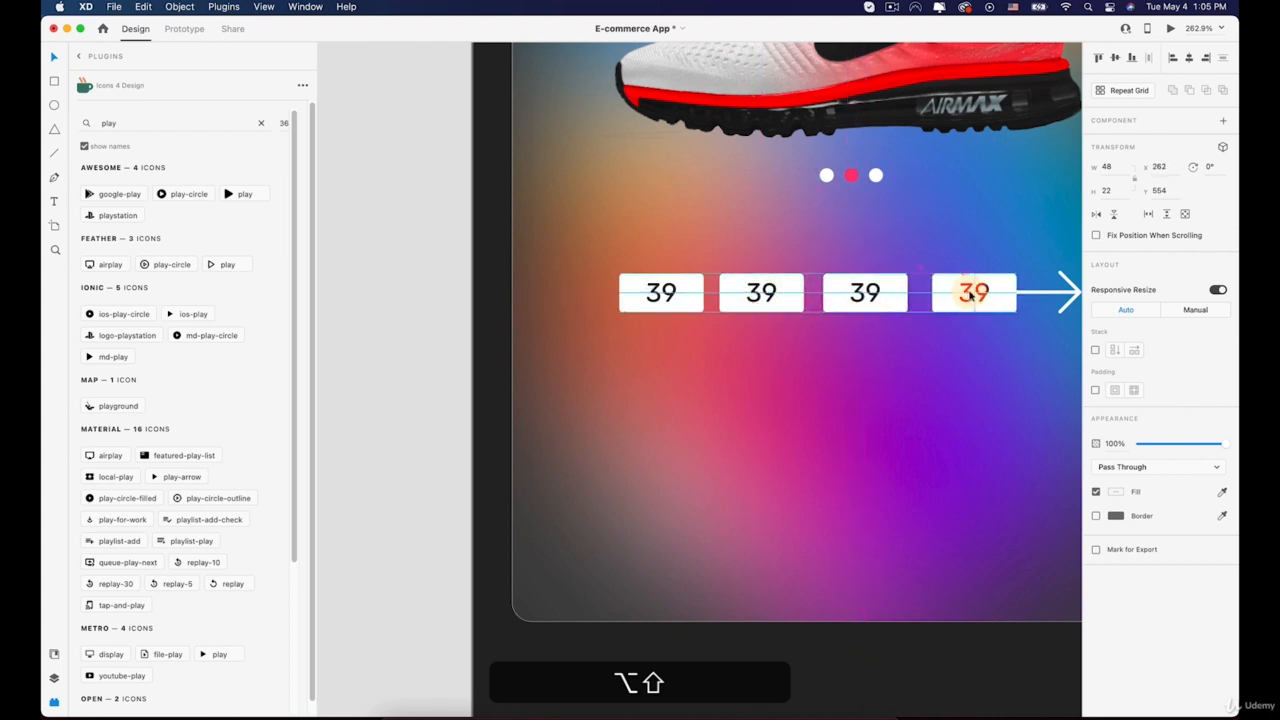
Move the arrow down to the card's lower right area, at about X 277, Y 693
scroll(850, 290, "right", 4)
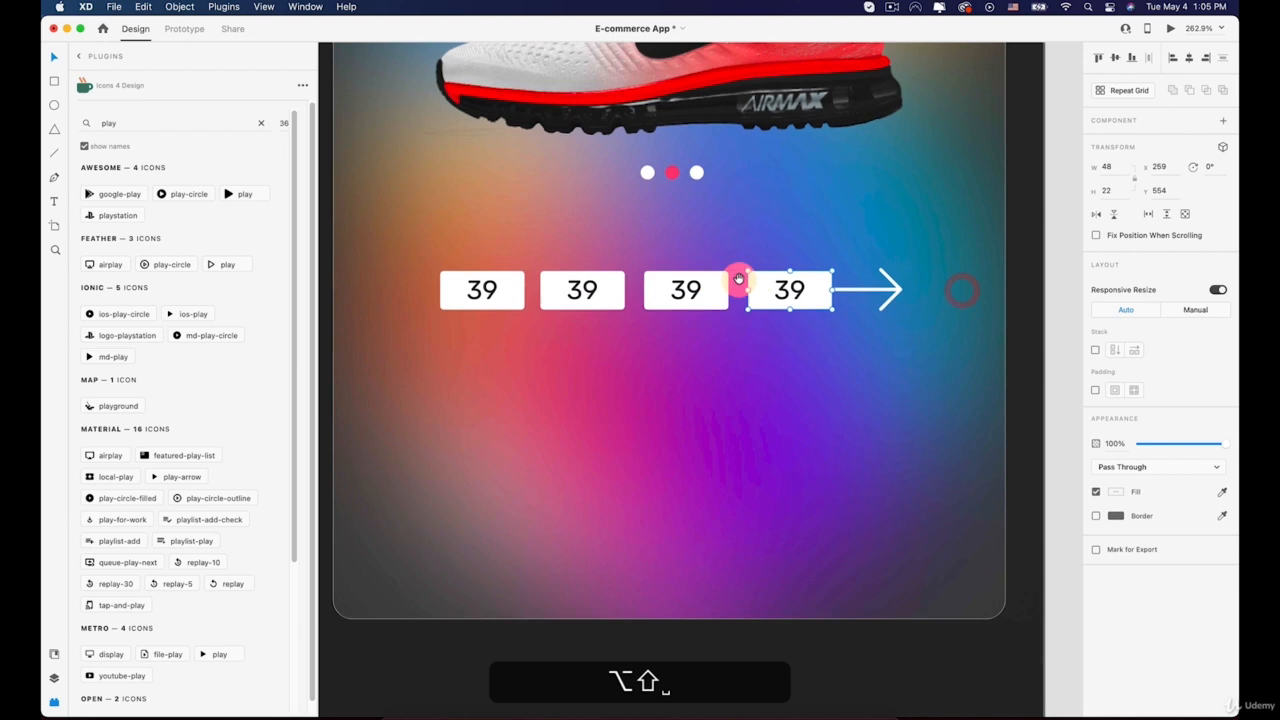
left_click(868, 289)
left_click_drag(868, 289, 854, 535)
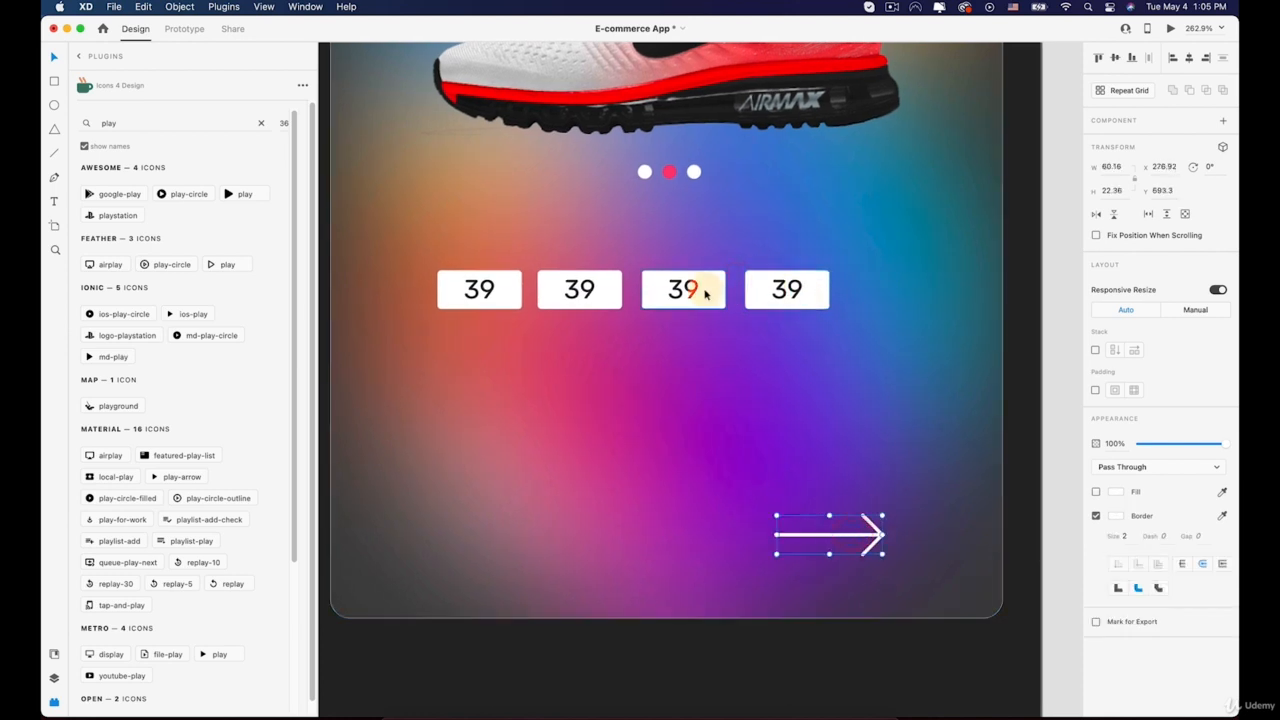
Distribute the four size boxes evenly in their row and centre the row horizontally on the card
left_click(787, 289)
left_click(683, 289, "shift")
left_click(586, 289, "shift")
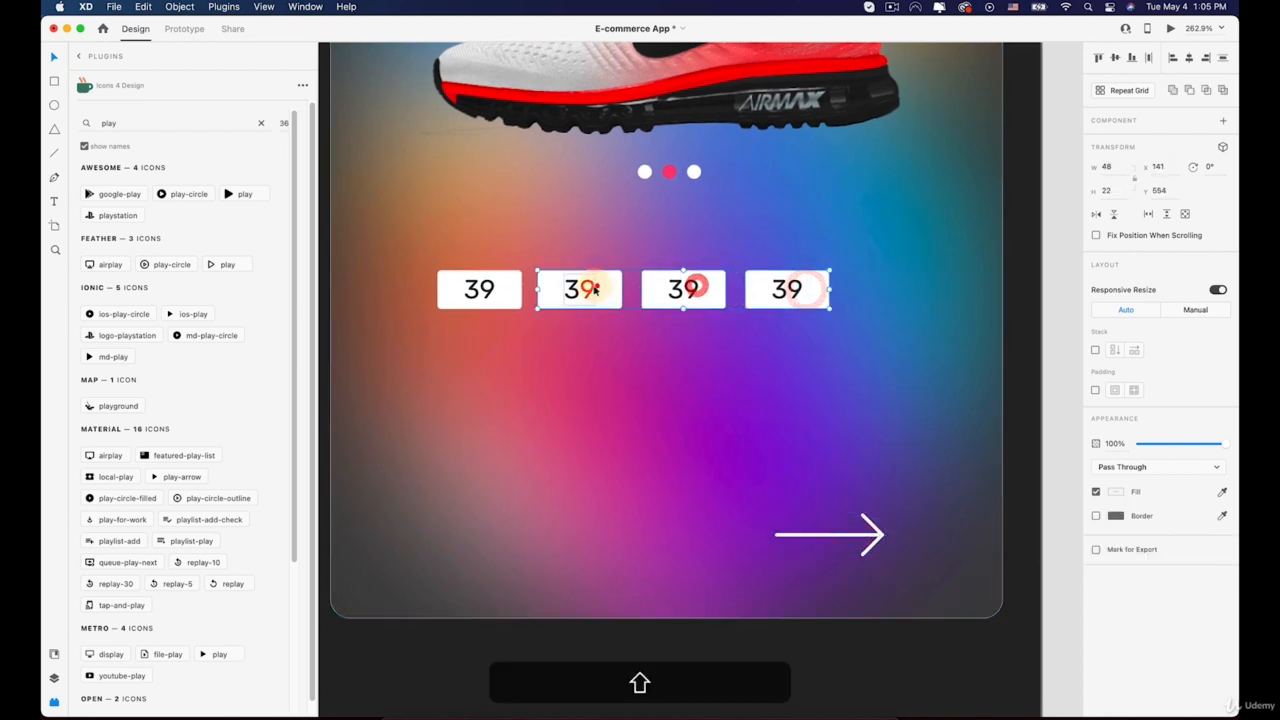
left_click(476, 288, "shift")
left_click(1143, 58)
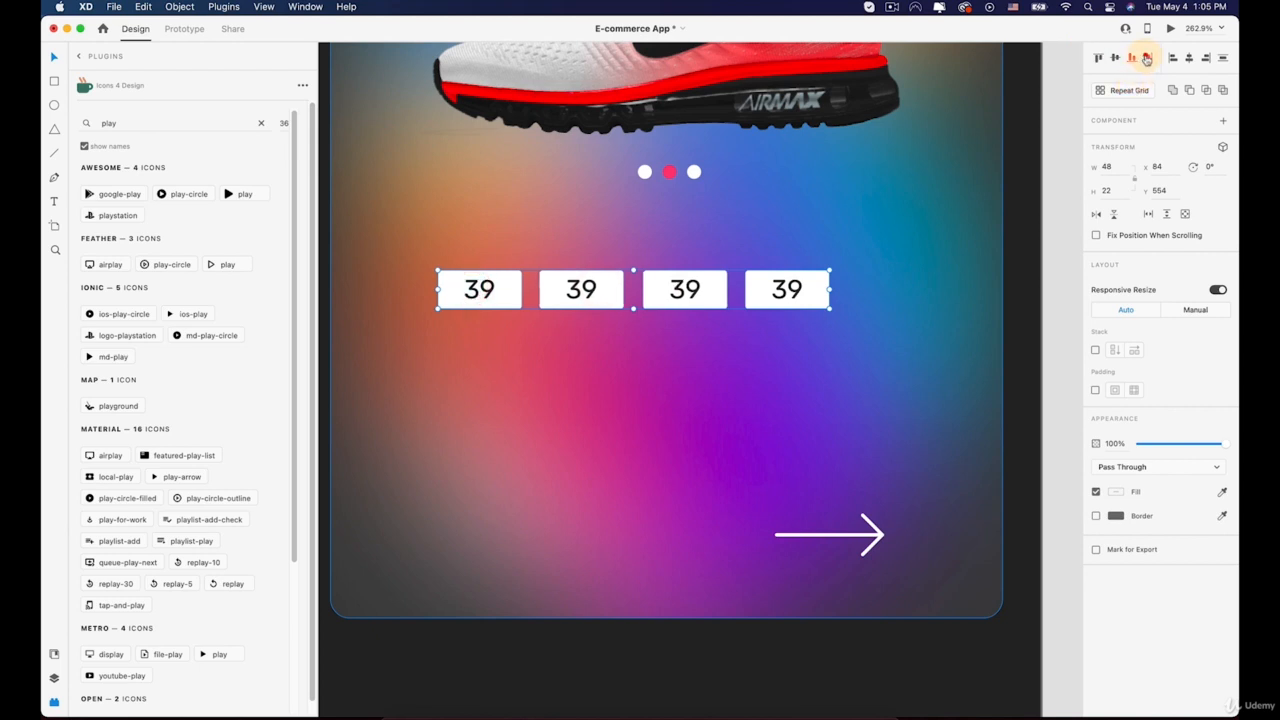
left_click_drag(692, 288, 722, 280)
left_click(613, 378)
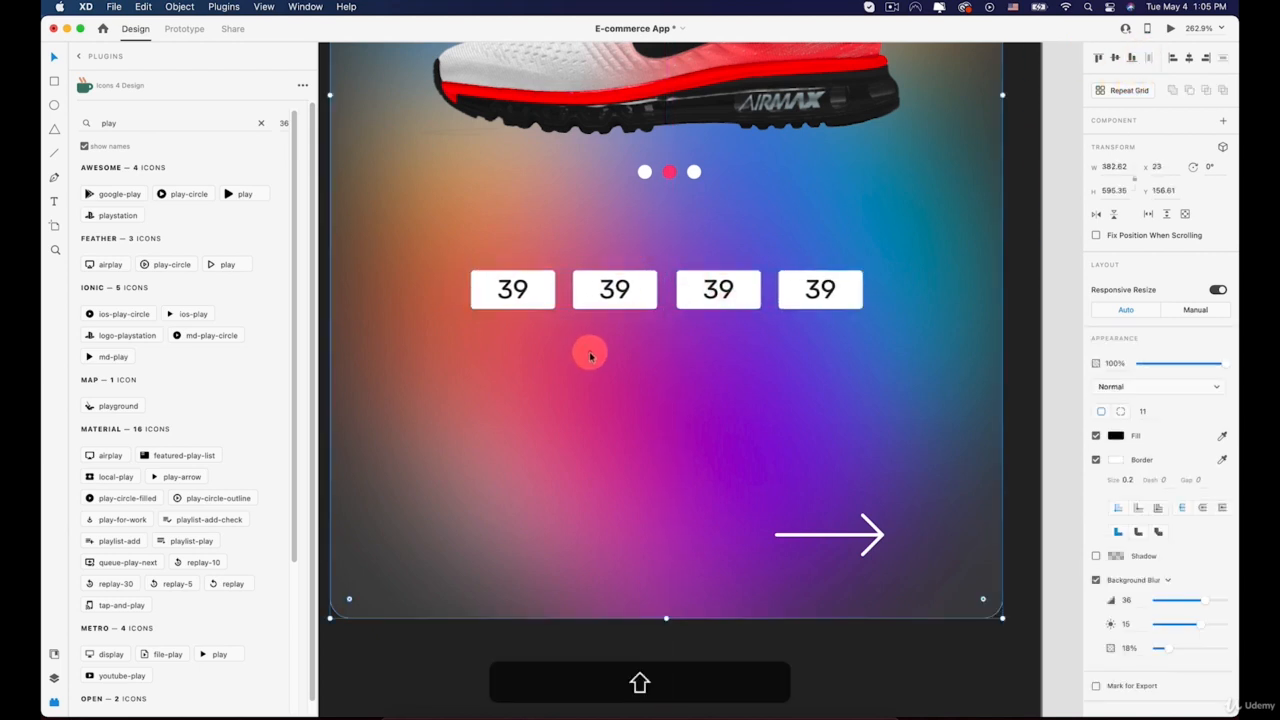
Move the row of four size boxes down by 20, to Y 574
scroll(586, 351, "down", 5)
scroll(643, 425, "down", 5)
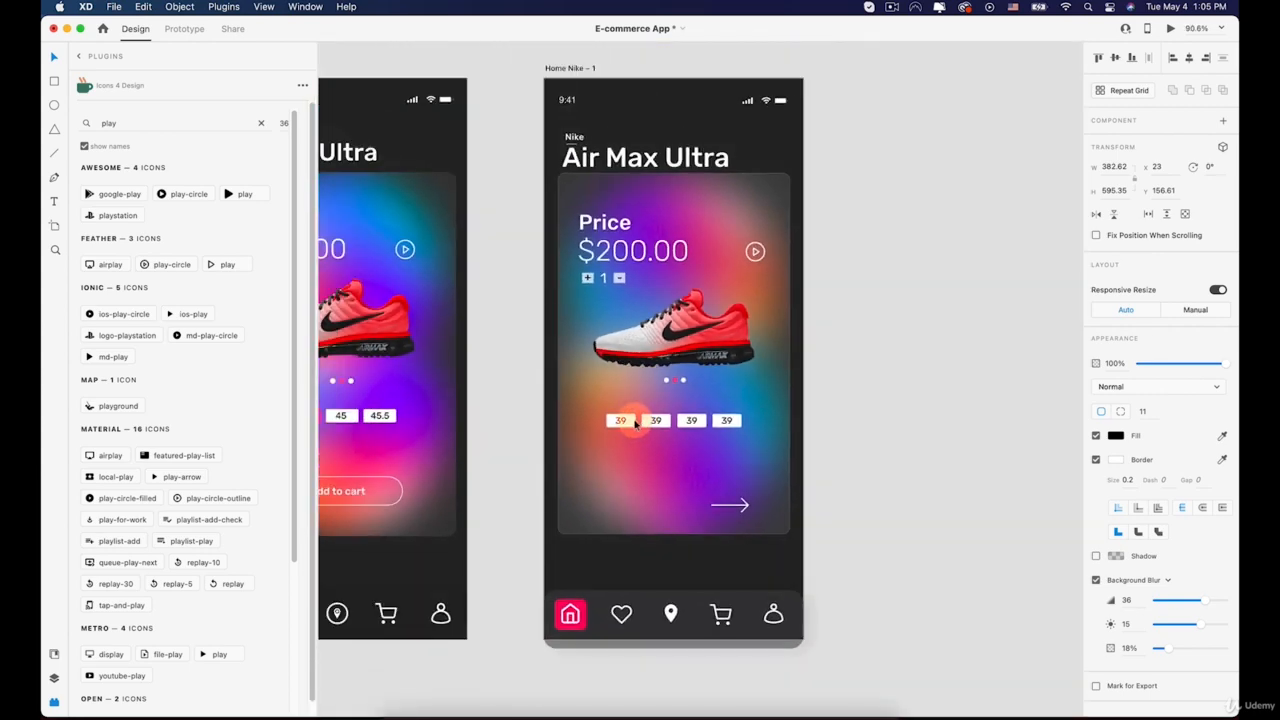
scroll(635, 424, "up", 5)
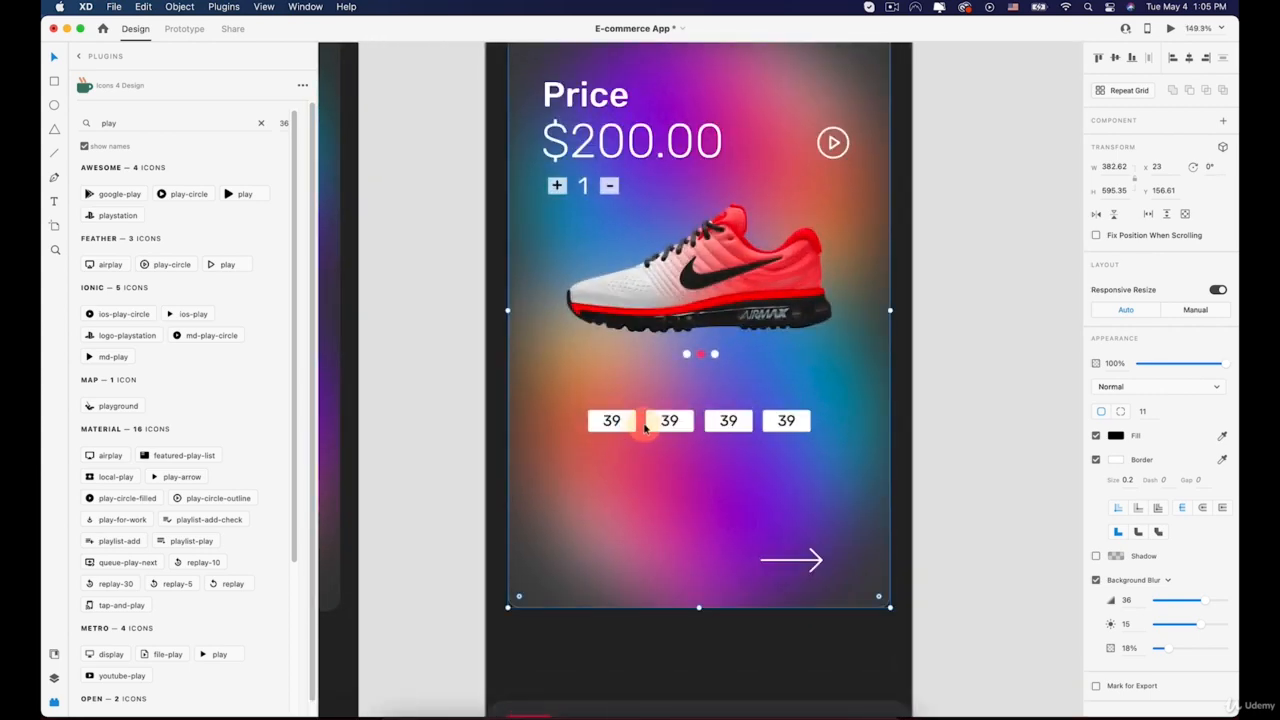
left_click(610, 420)
left_click(669, 420, "shift")
left_click(728, 420, "shift")
left_click(788, 420, "shift")
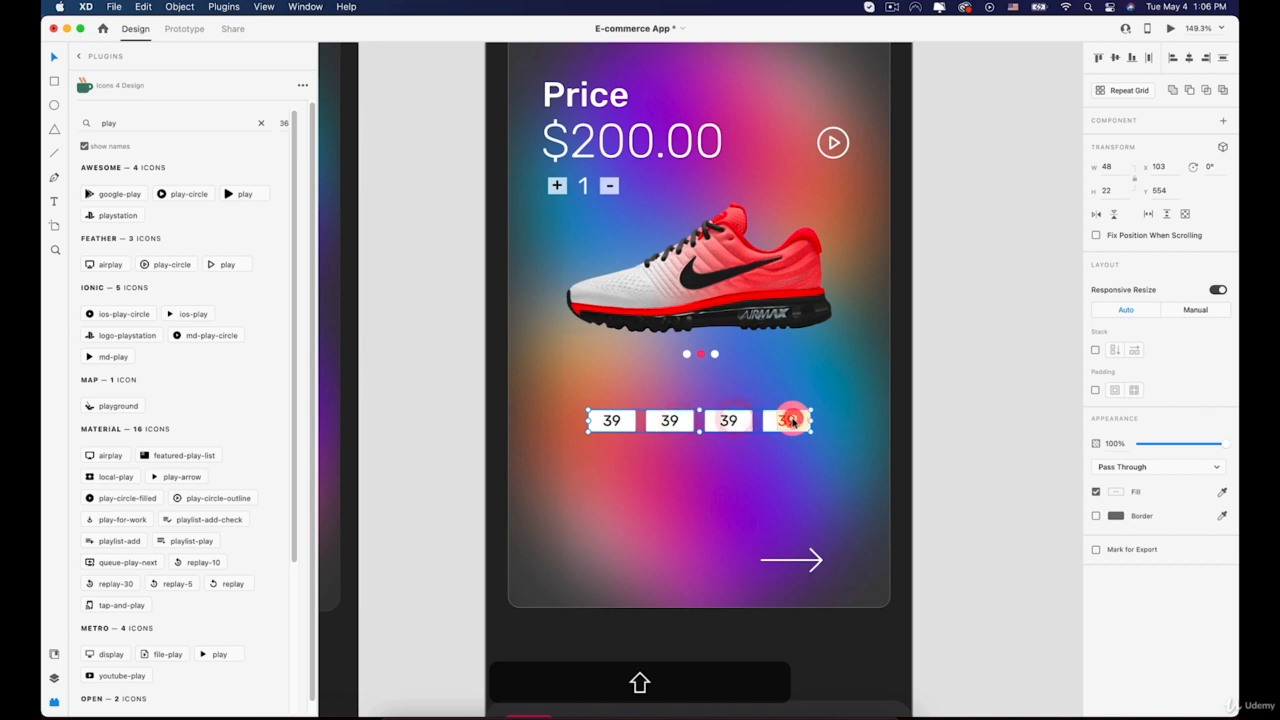
key("shift+Down")
key("shift+Down")
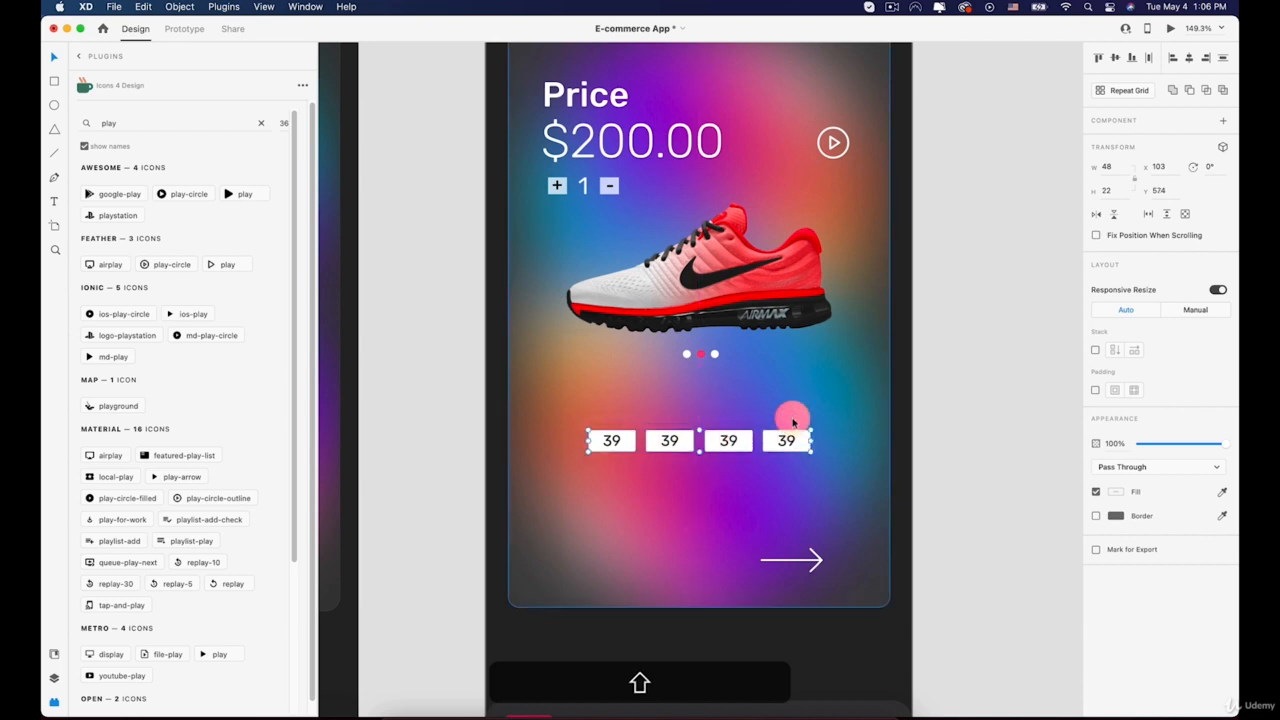
Duplicate the $200.00 price text into the space above the size boxes and change the copy's text to "Size"
left_click(613, 143, "alt")
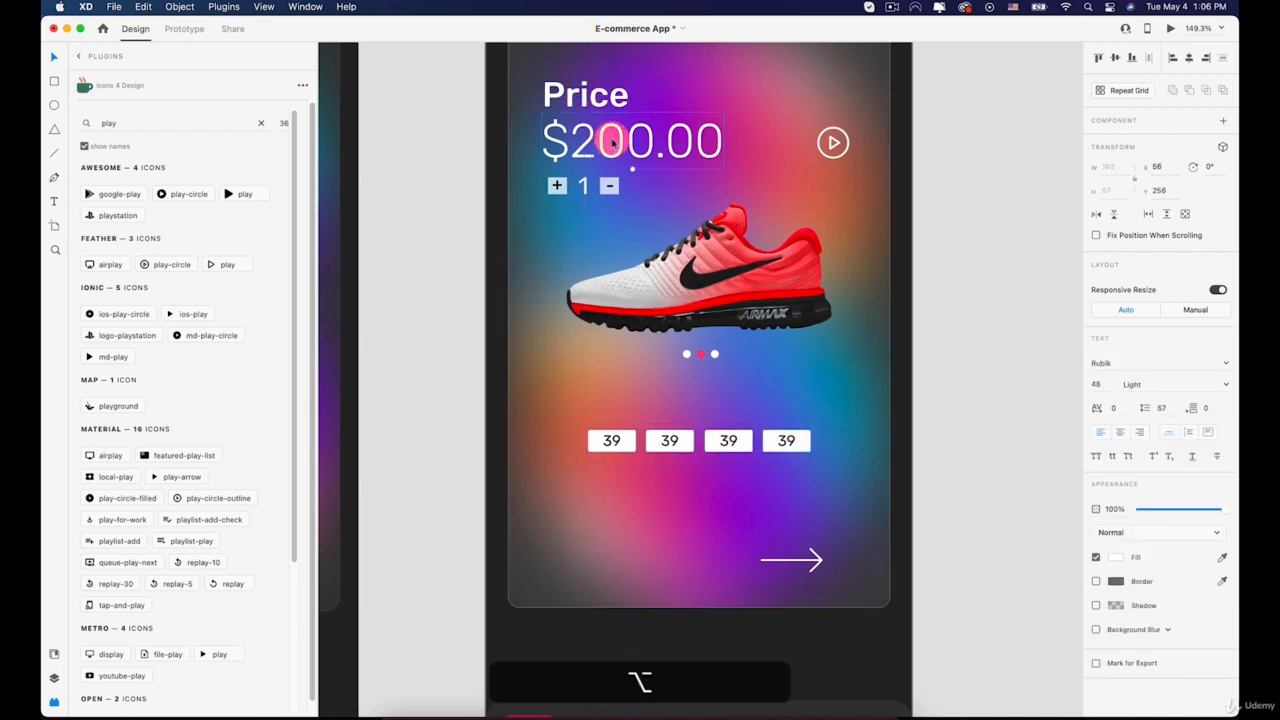
left_click_drag(613, 143, 626, 423)
key("ctrl+alt+super+z")
double_click(628, 408)
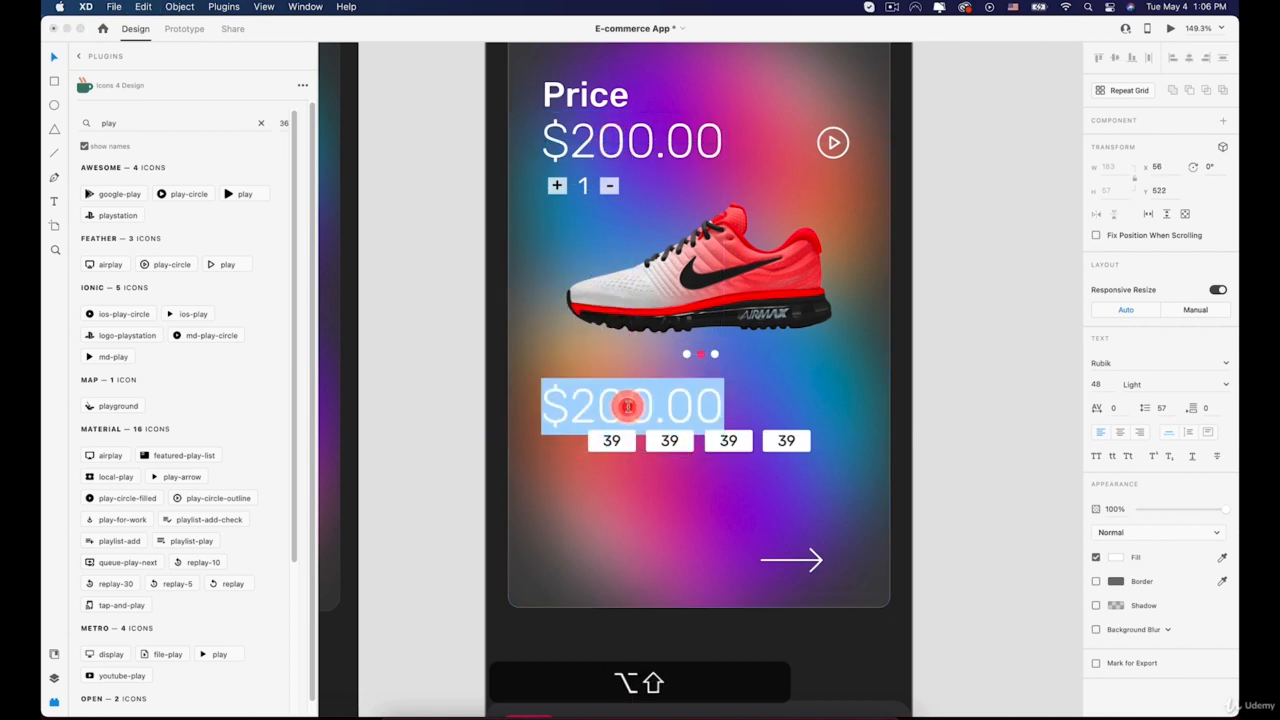
type("Size")
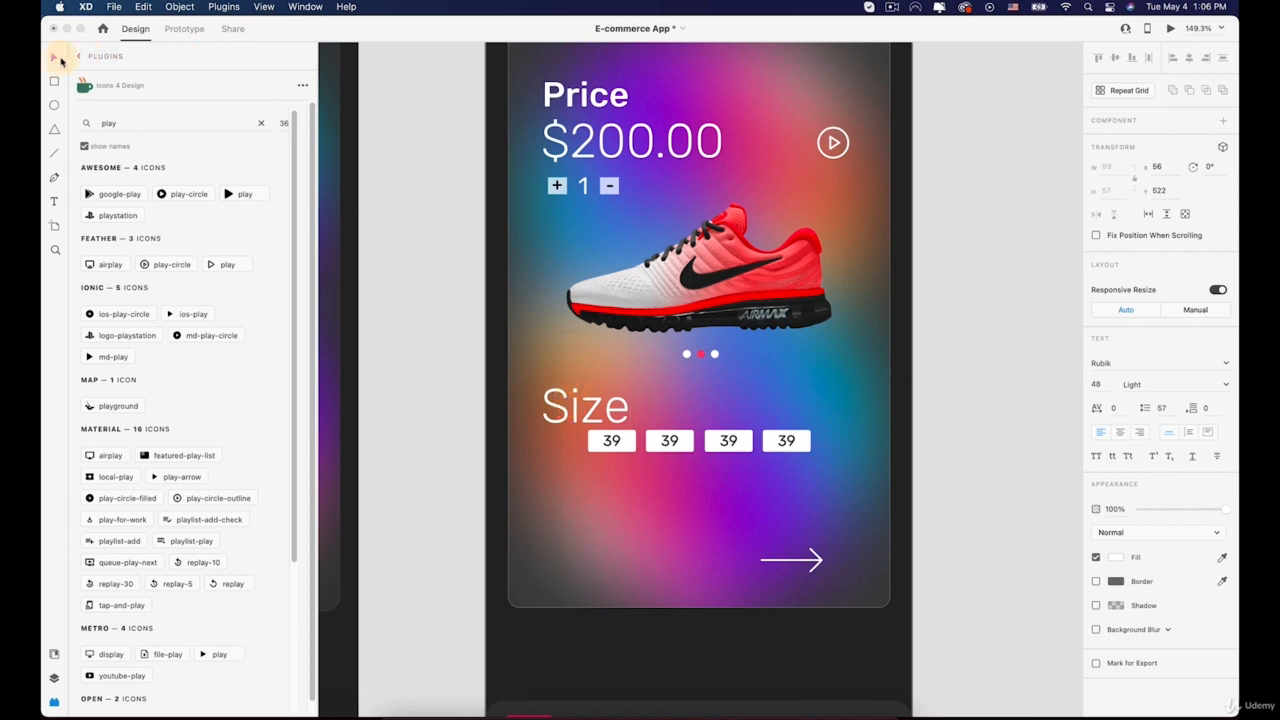
Shrink the Size label to font size 17 and place it just above the first size box
left_click(600, 400)
scroll(595, 410, "up", 5)
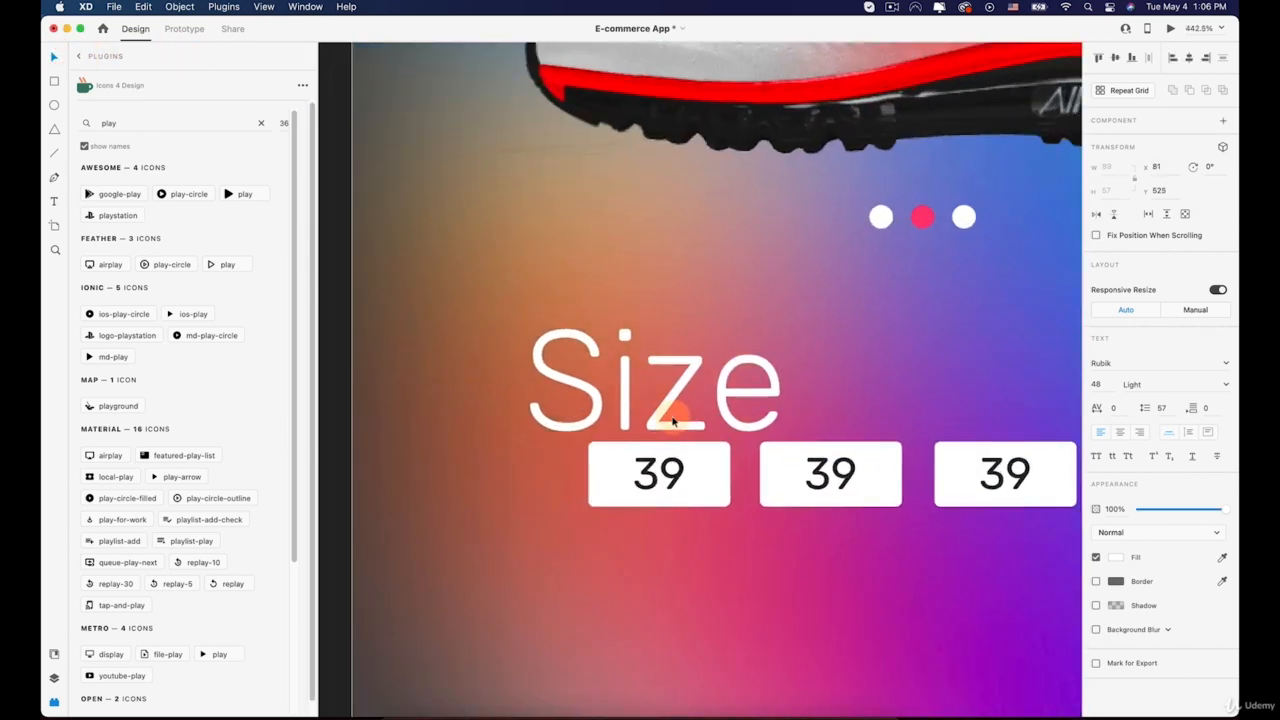
left_click_drag(672, 422, 629, 395)
key("super+0")
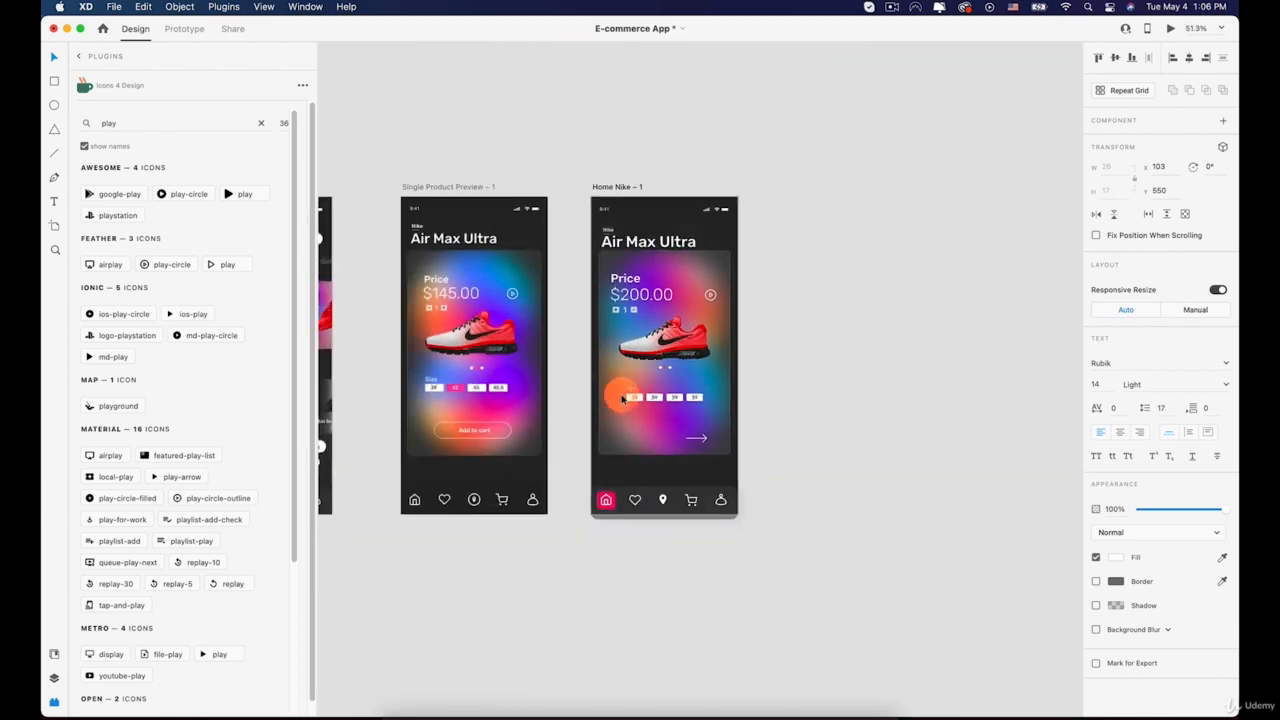
scroll(631, 432, "up", 5)
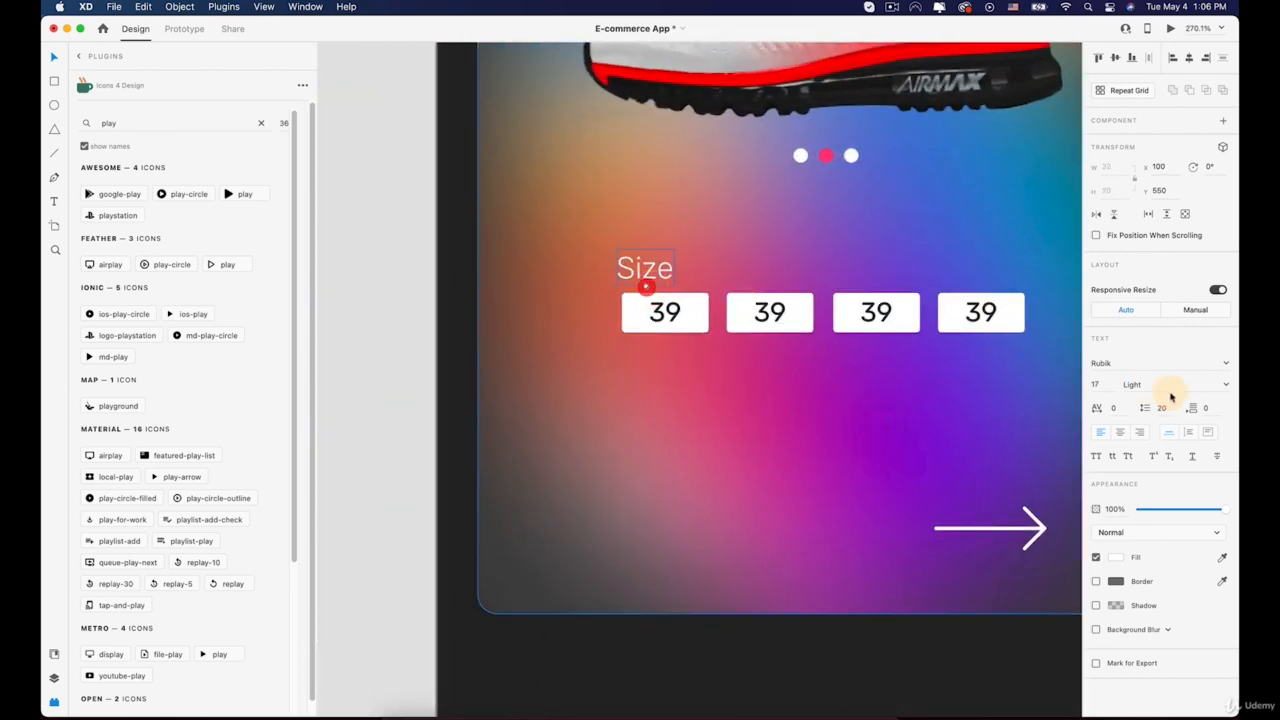
Set the Size label's weight to Regular and align it with the first box's left edge at X 103, Y 548
left_click(1224, 384)
left_click(1133, 399)
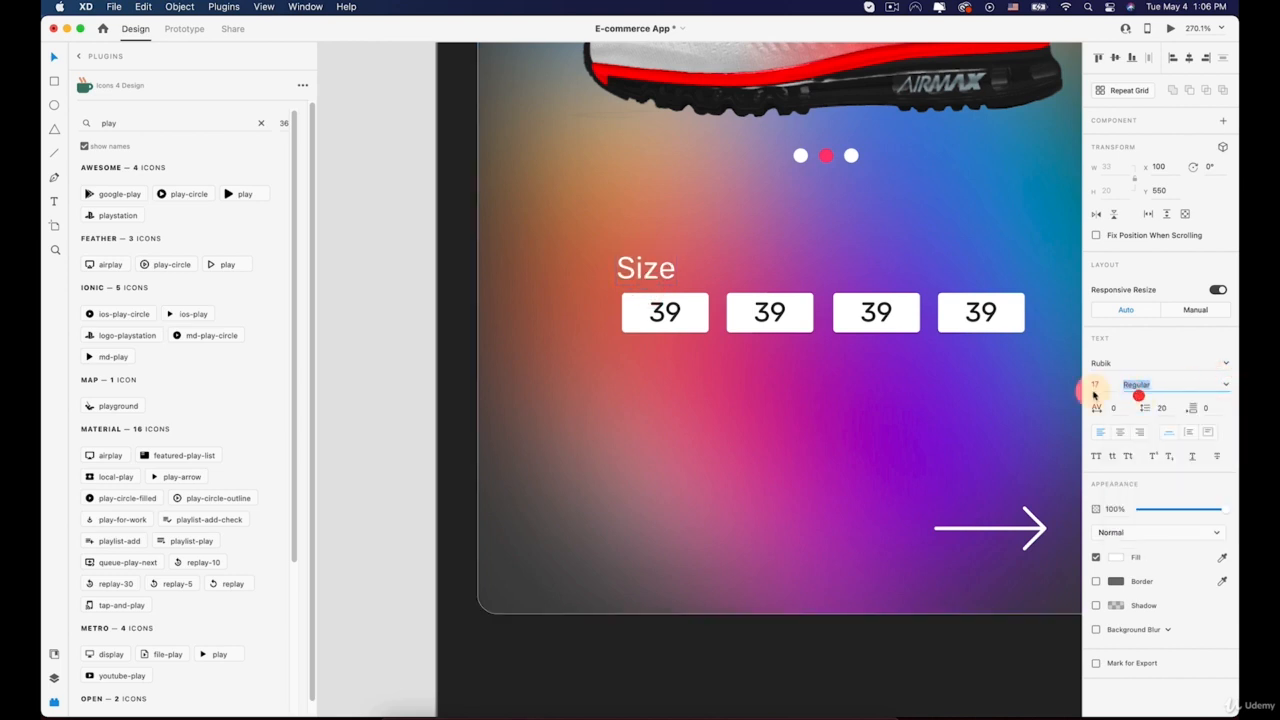
left_click_drag(652, 262, 657, 268)
left_click(666, 423)
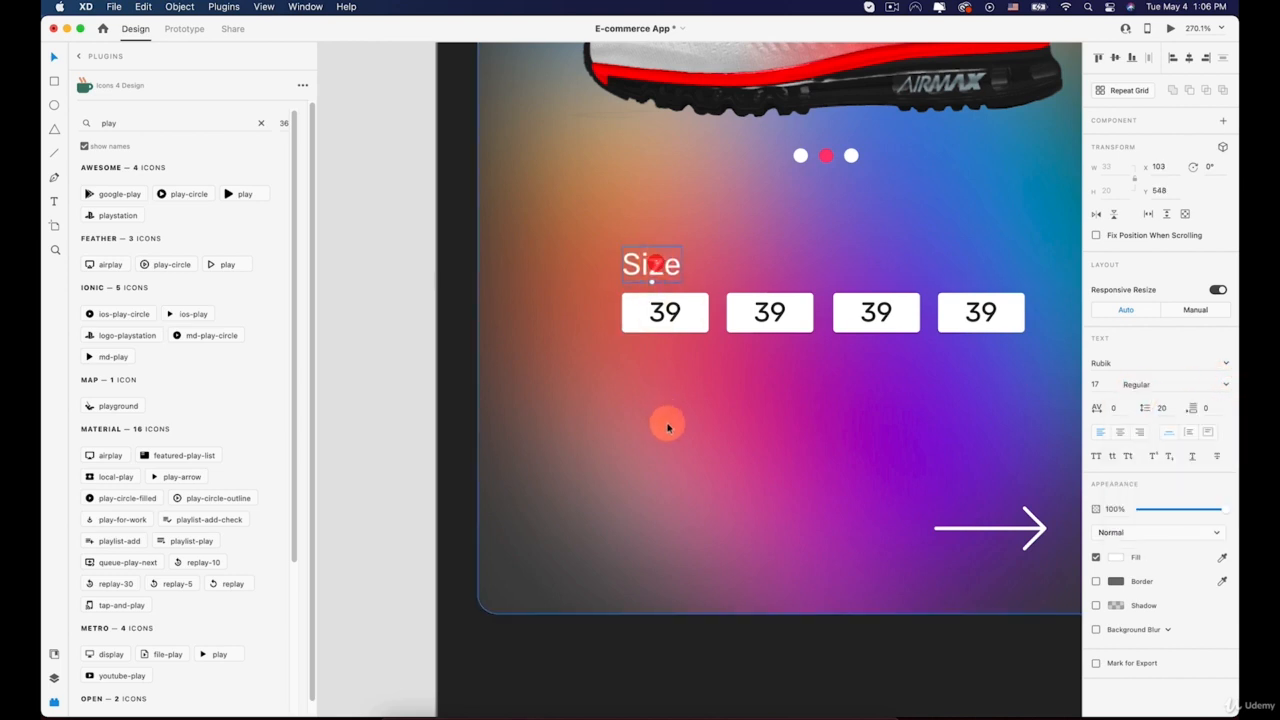
Change the number in the second size box to 42
scroll(666, 423, "down", 5)
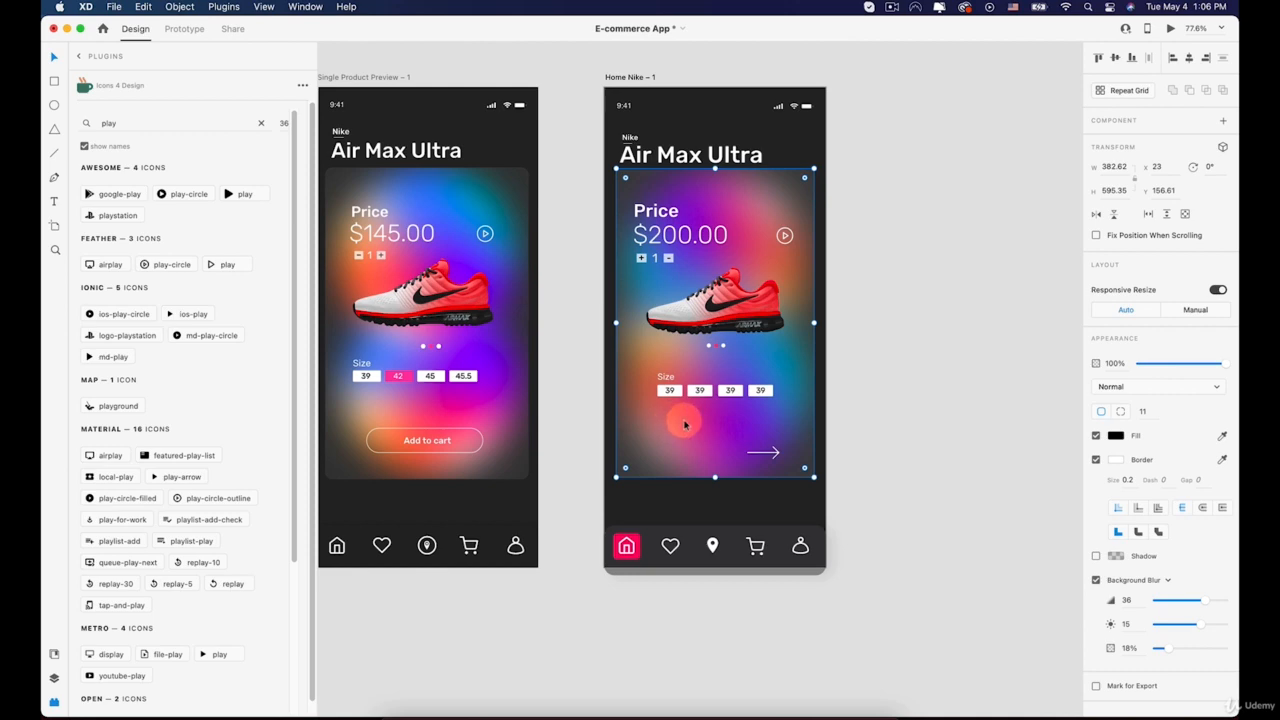
scroll(685, 425, "up", 5)
left_click(736, 323)
double_click(736, 323)
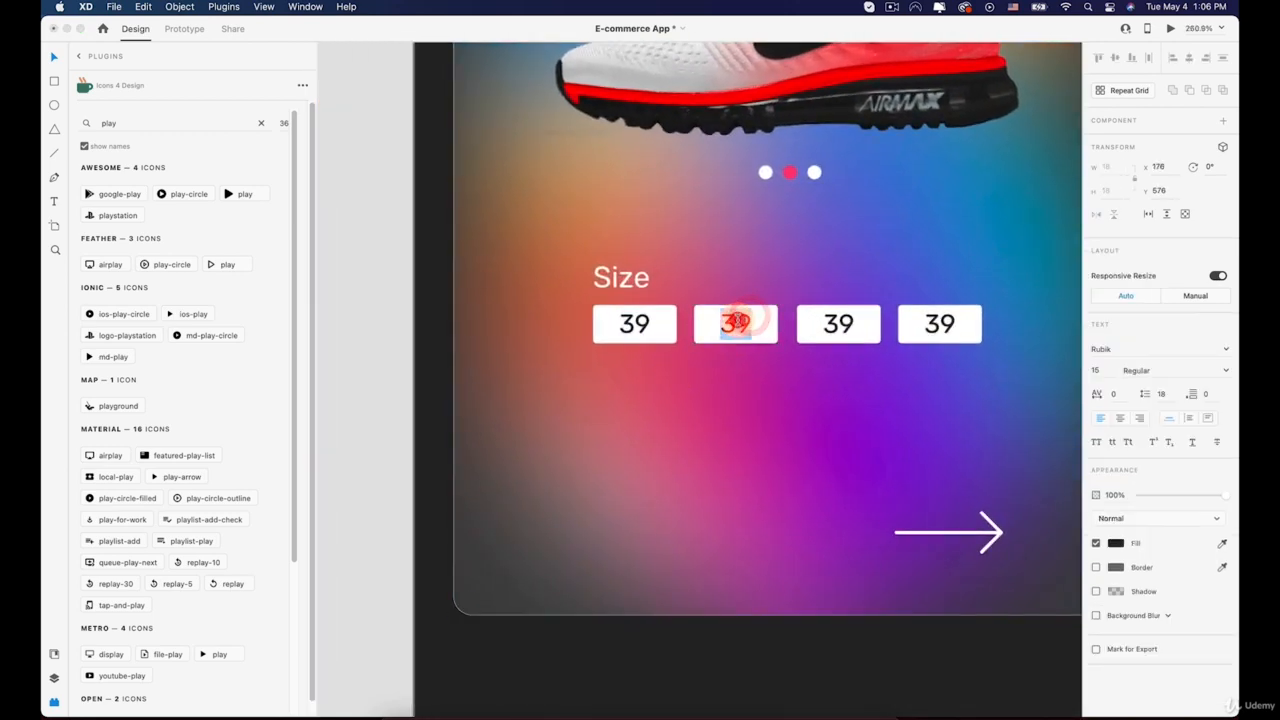
type("42")
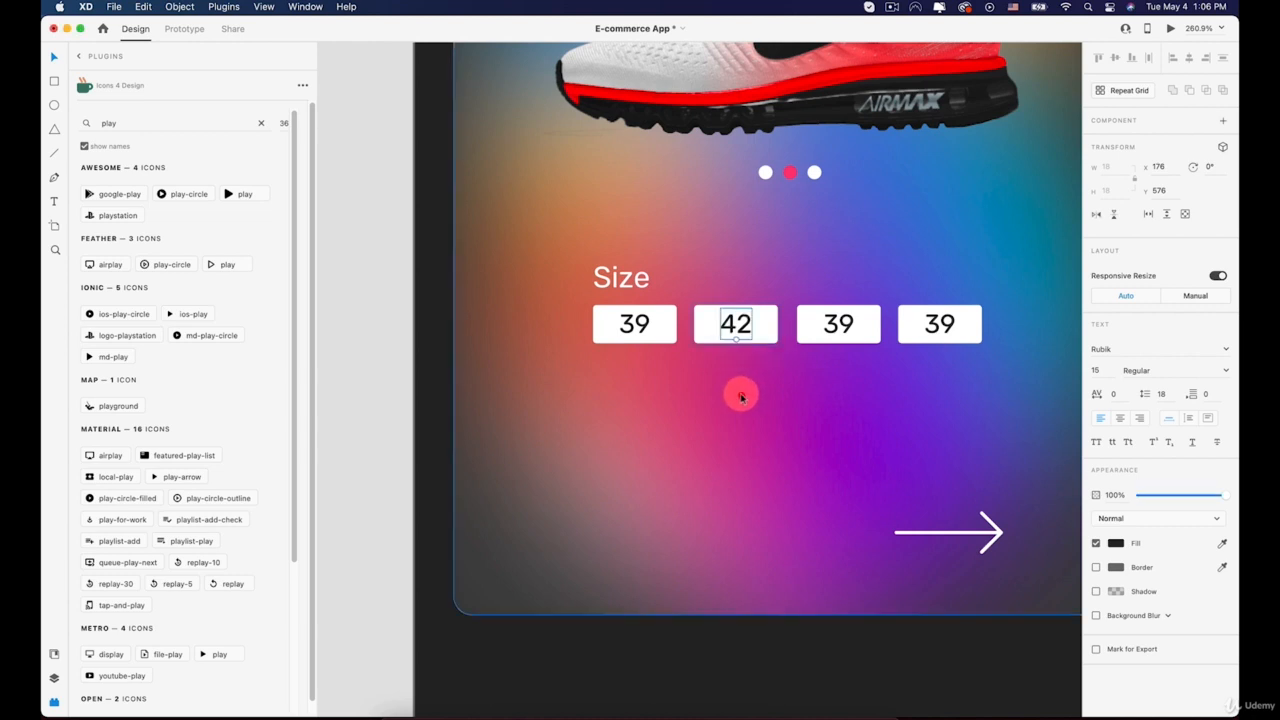
left_click_drag(741, 325, 736, 326)
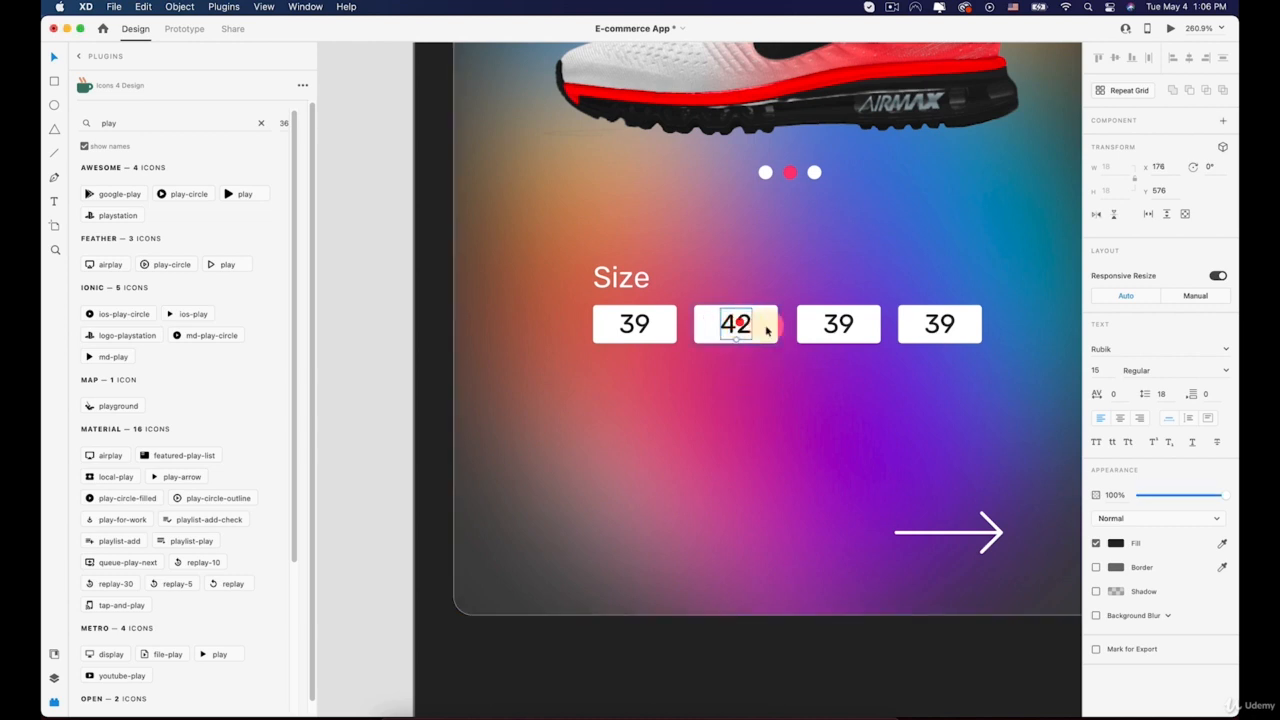
Change the number in the third size box to 42.5 and centre it within its box
left_click(830, 323)
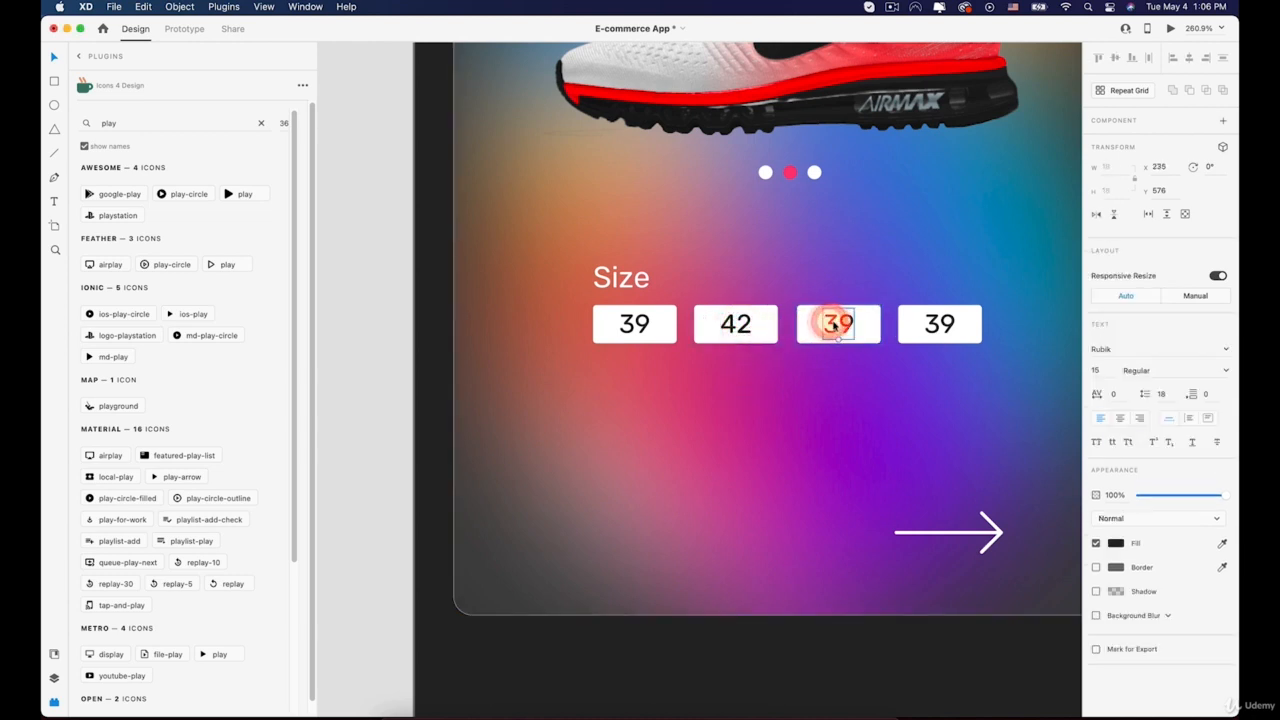
double_click(833, 324)
double_click(834, 324)
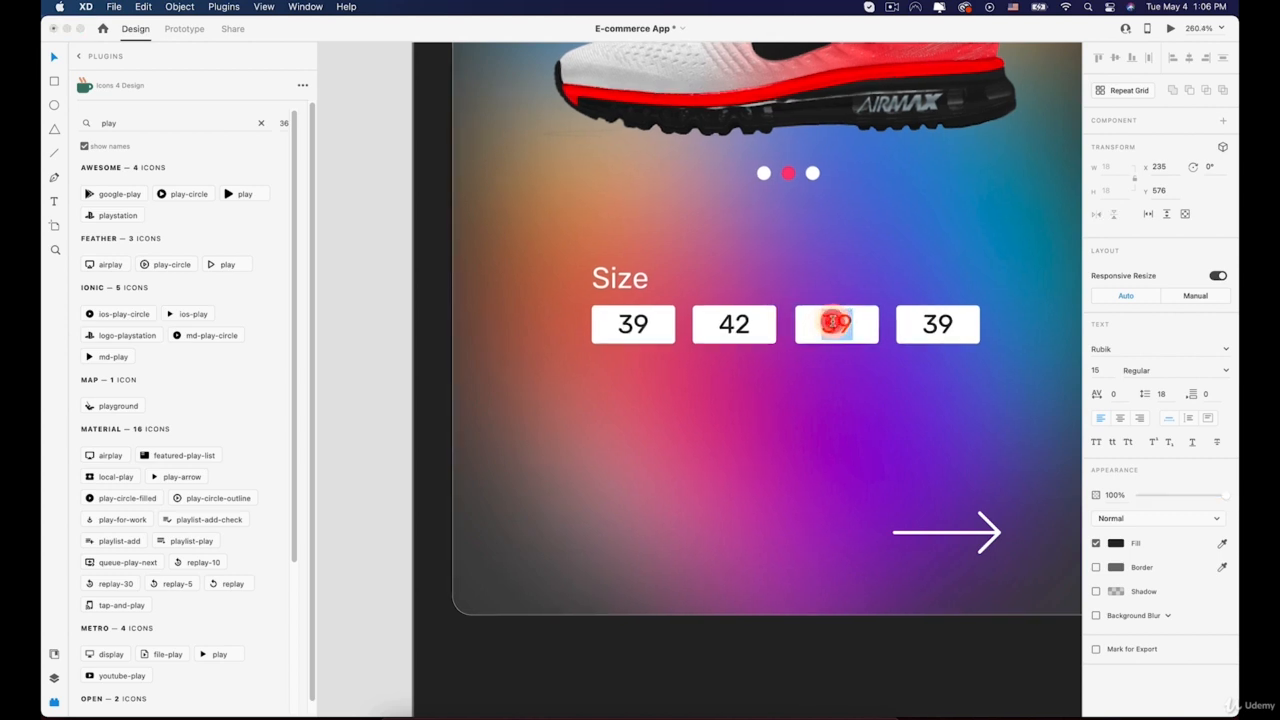
type("42.5")
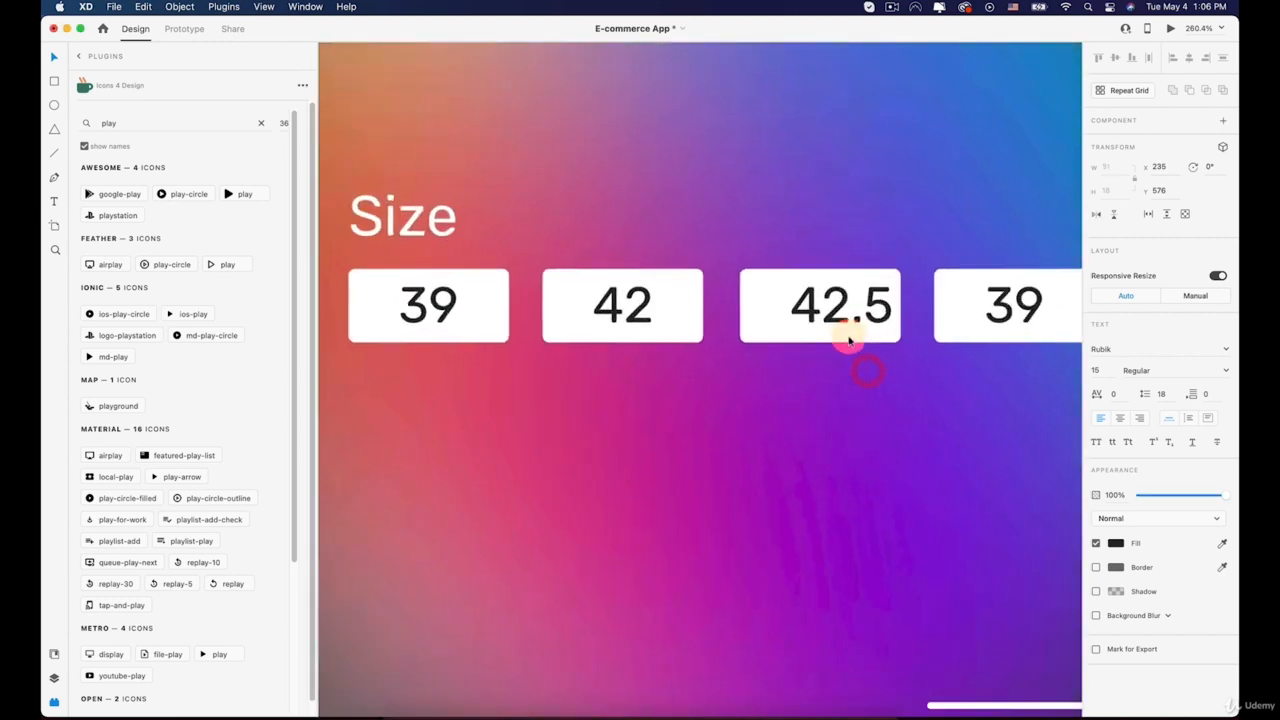
scroll(858, 345, "up", 5)
left_click_drag(837, 323, 817, 318)
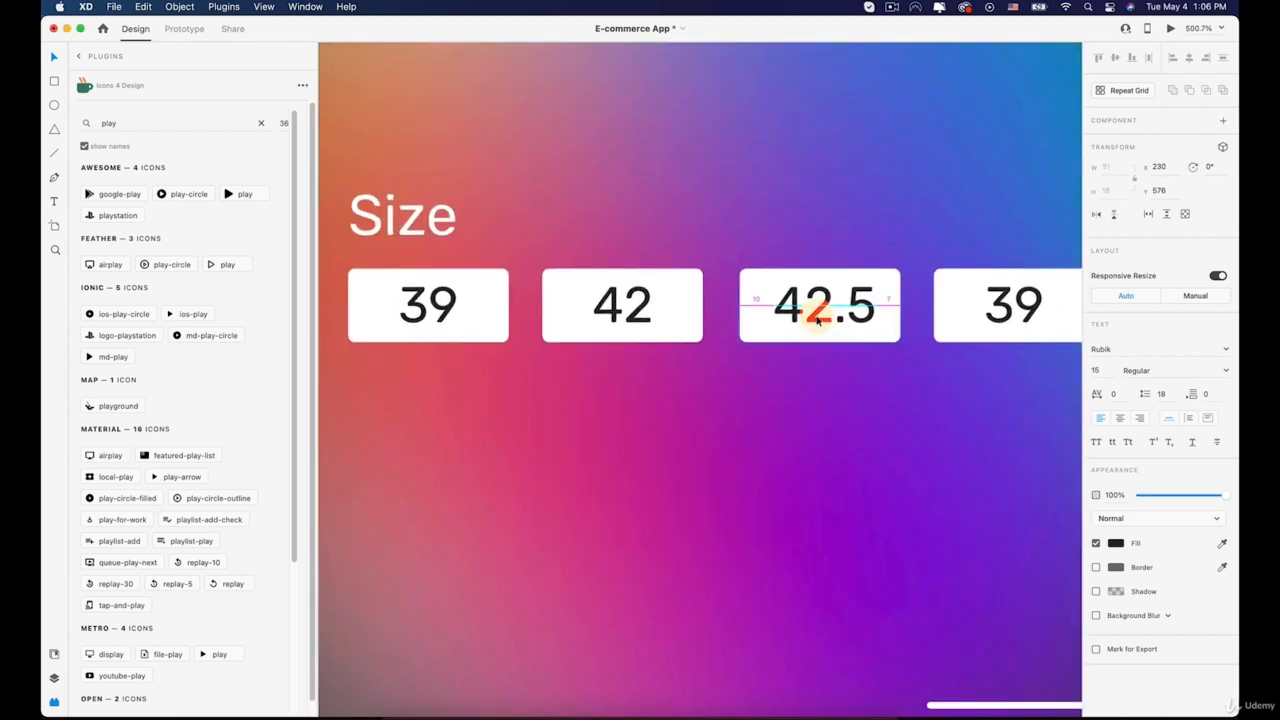
Change the number in the fourth size box to 43
left_click(1014, 304)
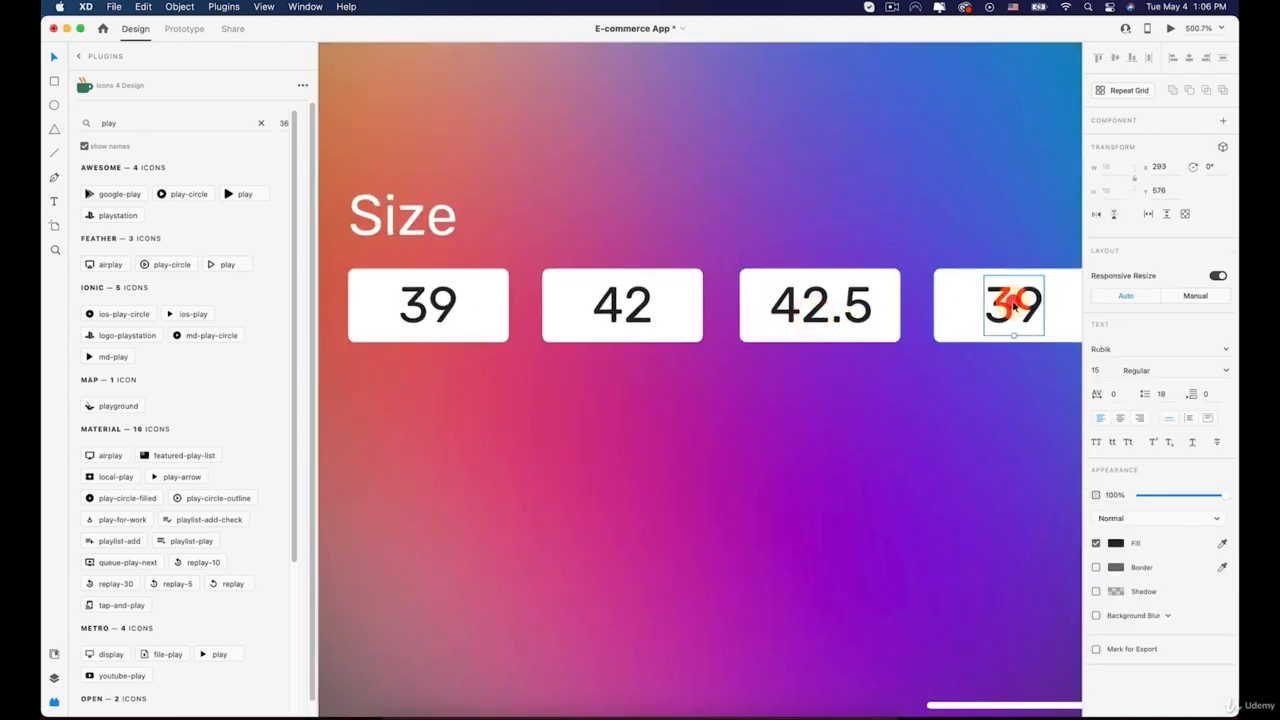
double_click(1014, 306)
type("43")
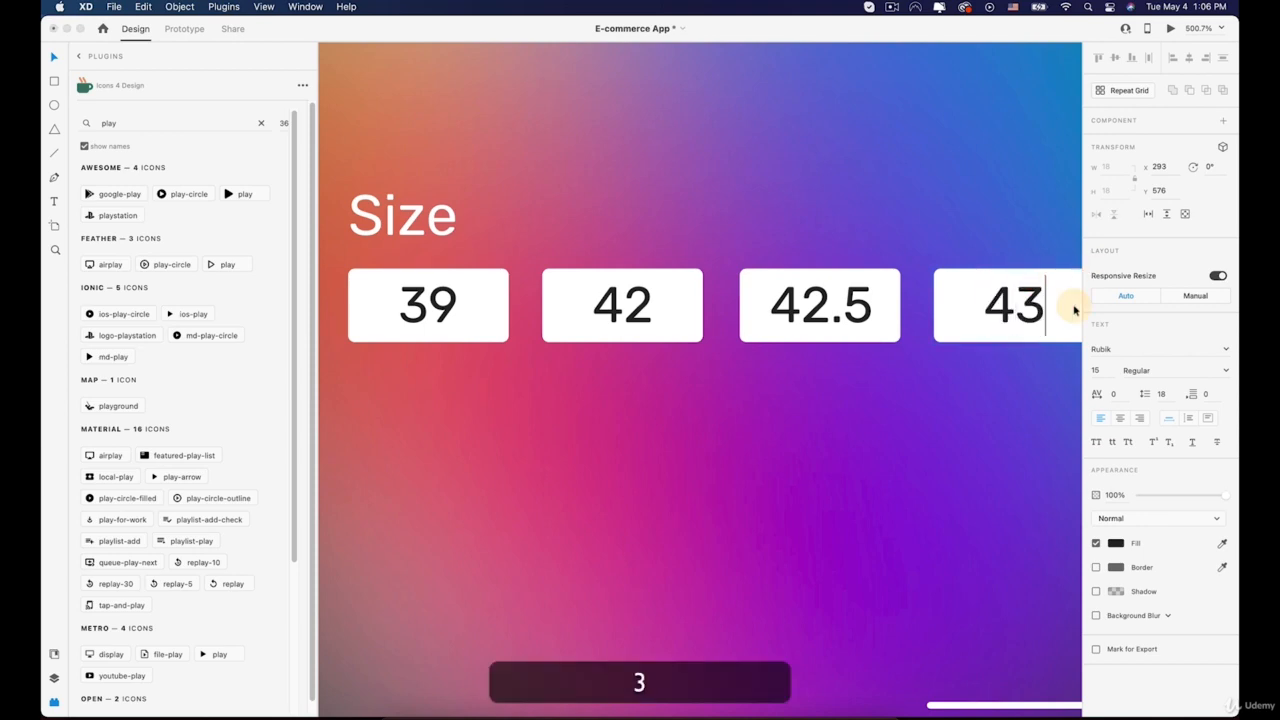
left_click(1020, 437)
scroll(1006, 363, "down", 10)
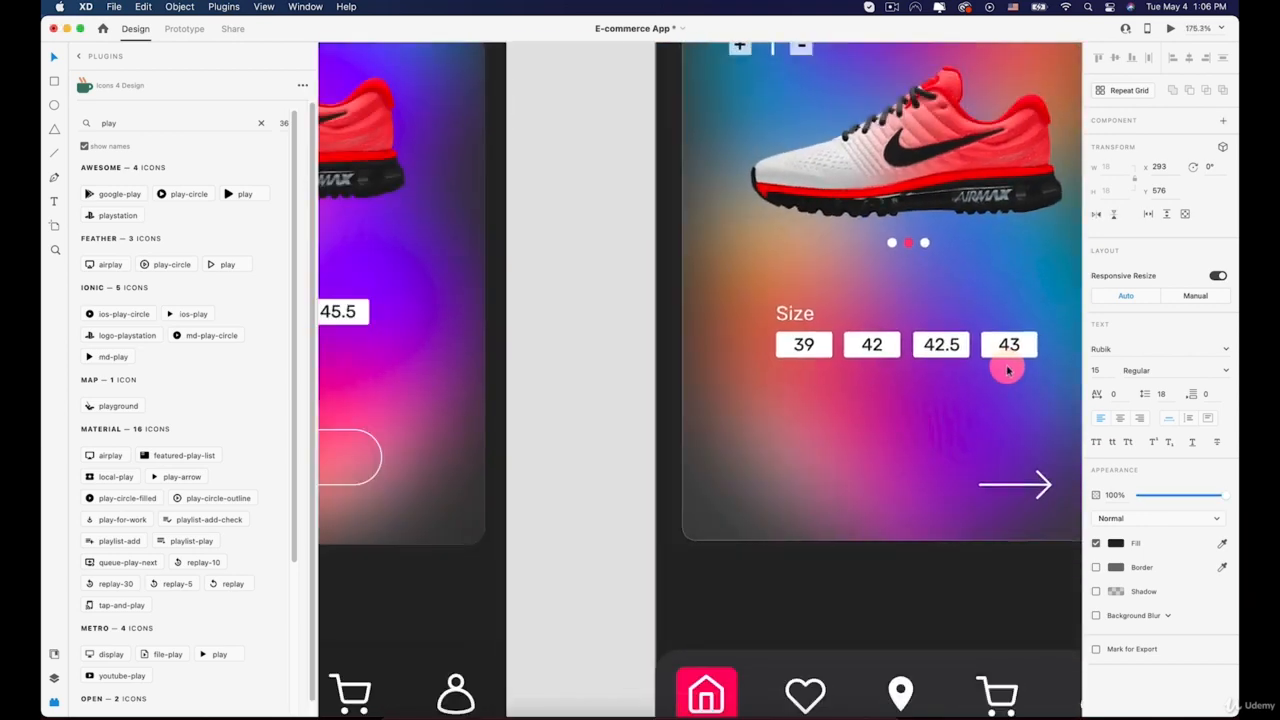
Fill the 42 size box with the pink sampled from the 42 box on the Single Product Preview – 1 artboard
scroll(1006, 370, "up", 6)
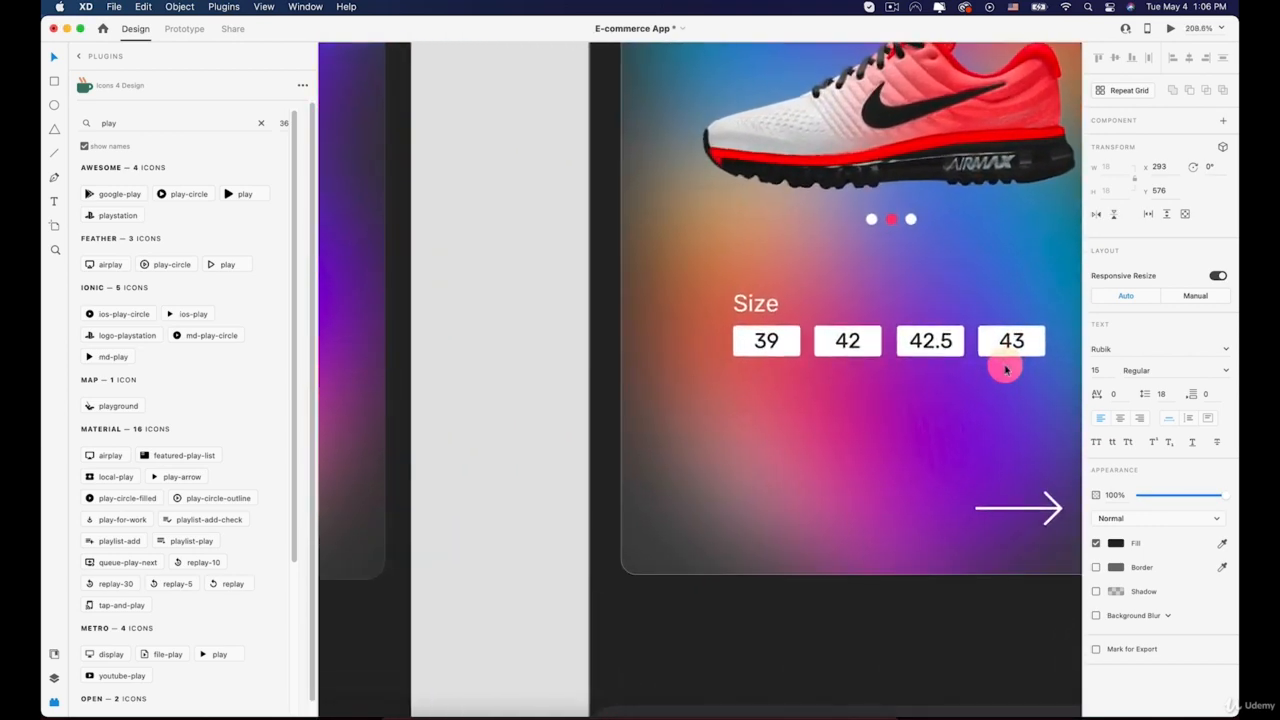
left_click(849, 342)
scroll(849, 342, "down", 1)
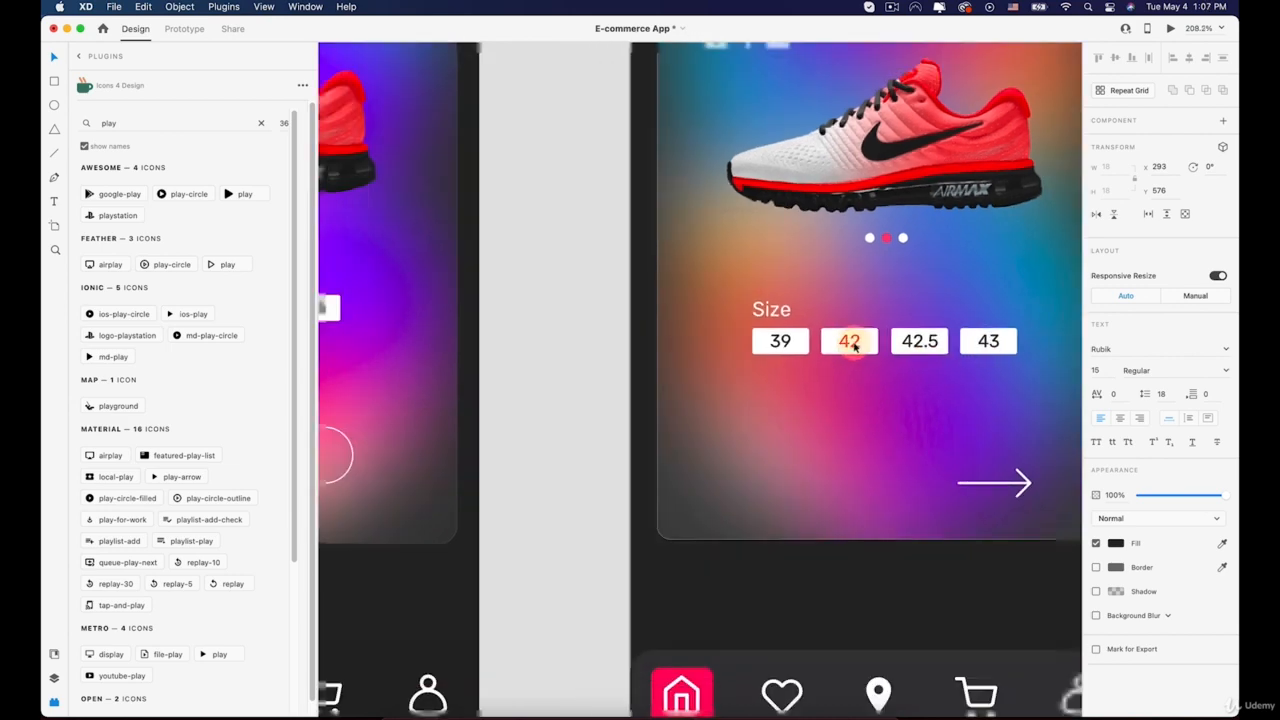
scroll(875, 340, "down", 5)
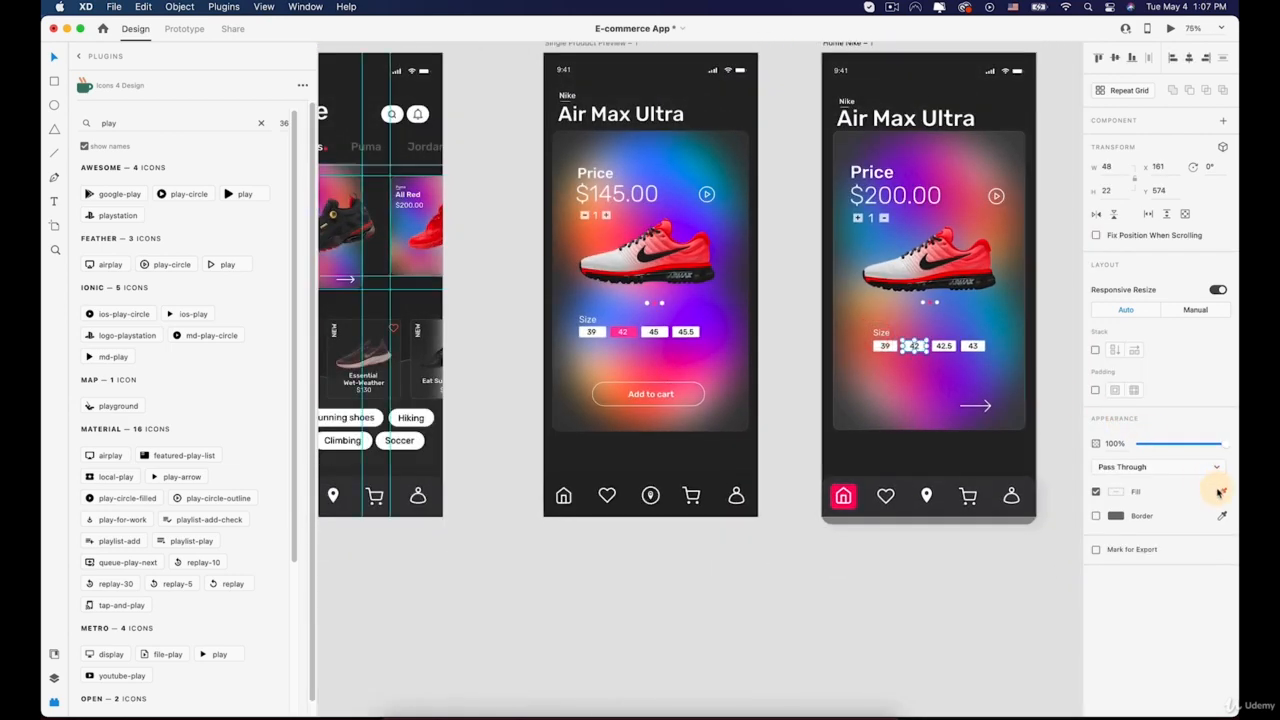
left_click(1221, 491)
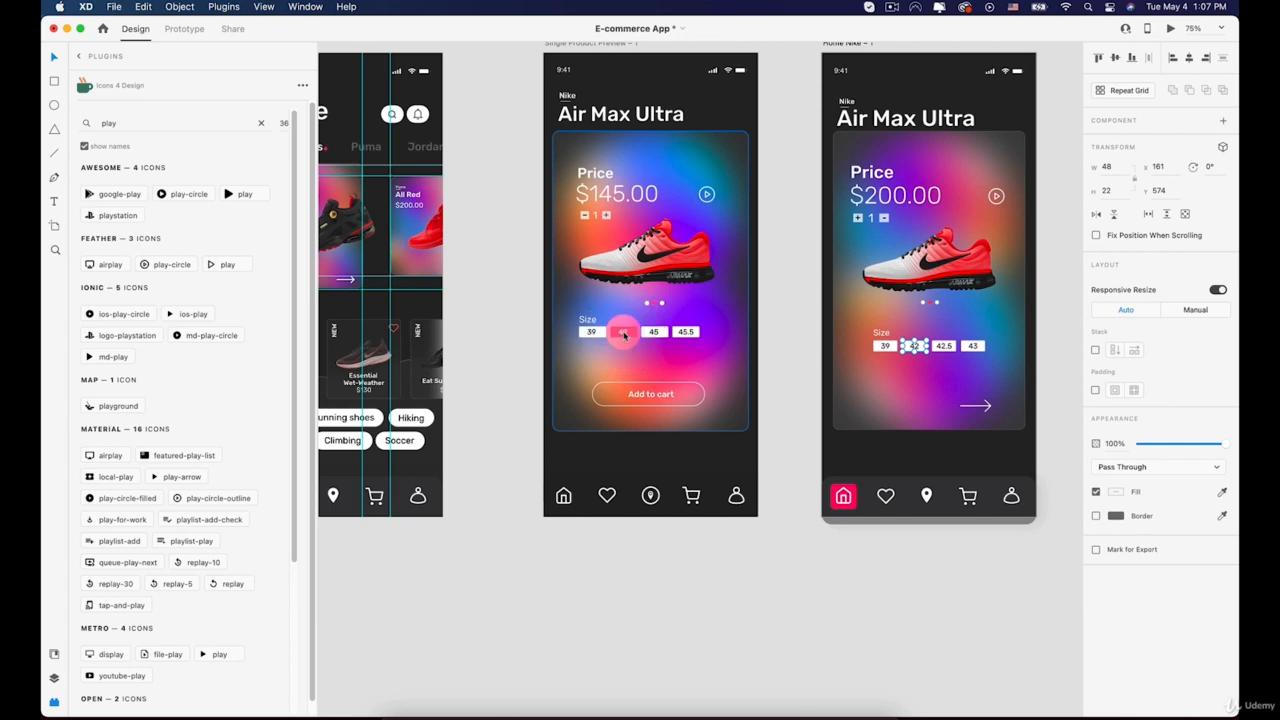
left_click(623, 333)
Recolour the middle dot under the shoe with the pink sampled from the highlighted size box
scroll(915, 307, "up", 3)
left_click(938, 298)
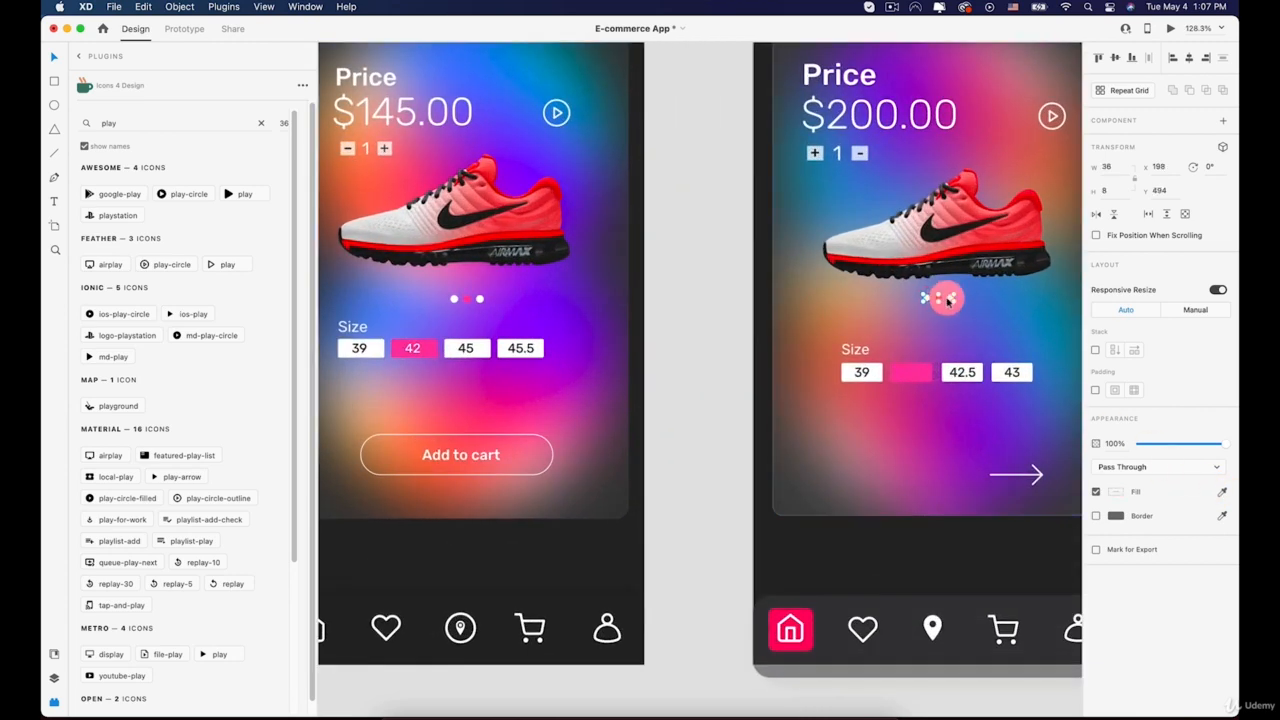
double_click(946, 298)
left_click(1221, 397)
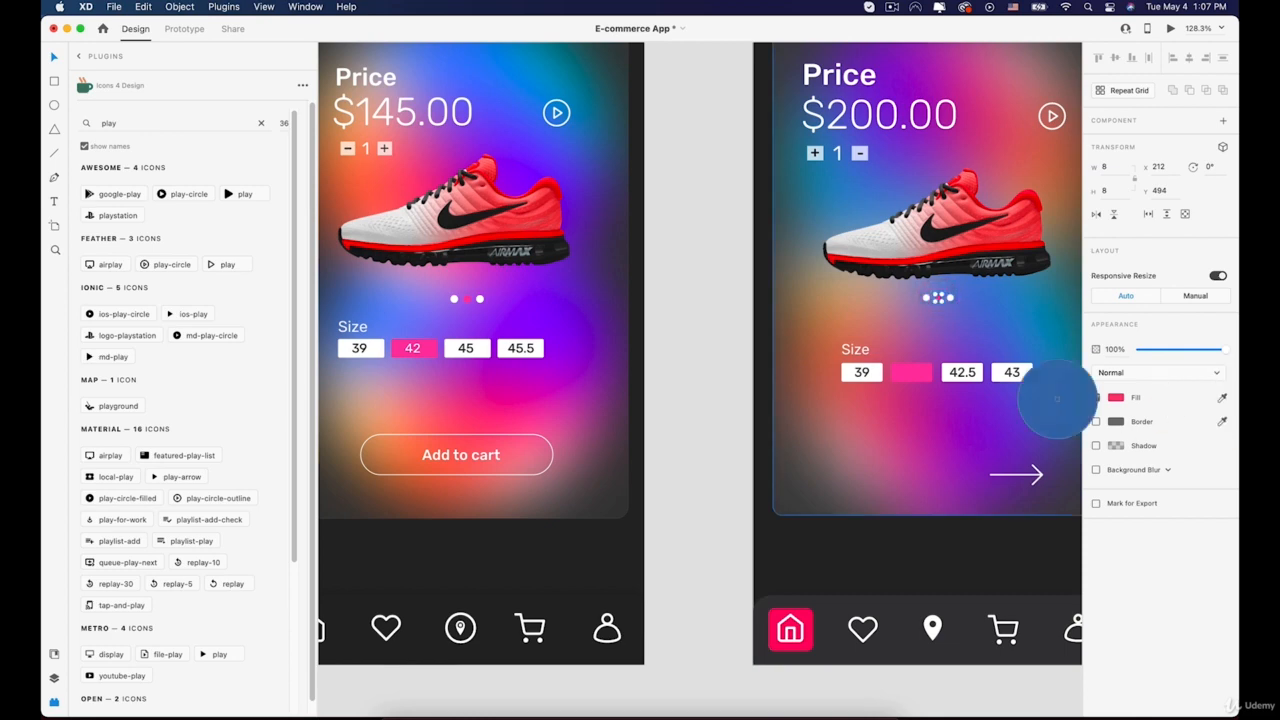
left_click(914, 408)
scroll(915, 418, "down", 3)
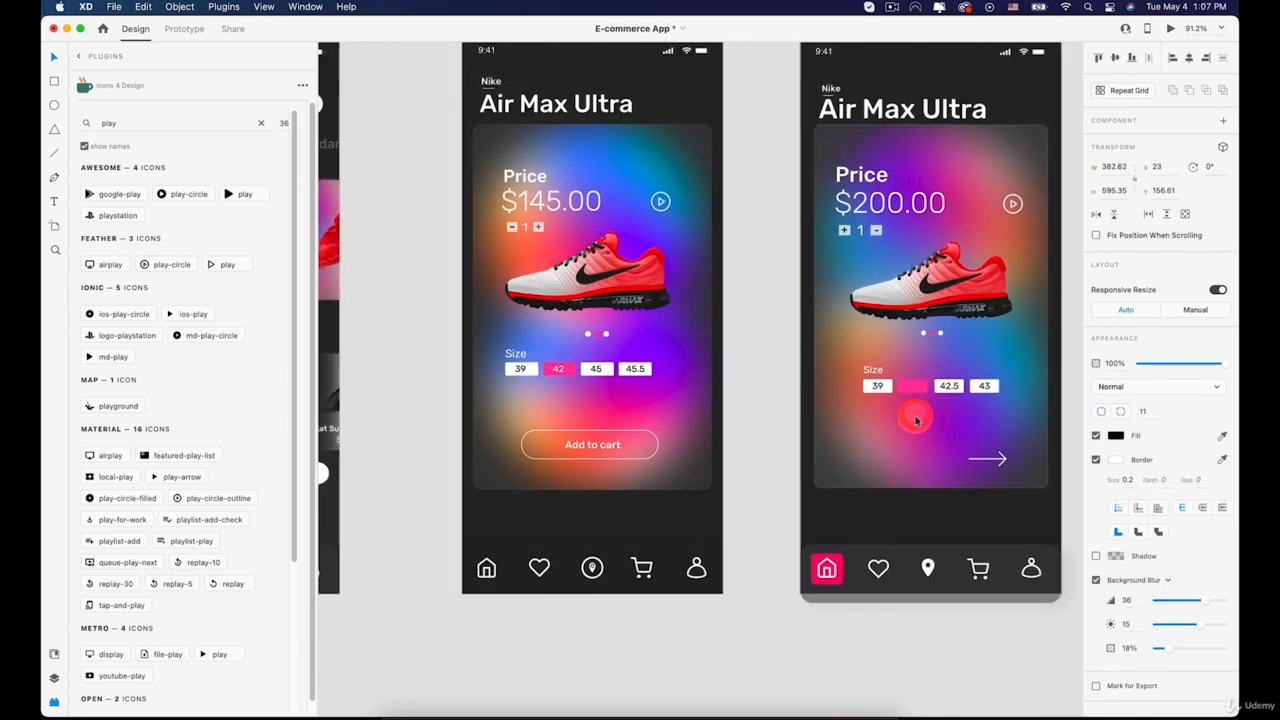
Set the text fill of the number 42 in the pink size box to white
scroll(916, 421, "up", 5)
left_click(905, 338)
left_click(906, 339)
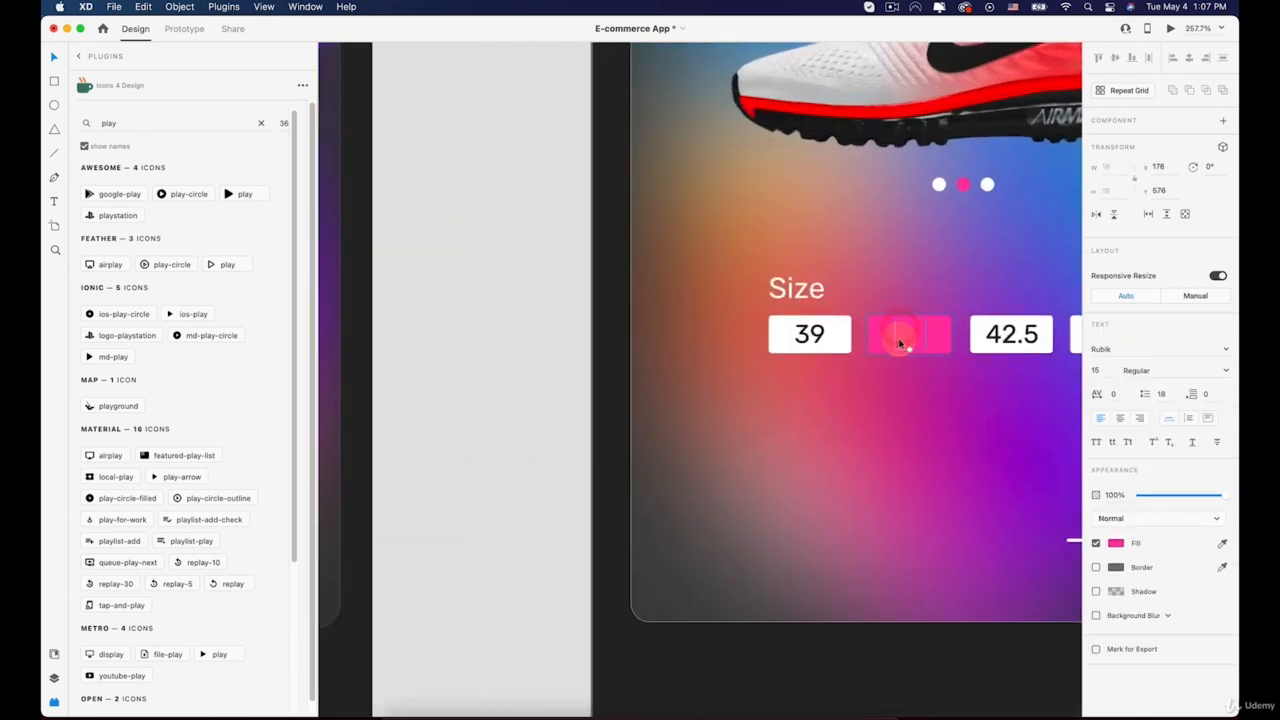
left_click(1115, 543)
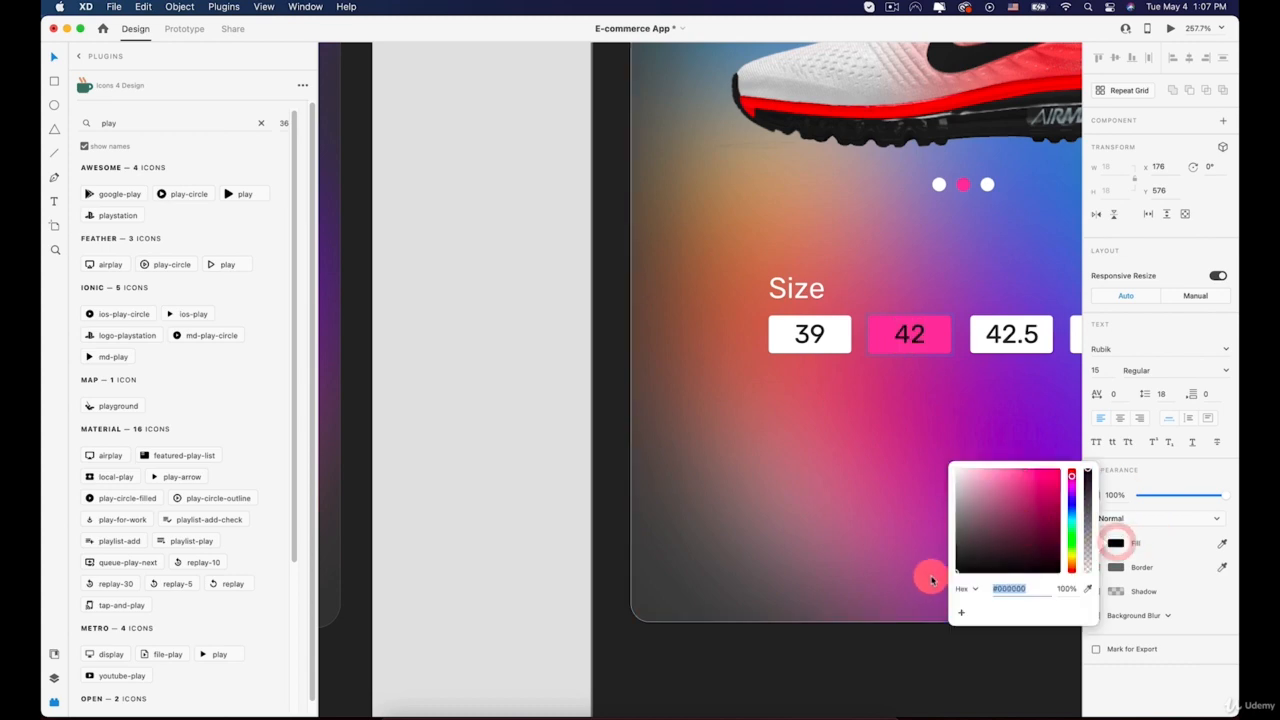
left_click(903, 423)
scroll(902, 433, "down", 1)
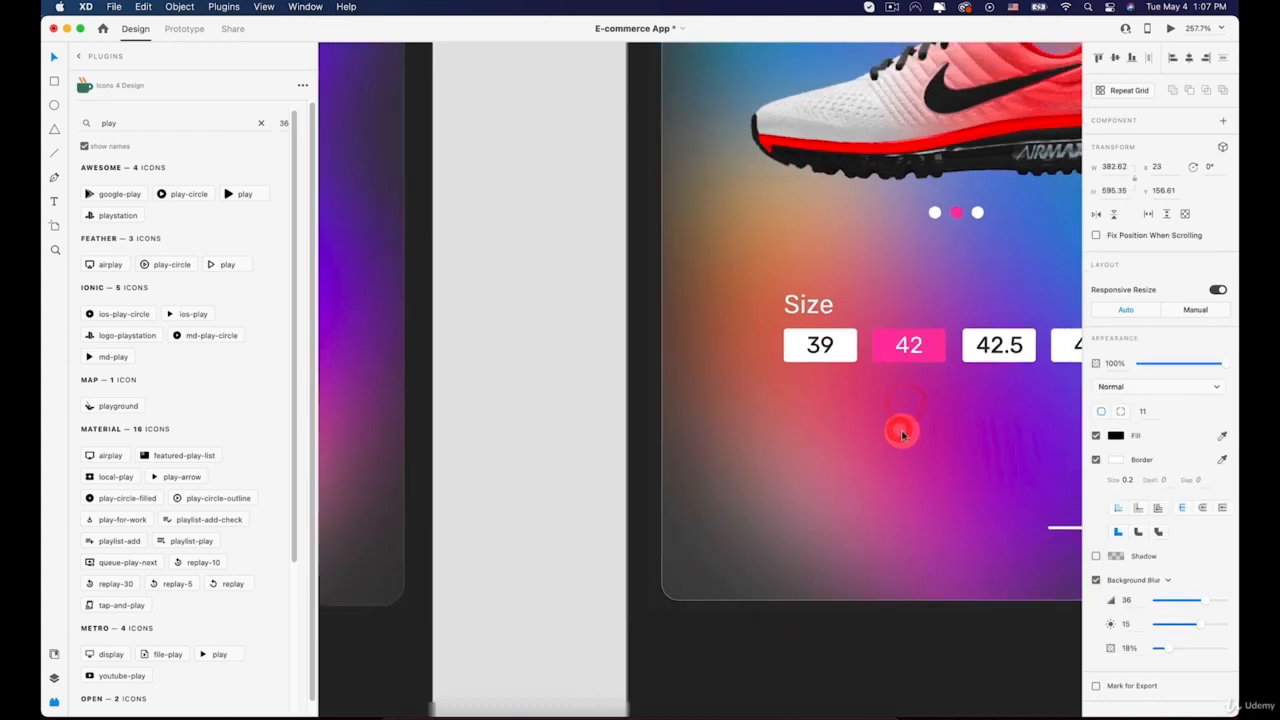
Delete the arrow from the lower part of the Home Nike – 1 product card
scroll(902, 433, "down", 5)
key("space")
left_click_drag(902, 434, 832, 394)
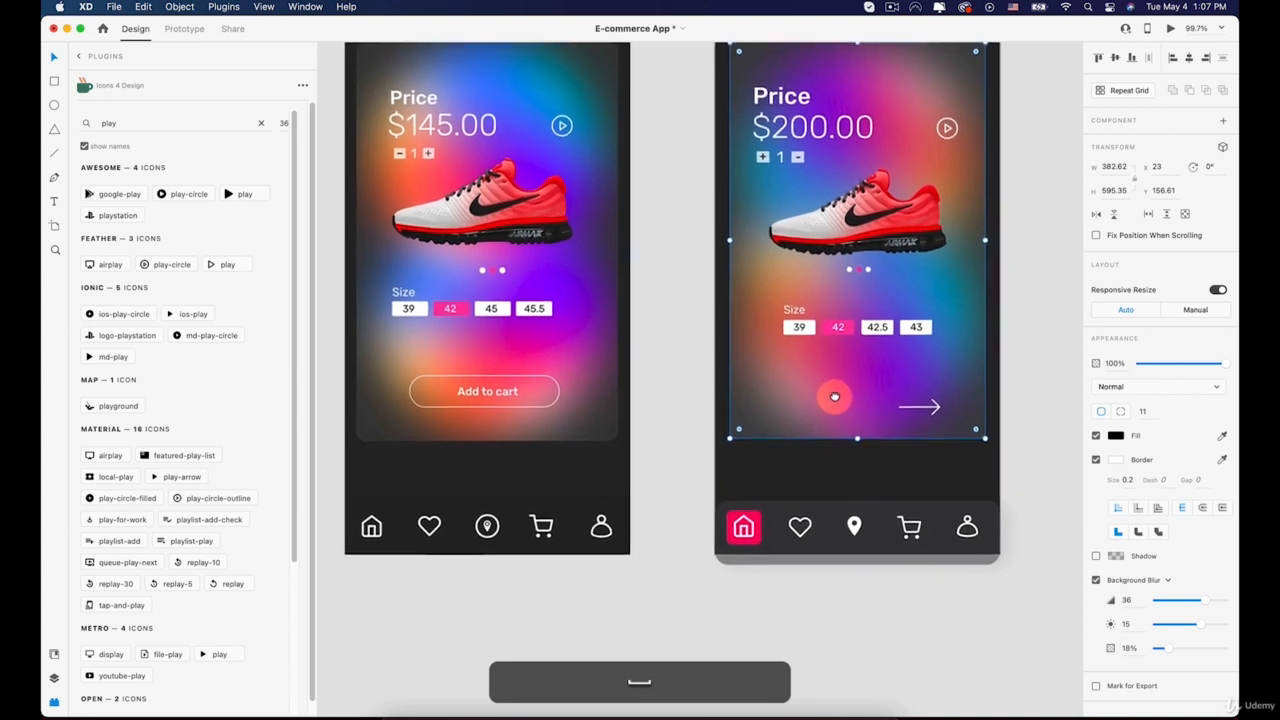
key("BackSpace")
key("BackSpace")
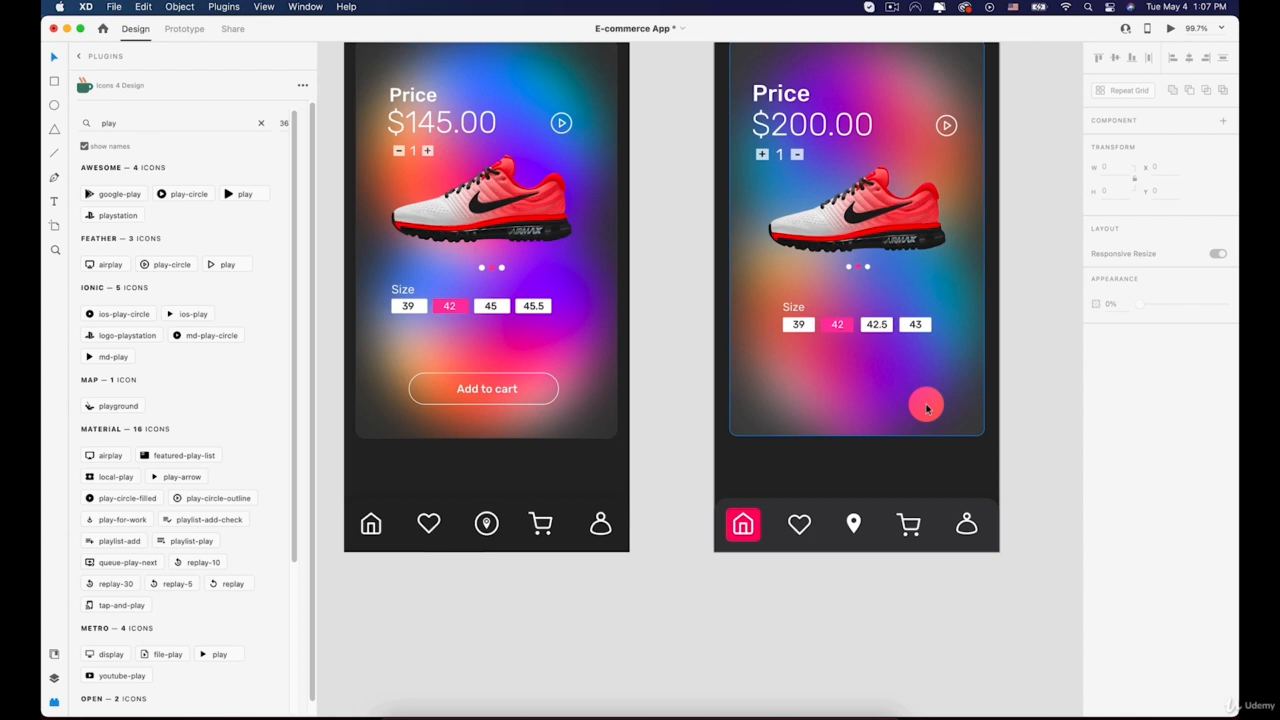
Draw a 258 by 52 pill-shaped rectangle with corner radius 28 and no fill near the card's lower edge, at X 76, Y 681
left_click(56, 83)
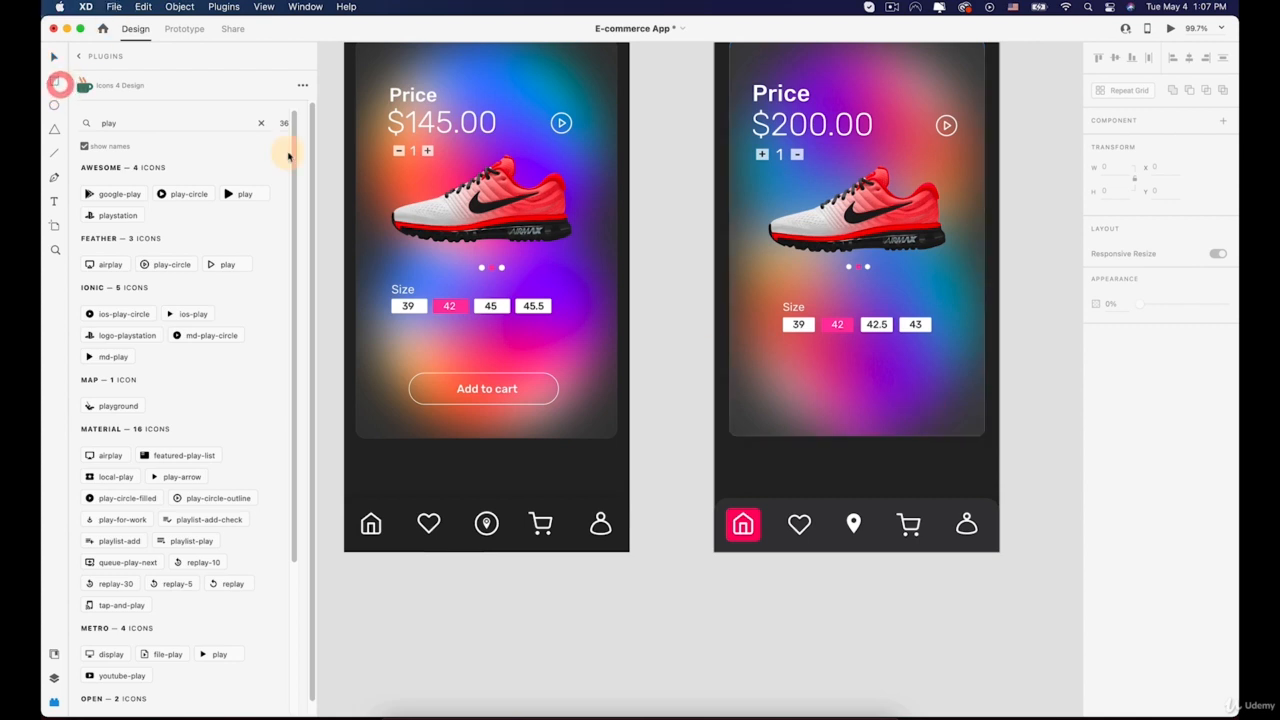
mouse_move(765, 380)
left_mouse_down()
mouse_move(943, 407)
mouse_move(937, 421)
left_mouse_up()
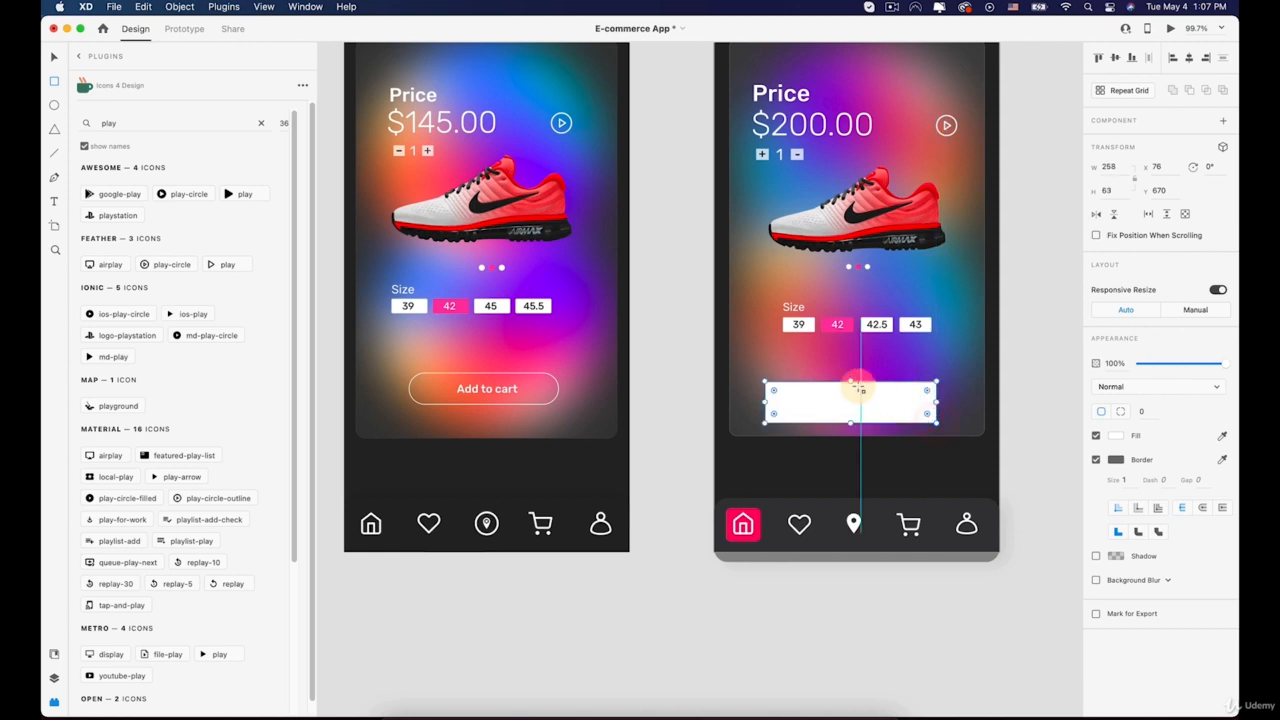
left_click_drag(847, 382, 849, 389)
key("ctrl+z")
left_click_drag(926, 400, 880, 398)
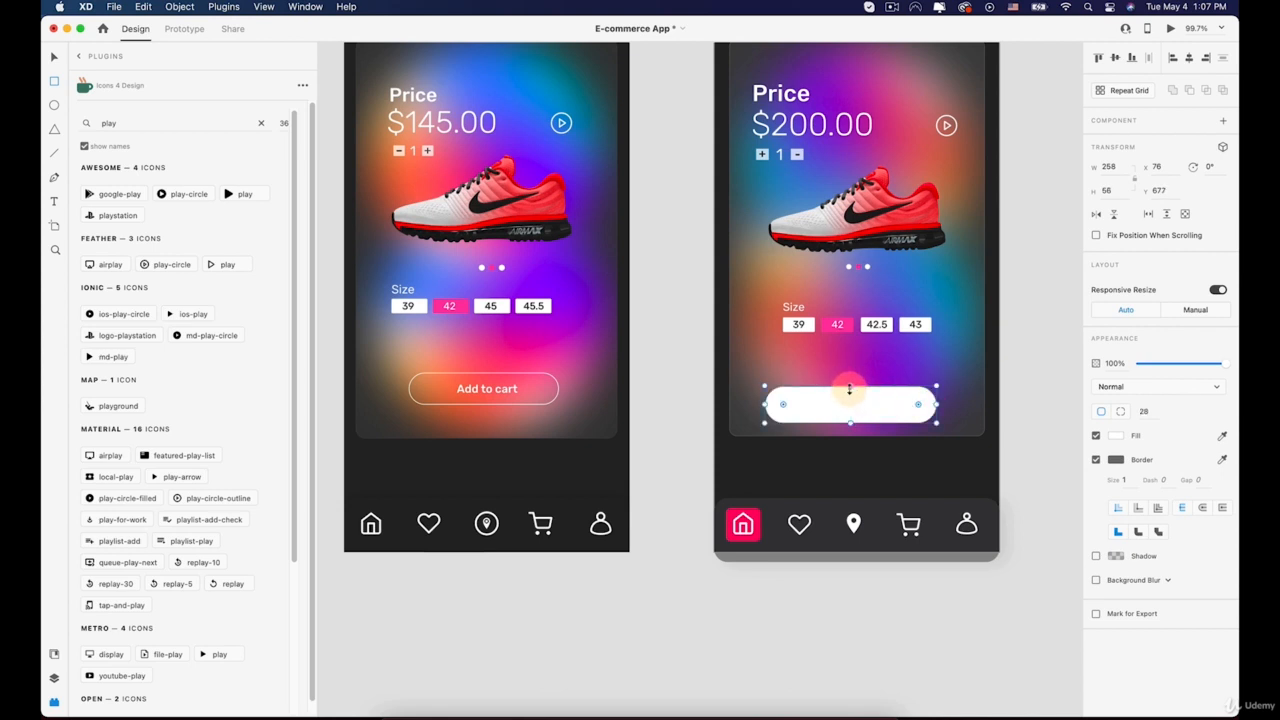
left_click_drag(849, 389, 849, 391)
left_click(1096, 435)
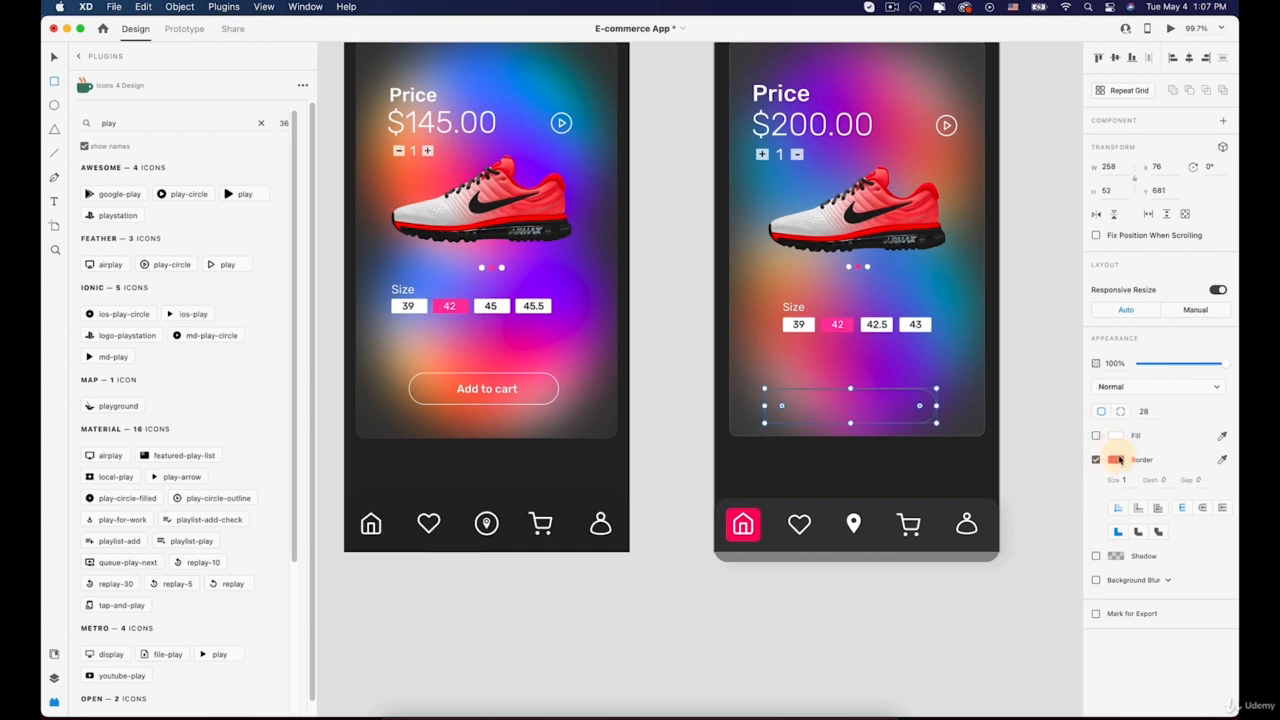
Set the border colour of the pill-shaped rectangle to white, #FFFFFF
left_click(1113, 459)
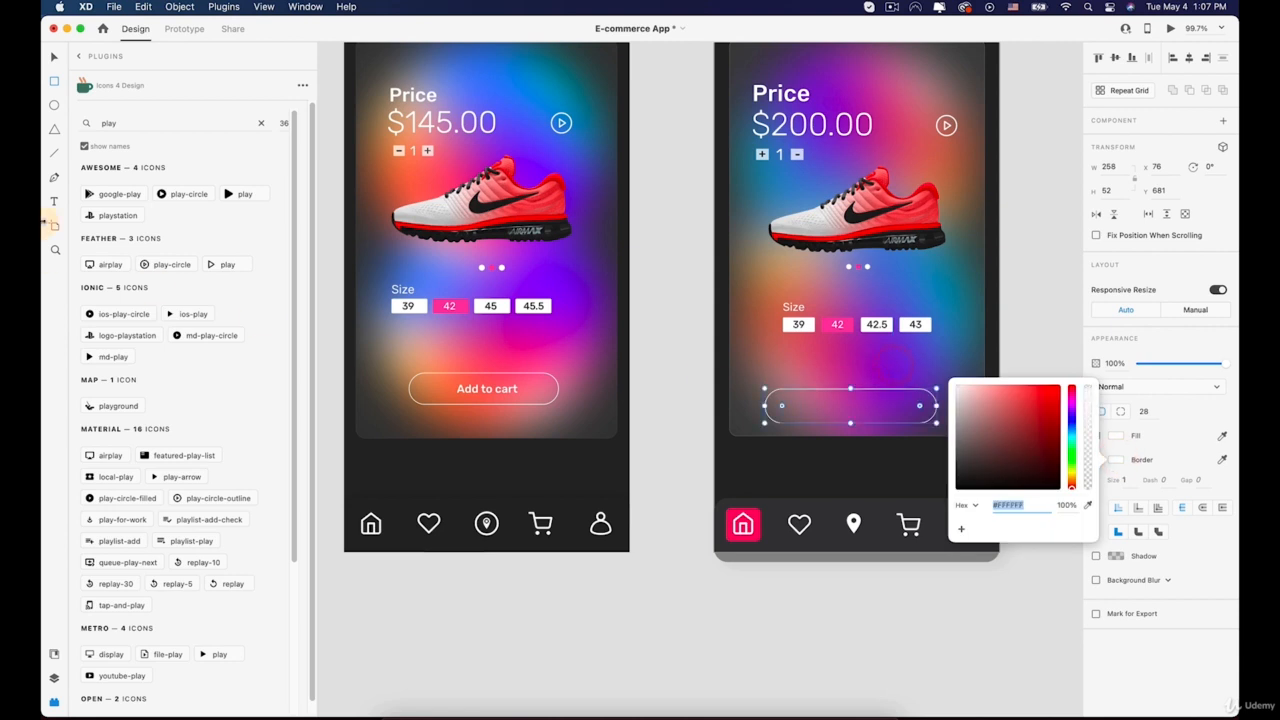
left_click(54, 62)
left_click(831, 417)
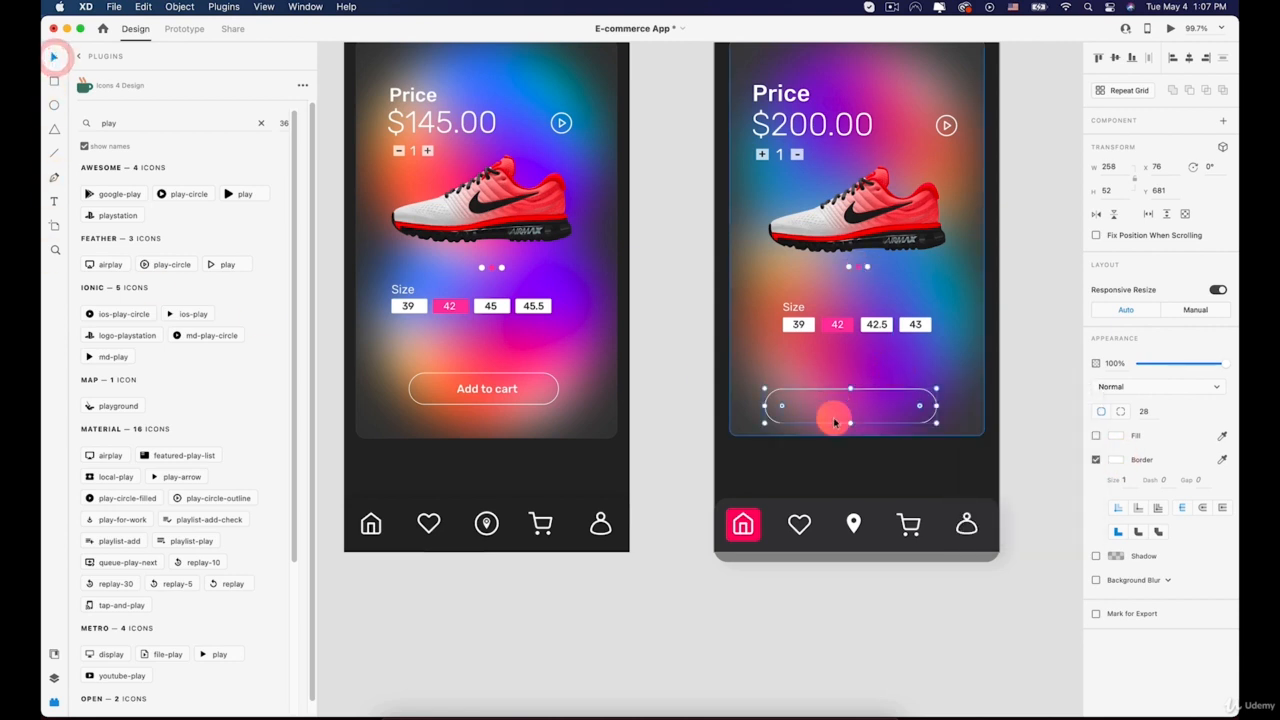
Resize the pill-shaped outline to 246 by 47 and position it below the size boxes at X 111, Y 670
scroll(831, 410, "up", 3)
left_click_drag(815, 378, 831, 360)
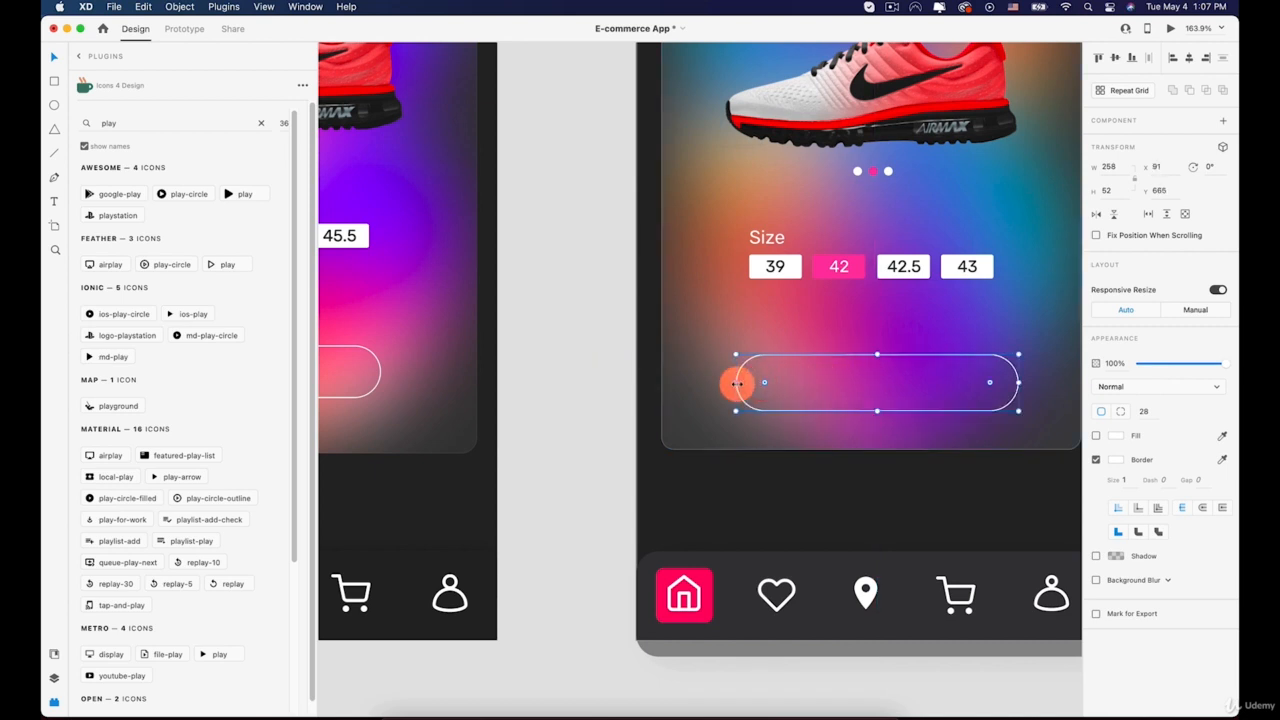
left_click_drag(737, 380, 751, 380)
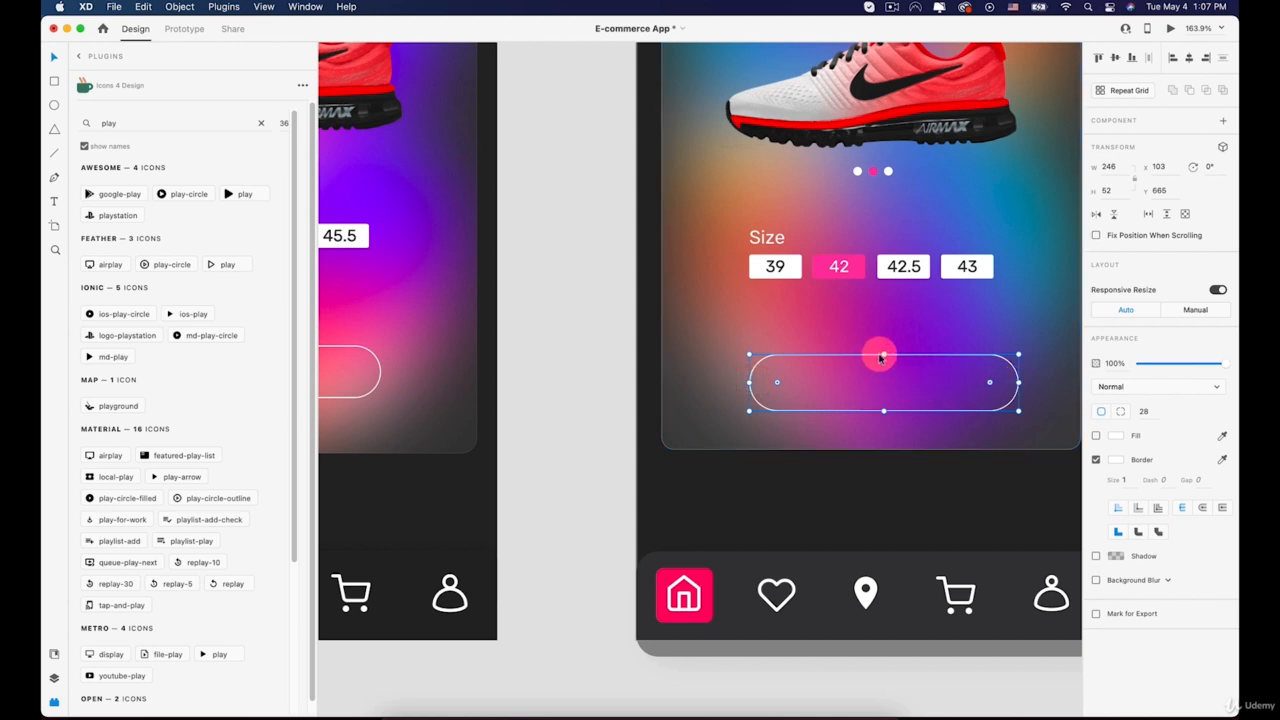
left_click_drag(884, 353, 873, 362)
Add the label "Add to cart" in Rubik Regular at size 21 and centre it inside the pill outline
left_click(55, 201)
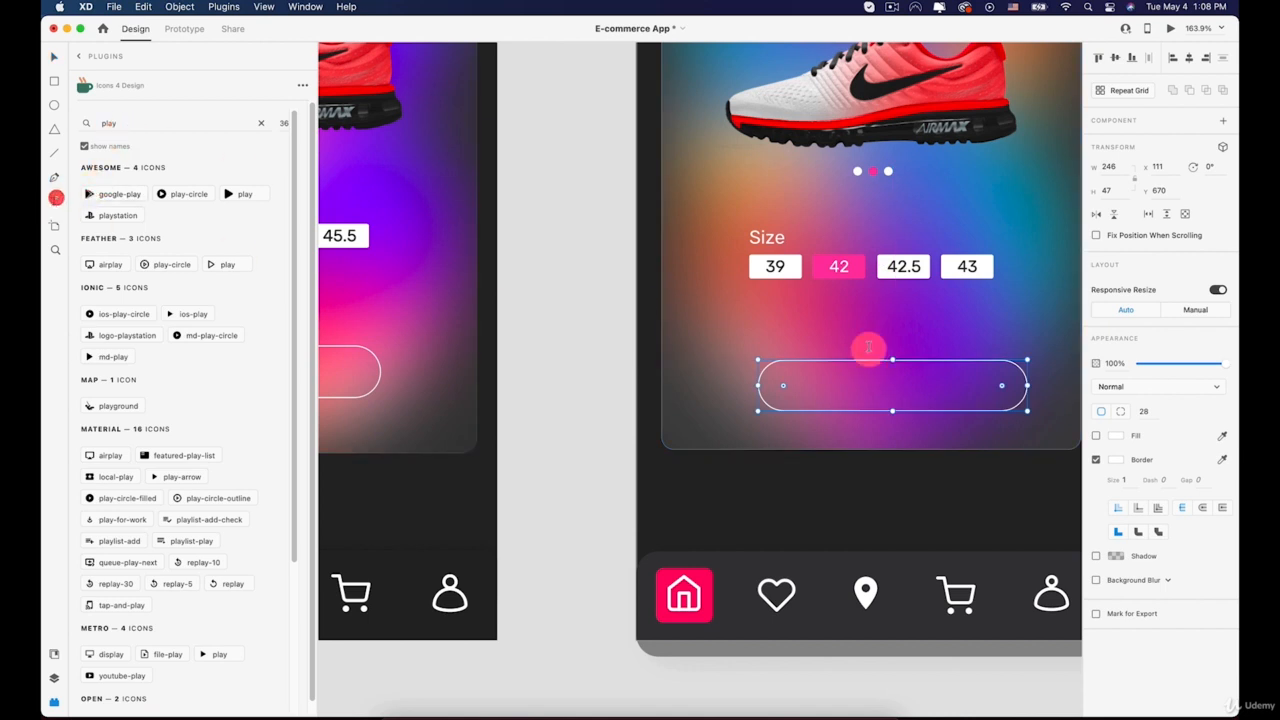
left_click(853, 382)
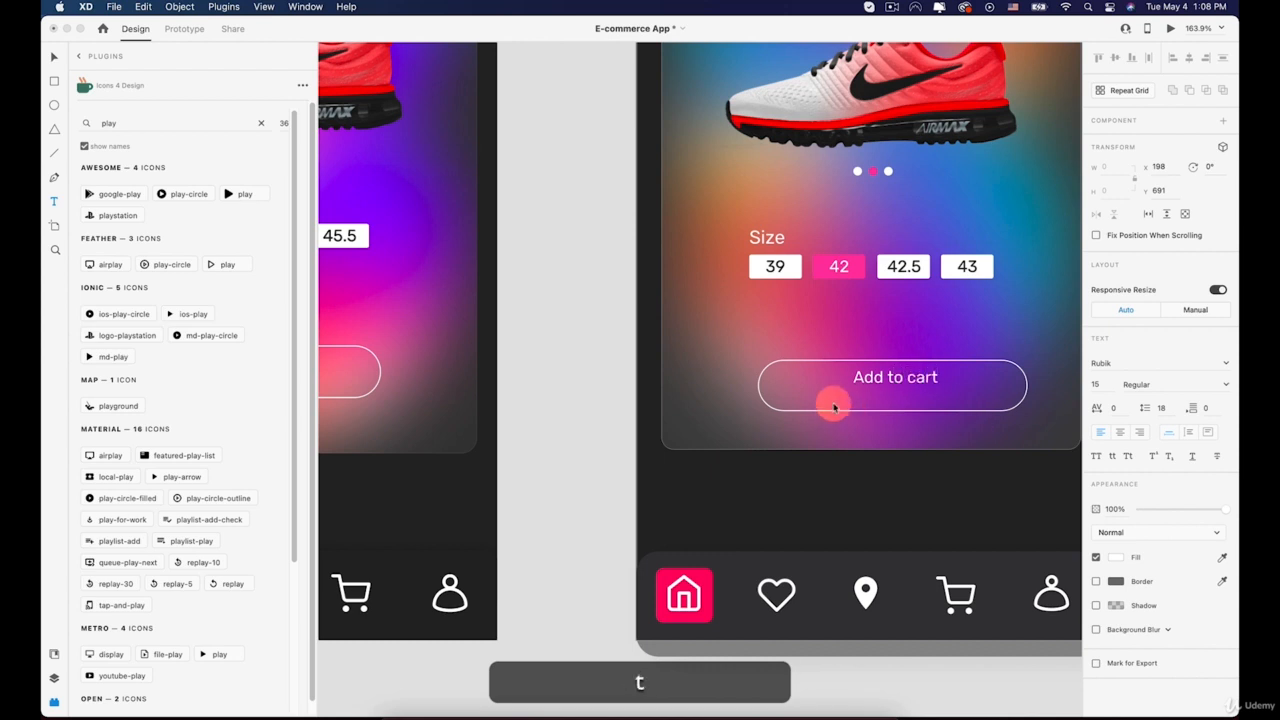
left_click(837, 445)
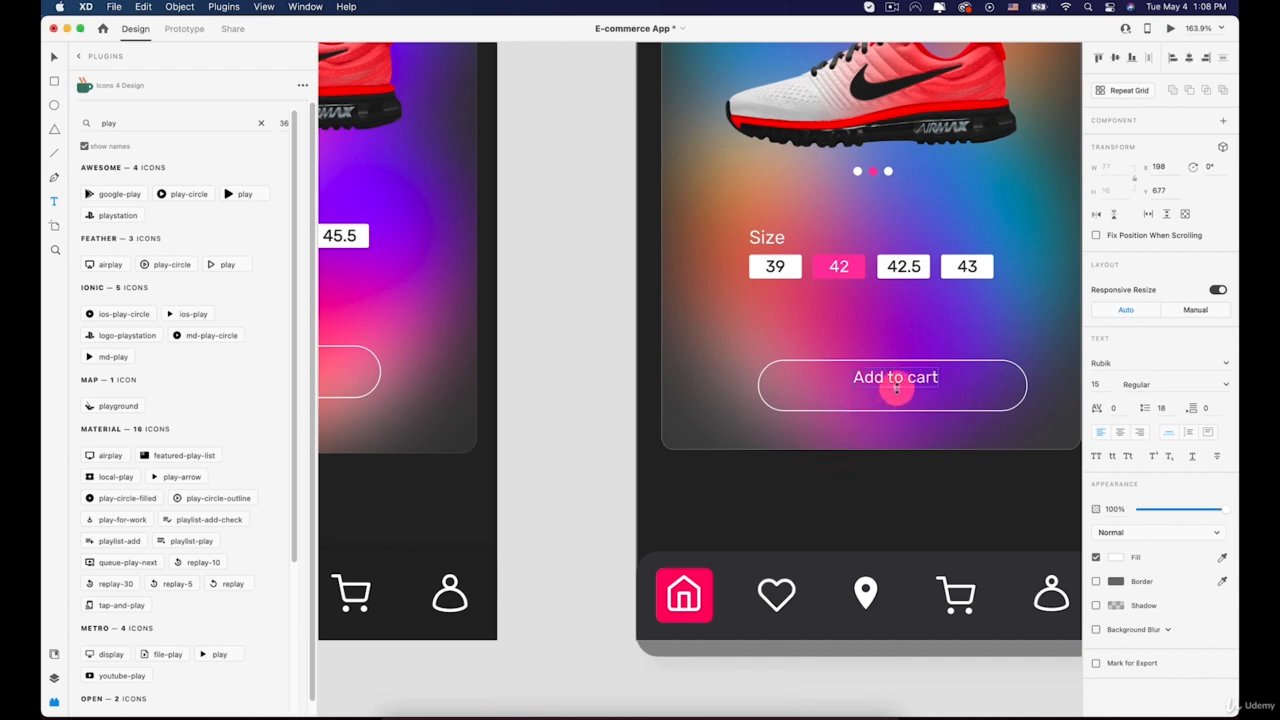
left_click_drag(897, 388, 896, 398)
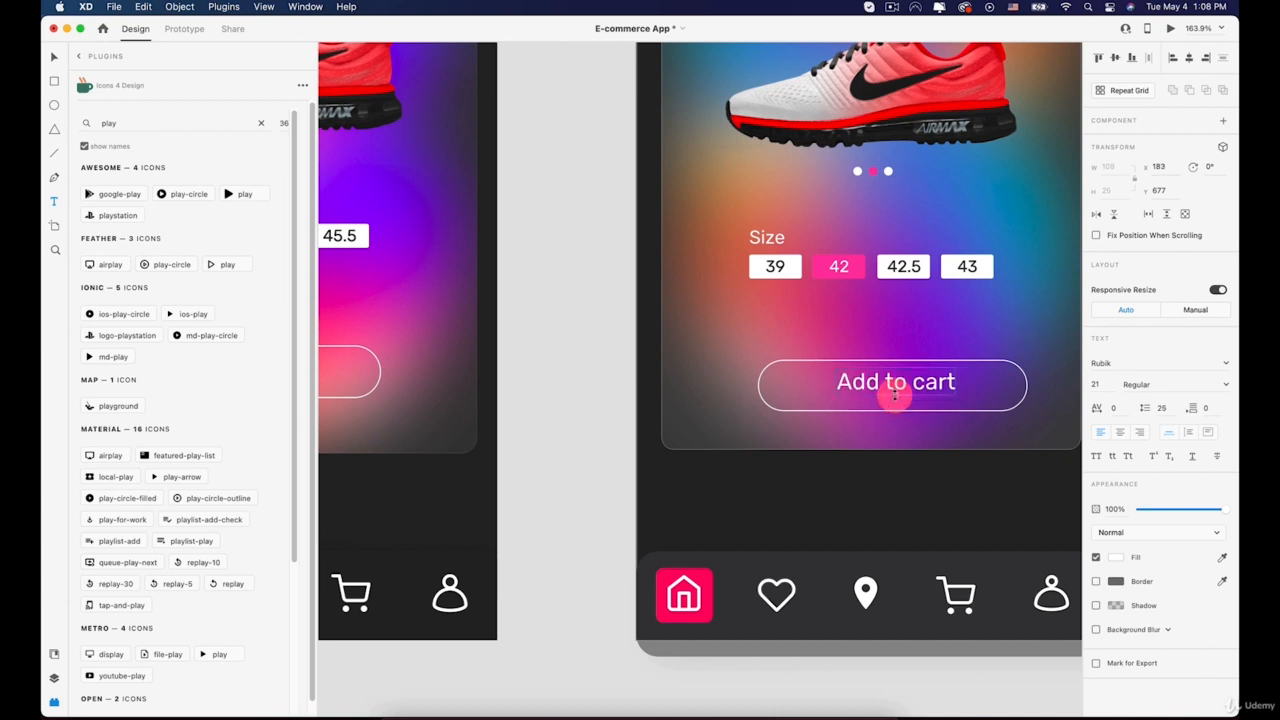
key("super+z")
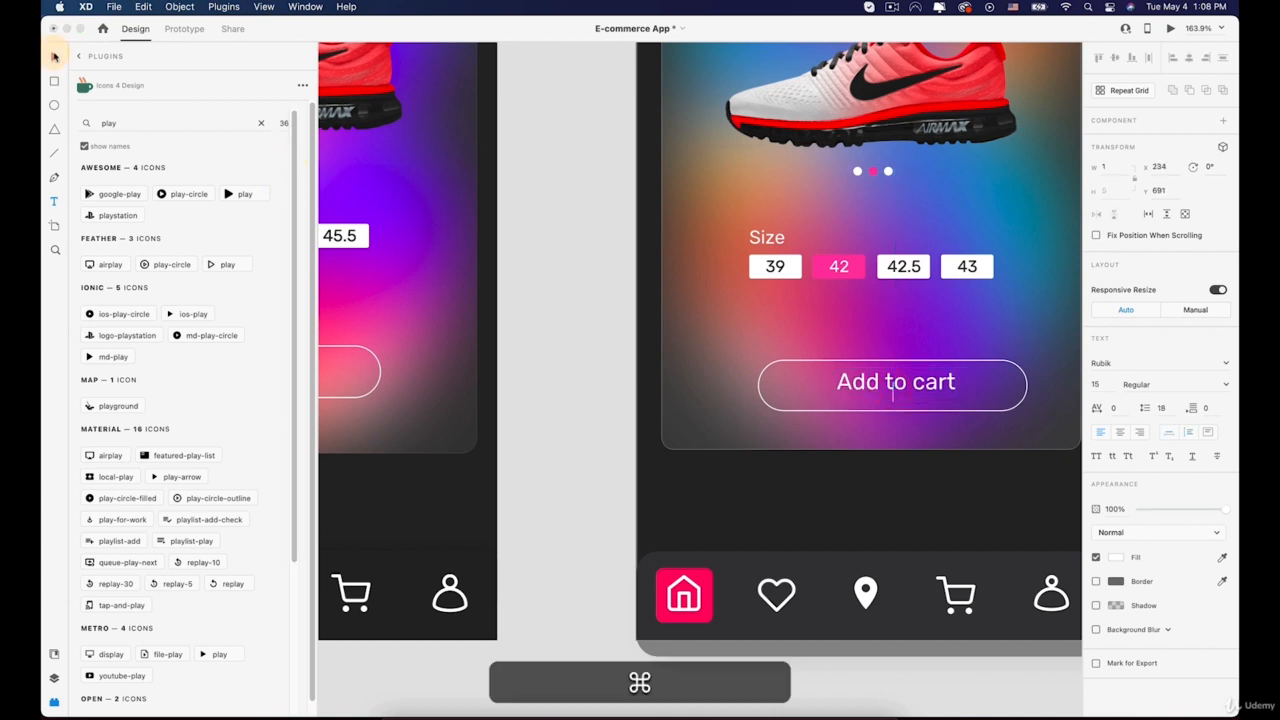
left_click_drag(894, 380, 897, 392)
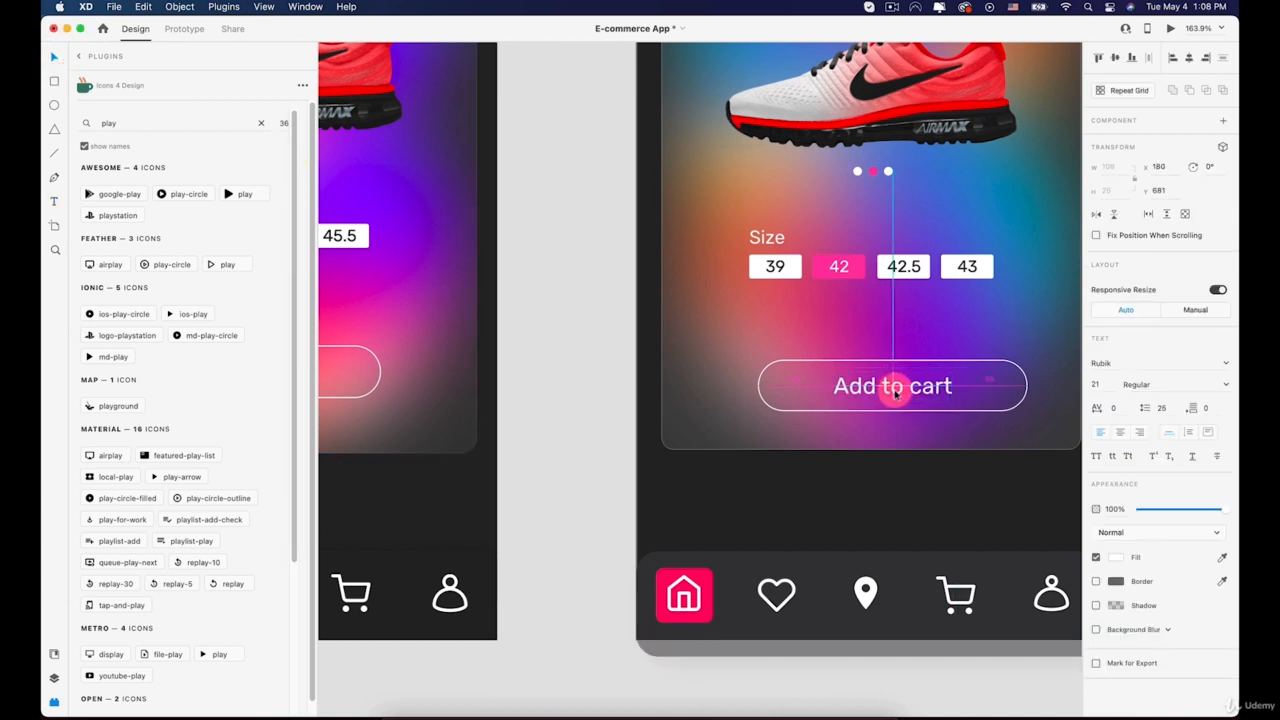
Delete the old Single Product Preview – 1 artboard
scroll(895, 388, "down", 5)
left_click(1026, 534)
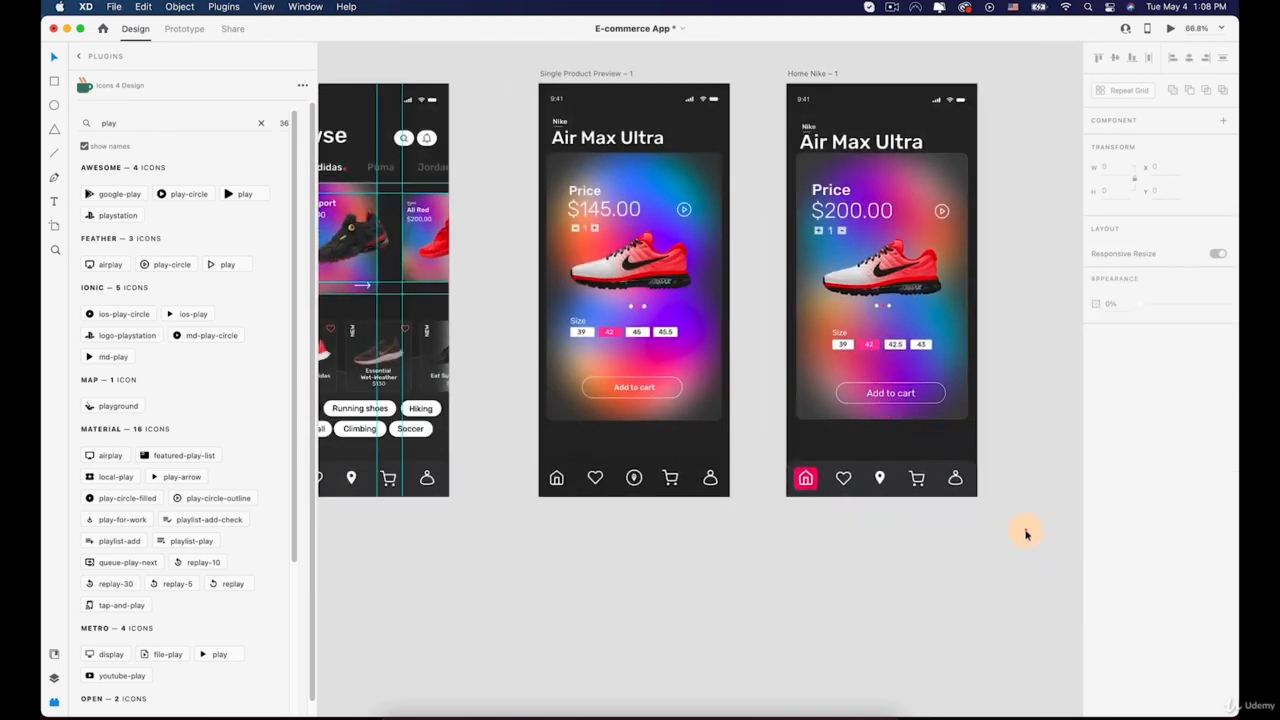
scroll(1010, 535, "down", 2)
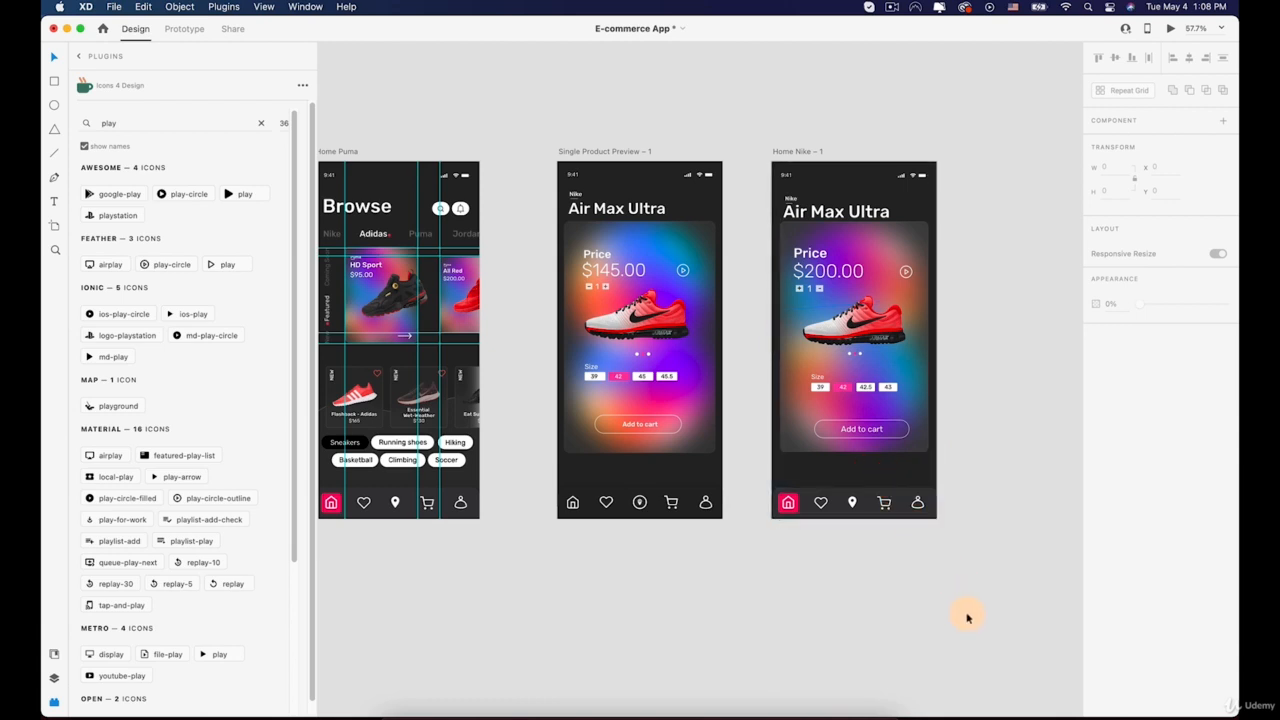
left_click_drag(976, 518, 956, 513)
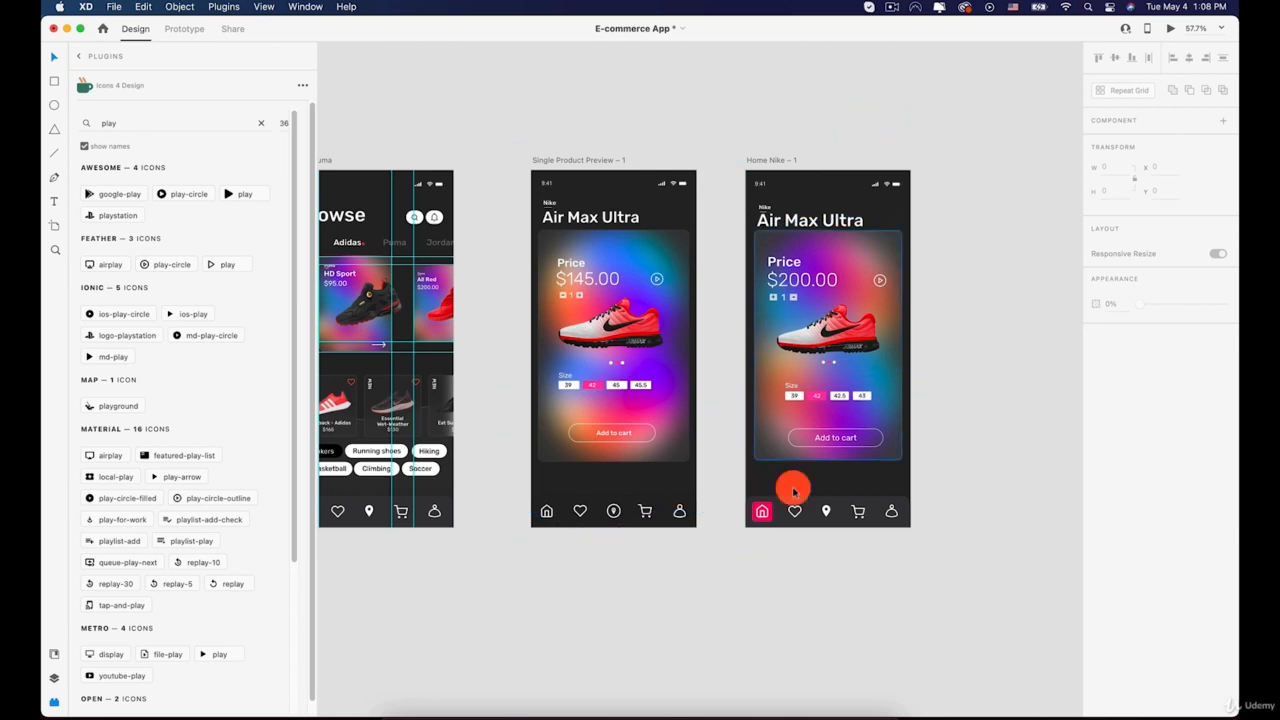
left_click(580, 161)
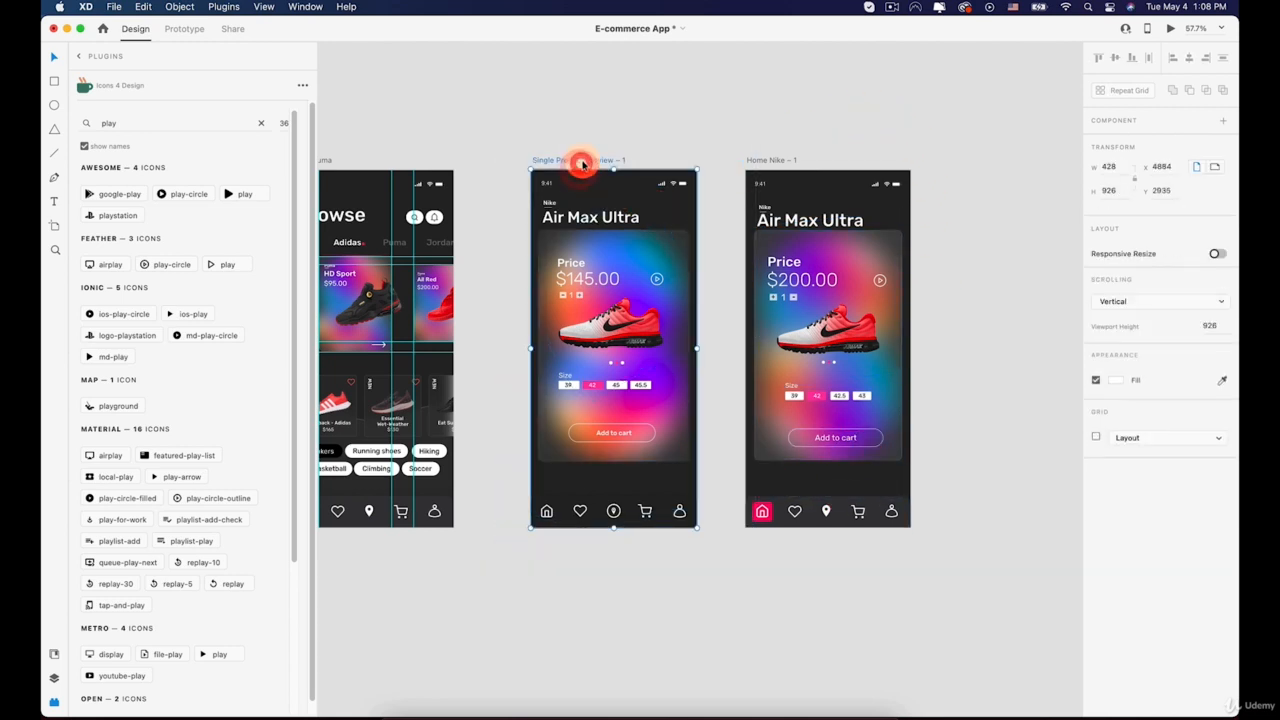
key("BackSpace")
Move the Home Nike – 1 artboard beside Home Puma at X 4956, Y 2935 and rename it Single Product Preview
left_click_drag(757, 162, 580, 157)
double_click(580, 155)
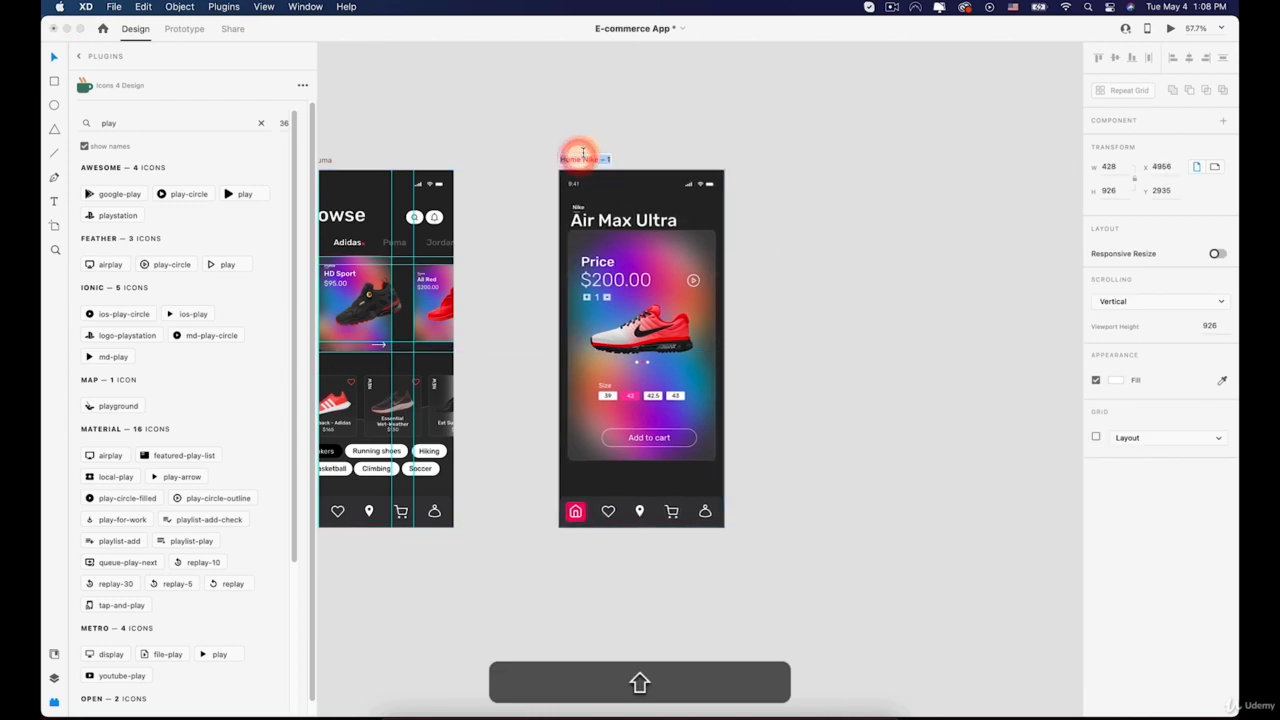
type("Single Product P")
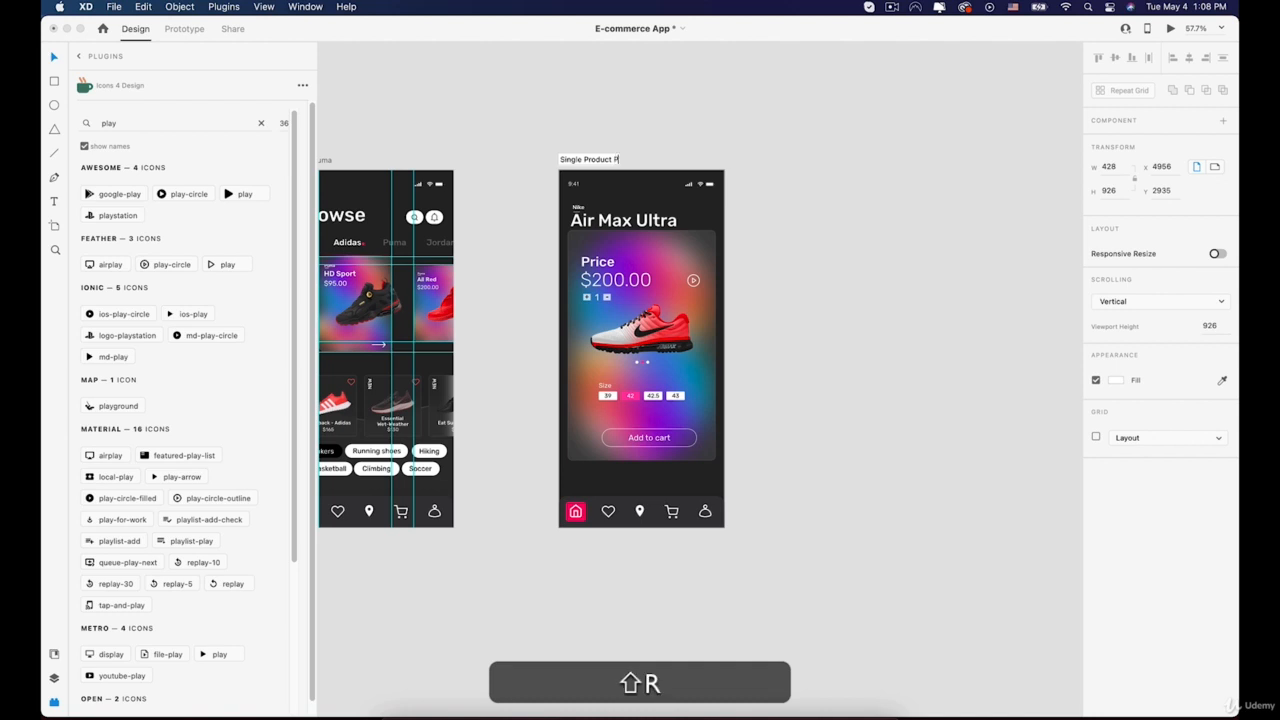
type("review")
key("Return")
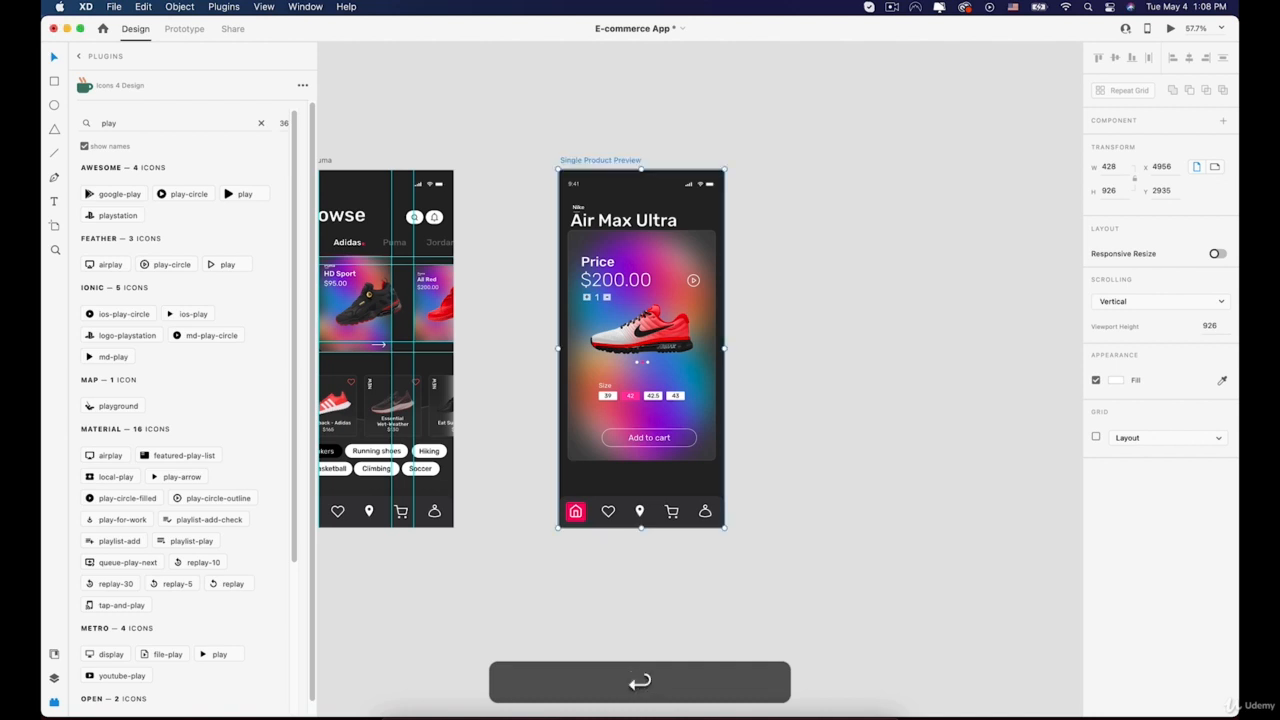
scroll(655, 157, "down", 5)
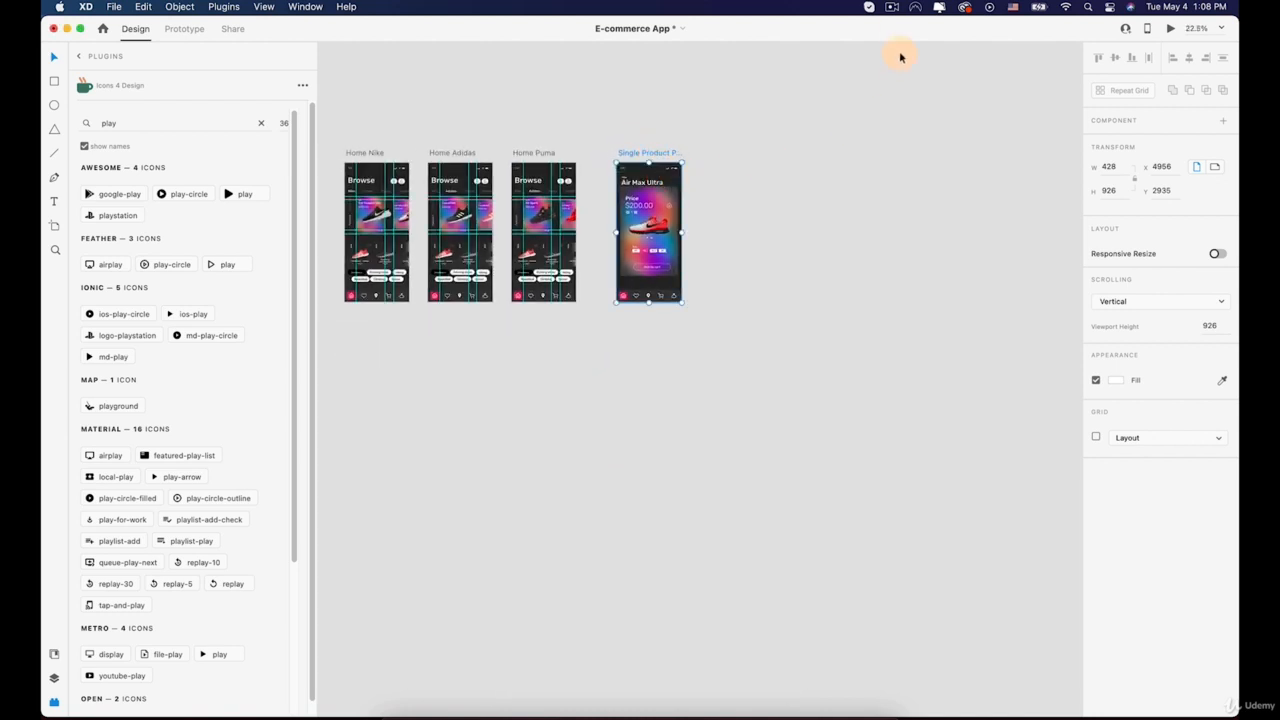
left_click(892, 8)
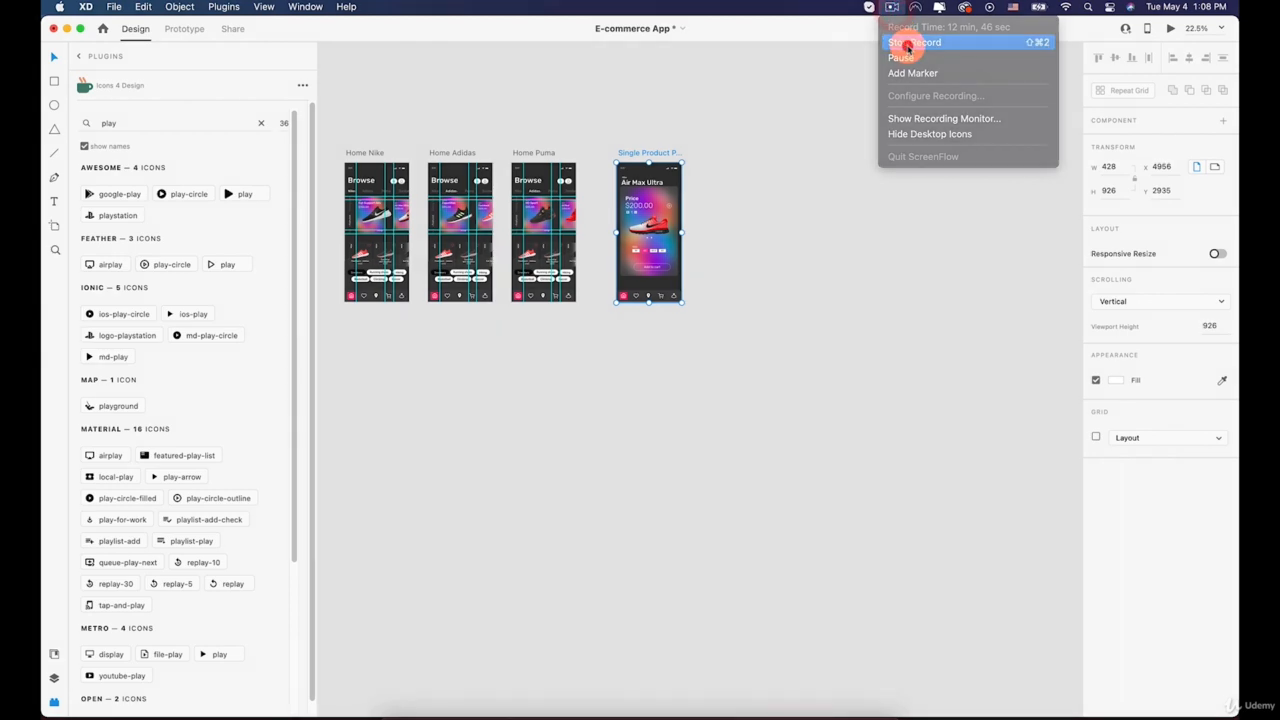